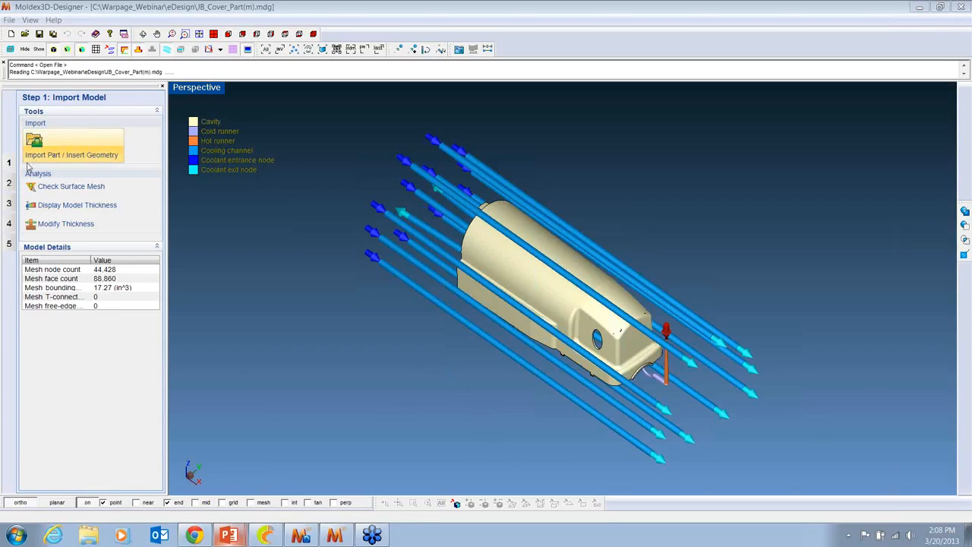
Step: Go through the runner system, cooling system, solid mesh and mesh export stages, checking the meshing accuracy level options along the way
{"action": "left_click", "coordinate": [9, 183]}
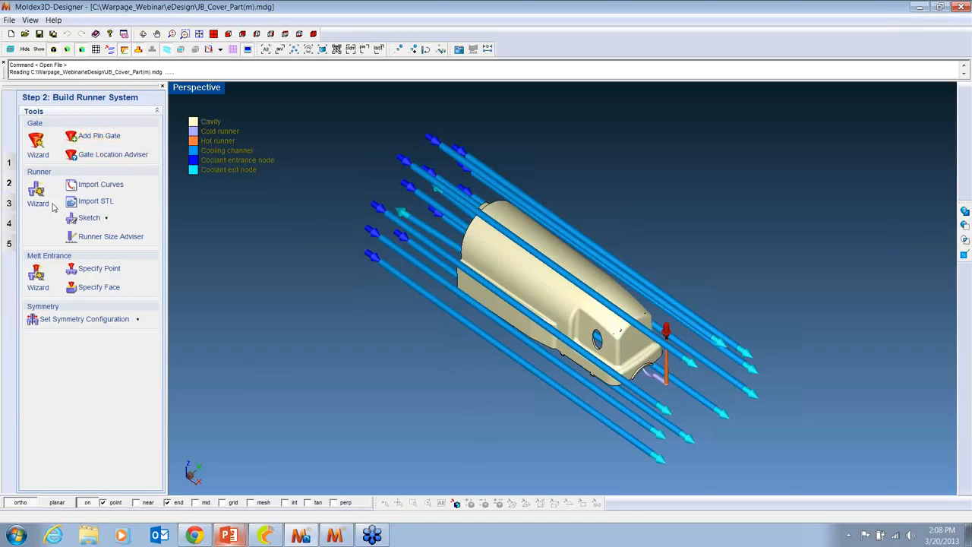
{"action": "left_click", "coordinate": [9, 203]}
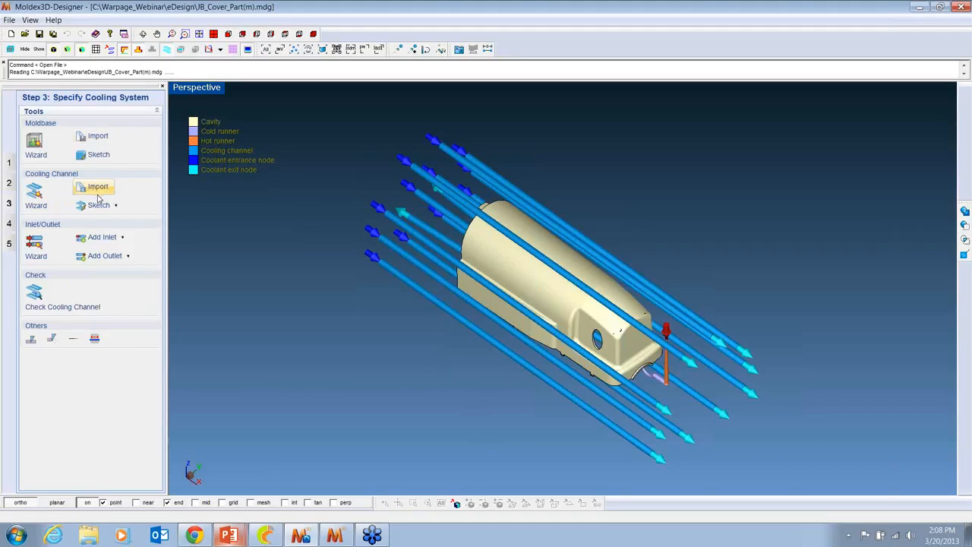
{"action": "left_click", "coordinate": [9, 223]}
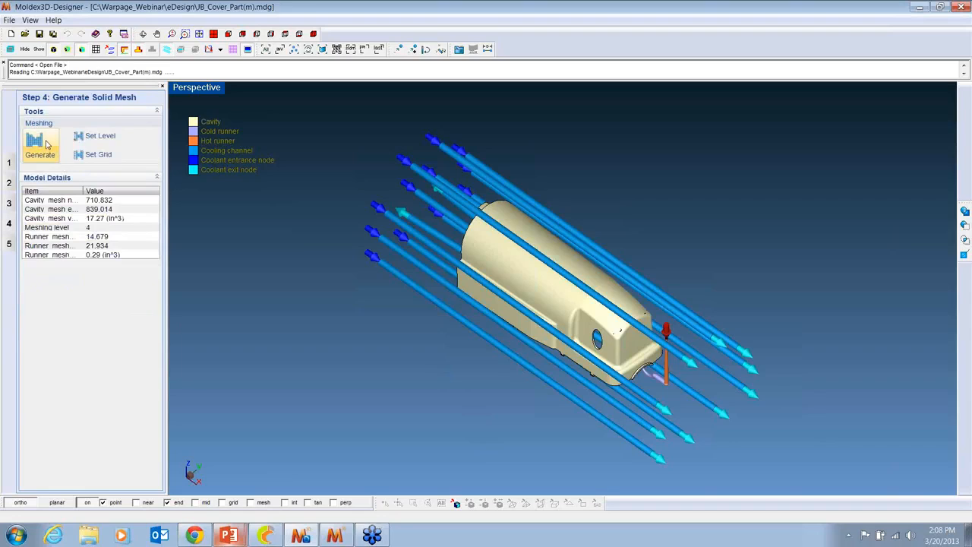
{"action": "left_click", "coordinate": [100, 137]}
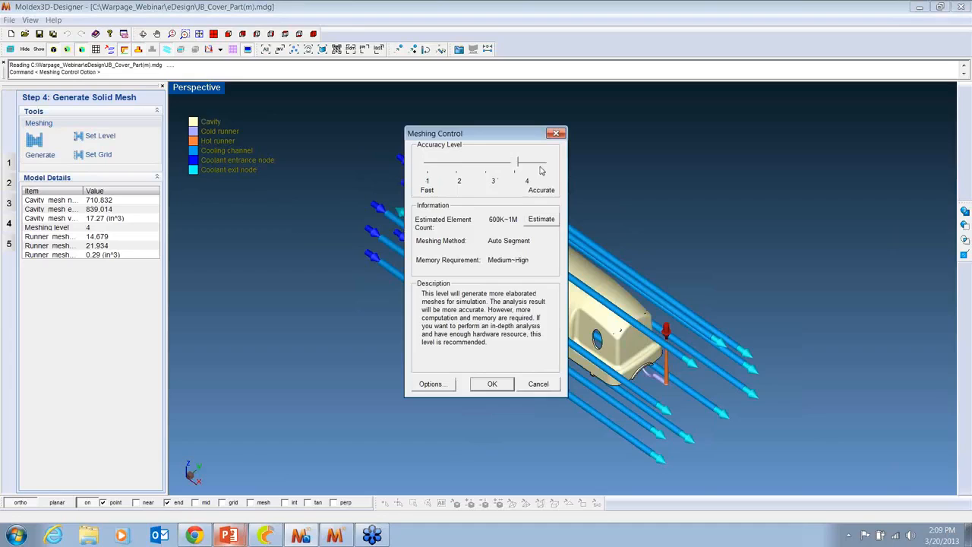
{"action": "left_click", "coordinate": [539, 385]}
{"action": "left_click", "coordinate": [10, 243]}
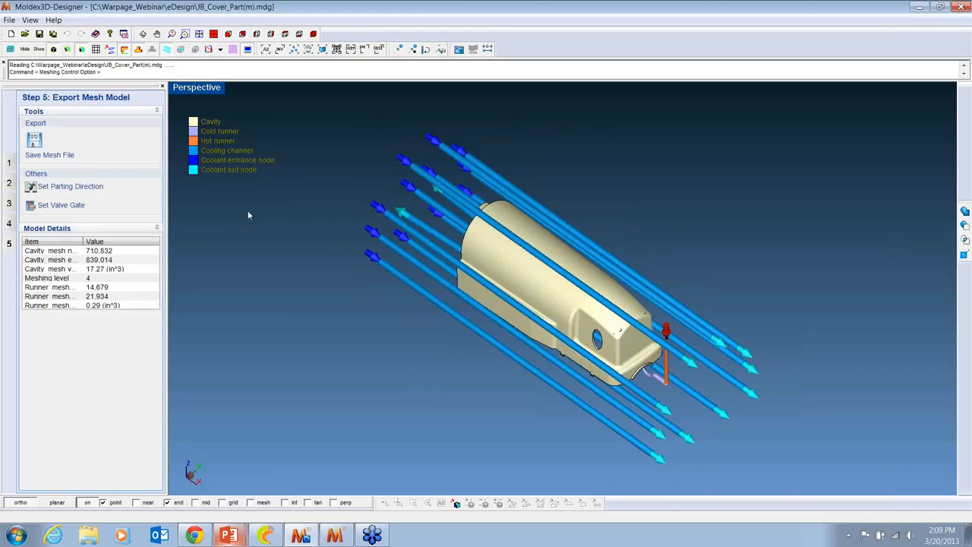
Step: Hide the cooling channels and clip the model down to the region around the gate and cold runner
{"action": "left_click", "coordinate": [169, 49]}
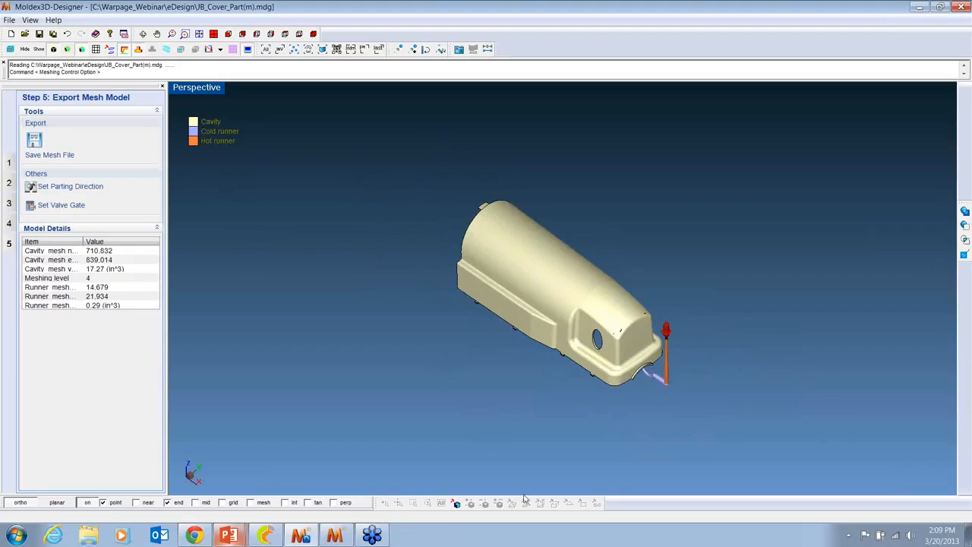
{"action": "left_click", "coordinate": [456, 503]}
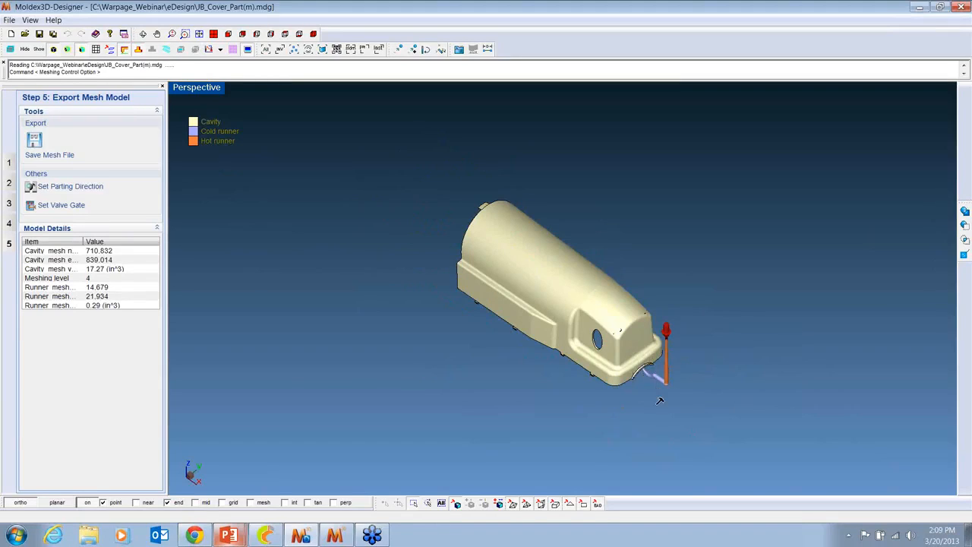
{"action": "left_click", "coordinate": [498, 503]}
{"action": "middle_click_drag", "start_coordinate": [675, 436], "coordinate": [598, 200]}
{"action": "mouse_move", "coordinate": [660, 364]}
{"action": "right_mouse_down", "text": "ctrl"}
{"action": "mouse_move", "coordinate": [653, 248]}
{"action": "mouse_move", "coordinate": [623, 158]}
{"action": "right_mouse_up", "text": "ctrl"}
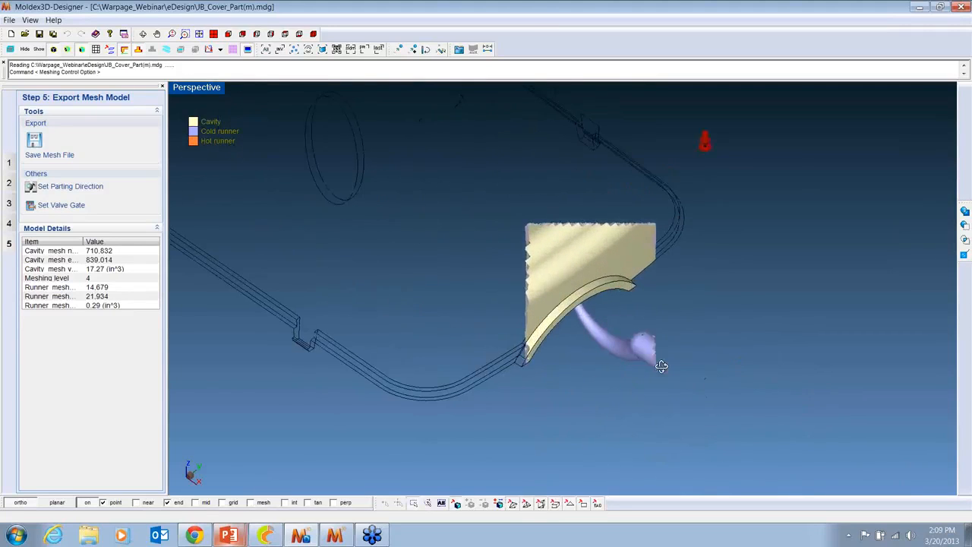
Step: Show mesh lines on the clipped gate region, inspect the solid elements, and close Moldex3D-Designer to return to the Moldex3D project
{"action": "right_click_drag", "start_coordinate": [660, 364], "coordinate": [548, 276], "text": "ctrl"}
{"action": "middle_click_drag", "start_coordinate": [549, 274], "coordinate": [662, 287]}
{"action": "left_click", "coordinate": [69, 50]}
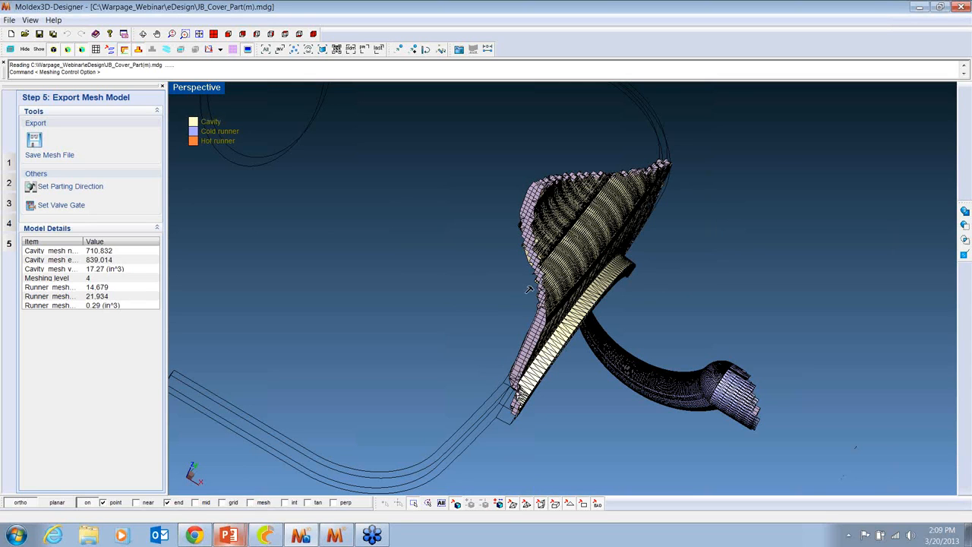
{"action": "scroll", "coordinate": [637, 211], "scroll_direction": "down", "scroll_amount": 8}
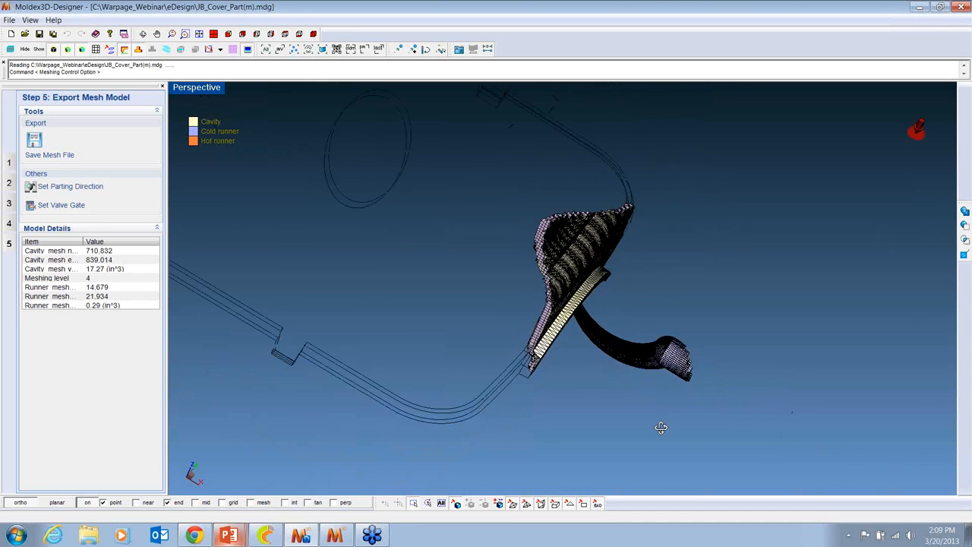
{"action": "left_click", "coordinate": [961, 7]}
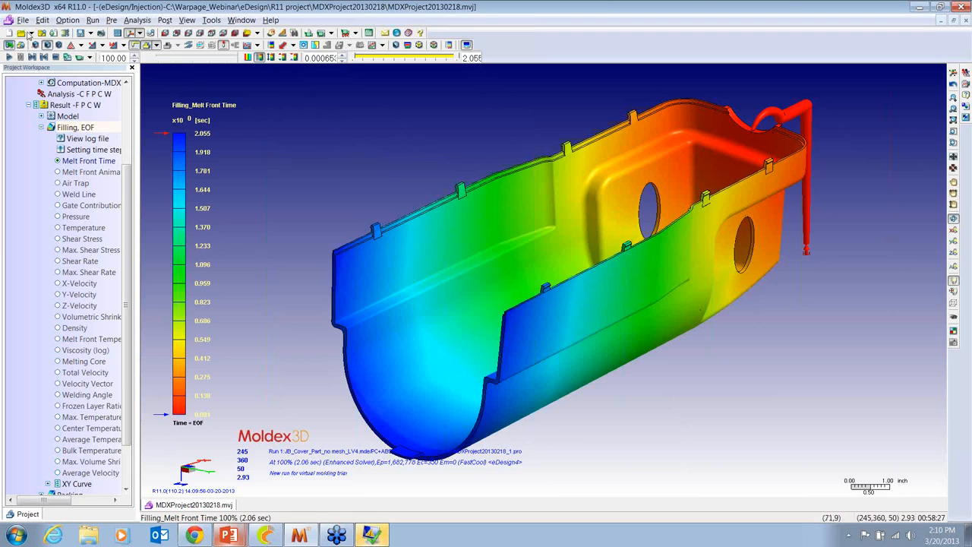
Step: Play the Filling Melt Front Time animation and stop it
{"action": "left_click", "coordinate": [9, 58]}
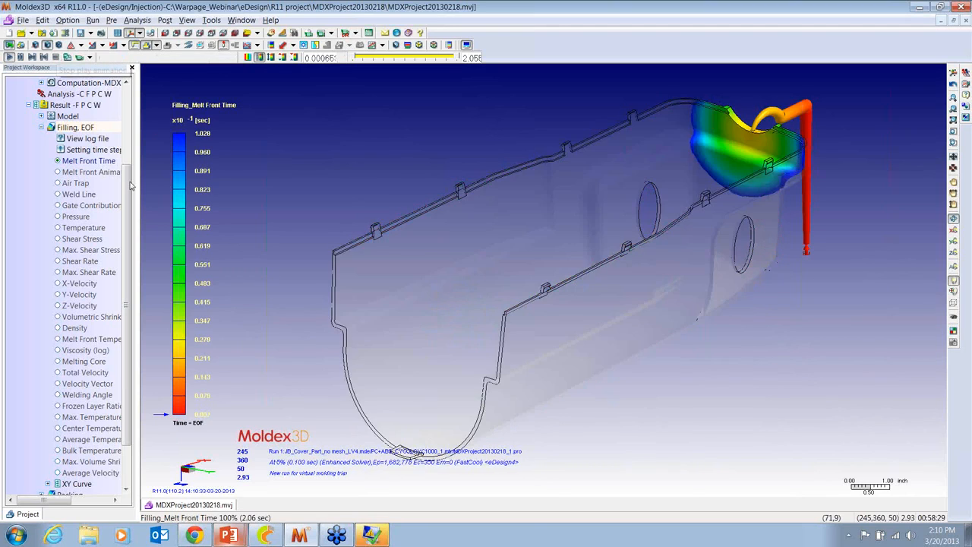
{"action": "left_click", "coordinate": [57, 58]}
Step: Open the Packing results and display the Sink Mark Indicator on the part
{"action": "scroll", "coordinate": [91, 258], "scroll_direction": "down", "scroll_amount": 3}
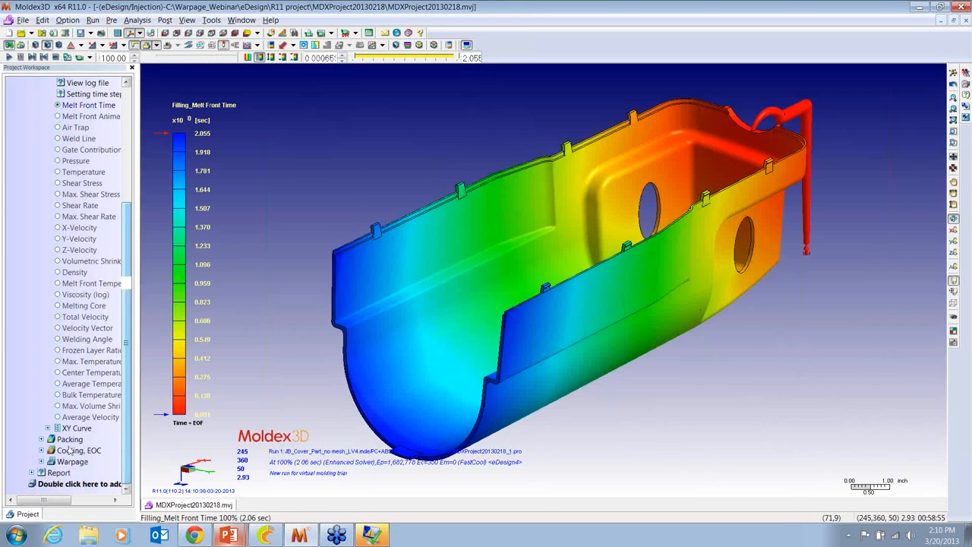
{"action": "left_click", "coordinate": [69, 440]}
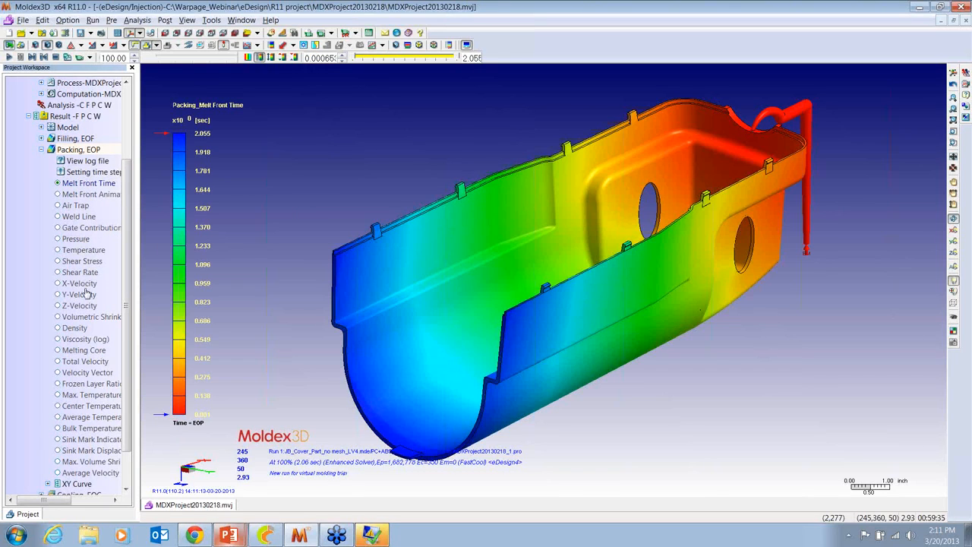
{"action": "left_click", "coordinate": [95, 440]}
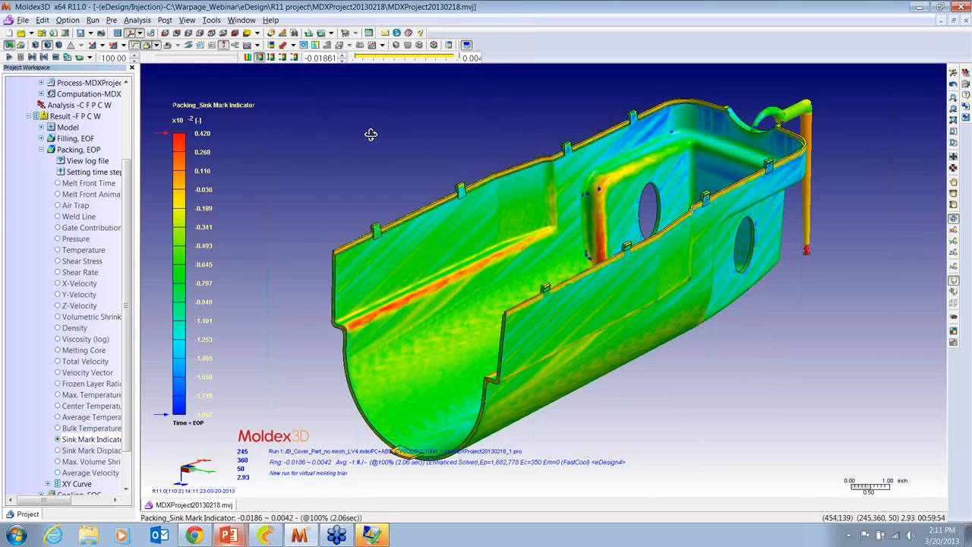
{"action": "scroll", "coordinate": [384, 139], "scroll_direction": "right", "scroll_amount": 2}
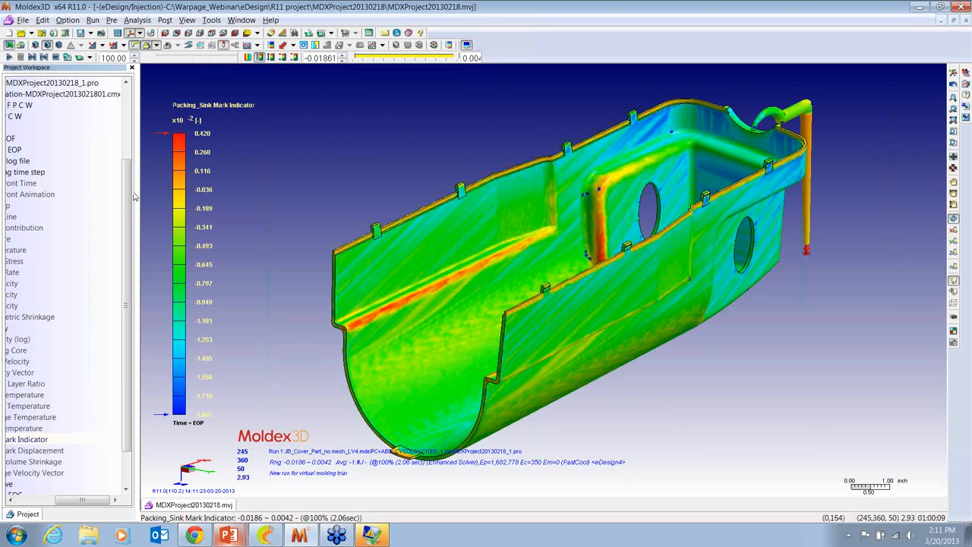
{"action": "left_click_drag", "start_coordinate": [80, 501], "coordinate": [42, 501]}
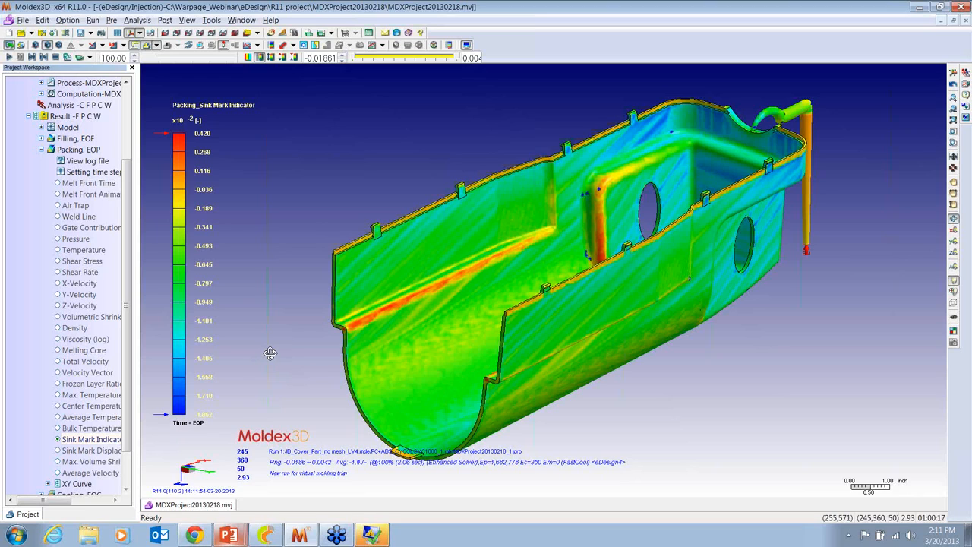
Step: Open the Cooling results, view the Temperature plot, and display the Cooling Efficiency of the channels
{"action": "scroll", "coordinate": [130, 407], "scroll_direction": "down", "scroll_amount": 1}
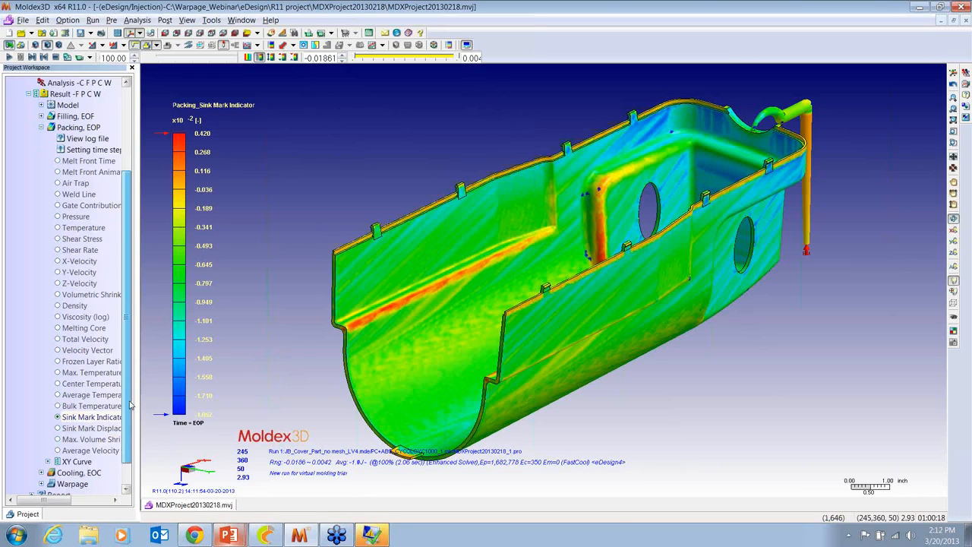
{"action": "scroll", "coordinate": [130, 418], "scroll_direction": "down", "scroll_amount": 1}
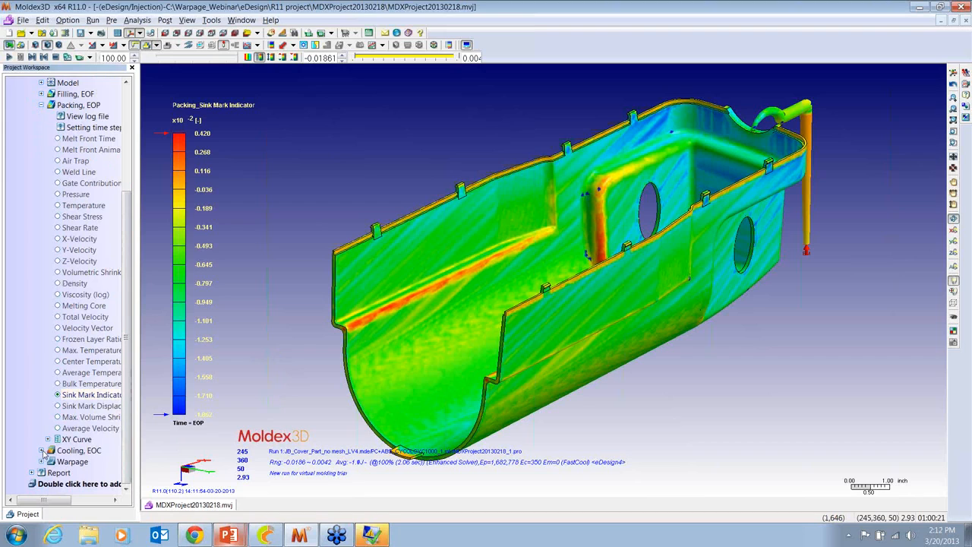
{"action": "left_click", "coordinate": [74, 452]}
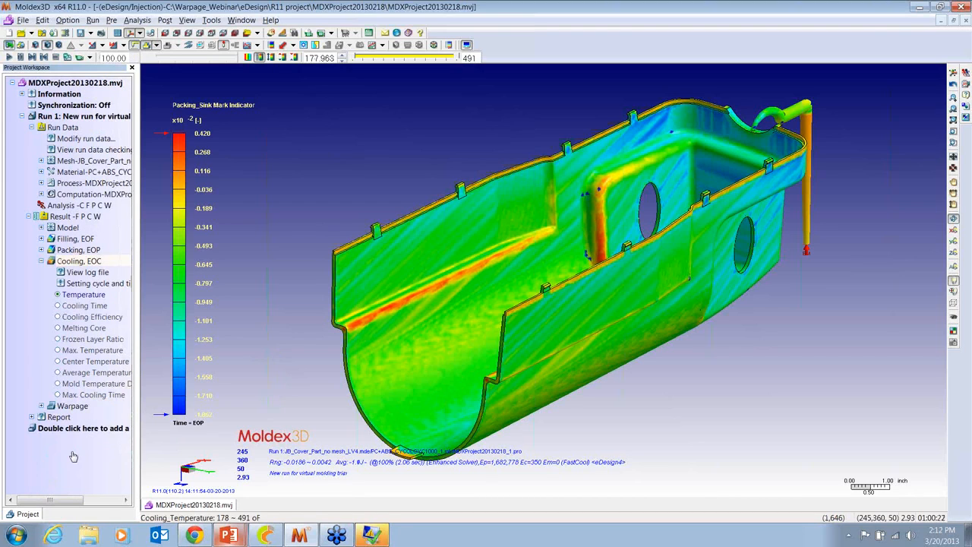
{"action": "left_click", "coordinate": [92, 317]}
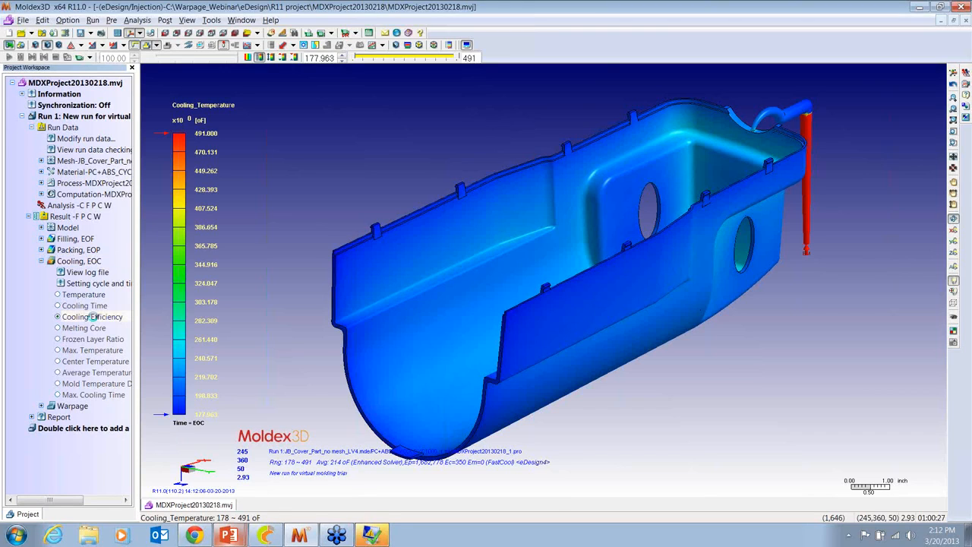
Step: Display the Cooling Time result and animate it as iso-surfaces inside the transparent part
{"action": "left_click", "coordinate": [95, 306]}
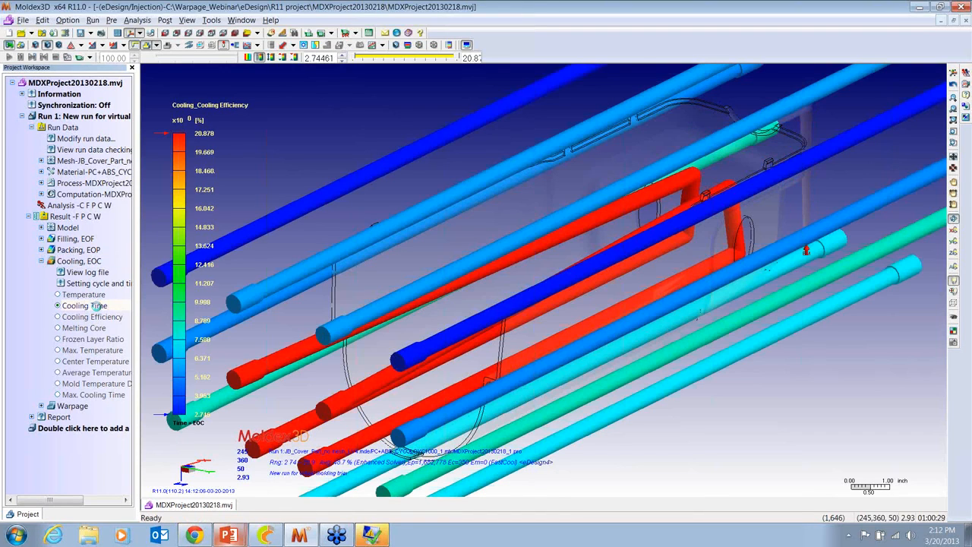
{"action": "left_click", "coordinate": [420, 45]}
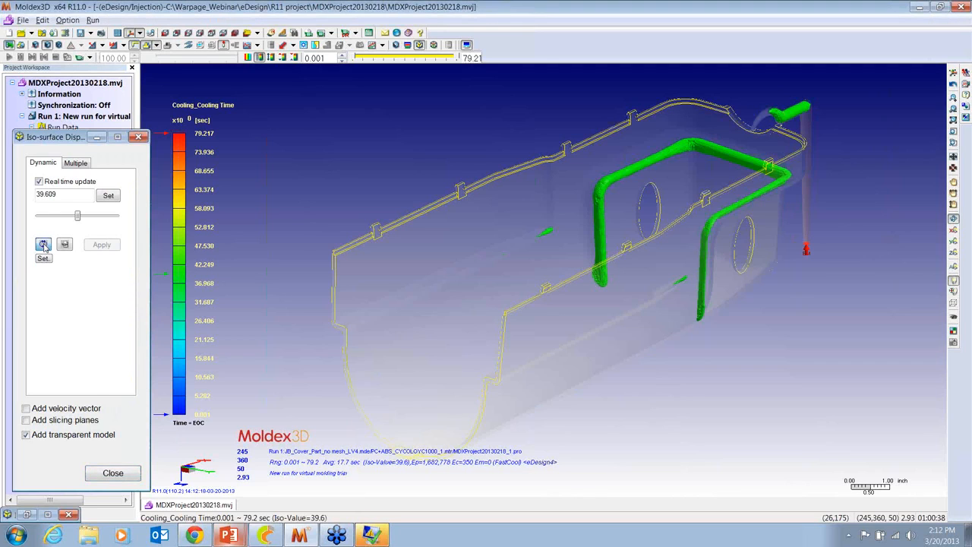
{"action": "left_click", "coordinate": [112, 472]}
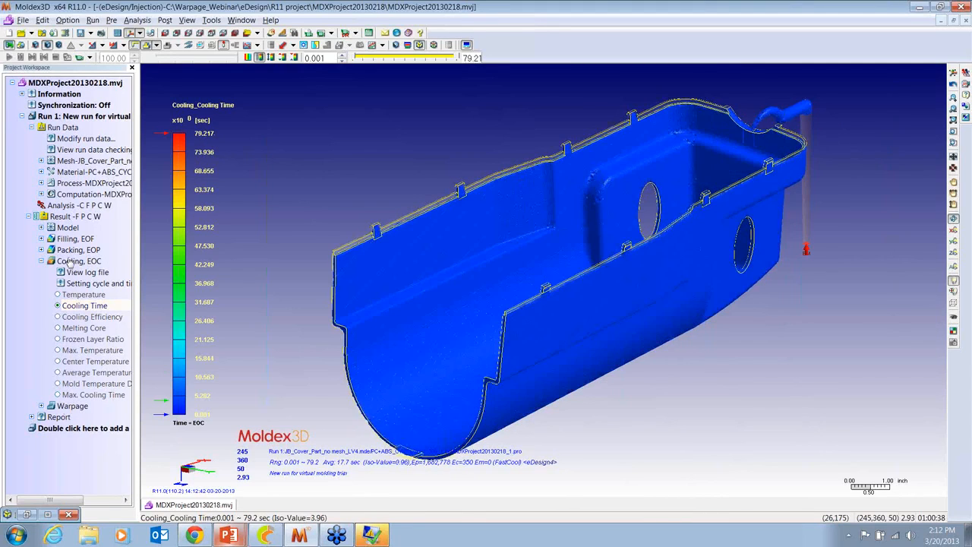
Step: Display the Cooling Efficiency result again and examine the full set of cooling channels around the part
{"action": "left_click", "coordinate": [79, 318]}
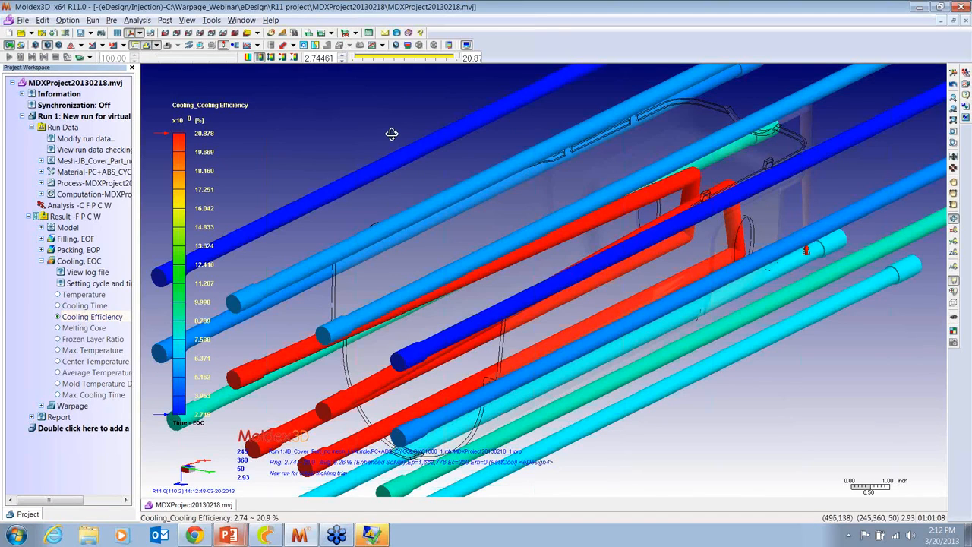
{"action": "scroll", "coordinate": [392, 135], "scroll_direction": "down", "scroll_amount": 4}
{"action": "mouse_move", "coordinate": [740, 394]}
{"action": "right_mouse_down"}
{"action": "mouse_move", "coordinate": [748, 364]}
{"action": "mouse_move", "coordinate": [757, 404]}
{"action": "mouse_move", "coordinate": [751, 397]}
{"action": "right_mouse_up"}
{"action": "mouse_move", "coordinate": [688, 393]}
{"action": "right_mouse_down"}
{"action": "mouse_move", "coordinate": [705, 382]}
{"action": "mouse_move", "coordinate": [650, 384]}
{"action": "right_mouse_up"}
{"action": "mouse_move", "coordinate": [650, 384]}
{"action": "left_mouse_down"}
{"action": "mouse_move", "coordinate": [658, 375]}
{"action": "mouse_move", "coordinate": [725, 383]}
{"action": "mouse_move", "coordinate": [716, 354]}
{"action": "mouse_move", "coordinate": [769, 345]}
{"action": "mouse_move", "coordinate": [589, 295]}
{"action": "left_mouse_up"}
{"action": "mouse_move", "coordinate": [483, 229]}
{"action": "left_mouse_down"}
{"action": "mouse_move", "coordinate": [494, 216]}
{"action": "mouse_move", "coordinate": [453, 180]}
{"action": "mouse_move", "coordinate": [609, 289]}
{"action": "mouse_move", "coordinate": [644, 292]}
{"action": "left_mouse_up"}
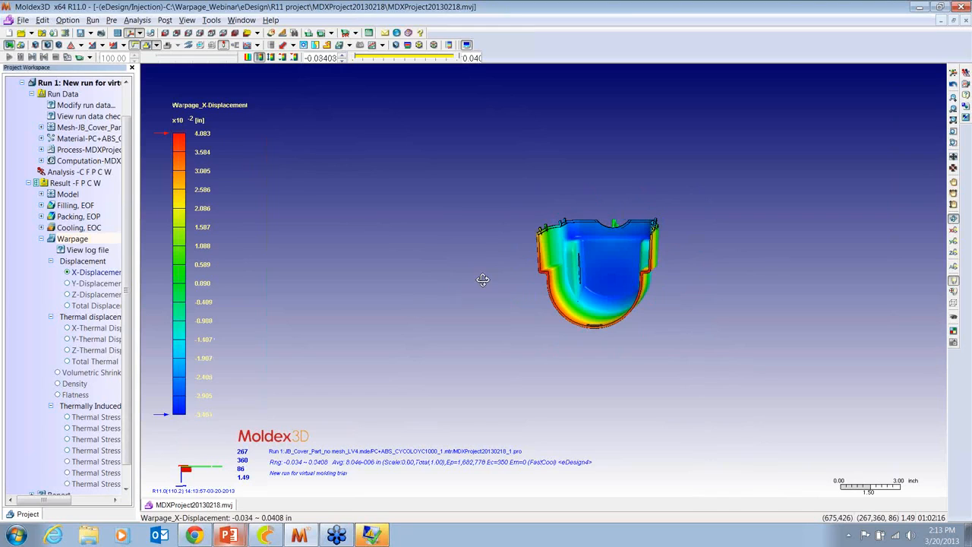
Step: Examine the warpage X-Displacement on the part, followed by the Y-, Z- and Total Displacement results
{"action": "left_click_drag", "start_coordinate": [490, 255], "coordinate": [753, 271]}
{"action": "left_click_drag", "start_coordinate": [405, 197], "coordinate": [372, 200]}
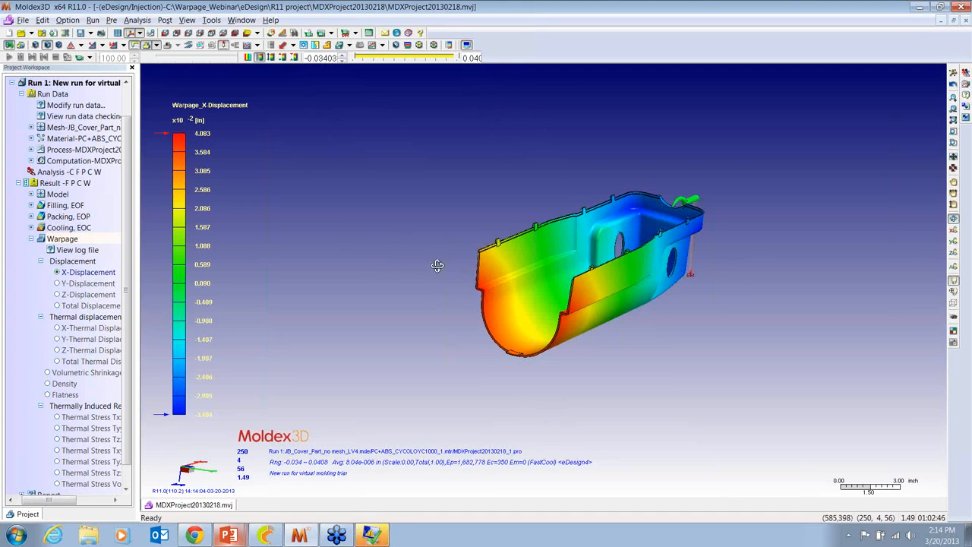
{"action": "left_click", "coordinate": [79, 283]}
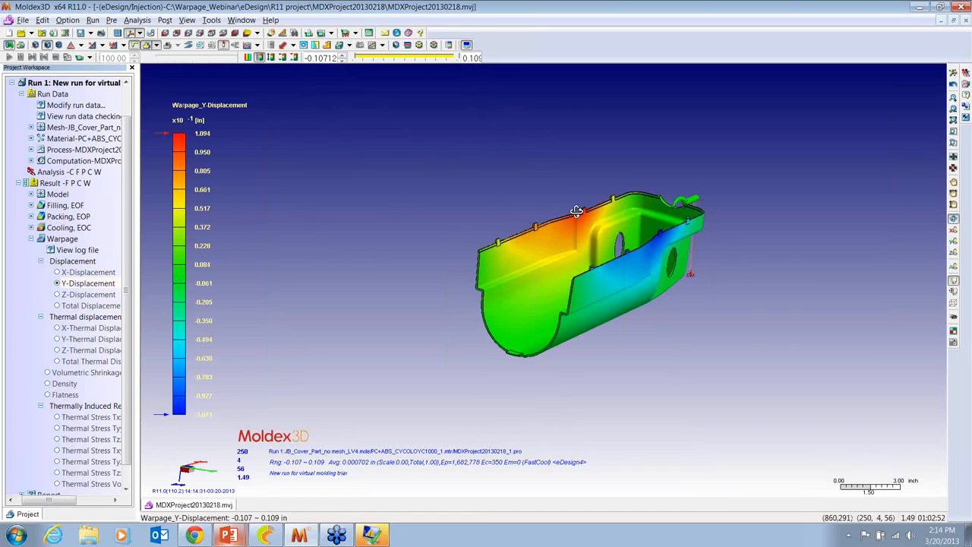
{"action": "left_click", "coordinate": [86, 295]}
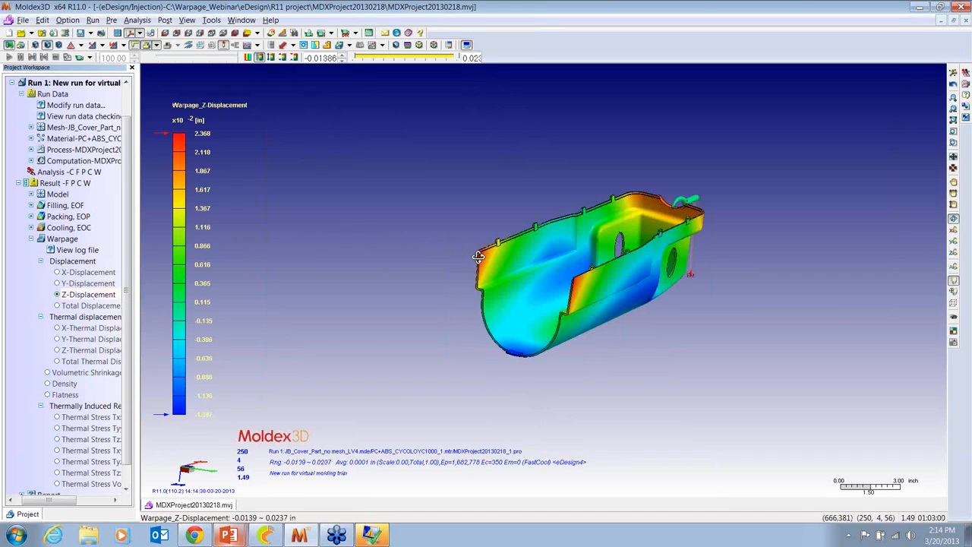
{"action": "left_click", "coordinate": [97, 305]}
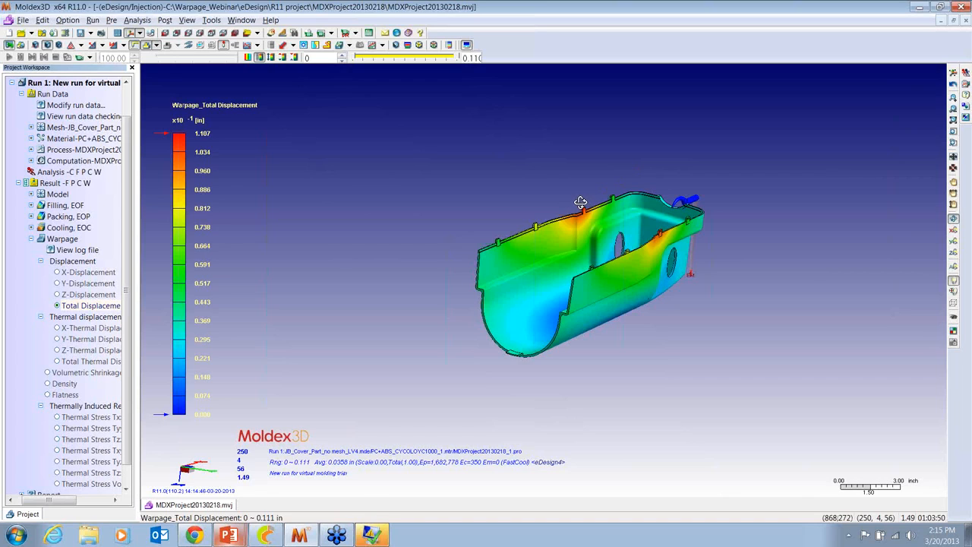
Step: Show the Total Displacement on a scaled deformed mesh with a scale factor of 5 and animate the deformation
{"action": "left_click", "coordinate": [327, 45]}
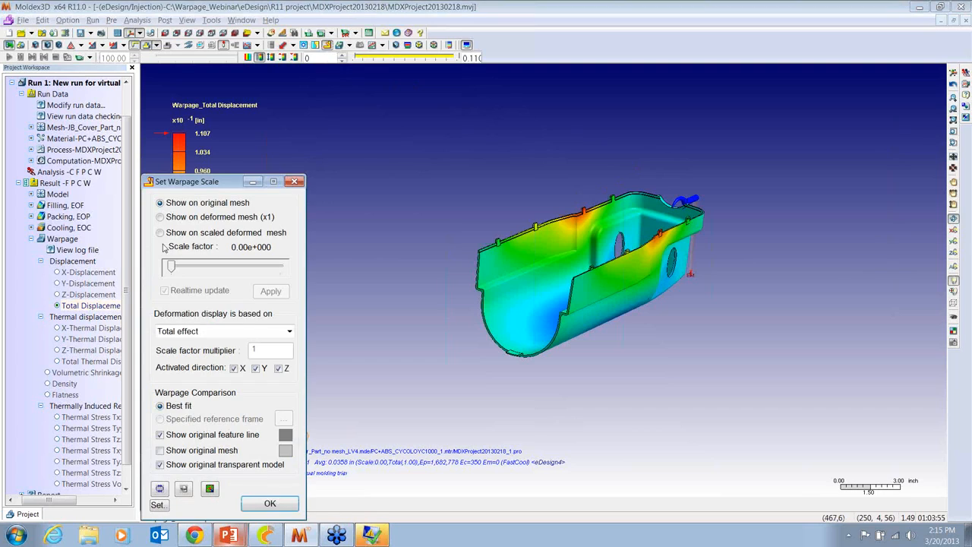
{"action": "left_click", "coordinate": [161, 233]}
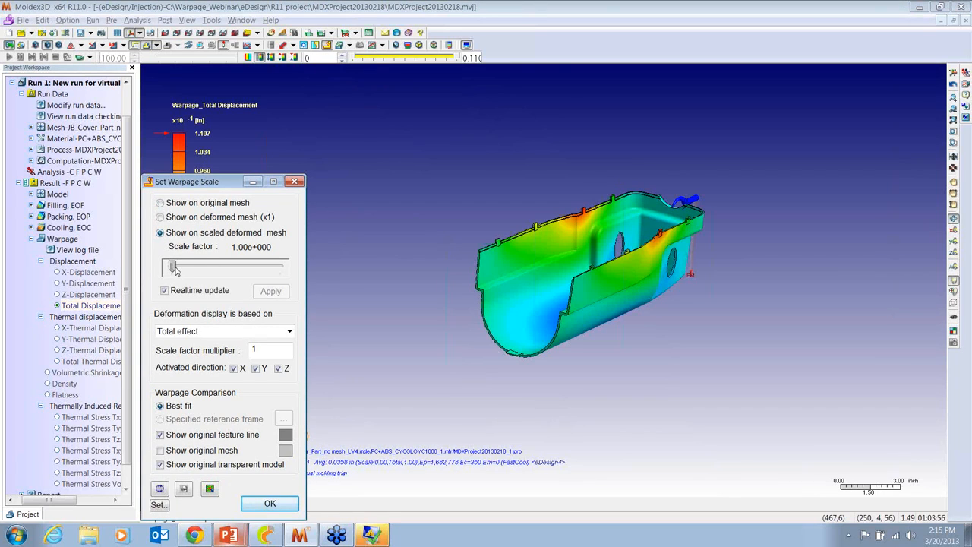
{"action": "left_click_drag", "start_coordinate": [174, 269], "coordinate": [178, 267]}
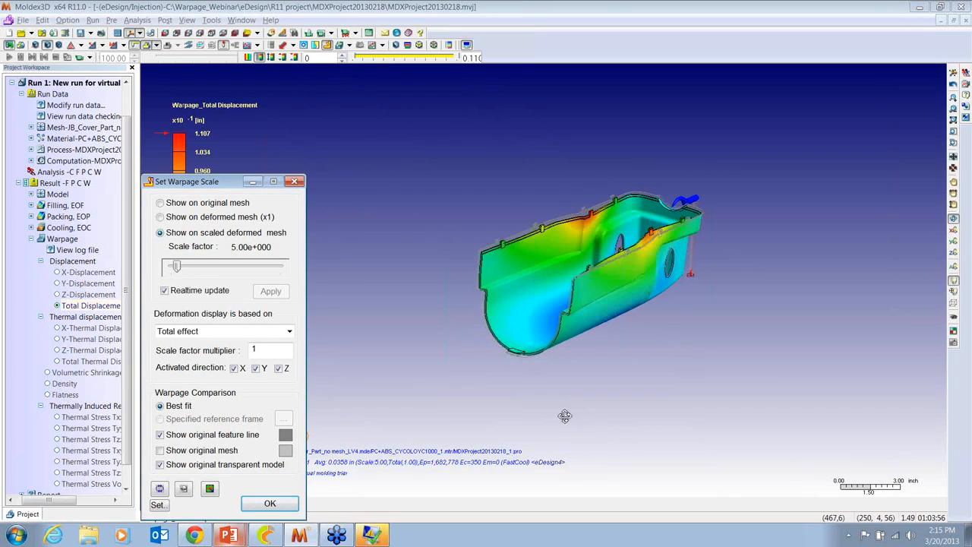
{"action": "left_click_drag", "start_coordinate": [610, 425], "coordinate": [370, 316]}
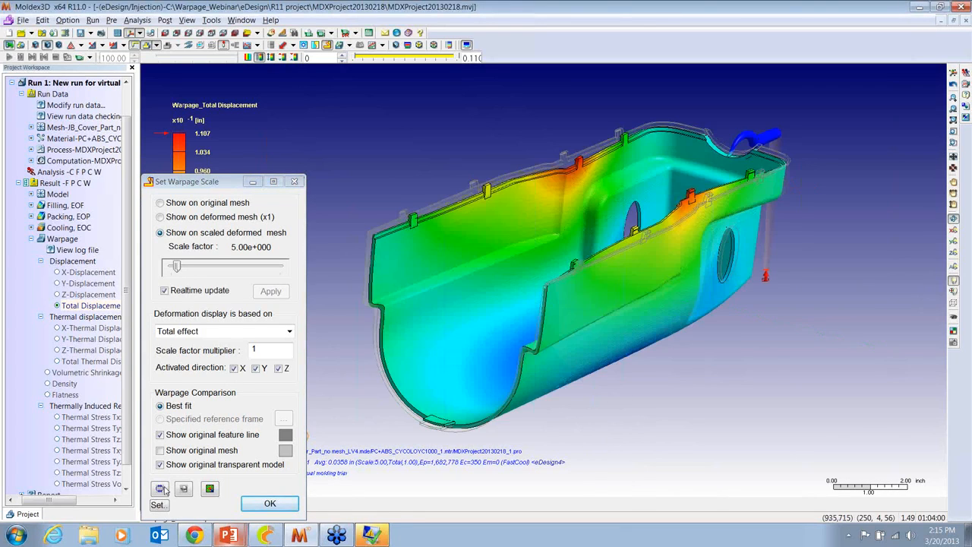
{"action": "left_click", "coordinate": [160, 488]}
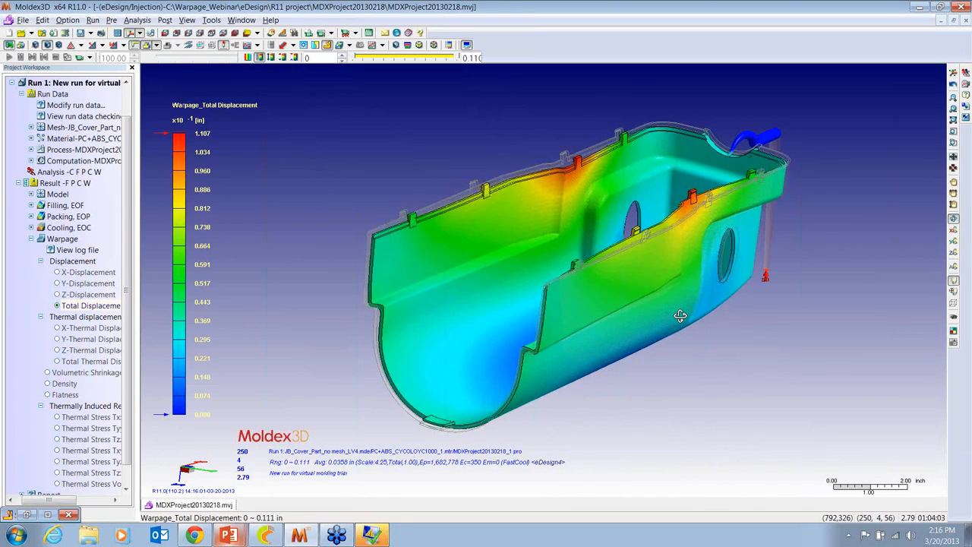
Step: Stop the deformation animation, review the options for exporting the deformed model, and close the warpage scale settings without exporting
{"action": "left_click", "coordinate": [25, 516]}
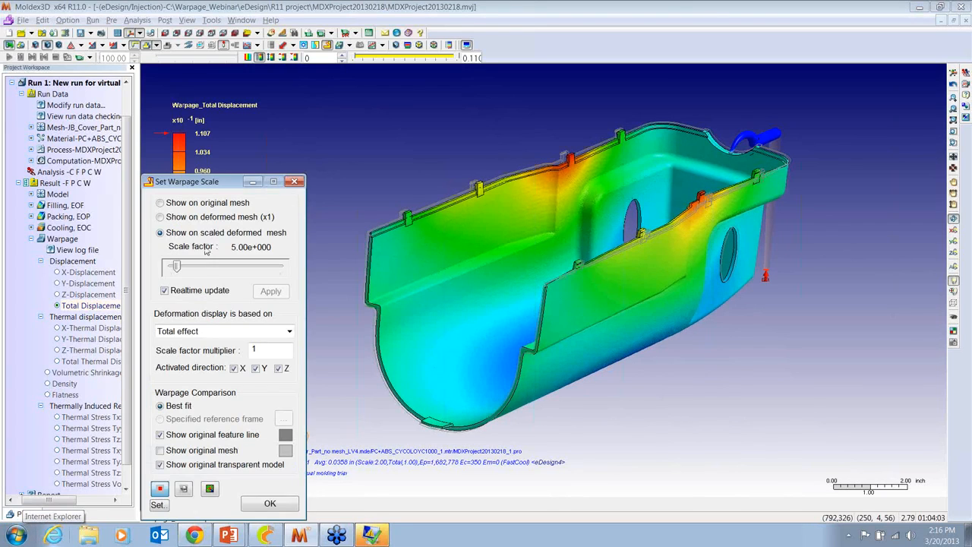
{"action": "left_click", "coordinate": [162, 488]}
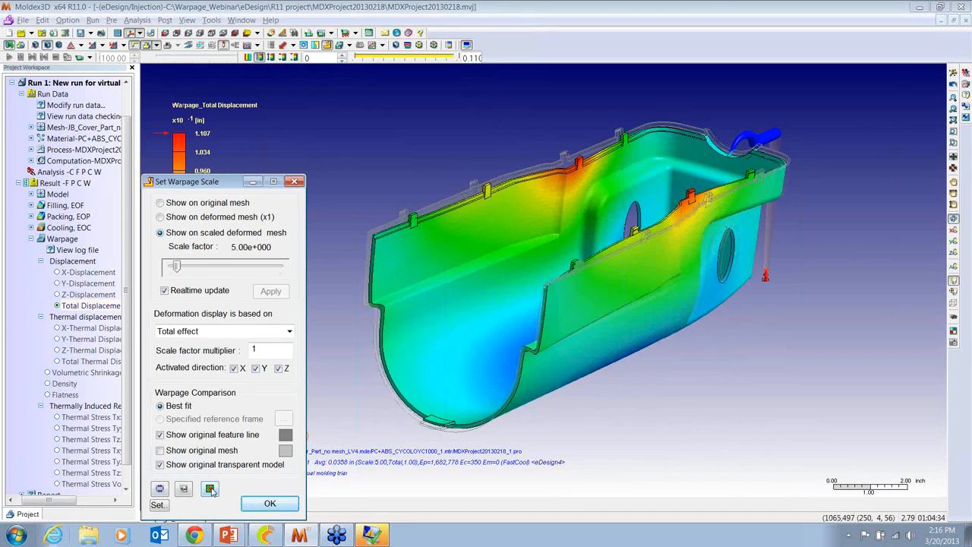
{"action": "left_click", "coordinate": [210, 489]}
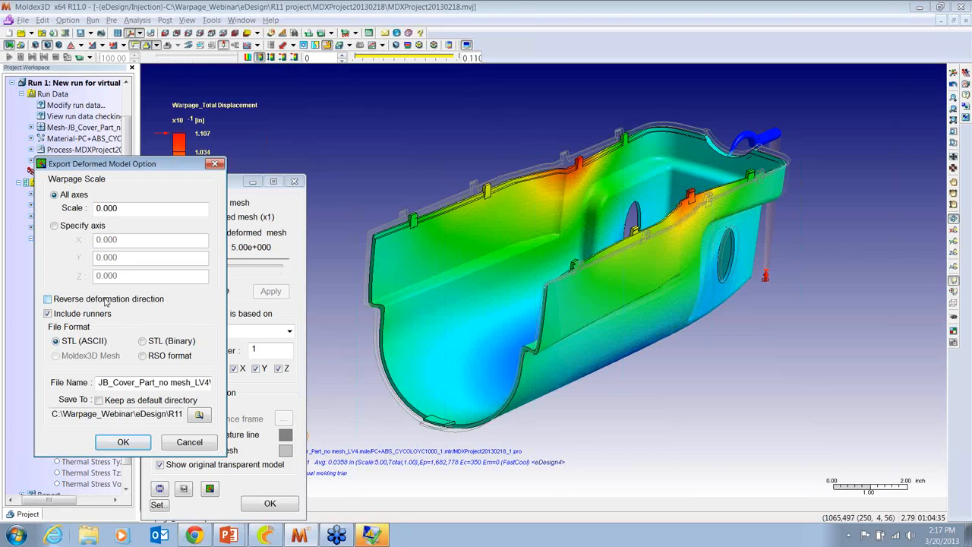
{"action": "left_click", "coordinate": [174, 445]}
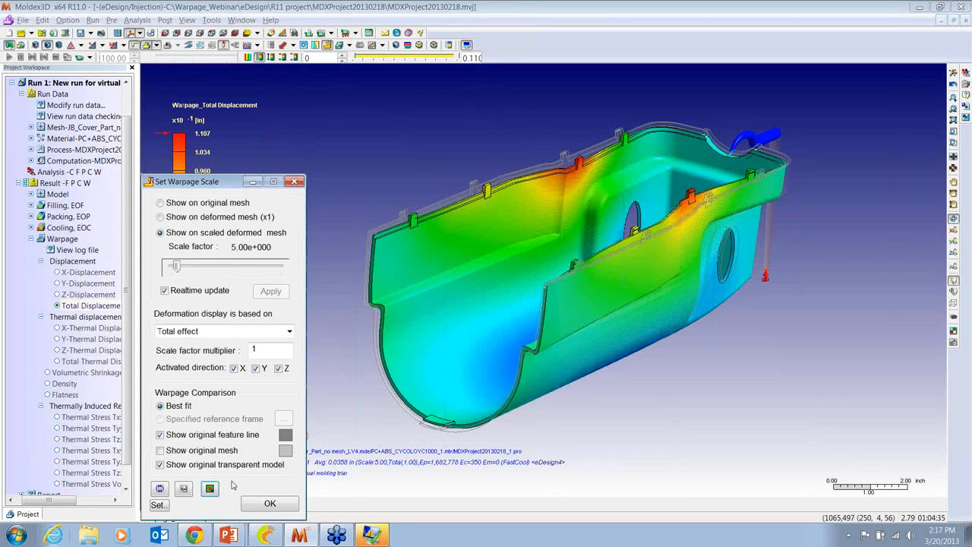
{"action": "left_click", "coordinate": [270, 504]}
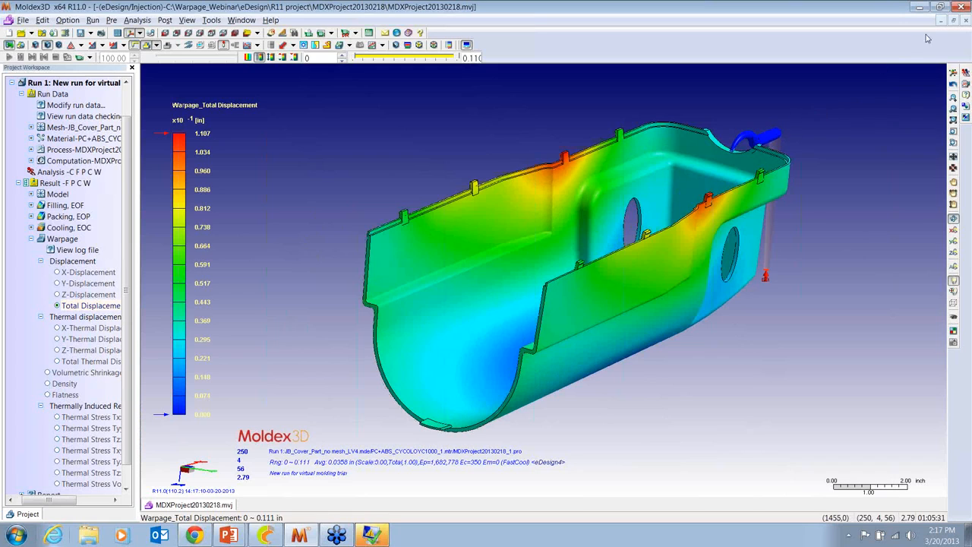
Step: Exit Moldex3D and switch to the Cover_MD assembly in CimatronE
{"action": "left_click", "coordinate": [962, 6]}
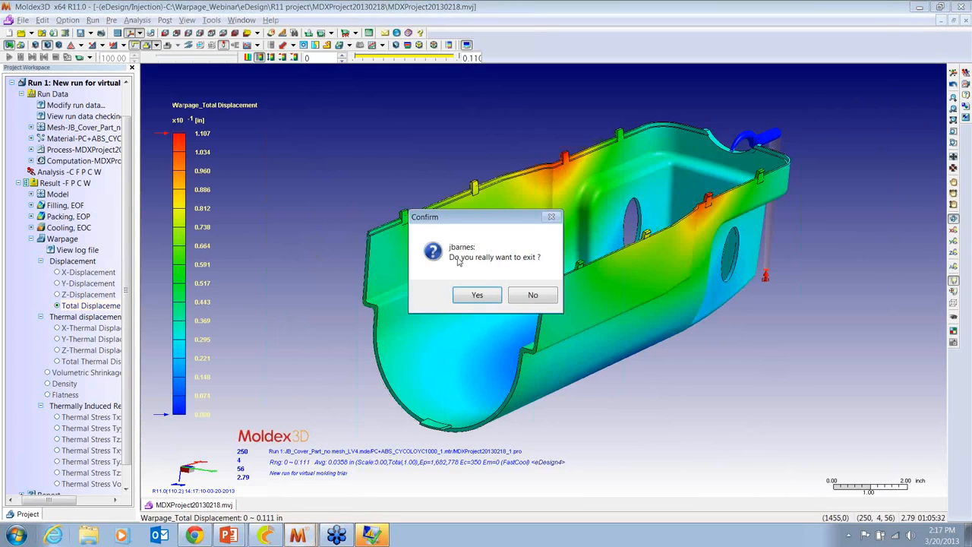
{"action": "left_click", "coordinate": [488, 294]}
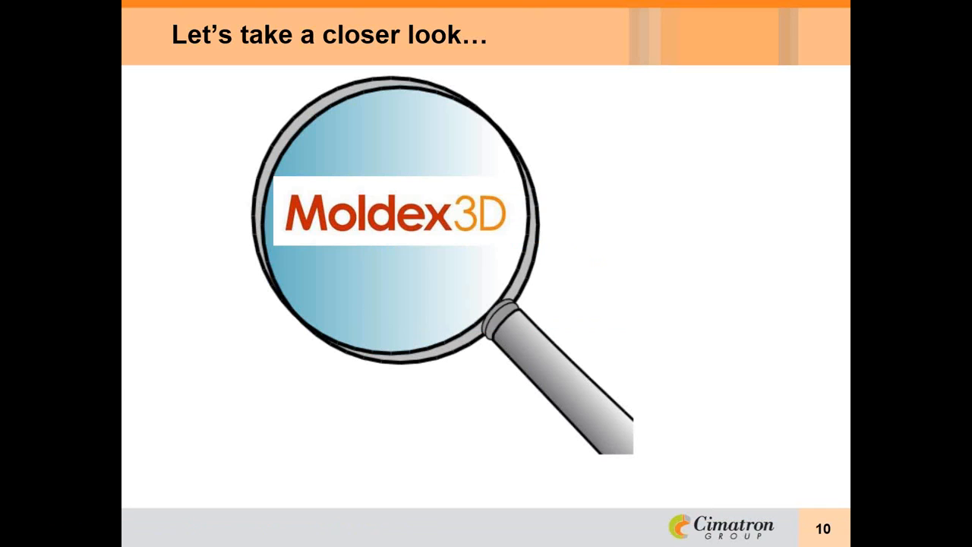
{"action": "key", "text": "alt+Tab"}
{"action": "key", "text": "Tab"}
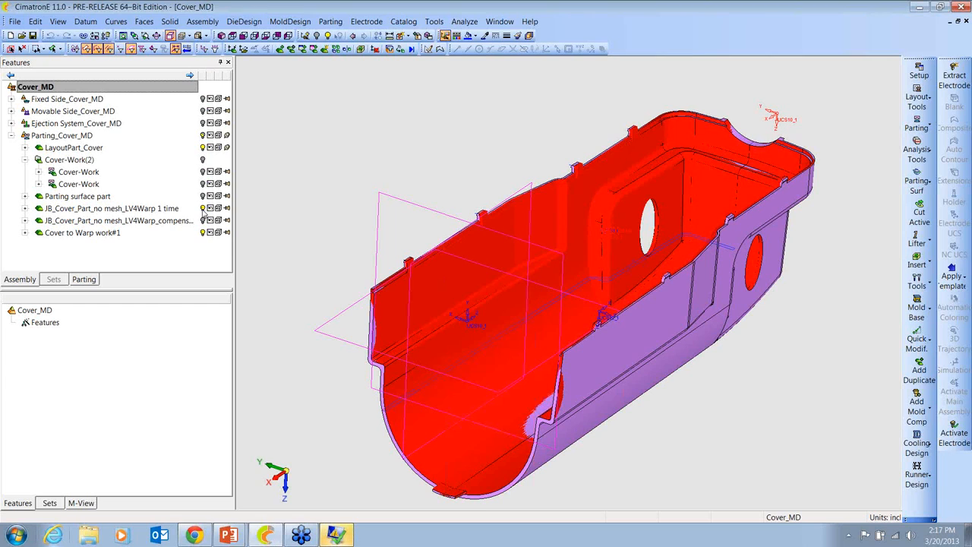
Step: Hide the JB_Cover_Part_no mesh_LV4Warp 1 time part and show the JB_Cover_Part_no mesh_LV4Warp_compensated part over the cover
{"action": "left_click", "coordinate": [204, 212]}
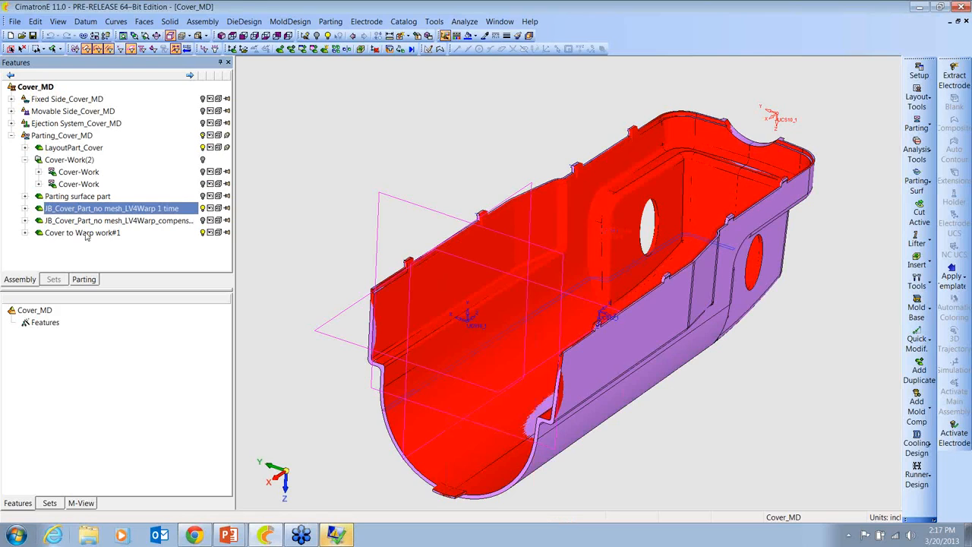
{"action": "right_click_drag", "start_coordinate": [807, 435], "coordinate": [448, 235], "text": "ctrl"}
{"action": "mouse_move", "coordinate": [406, 130]}
{"action": "middle_mouse_down", "text": "ctrl"}
{"action": "mouse_move", "coordinate": [470, 152]}
{"action": "mouse_move", "coordinate": [487, 302]}
{"action": "mouse_move", "coordinate": [708, 180]}
{"action": "mouse_move", "coordinate": [779, 129]}
{"action": "mouse_move", "coordinate": [559, 247]}
{"action": "middle_mouse_up", "text": "ctrl"}
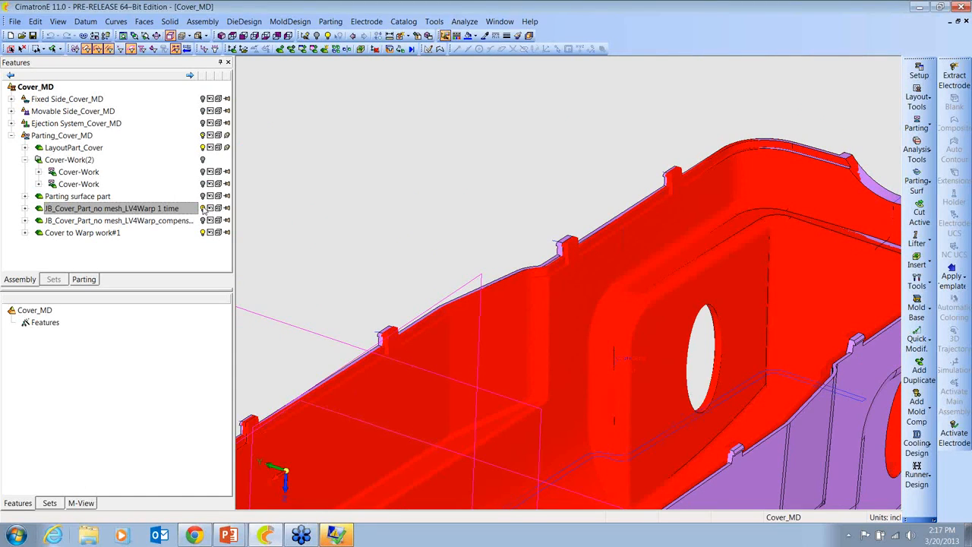
{"action": "left_click", "coordinate": [203, 210]}
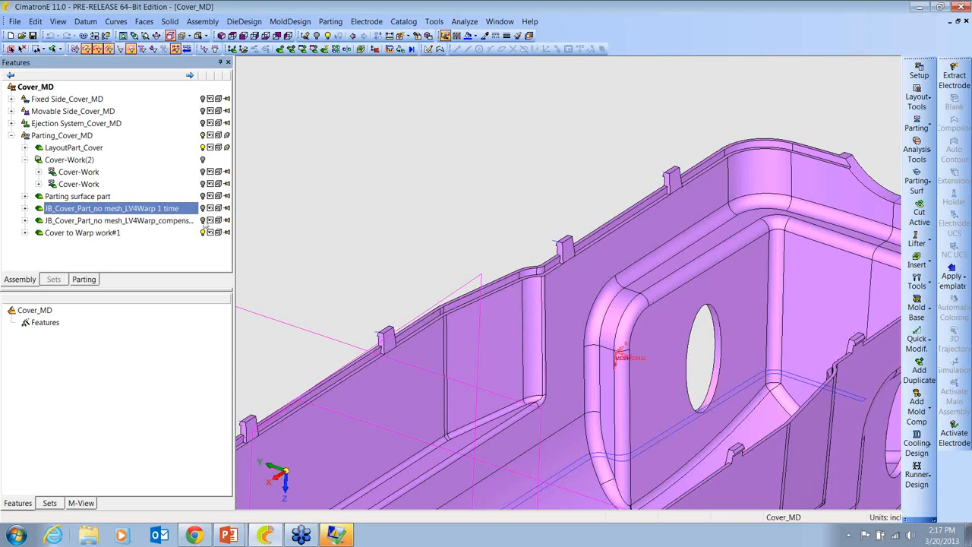
{"action": "left_click", "coordinate": [203, 221]}
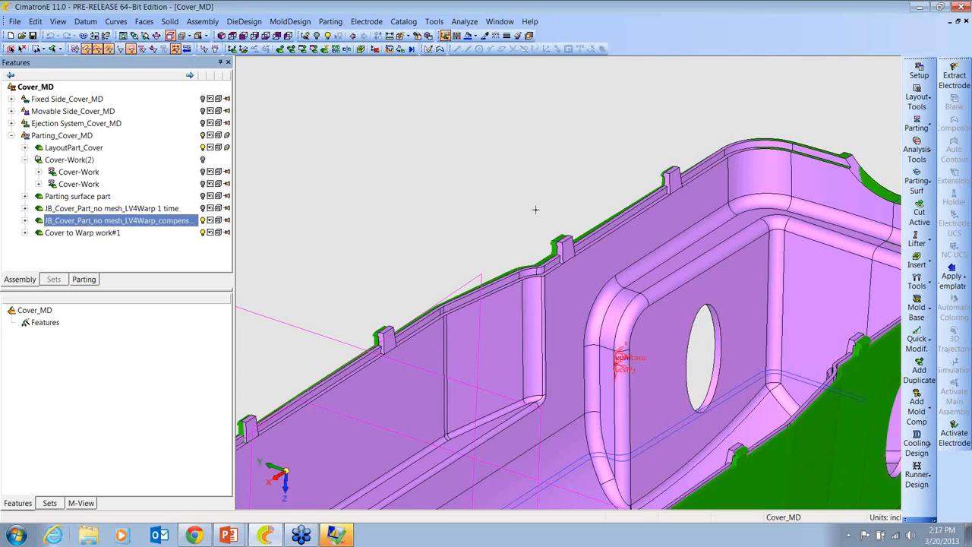
Step: Examine how the compensated part deviates from the original cover along the rim and at the individual snap tabs
{"action": "middle_click_drag", "start_coordinate": [539, 225], "coordinate": [704, 233]}
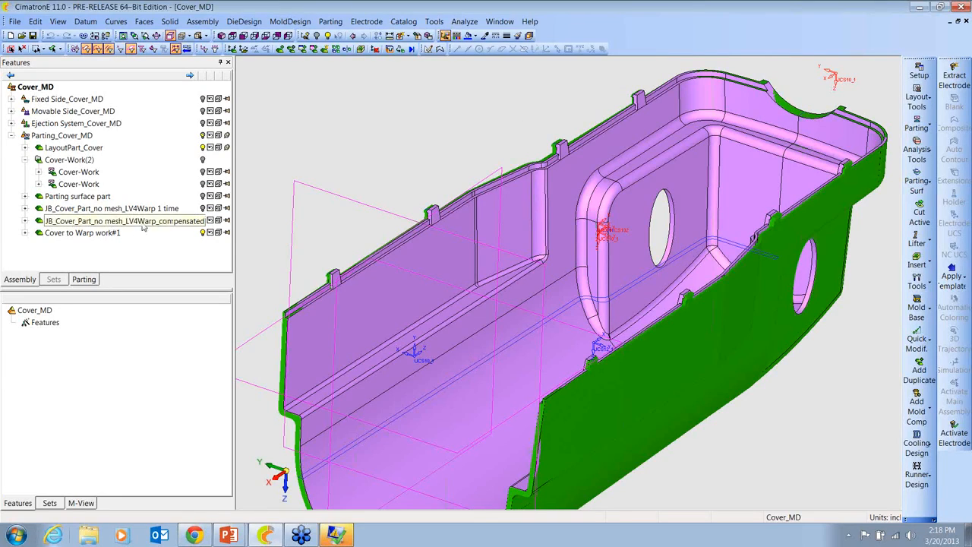
{"action": "right_click_drag", "start_coordinate": [429, 132], "coordinate": [425, 126], "text": "ctrl"}
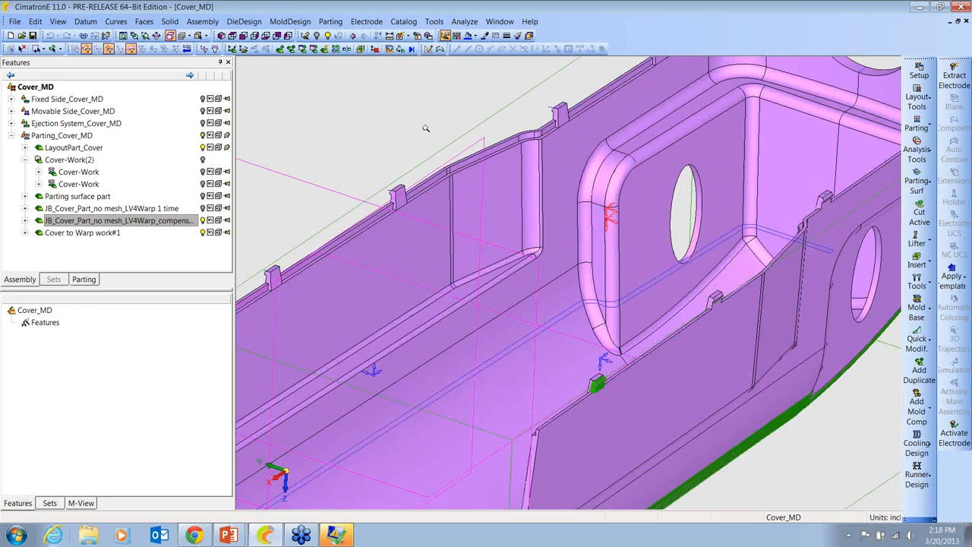
{"action": "middle_click_drag", "start_coordinate": [423, 155], "coordinate": [643, 143], "text": "ctrl"}
{"action": "right_click_drag", "start_coordinate": [463, 152], "coordinate": [463, 110], "text": "ctrl"}
{"action": "middle_click_drag", "start_coordinate": [387, 310], "coordinate": [644, 347], "text": "ctrl"}
{"action": "right_click_drag", "start_coordinate": [638, 251], "coordinate": [636, 80], "text": "ctrl"}
{"action": "middle_click_drag", "start_coordinate": [785, 178], "coordinate": [518, 264], "text": "ctrl"}
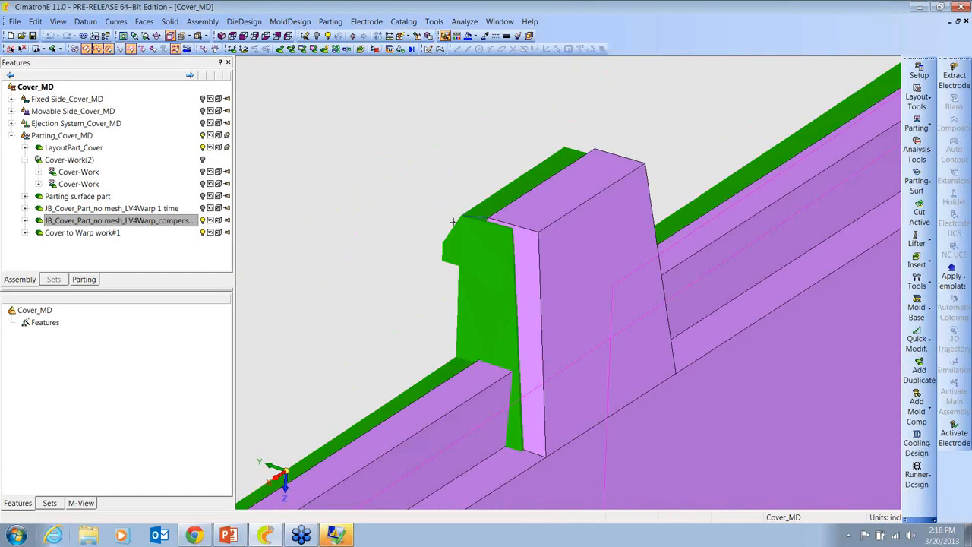
{"action": "right_click_drag", "start_coordinate": [614, 146], "coordinate": [606, 211], "text": "ctrl"}
{"action": "middle_click_drag", "start_coordinate": [605, 210], "coordinate": [687, 91], "text": "ctrl"}
{"action": "right_click_drag", "start_coordinate": [679, 171], "coordinate": [679, 246], "text": "ctrl"}
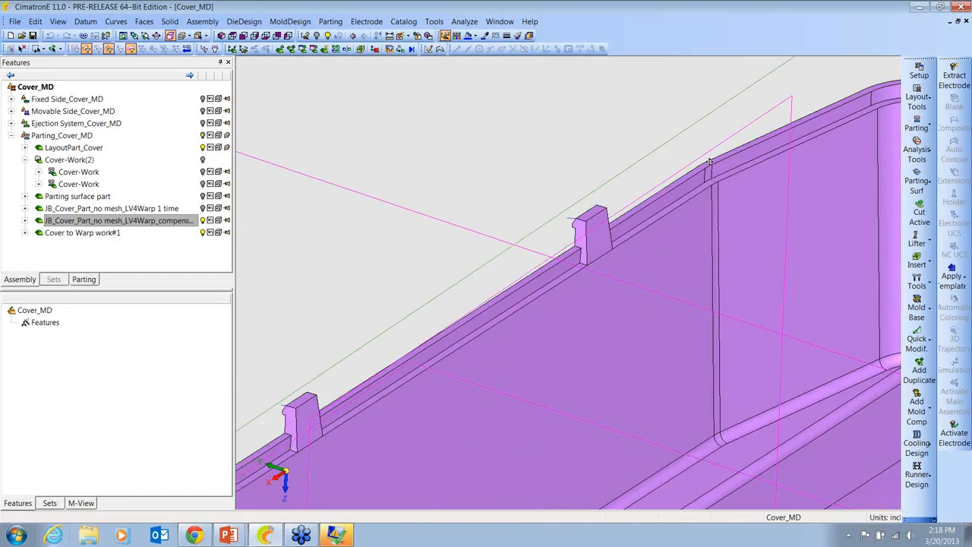
{"action": "middle_click_drag", "start_coordinate": [319, 486], "coordinate": [530, 252], "text": "ctrl"}
{"action": "right_click_drag", "start_coordinate": [525, 274], "coordinate": [524, 228], "text": "ctrl"}
{"action": "middle_click_drag", "start_coordinate": [480, 136], "coordinate": [461, 241], "text": "ctrl"}
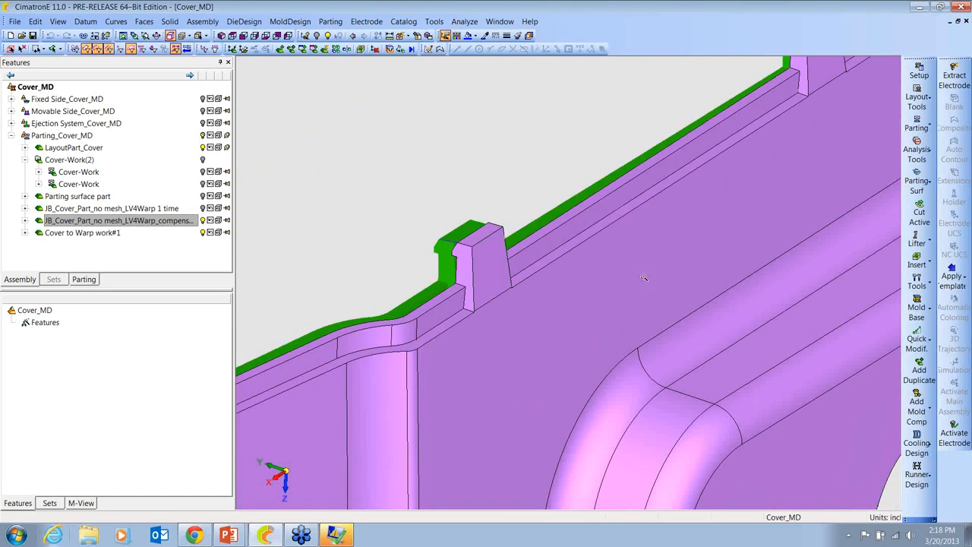
{"action": "right_click_drag", "start_coordinate": [580, 155], "coordinate": [580, 282], "text": "ctrl"}
{"action": "middle_click_drag", "start_coordinate": [433, 332], "coordinate": [435, 236], "text": "ctrl"}
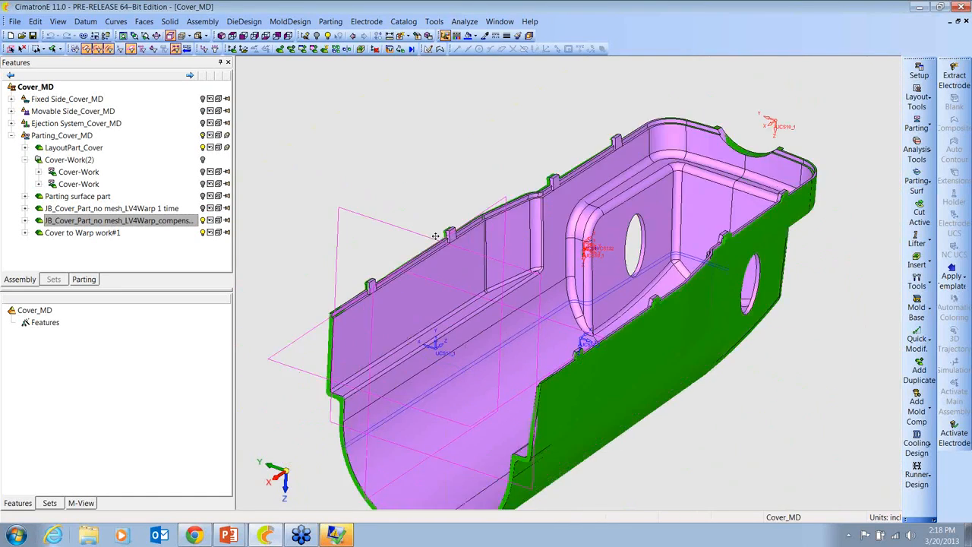
Step: Activate the Cover to Warp work#1 part, go to the end of its feature history, and locate the Advanced Warping command
{"action": "double_click", "coordinate": [82, 232]}
{"action": "left_click_drag", "start_coordinate": [225, 306], "coordinate": [215, 469]}
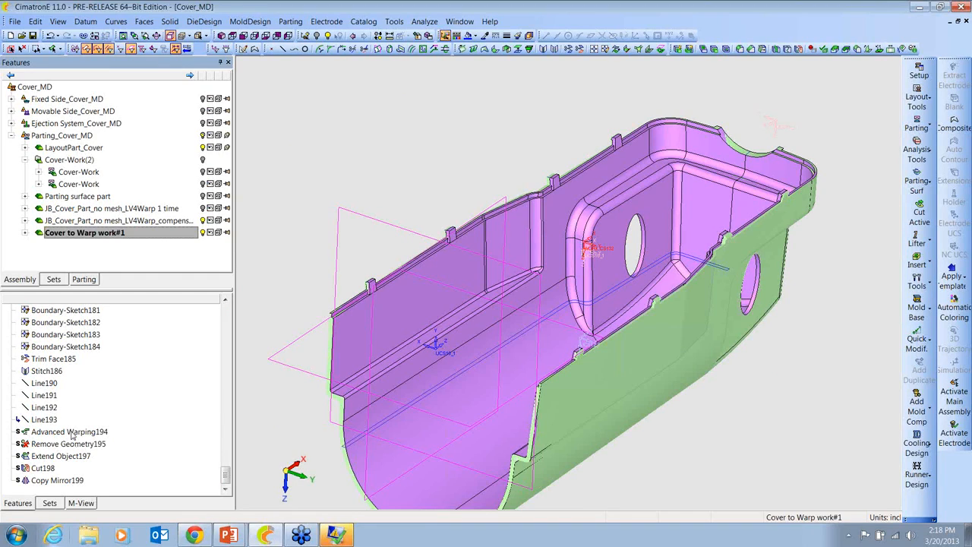
{"action": "left_click", "coordinate": [169, 22]}
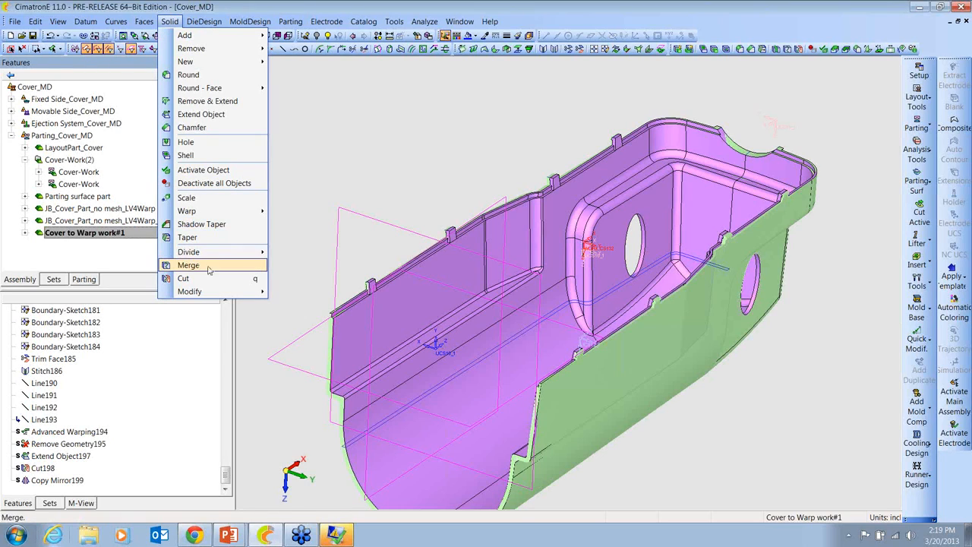
{"action": "mouse_move", "coordinate": [221, 213]}
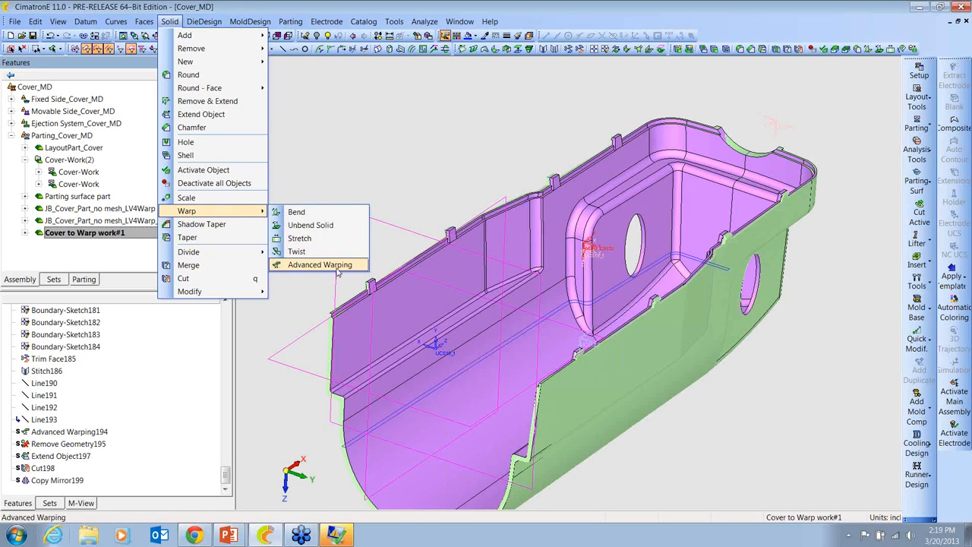
Step: Open the Advanced Warping194 feature for editing and inspect its source and target point pairs and its offset points
{"action": "left_click", "coordinate": [62, 432]}
{"action": "right_click", "coordinate": [62, 432]}
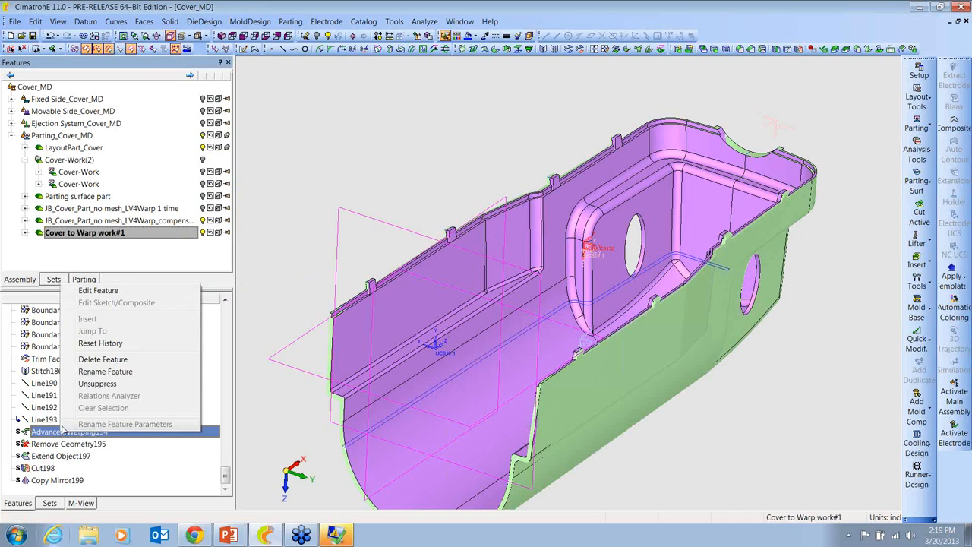
{"action": "left_click", "coordinate": [92, 291]}
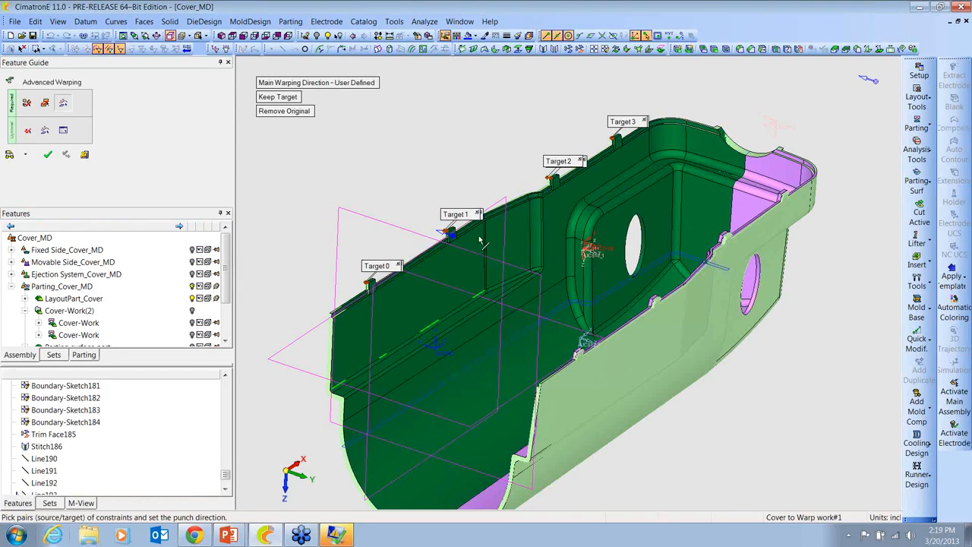
{"action": "scroll", "coordinate": [488, 221], "scroll_direction": "up", "scroll_amount": 2}
{"action": "scroll", "coordinate": [487, 222], "scroll_direction": "up", "scroll_amount": 3}
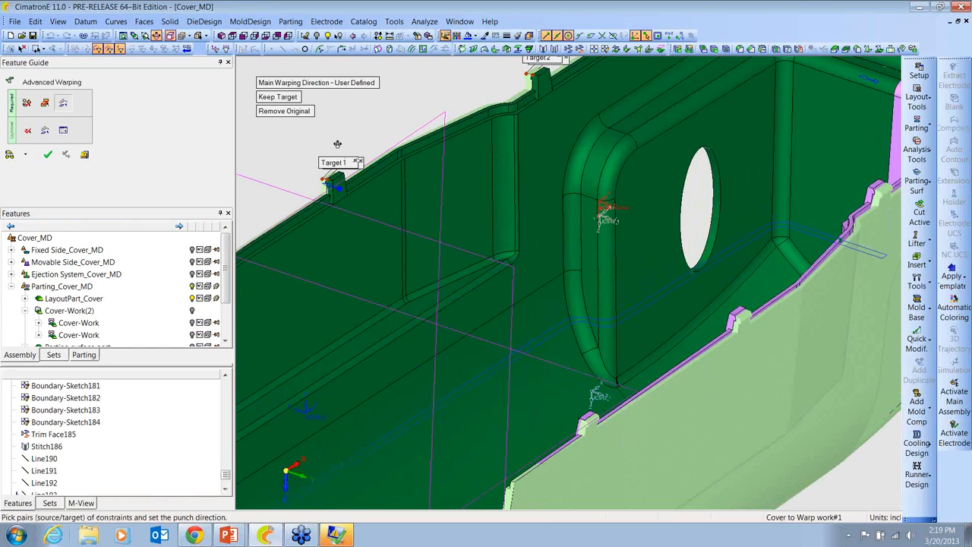
{"action": "left_click_drag", "start_coordinate": [332, 158], "coordinate": [315, 134]}
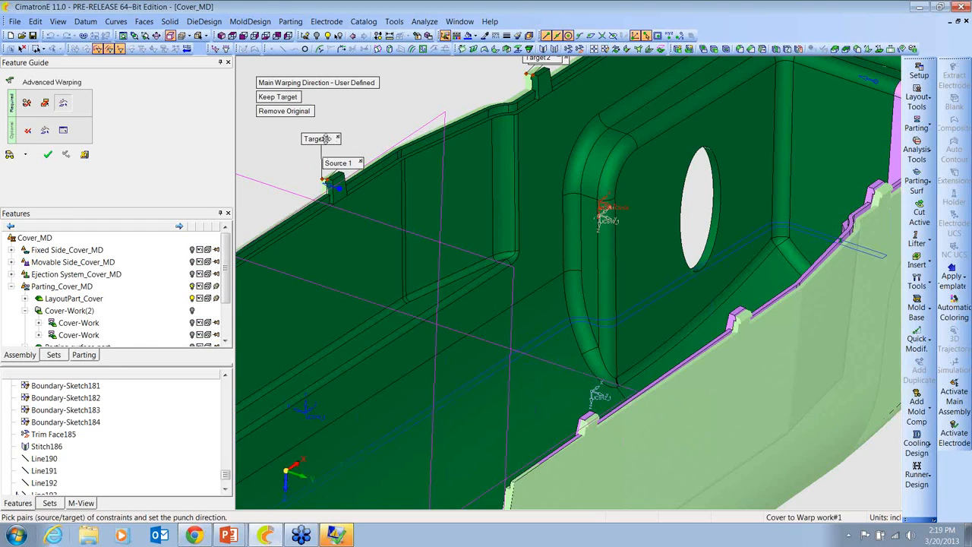
{"action": "right_click_drag", "start_coordinate": [499, 241], "coordinate": [423, 138], "text": "ctrl"}
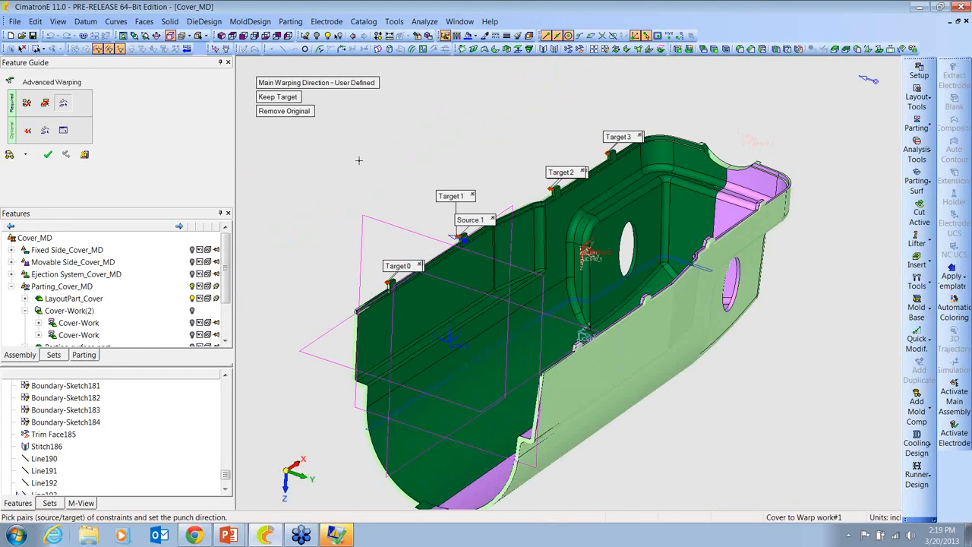
{"action": "left_click", "coordinate": [28, 132]}
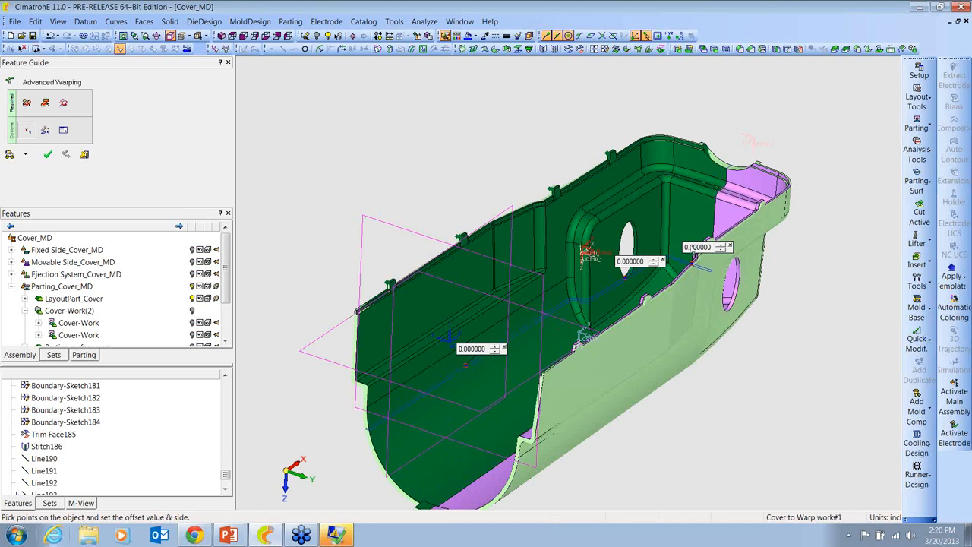
{"action": "left_click", "coordinate": [48, 155]}
Step: Unsuppress the Advanced Warping194 feature and compare the warped cover with the compensated part along the walls and tabs
{"action": "right_click", "coordinate": [58, 432]}
{"action": "left_click", "coordinate": [86, 383]}
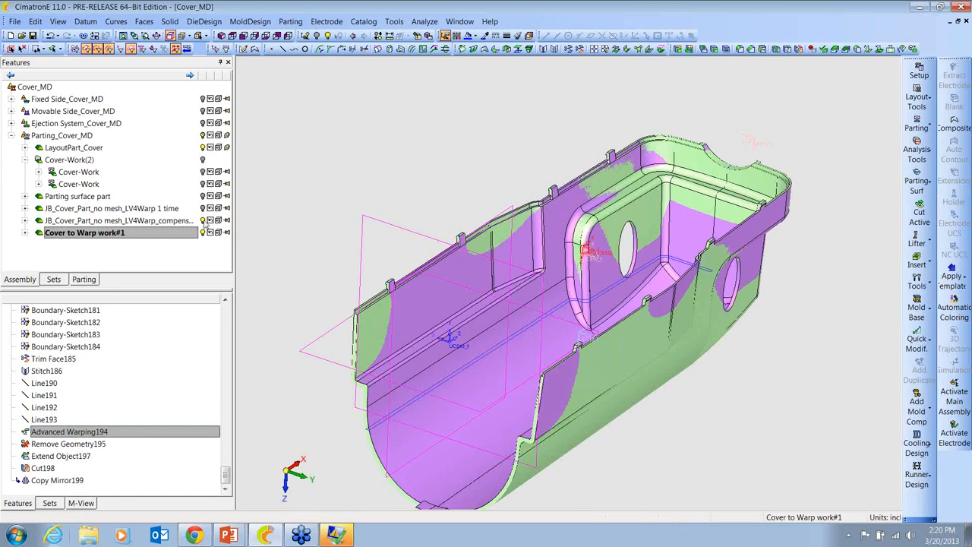
{"action": "scroll", "coordinate": [729, 290], "scroll_direction": "up", "scroll_amount": 5}
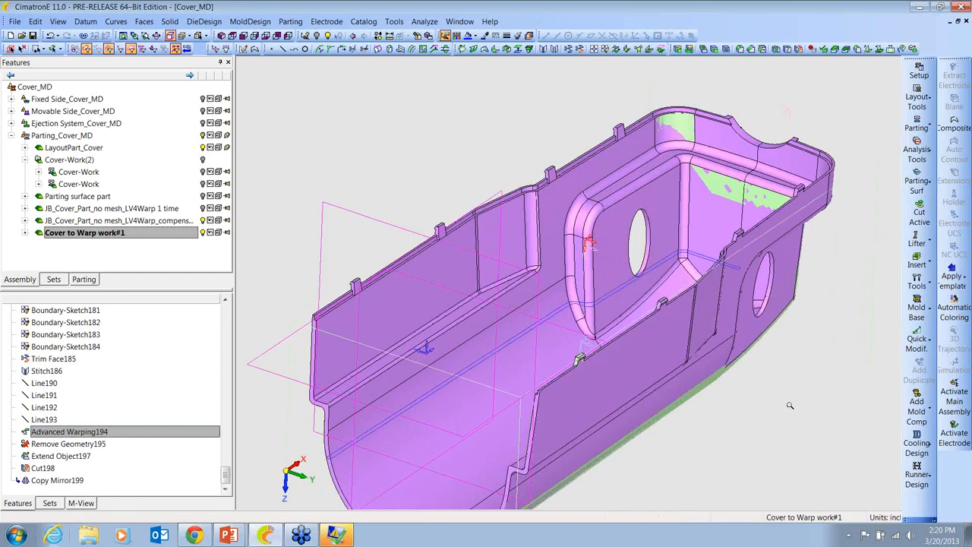
{"action": "scroll", "coordinate": [729, 290], "scroll_direction": "up", "scroll_amount": 2}
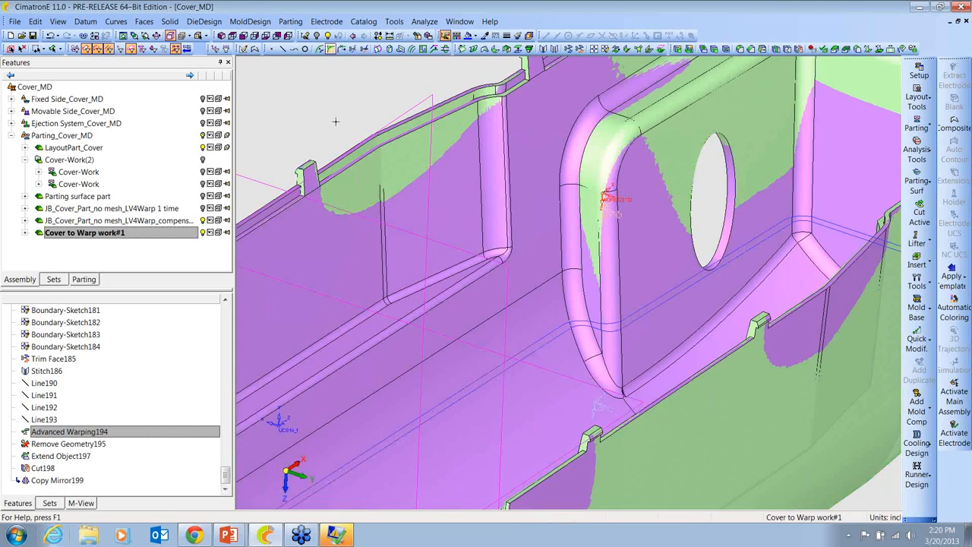
{"action": "middle_click_drag", "start_coordinate": [344, 126], "coordinate": [552, 167], "text": "ctrl"}
{"action": "right_click_drag", "start_coordinate": [509, 212], "coordinate": [605, 178], "text": "ctrl"}
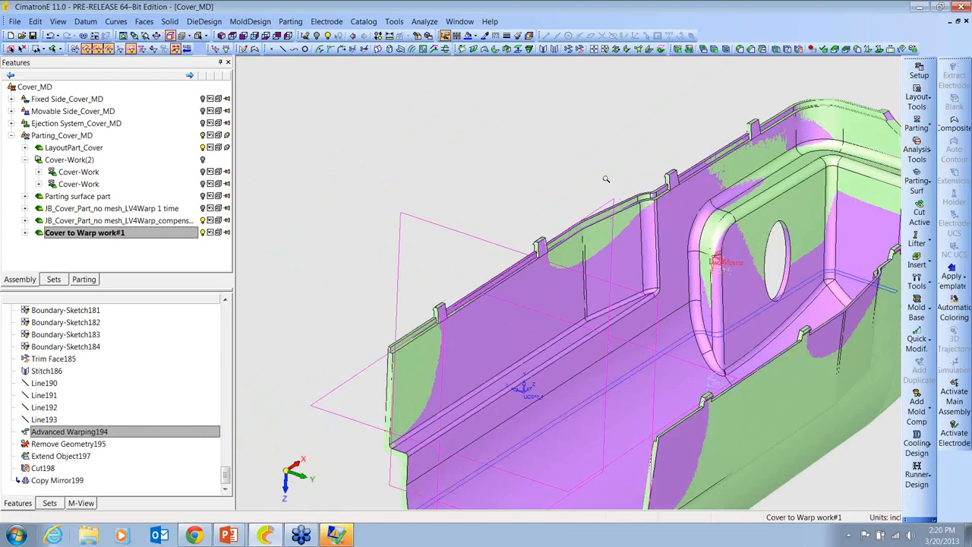
{"action": "middle_click_drag", "start_coordinate": [599, 167], "coordinate": [440, 173], "text": "ctrl"}
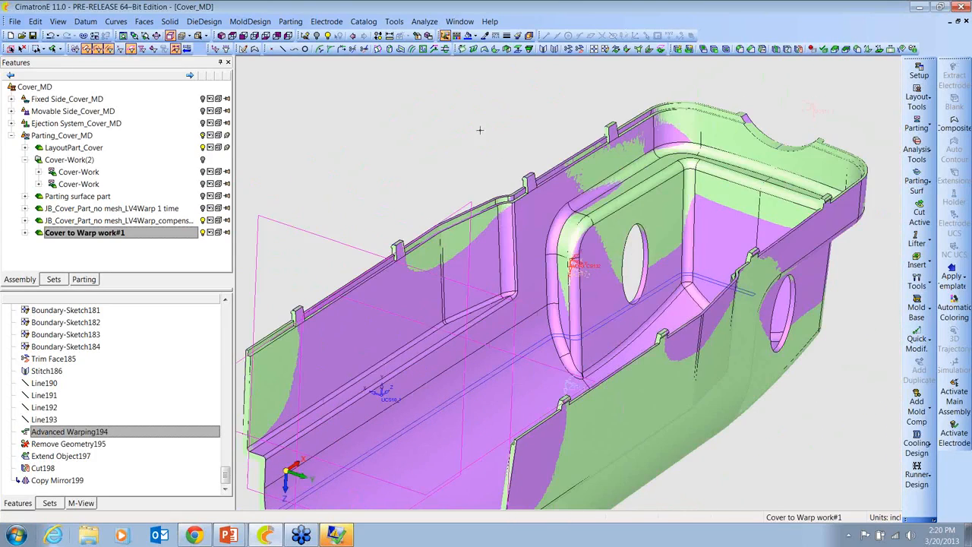
{"action": "right_click_drag", "start_coordinate": [492, 136], "coordinate": [479, 142], "text": "ctrl"}
{"action": "left_click_drag", "start_coordinate": [479, 129], "coordinate": [597, 142], "text": "ctrl"}
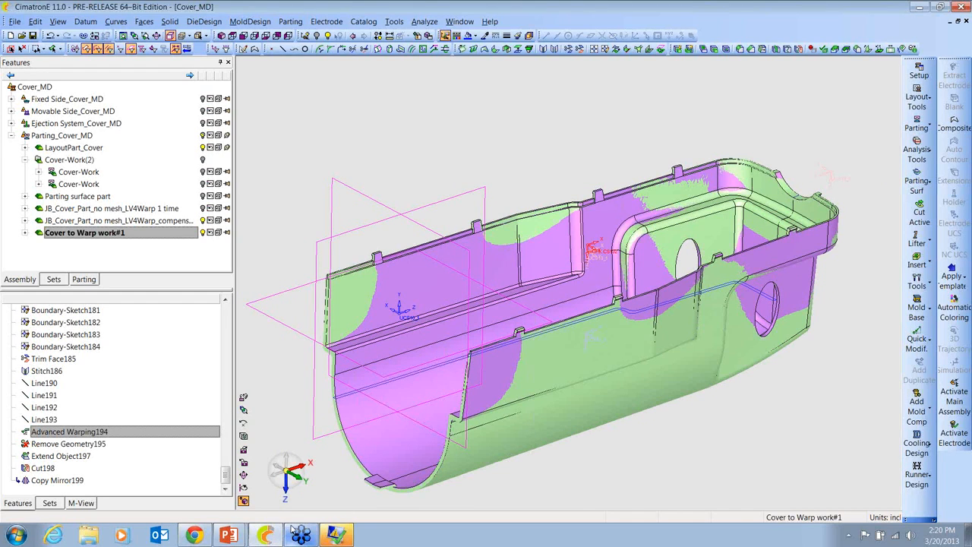
Step: Switch to the PowerPoint webinar presentation and advance to slide 11 on strong CAD and strong CAM
{"action": "key", "text": "alt+Tab"}
{"action": "key", "text": "alt+Tab"}
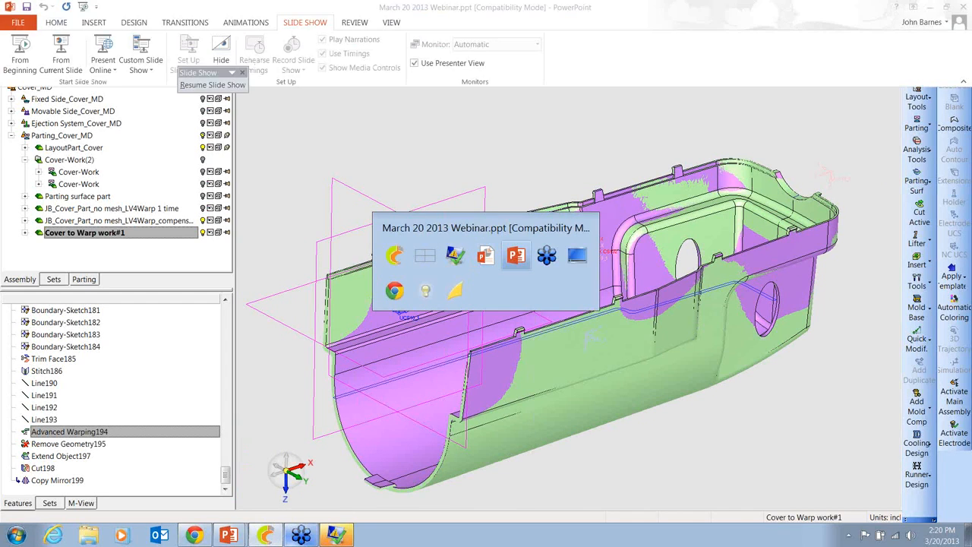
{"action": "key", "text": "Page_Down"}
{"action": "key", "text": "Page_Down"}
{"action": "key", "text": "Page_Down"}
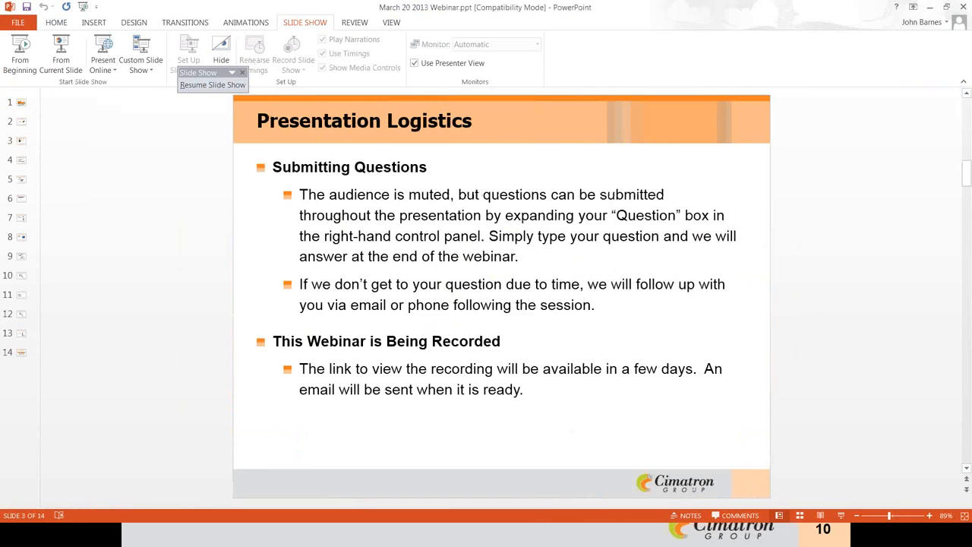
{"action": "key", "text": "Page_Down"}
{"action": "key", "text": "Page_Down"}
{"action": "key", "text": "Page_Down"}
{"action": "key", "text": "Page_Down"}
{"action": "key", "text": "Page_Down"}
{"action": "key", "text": "Page_Down"}
{"action": "key", "text": "Page_Down"}
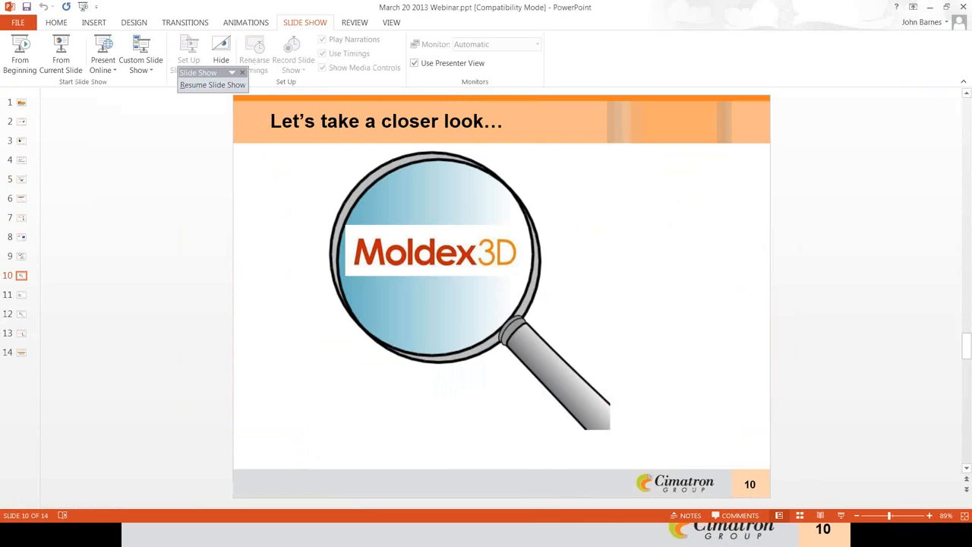
{"action": "key", "text": "Page_Down"}
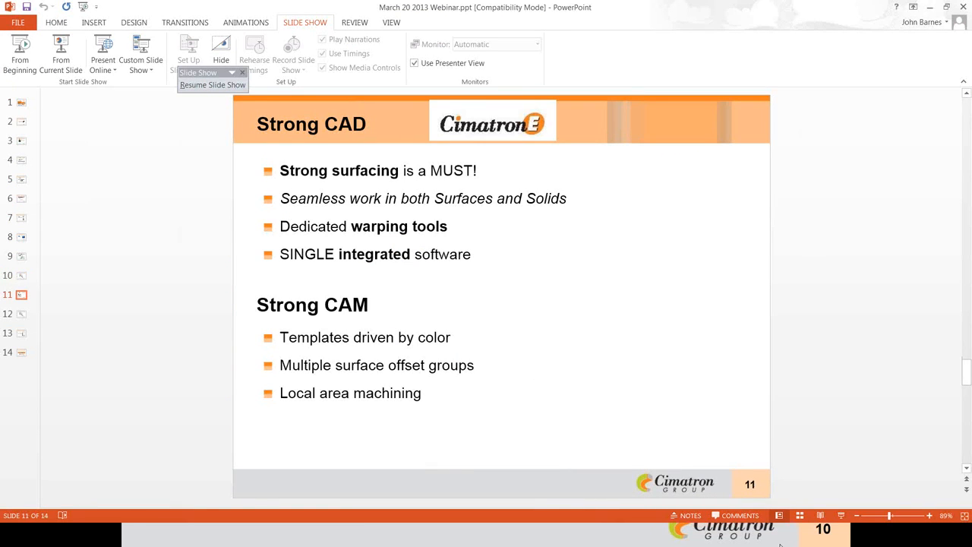
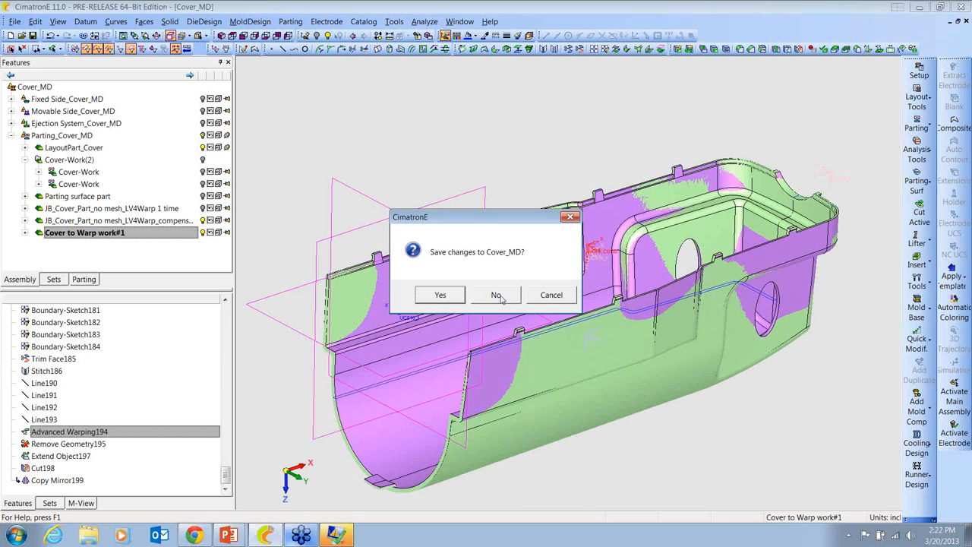
Step: Switch back to CimatronE, close Cover_MD without saving, and open Engine Cover2.elt from the AdvWarp_Samples folder
{"action": "left_click", "coordinate": [495, 296]}
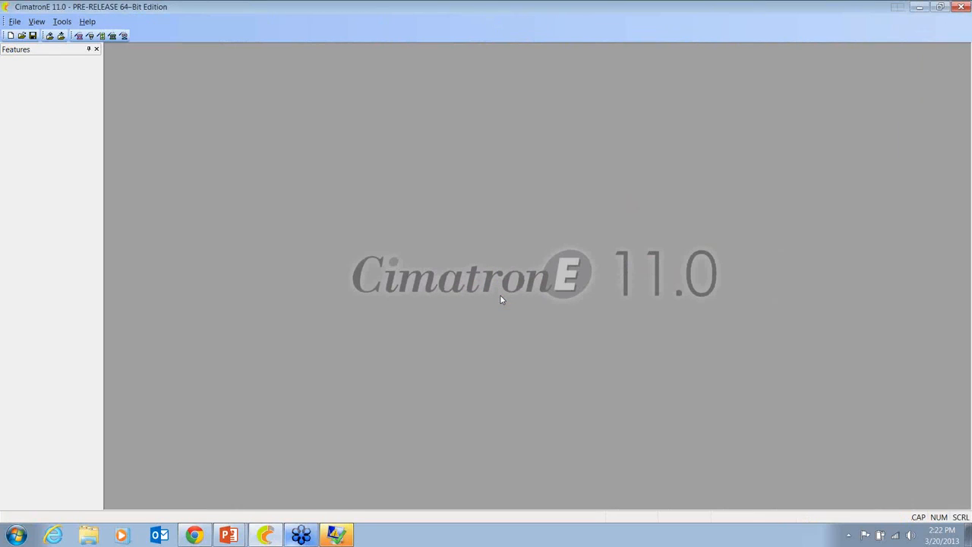
{"action": "left_click", "coordinate": [23, 35]}
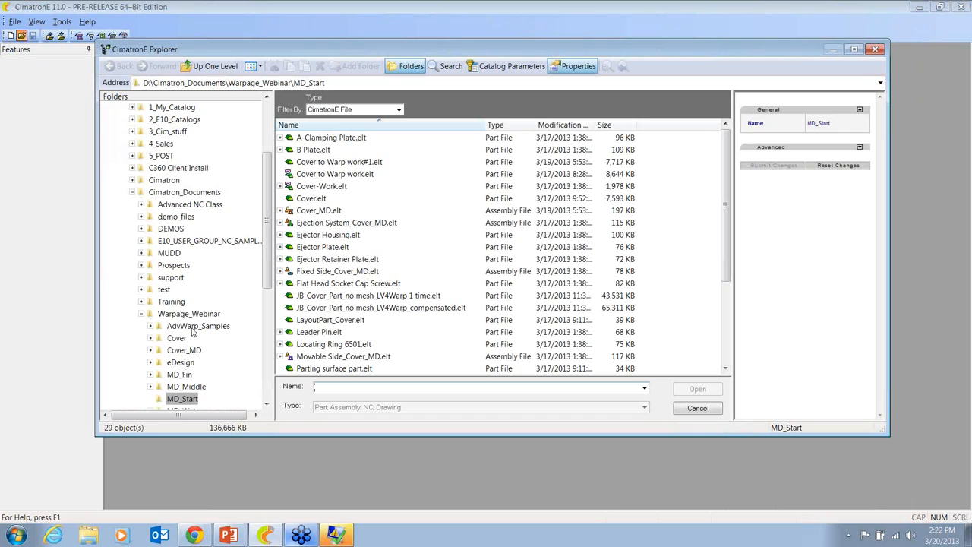
{"action": "left_click", "coordinate": [194, 327]}
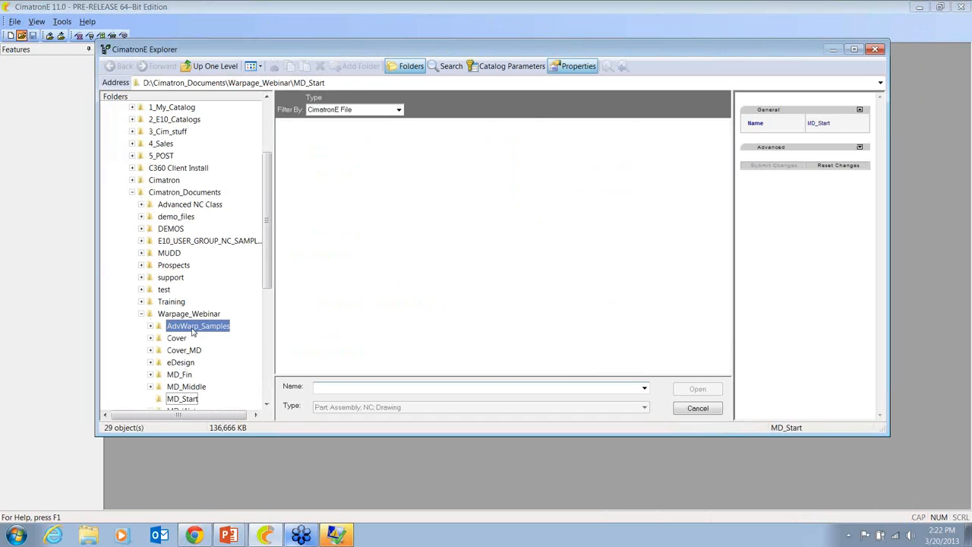
{"action": "left_click", "coordinate": [322, 139]}
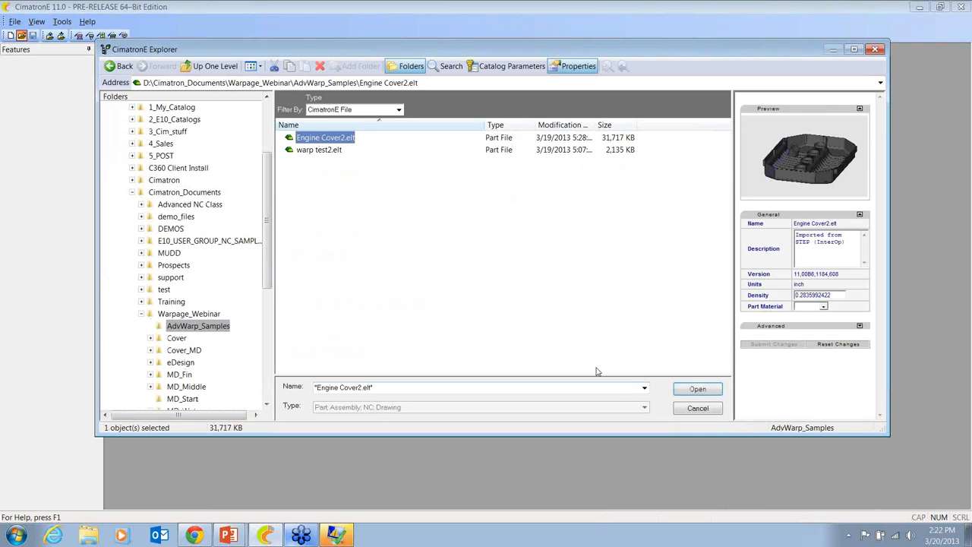
{"action": "left_click", "coordinate": [697, 389]}
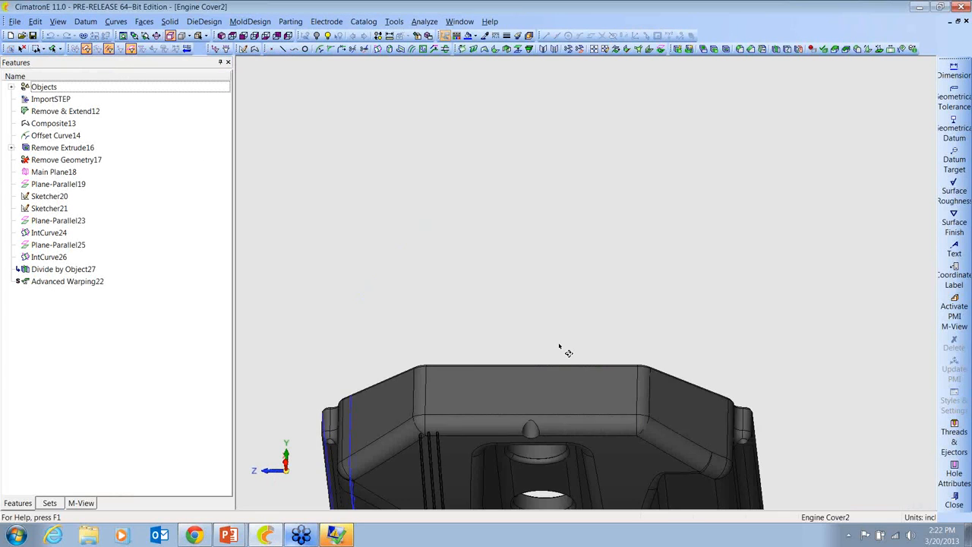
Step: Examine the engine cover from inside and from its end, focusing on the sketched target line along the flanged edge
{"action": "middle_click_drag", "start_coordinate": [560, 346], "coordinate": [569, 293]}
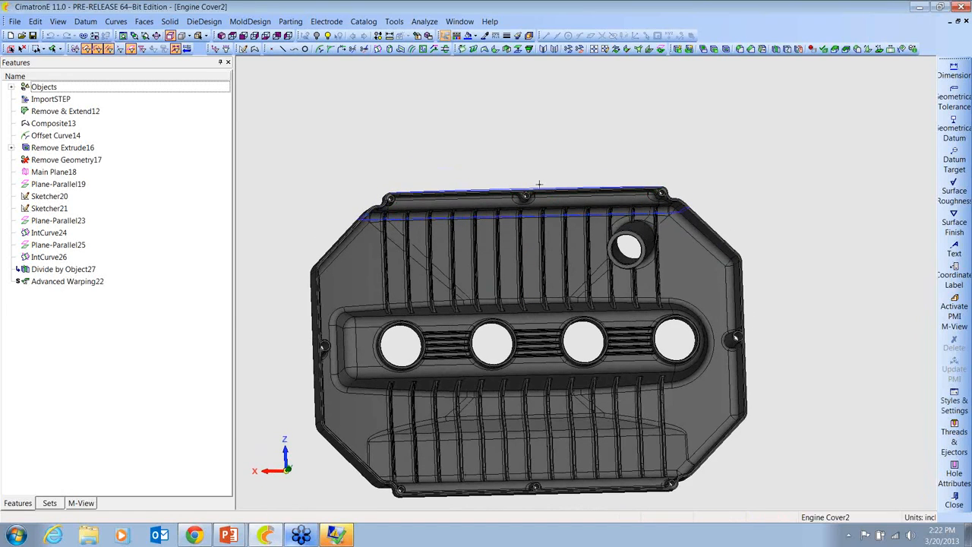
{"action": "middle_click_drag", "start_coordinate": [531, 228], "coordinate": [664, 183]}
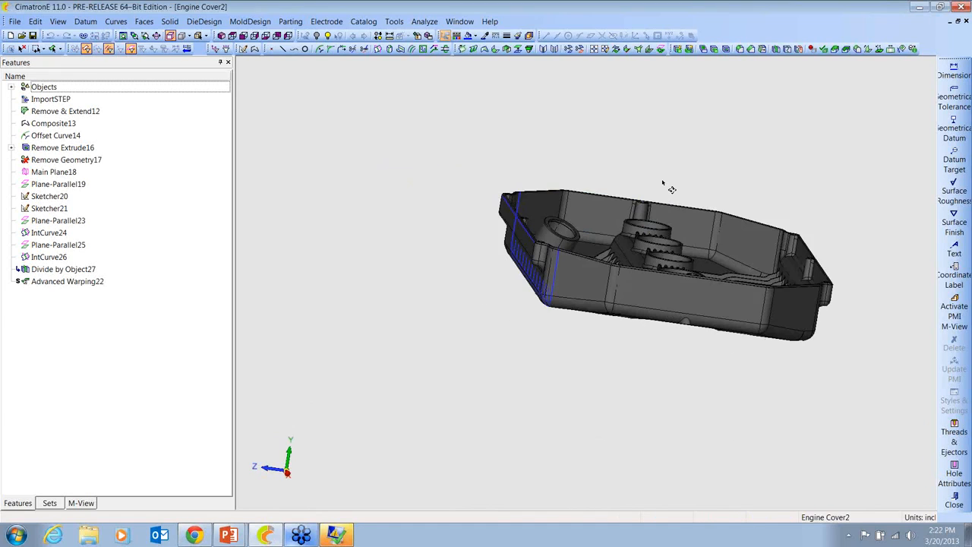
{"action": "scroll", "coordinate": [549, 264], "scroll_direction": "up", "scroll_amount": 4}
{"action": "middle_click_drag", "start_coordinate": [548, 264], "coordinate": [511, 232]}
{"action": "scroll", "coordinate": [623, 334], "scroll_direction": "up", "scroll_amount": 2}
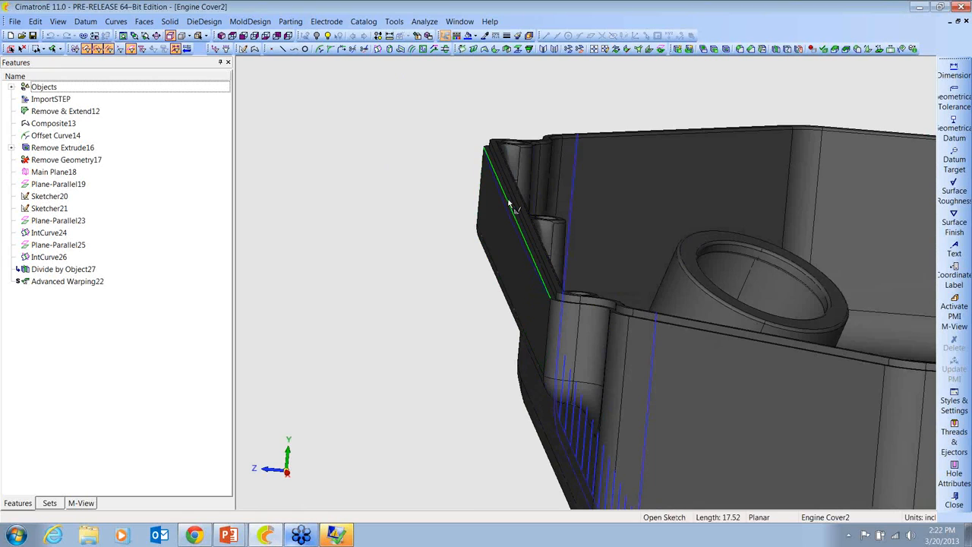
Step: Highlight the main body and the flange section of the divided engine cover to check the split, and clear the selection
{"action": "left_click", "coordinate": [68, 282]}
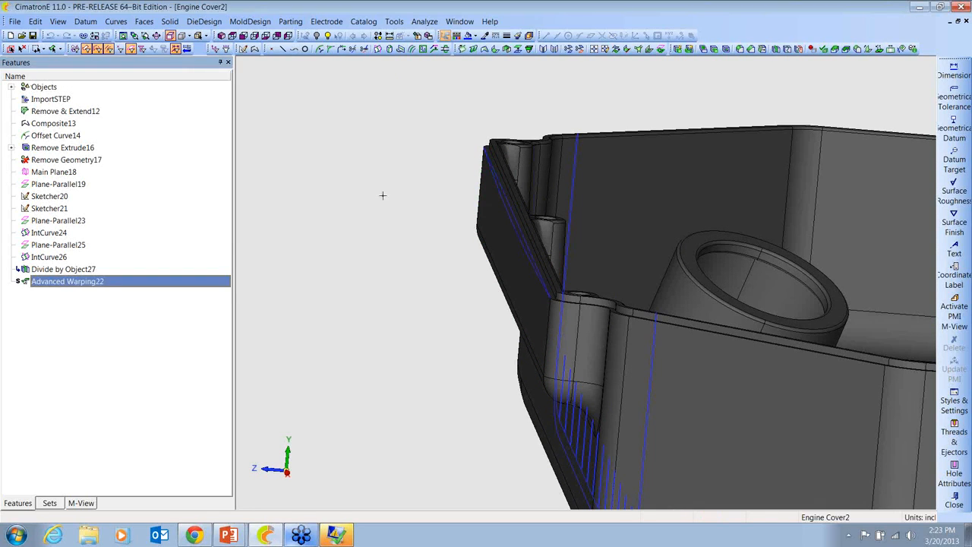
{"action": "middle_click_drag", "start_coordinate": [382, 195], "coordinate": [358, 230]}
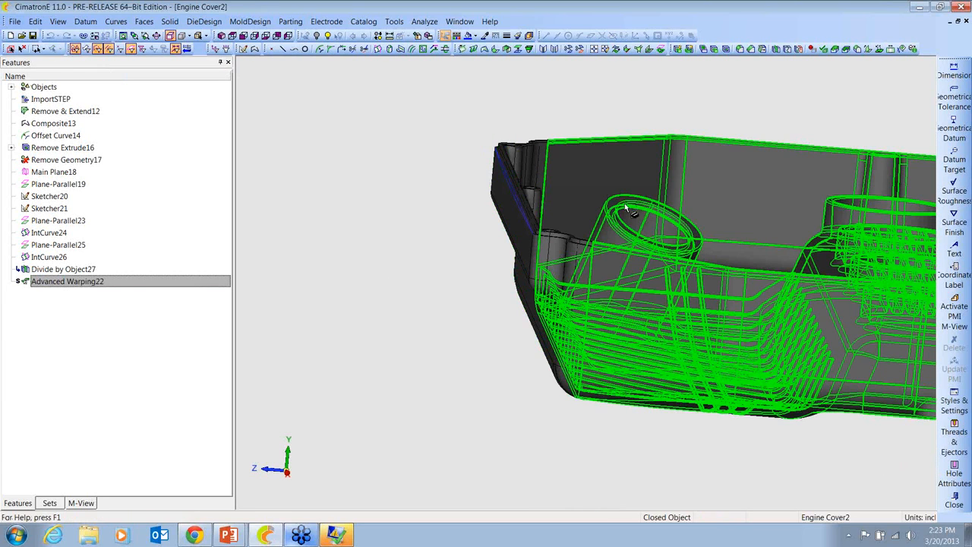
{"action": "middle_click_drag", "start_coordinate": [604, 194], "coordinate": [620, 228]}
{"action": "scroll", "coordinate": [587, 215], "scroll_direction": "down", "scroll_amount": 3}
{"action": "left_click", "coordinate": [604, 168]}
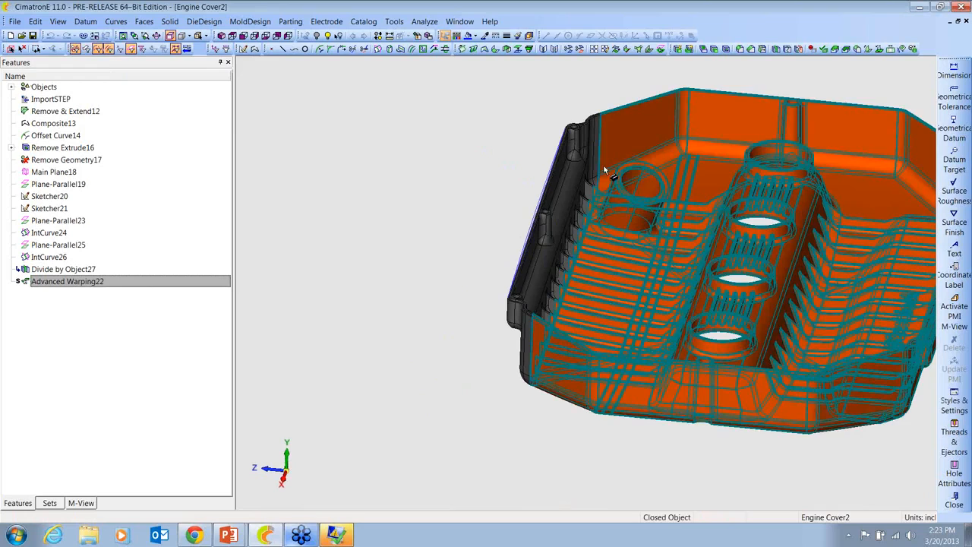
{"action": "middle_click_drag", "start_coordinate": [636, 164], "coordinate": [544, 438]}
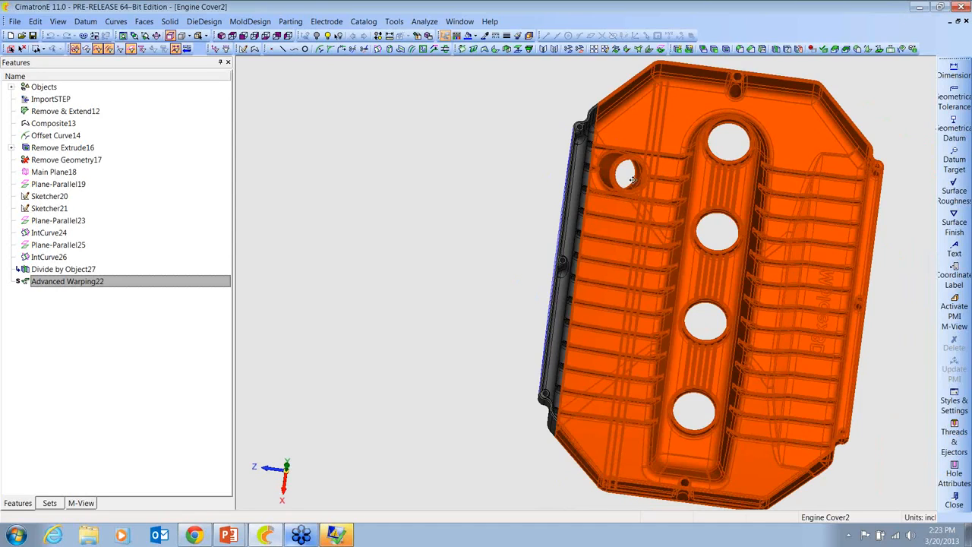
{"action": "left_click", "coordinate": [576, 173]}
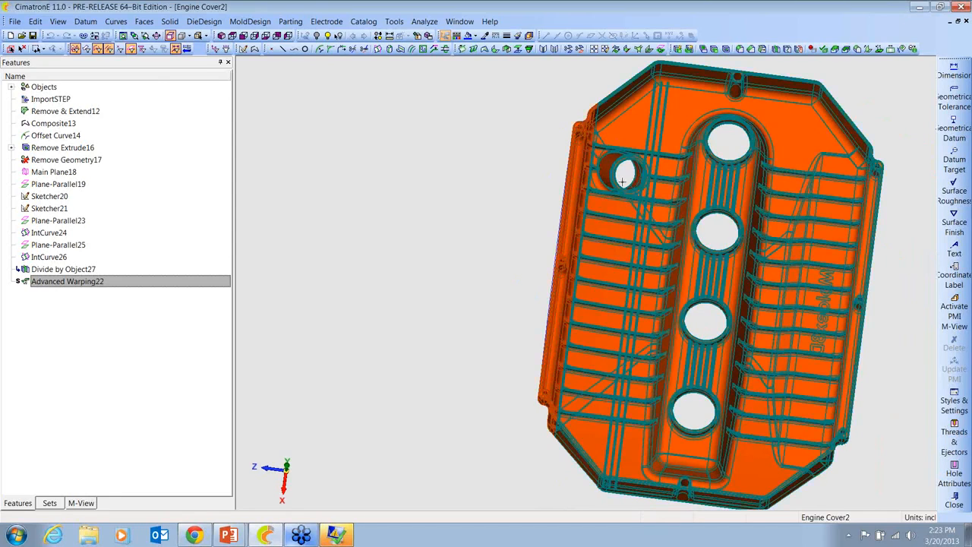
{"action": "left_click", "coordinate": [22, 49]}
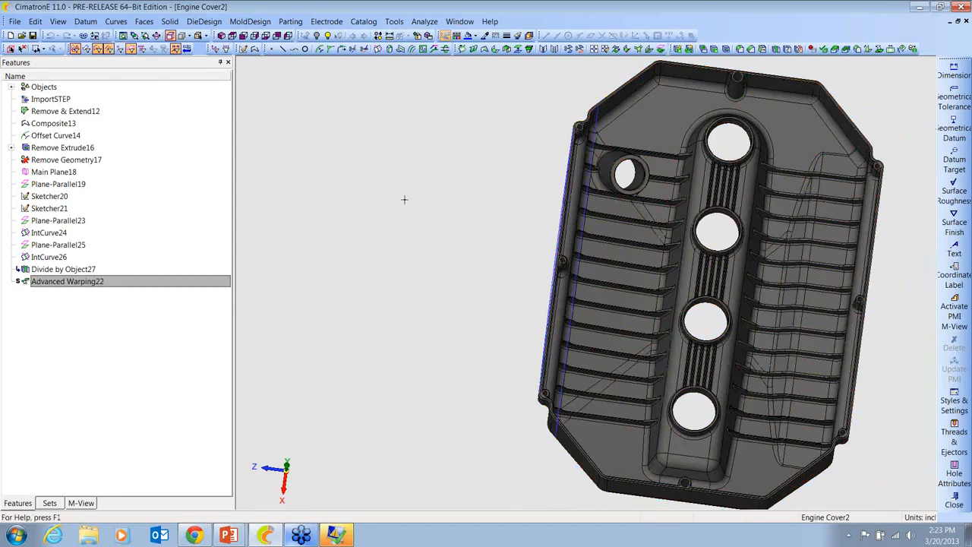
Step: Open the Advanced Warping22 feature for editing, inspect its flange body and source and target lines up close, and accept it
{"action": "right_click", "coordinate": [65, 282]}
{"action": "left_click", "coordinate": [99, 298]}
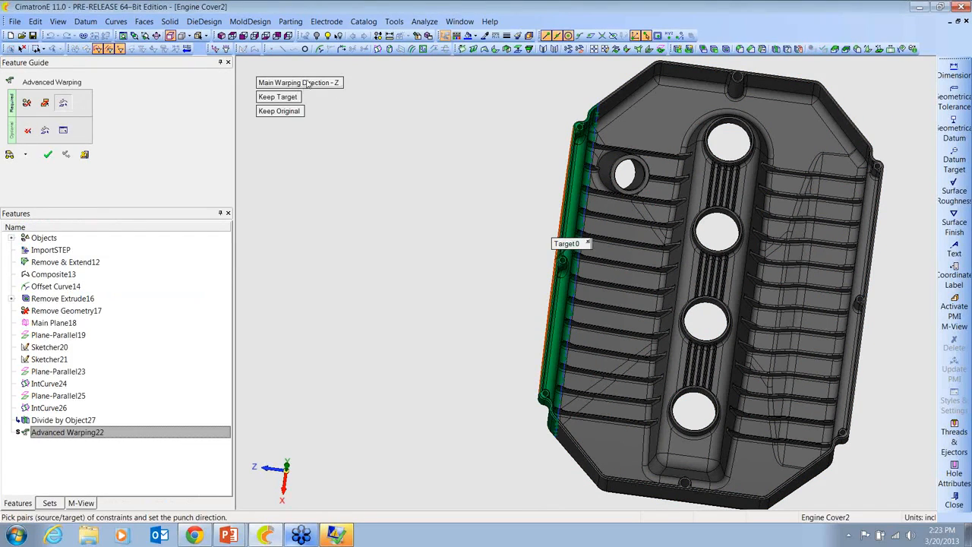
{"action": "left_click_drag", "start_coordinate": [475, 210], "coordinate": [506, 230], "text": "ctrl"}
{"action": "scroll", "coordinate": [531, 197], "scroll_direction": "up", "scroll_amount": 5}
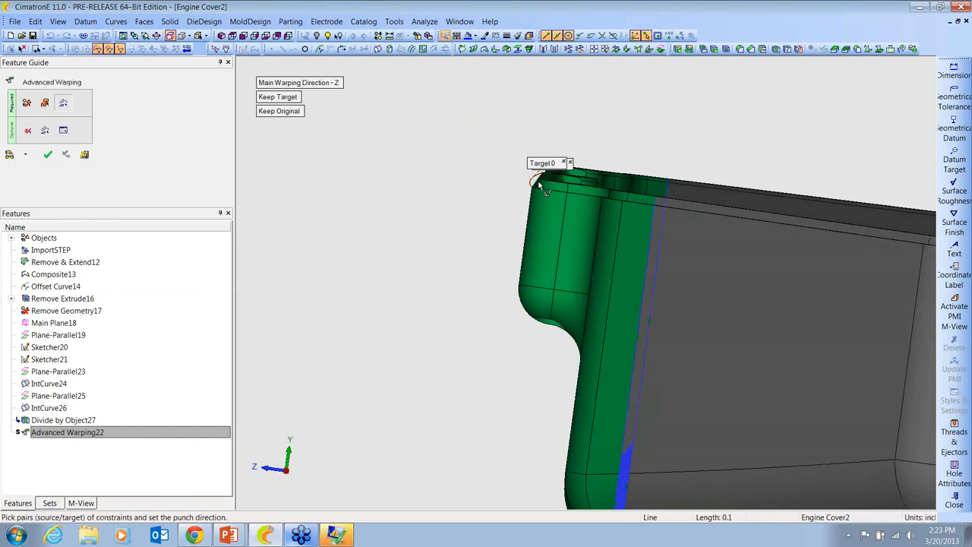
{"action": "left_click", "coordinate": [535, 183]}
{"action": "right_click_drag", "start_coordinate": [479, 242], "coordinate": [478, 308], "text": "ctrl"}
{"action": "mouse_move", "coordinate": [478, 308]}
{"action": "left_mouse_down", "text": "ctrl"}
{"action": "mouse_move", "coordinate": [481, 278]}
{"action": "mouse_move", "coordinate": [486, 303]}
{"action": "left_mouse_up", "text": "ctrl"}
{"action": "right_click_drag", "start_coordinate": [486, 304], "coordinate": [501, 372], "text": "ctrl"}
{"action": "middle_click_drag", "start_coordinate": [481, 326], "coordinate": [404, 368], "text": "ctrl"}
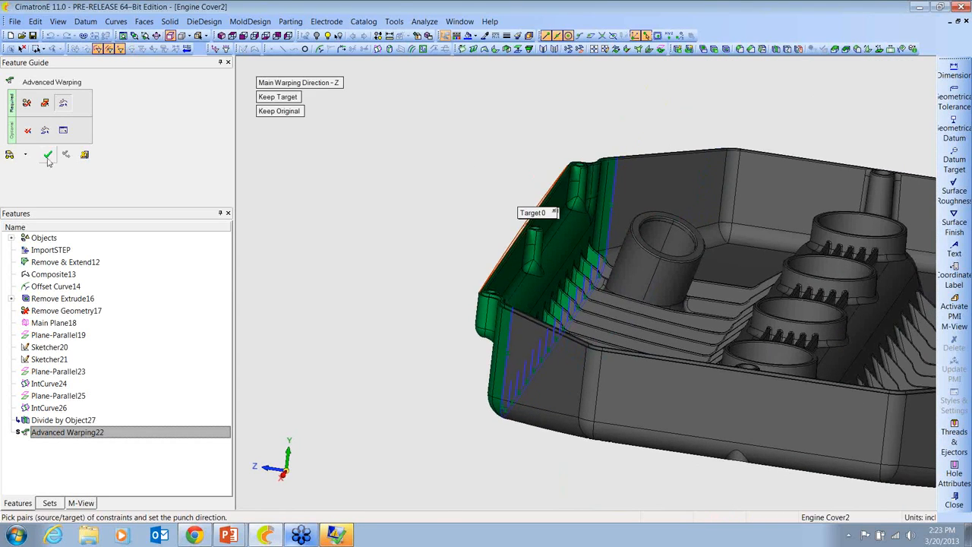
{"action": "left_click", "coordinate": [48, 156]}
Step: Unsuppress the Advanced Warping22 feature and examine the warped flange, bosses and ribs against the original body
{"action": "right_click", "coordinate": [70, 281]}
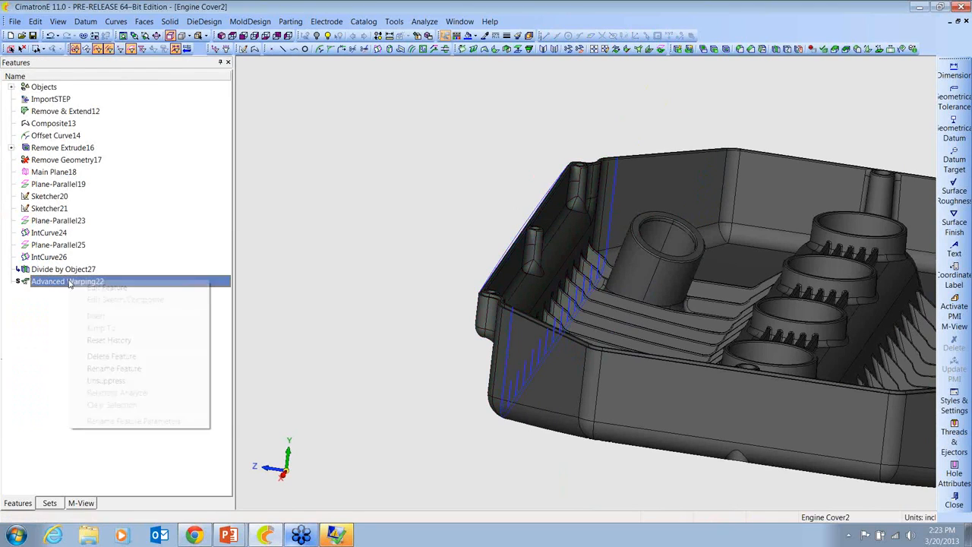
{"action": "left_click", "coordinate": [103, 380]}
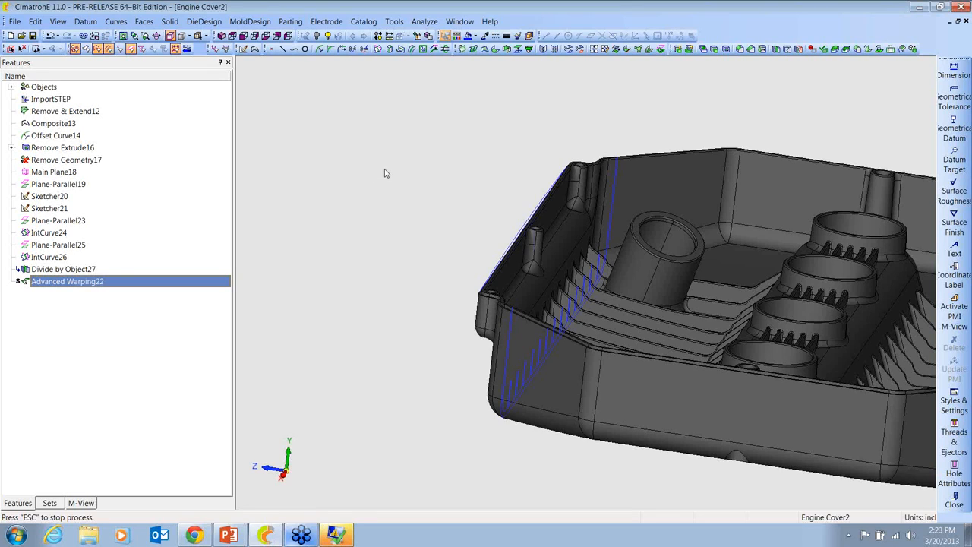
{"action": "right_click", "coordinate": [55, 283]}
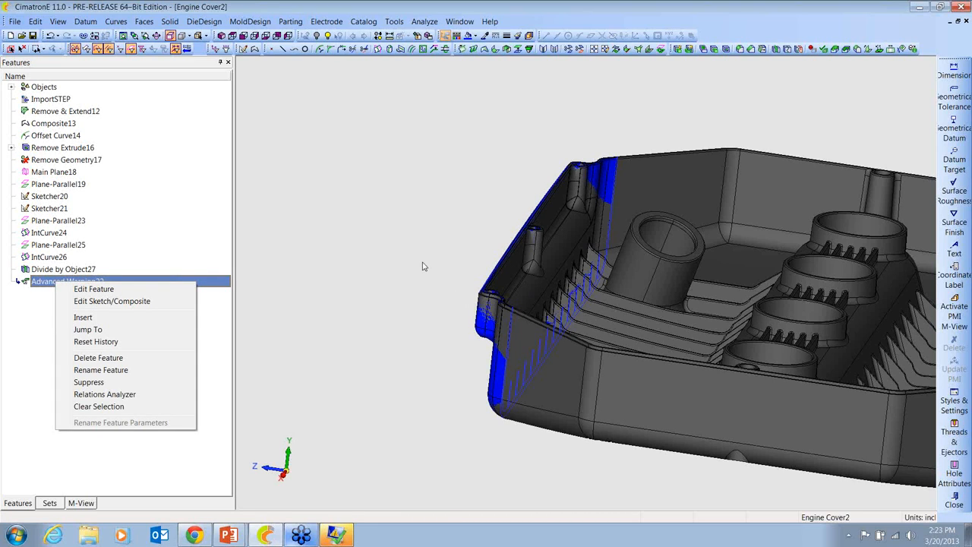
{"action": "left_click", "coordinate": [486, 334]}
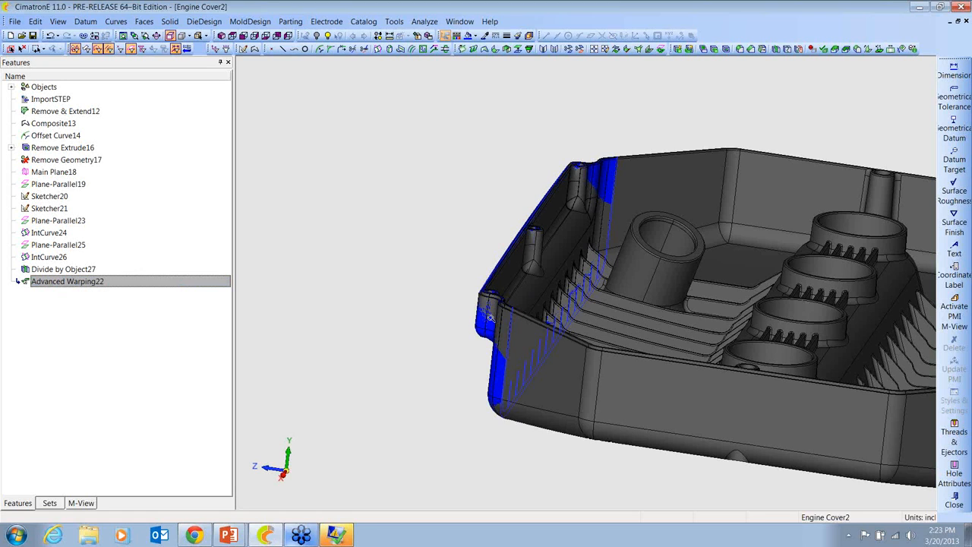
{"action": "scroll", "coordinate": [521, 218], "scroll_direction": "up", "scroll_amount": 4}
{"action": "middle_click_drag", "start_coordinate": [521, 219], "coordinate": [627, 273]}
{"action": "scroll", "coordinate": [585, 243], "scroll_direction": "up", "scroll_amount": 2}
{"action": "scroll", "coordinate": [584, 165], "scroll_direction": "up", "scroll_amount": 2}
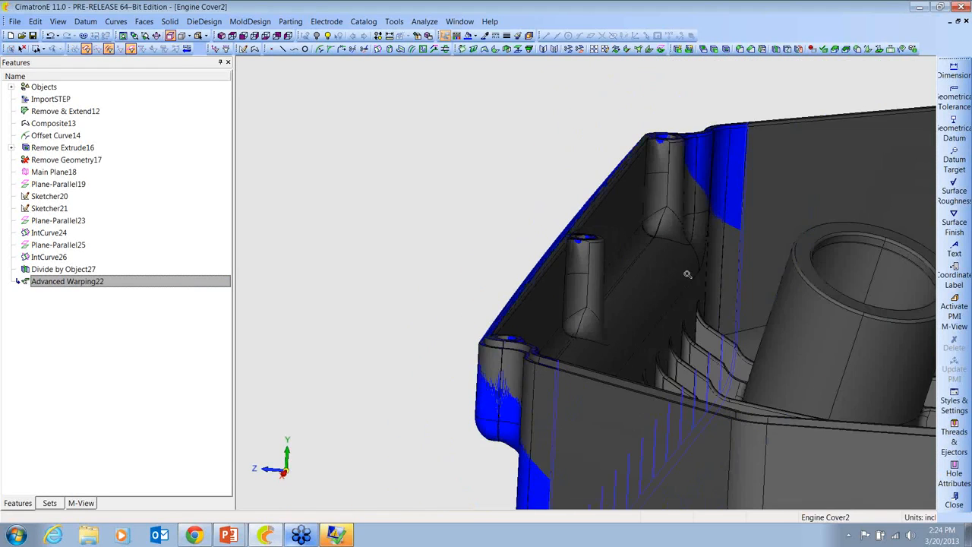
{"action": "mouse_move", "coordinate": [631, 212]}
{"action": "middle_mouse_down"}
{"action": "mouse_move", "coordinate": [643, 208]}
{"action": "mouse_move", "coordinate": [610, 205]}
{"action": "mouse_move", "coordinate": [638, 207]}
{"action": "middle_mouse_up"}
Step: Reopen Advanced Warping22 to review its warping direction, Keep Target and Keep Original options, and exit without changes
{"action": "right_click", "coordinate": [58, 285]}
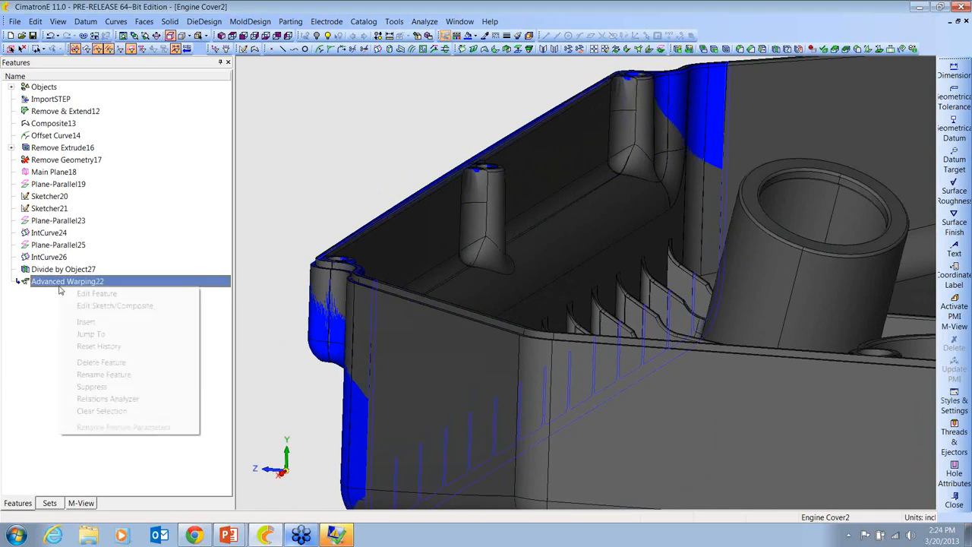
{"action": "left_click", "coordinate": [90, 294]}
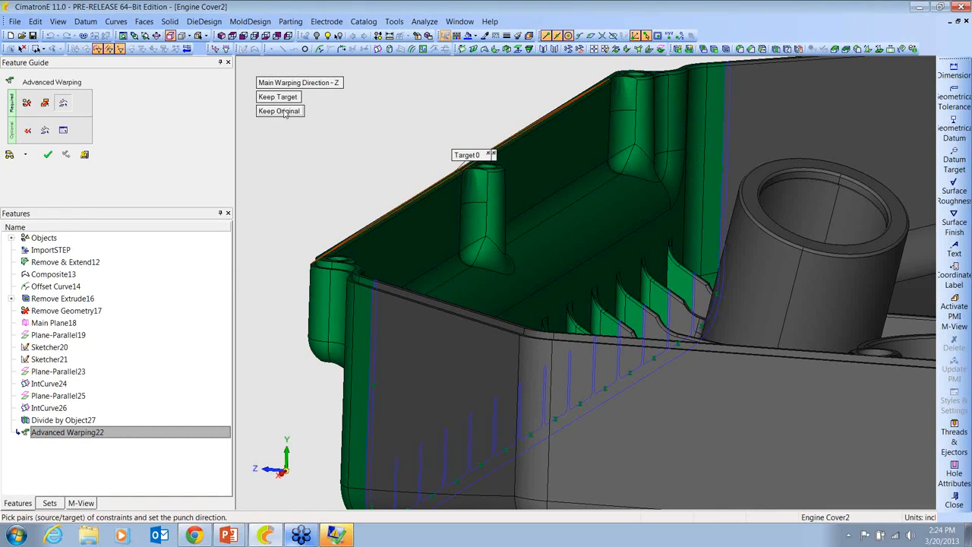
{"action": "left_click", "coordinate": [85, 155]}
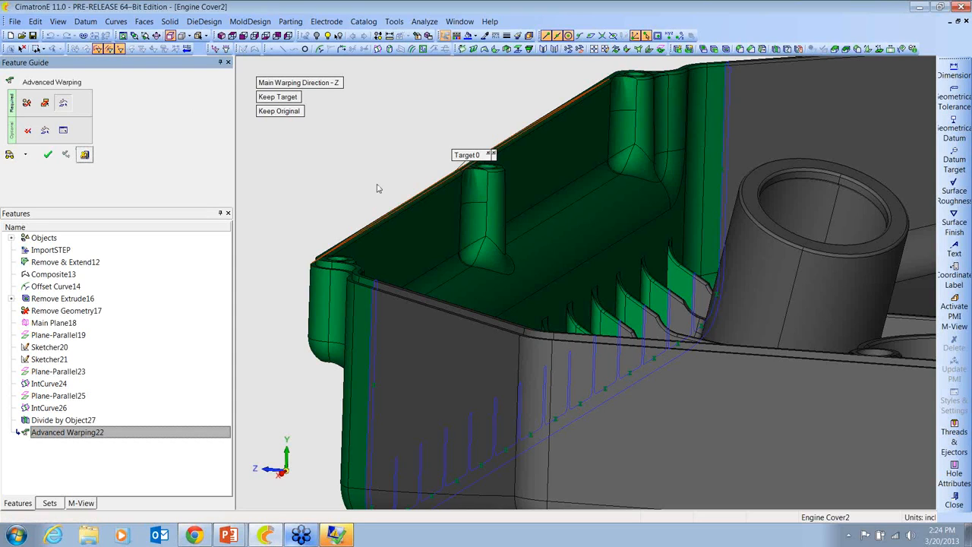
{"action": "left_click", "coordinate": [85, 154]}
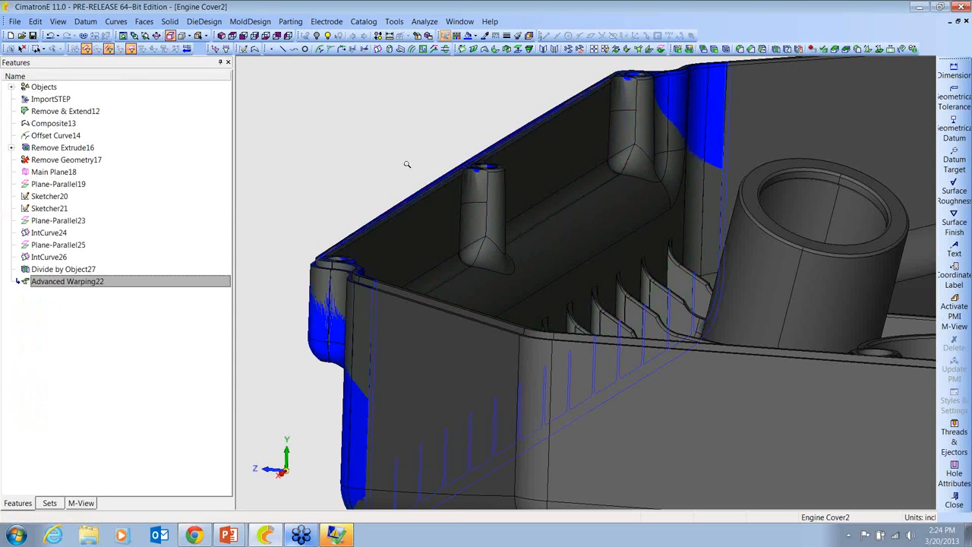
Step: Review the whole warped engine cover and close Engine Cover2 without saving
{"action": "middle_click_drag", "start_coordinate": [407, 164], "coordinate": [429, 257]}
{"action": "left_click", "coordinate": [966, 21]}
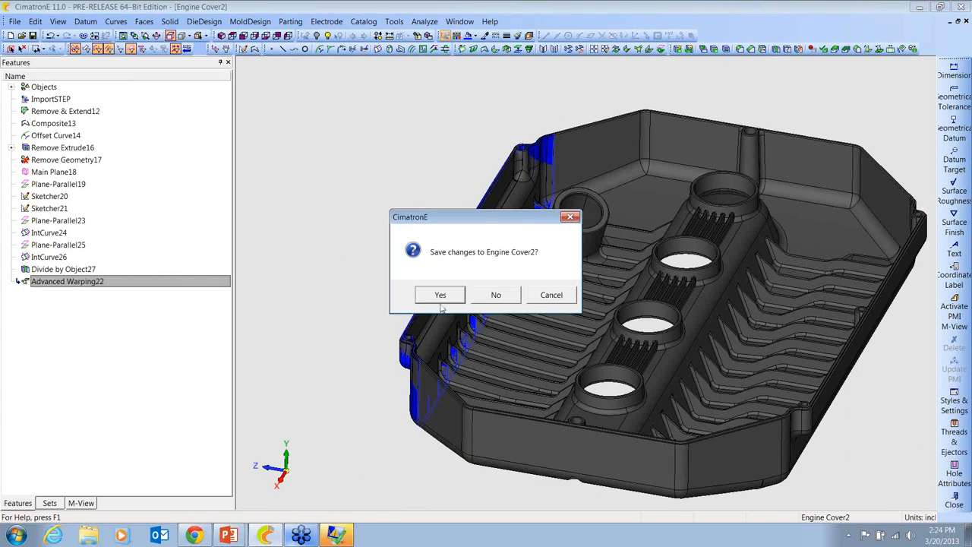
{"action": "left_click", "coordinate": [498, 295]}
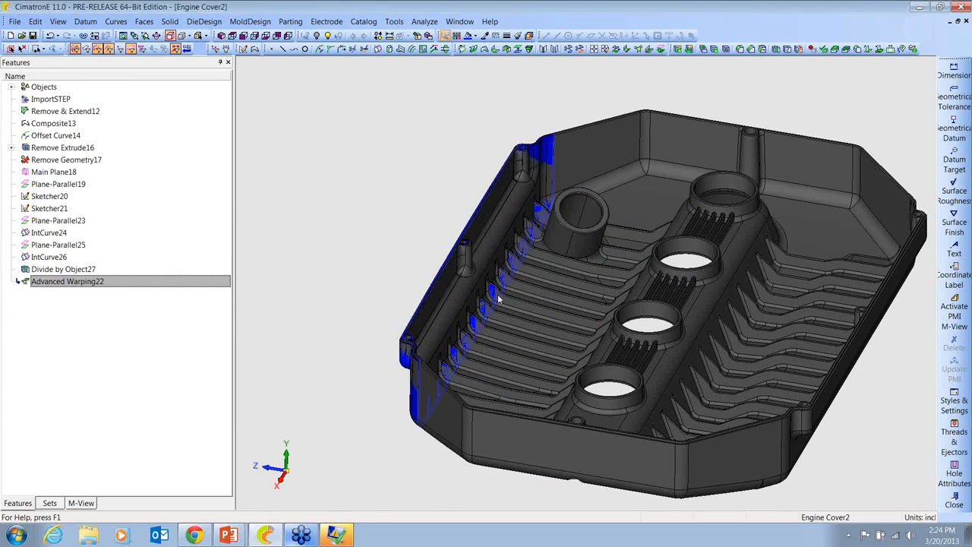
Step: Open the Cover_MD.elt assembly from the MD_Water folder and activate its Movable Side_Cover_MD subassembly
{"action": "left_click", "coordinate": [22, 36]}
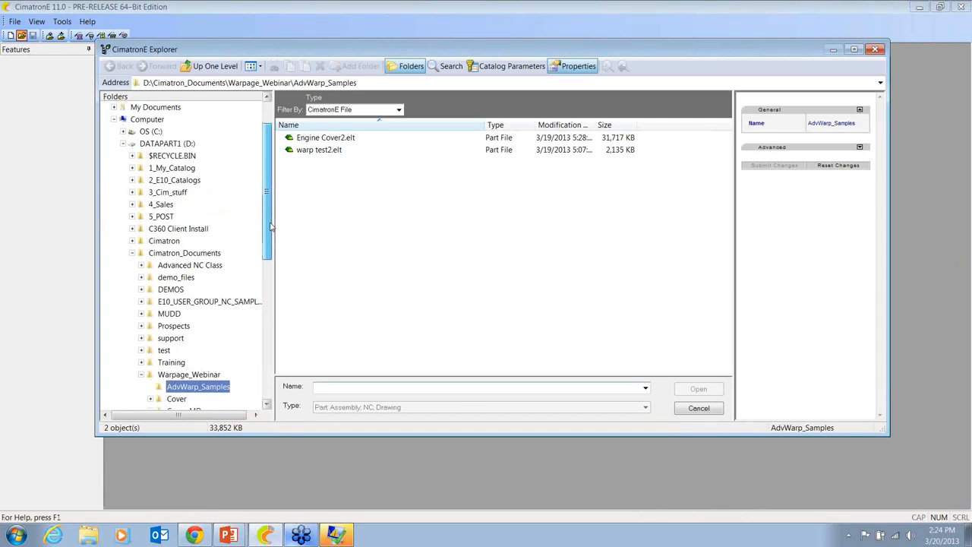
{"action": "left_click", "coordinate": [185, 350]}
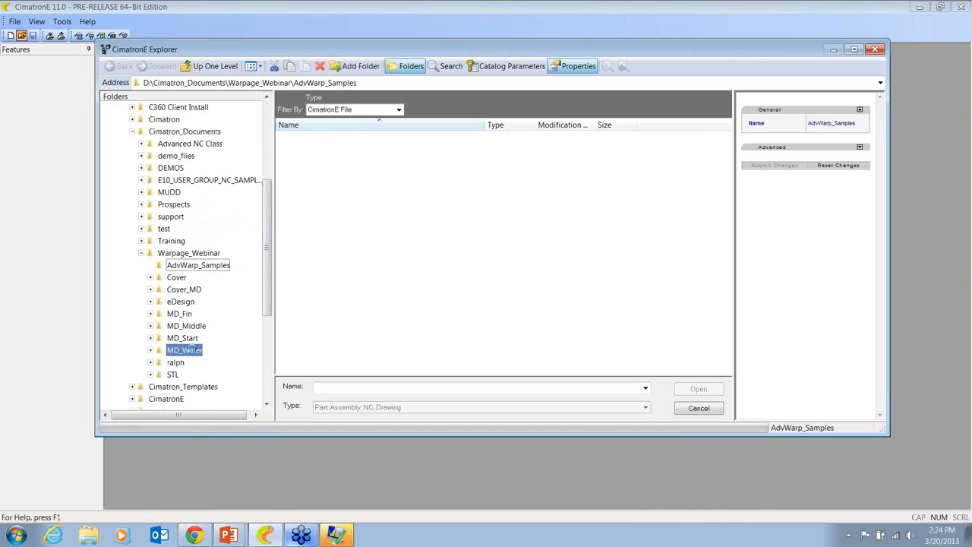
{"action": "left_click", "coordinate": [315, 235]}
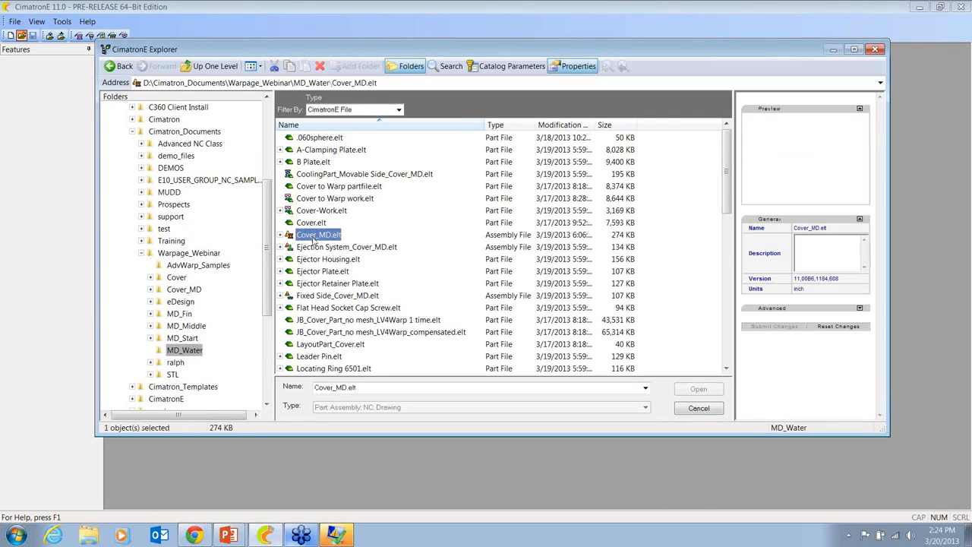
{"action": "left_click", "coordinate": [700, 390]}
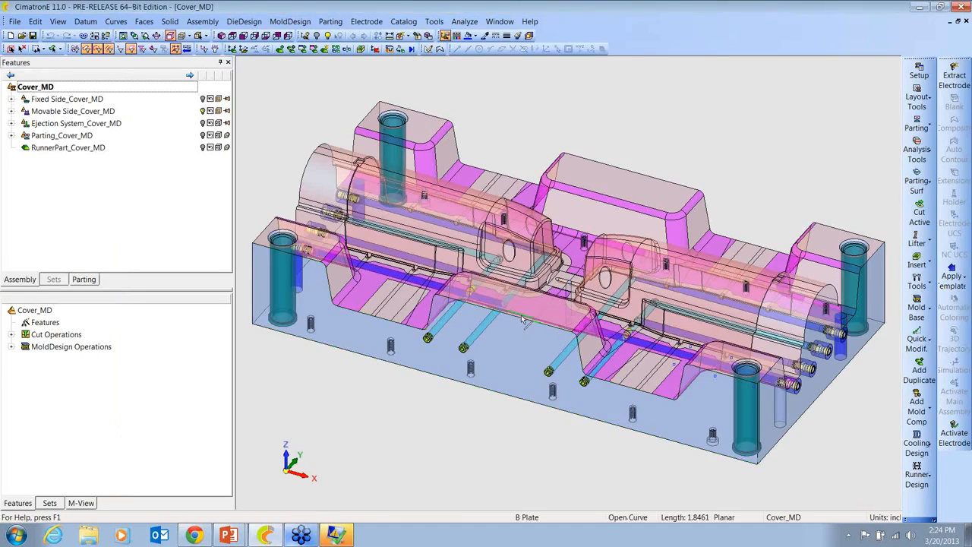
{"action": "middle_click_drag", "start_coordinate": [521, 326], "coordinate": [585, 366]}
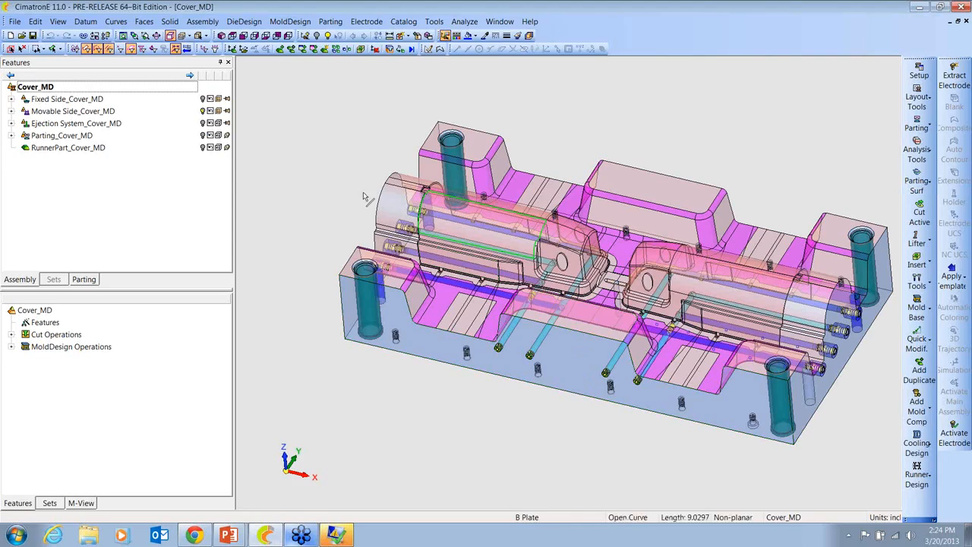
{"action": "double_click", "coordinate": [61, 111]}
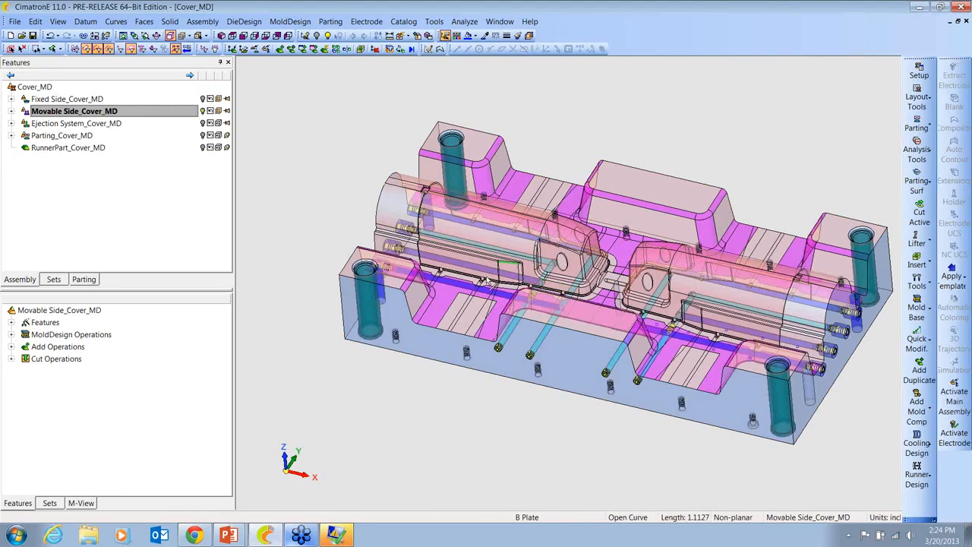
{"action": "middle_click_drag", "start_coordinate": [824, 164], "coordinate": [684, 218]}
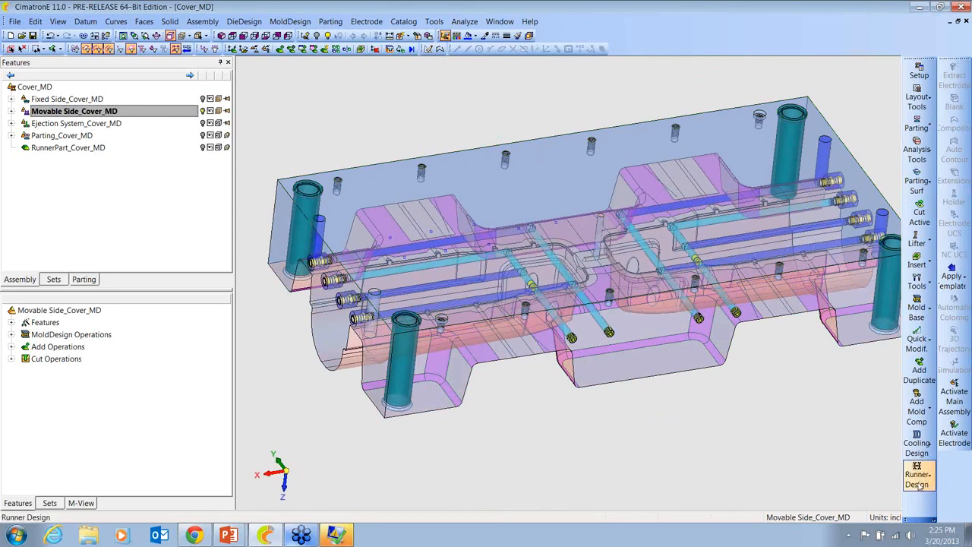
Step: Start a cooling item with channel using the PCS Inch straight plug baffle BB-375-12, 0.675 diameter and 12 long, in brass
{"action": "left_click", "coordinate": [917, 451]}
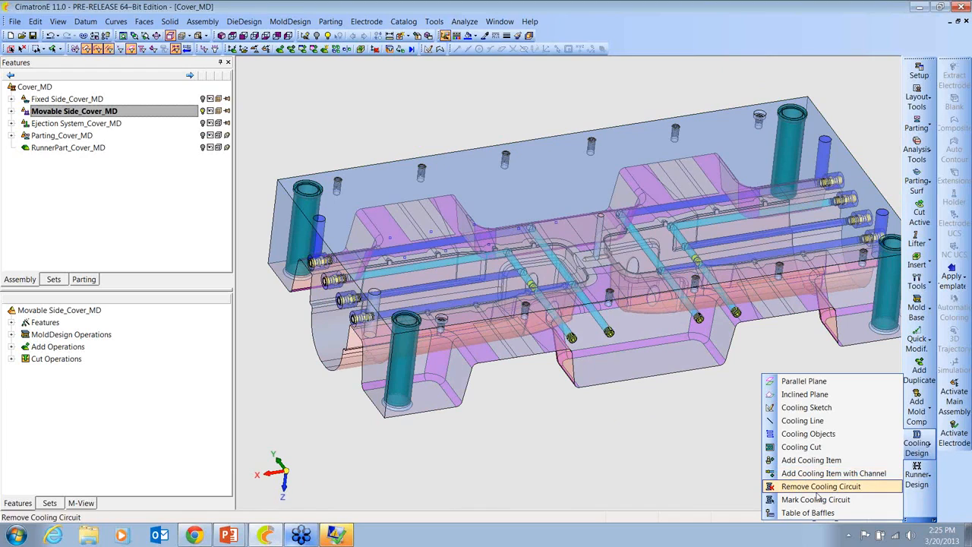
{"action": "left_click", "coordinate": [827, 473]}
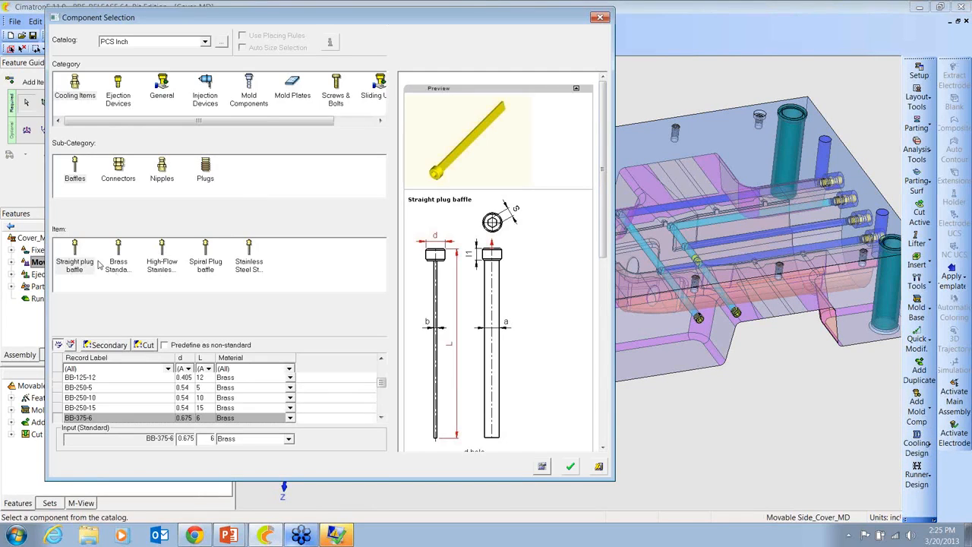
{"action": "left_click", "coordinate": [77, 262]}
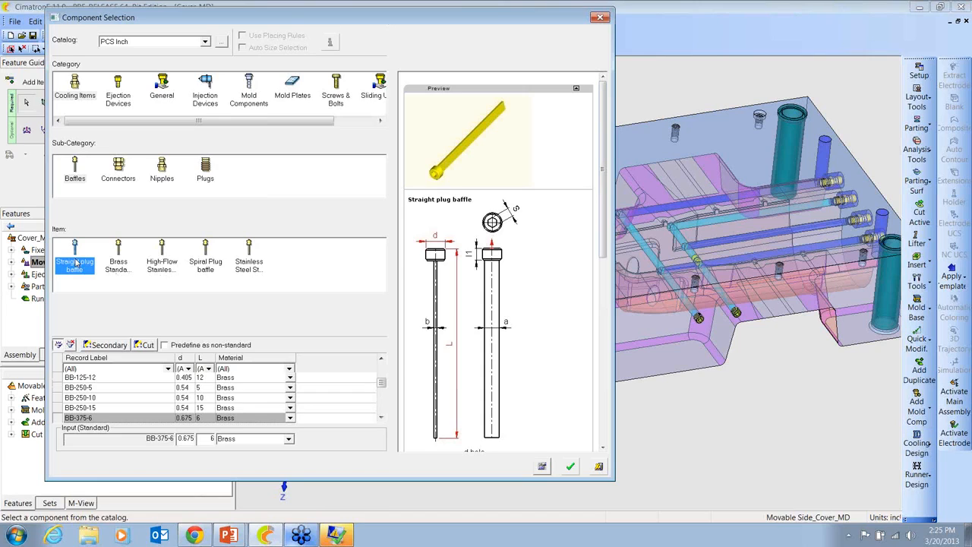
{"action": "left_click", "coordinate": [289, 419]}
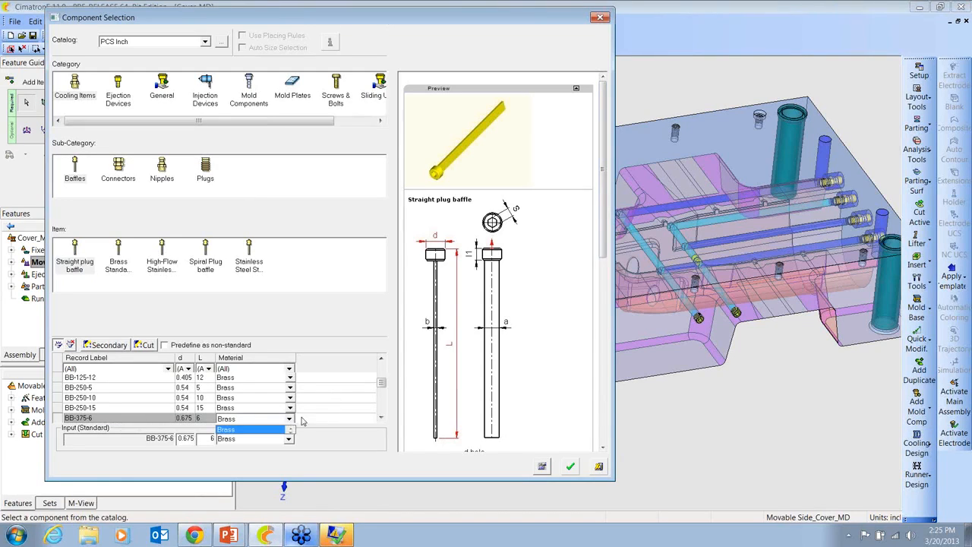
{"action": "left_click", "coordinate": [216, 416]}
{"action": "left_click", "coordinate": [381, 417]}
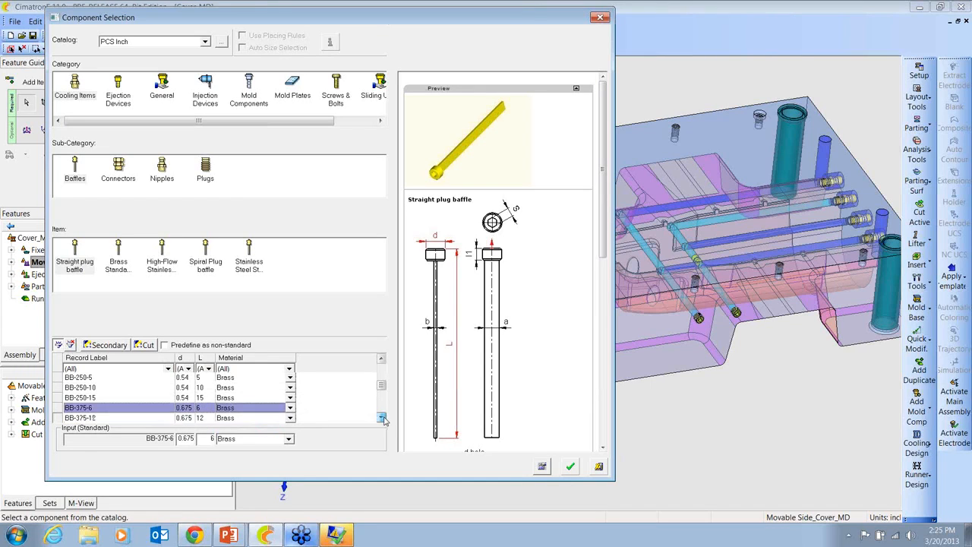
{"action": "left_click", "coordinate": [381, 417]}
{"action": "left_click", "coordinate": [163, 408]}
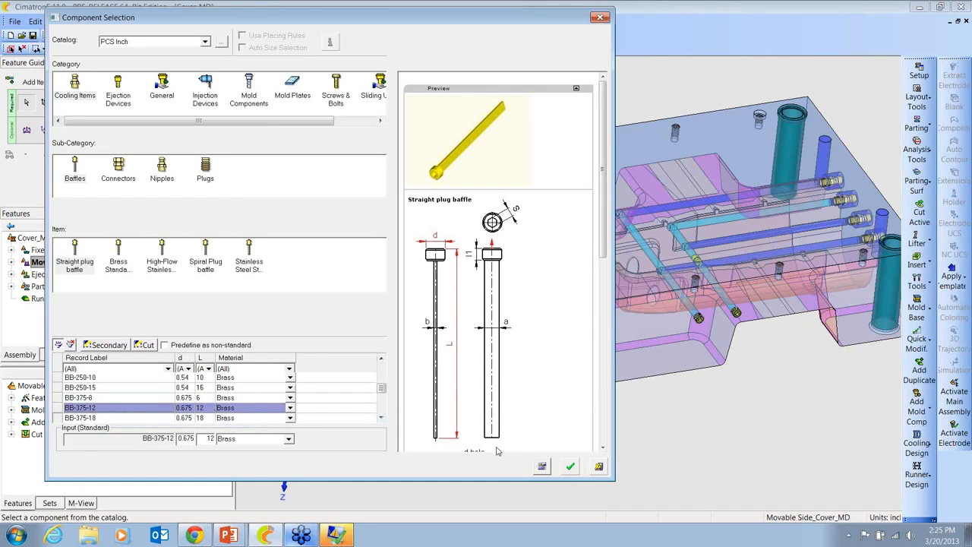
{"action": "left_click", "coordinate": [571, 467]}
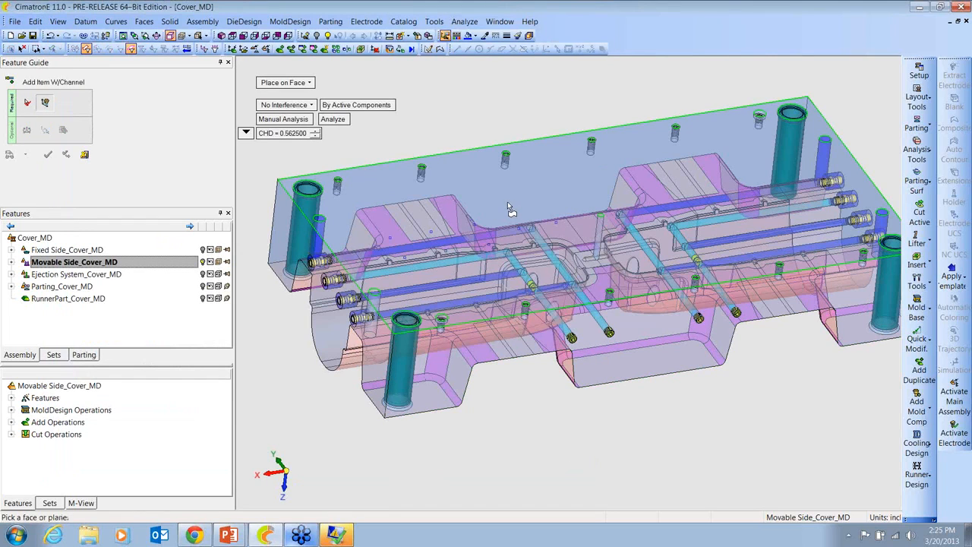
Step: Place the baffles on the movable plate's large flat face by projecting the existing layout points, and turn snapping on
{"action": "left_click", "coordinate": [507, 201]}
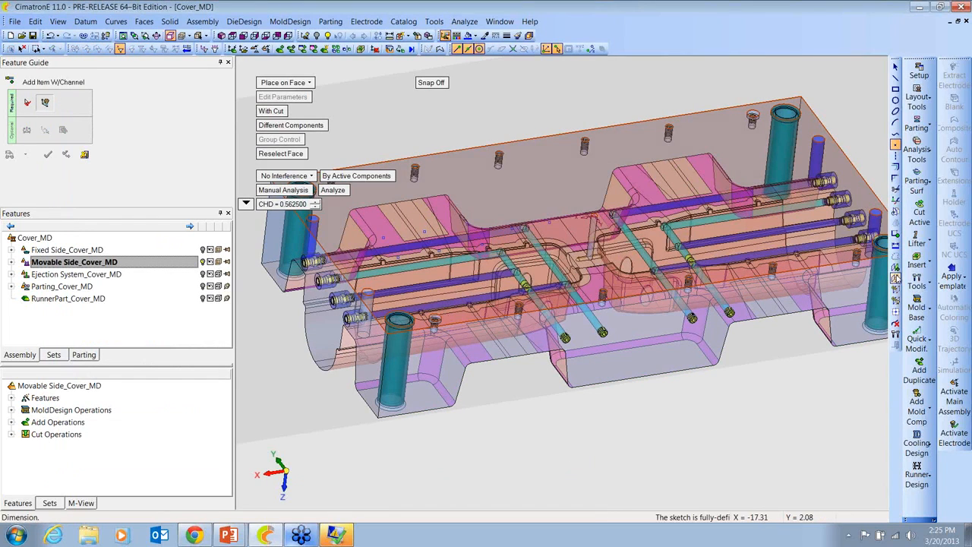
{"action": "left_click", "coordinate": [424, 232]}
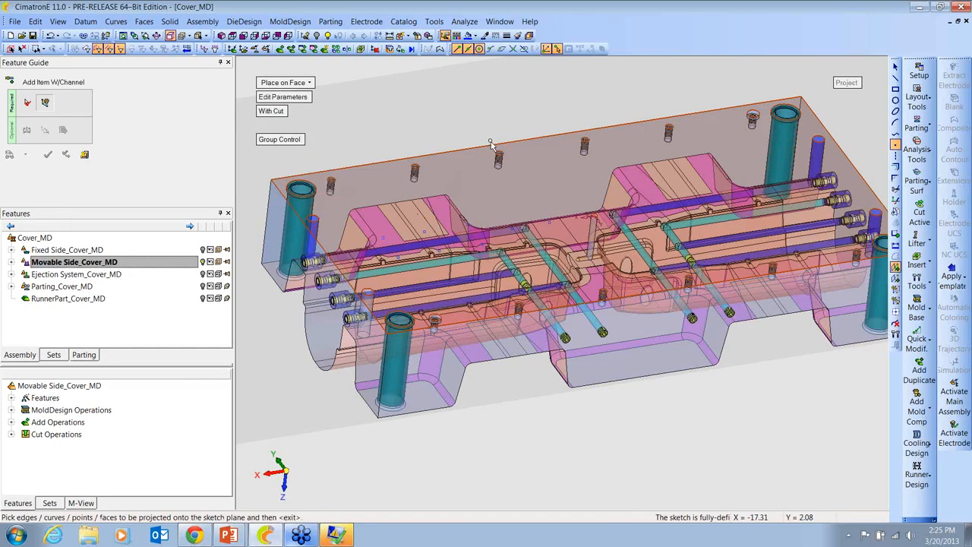
{"action": "middle_click", "coordinate": [479, 119]}
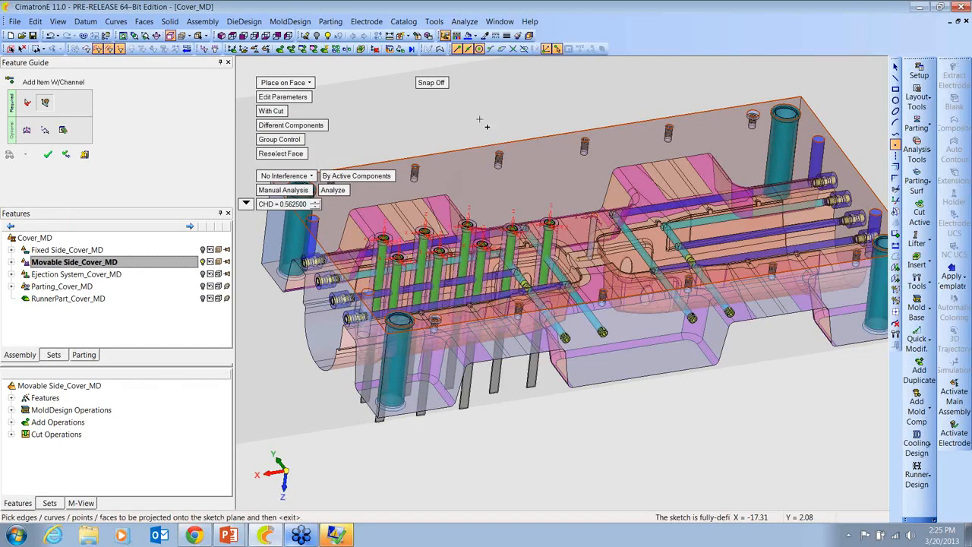
{"action": "left_click", "coordinate": [443, 84]}
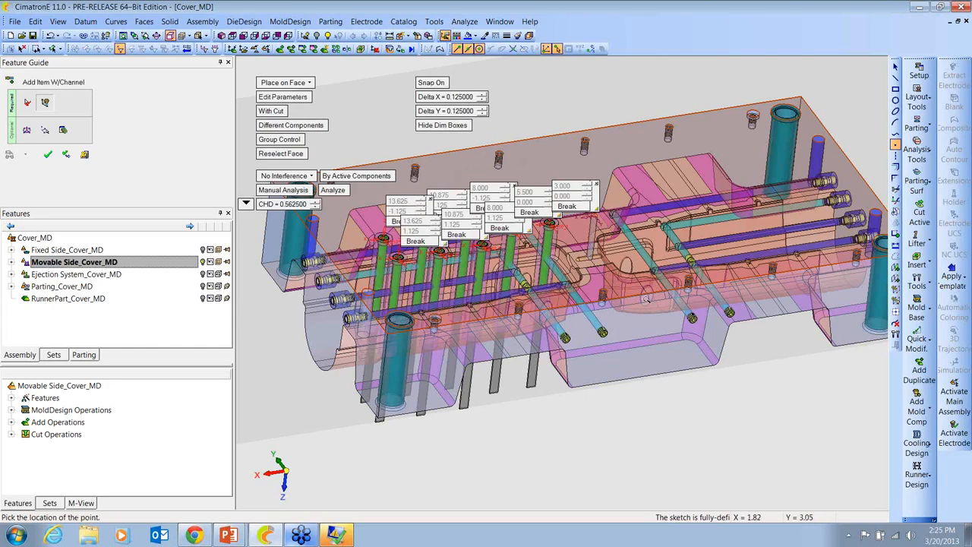
Step: Examine the placed baffles, their channel depths and tip clearance to the cover part from several angles
{"action": "right_click_drag", "start_coordinate": [586, 246], "coordinate": [683, 334], "text": "ctrl"}
{"action": "left_click_drag", "start_coordinate": [684, 334], "coordinate": [562, 236], "text": "ctrl"}
{"action": "middle_click_drag", "start_coordinate": [562, 236], "coordinate": [604, 332], "text": "ctrl"}
{"action": "left_click_drag", "start_coordinate": [604, 332], "coordinate": [638, 328], "text": "ctrl"}
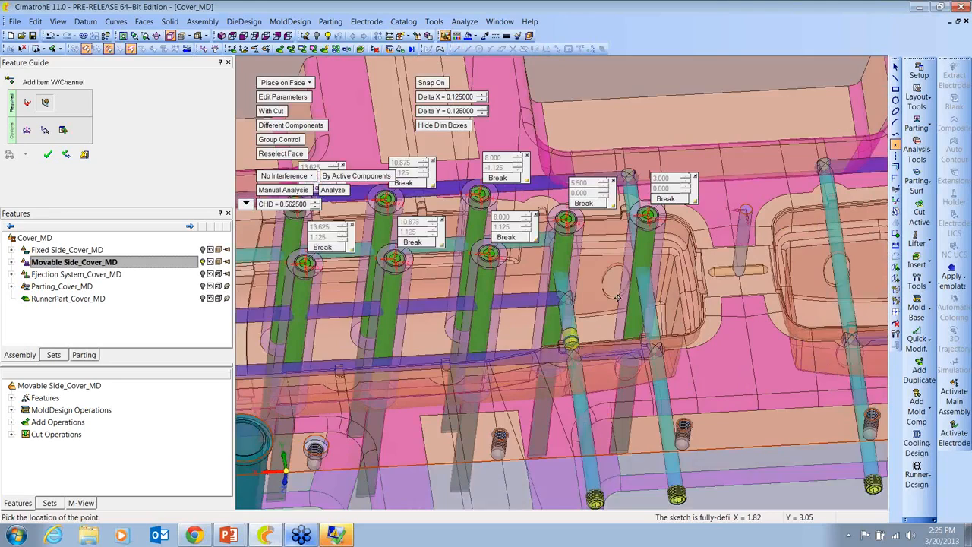
{"action": "middle_click_drag", "start_coordinate": [595, 204], "coordinate": [690, 225], "text": "ctrl"}
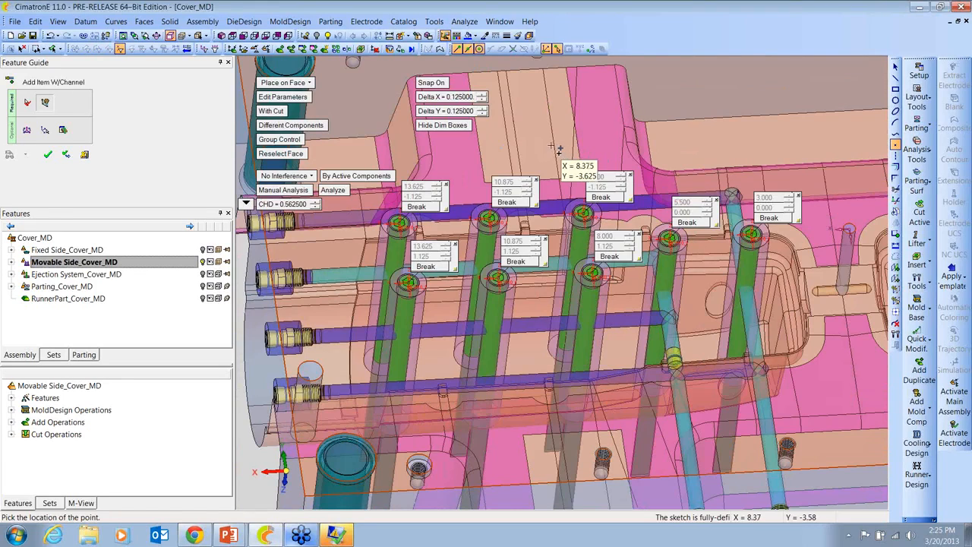
{"action": "middle_click_drag", "start_coordinate": [552, 145], "coordinate": [550, 148], "text": "ctrl"}
{"action": "middle_click_drag", "start_coordinate": [555, 151], "coordinate": [570, 314]}
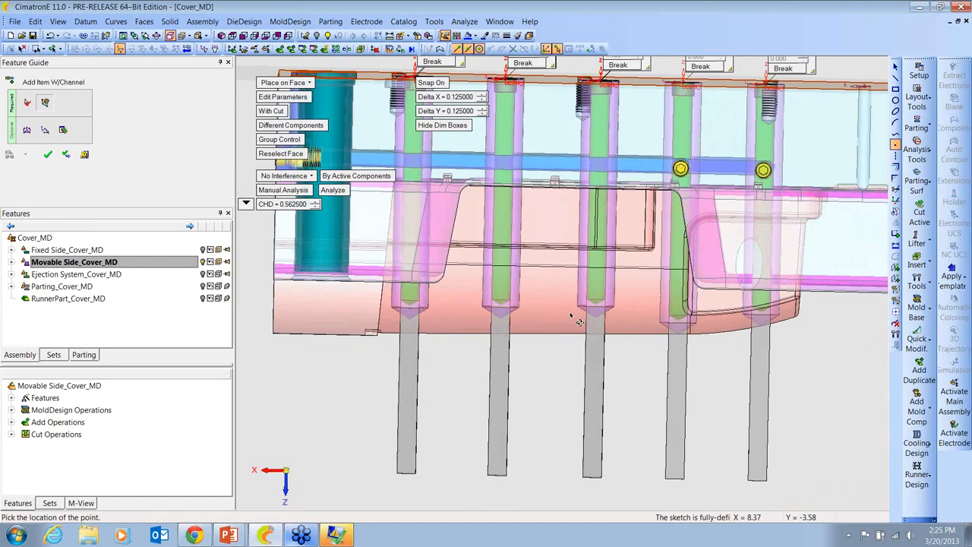
{"action": "scroll", "coordinate": [577, 321], "scroll_direction": "up", "scroll_amount": 3}
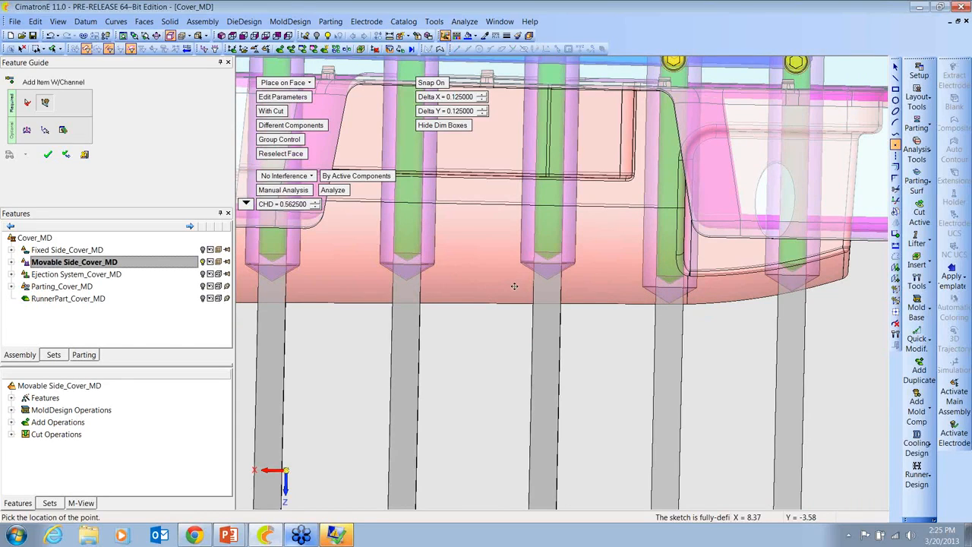
{"action": "middle_click_drag", "start_coordinate": [518, 286], "coordinate": [729, 288]}
{"action": "right_click_drag", "start_coordinate": [729, 288], "coordinate": [725, 164], "text": "ctrl"}
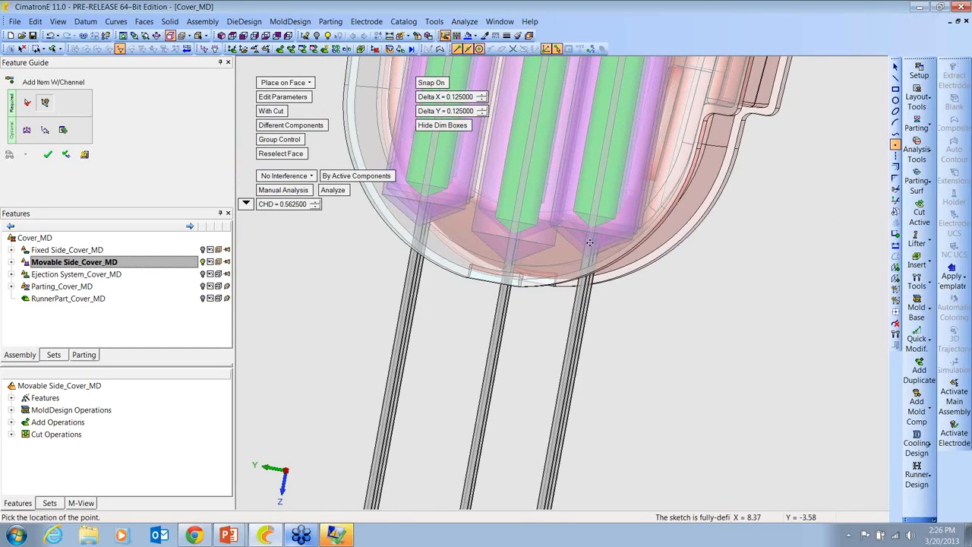
{"action": "middle_click_drag", "start_coordinate": [649, 241], "coordinate": [562, 380]}
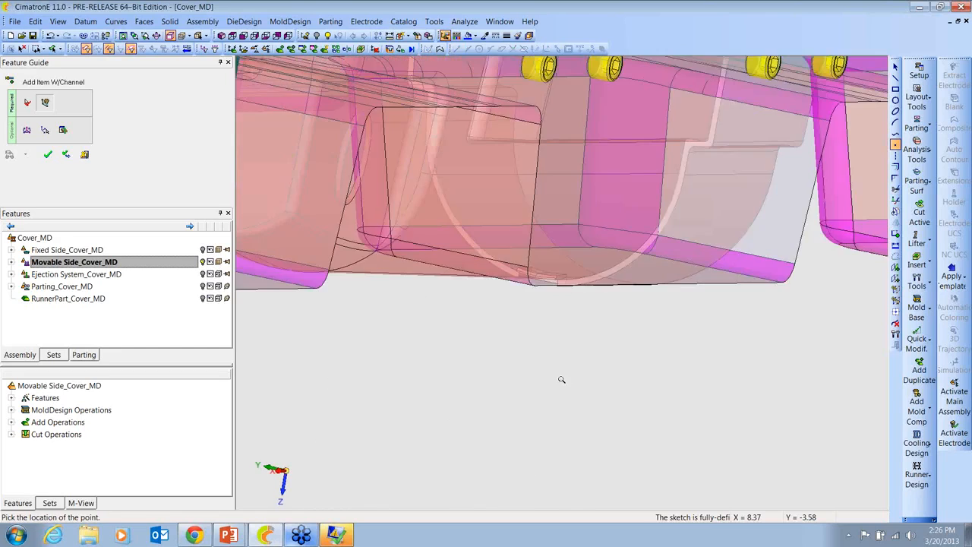
{"action": "right_click_drag", "start_coordinate": [562, 380], "coordinate": [519, 426], "text": "ctrl"}
{"action": "middle_click_drag", "start_coordinate": [518, 426], "coordinate": [584, 326]}
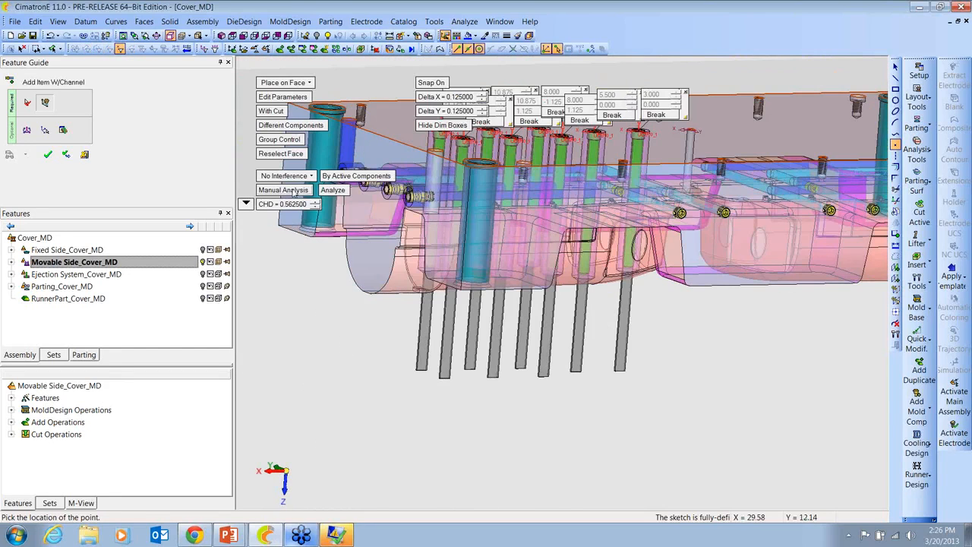
Step: Try automatic interference analysis on the baffles against the cooling lines and return to manual analysis
{"action": "left_click", "coordinate": [294, 192]}
{"action": "left_click", "coordinate": [334, 192]}
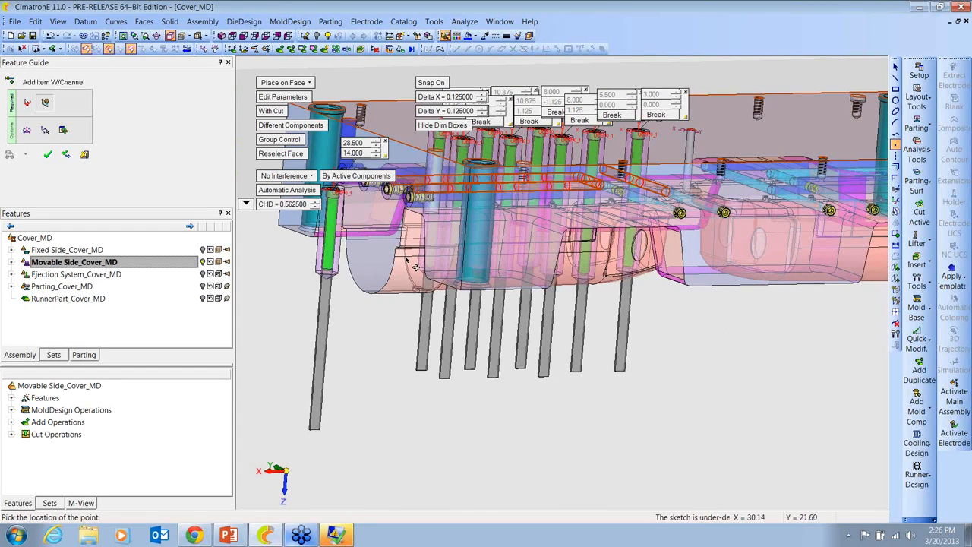
{"action": "left_click_drag", "start_coordinate": [407, 260], "coordinate": [408, 289], "text": "ctrl"}
{"action": "middle_click_drag", "start_coordinate": [408, 289], "coordinate": [549, 282], "text": "ctrl"}
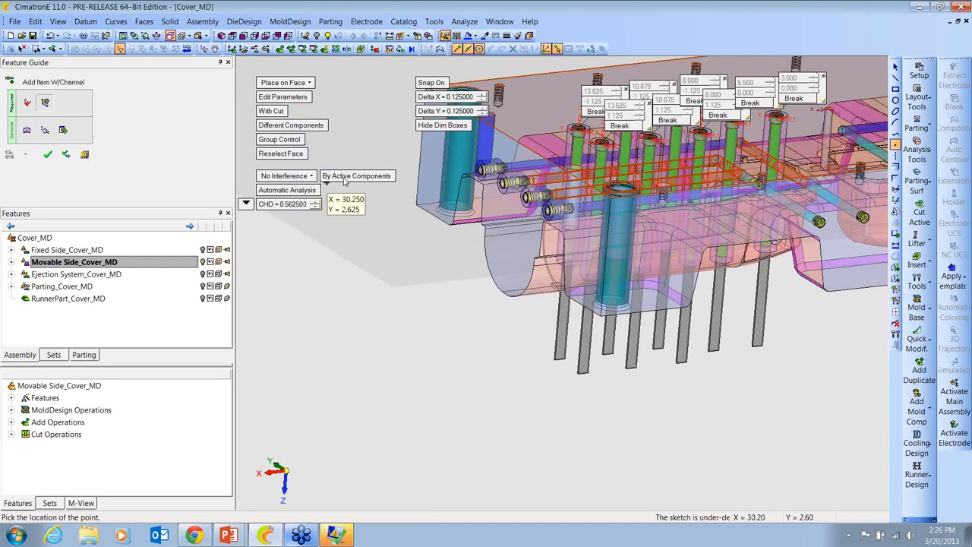
{"action": "left_click", "coordinate": [308, 190]}
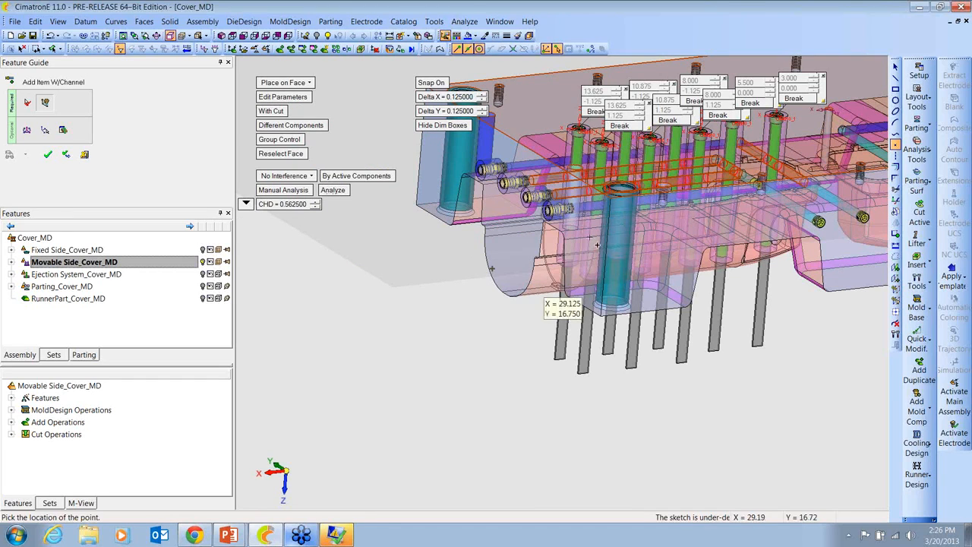
{"action": "right_click_drag", "start_coordinate": [538, 293], "coordinate": [544, 318], "text": "ctrl"}
{"action": "left_click_drag", "start_coordinate": [544, 317], "coordinate": [578, 357], "text": "ctrl"}
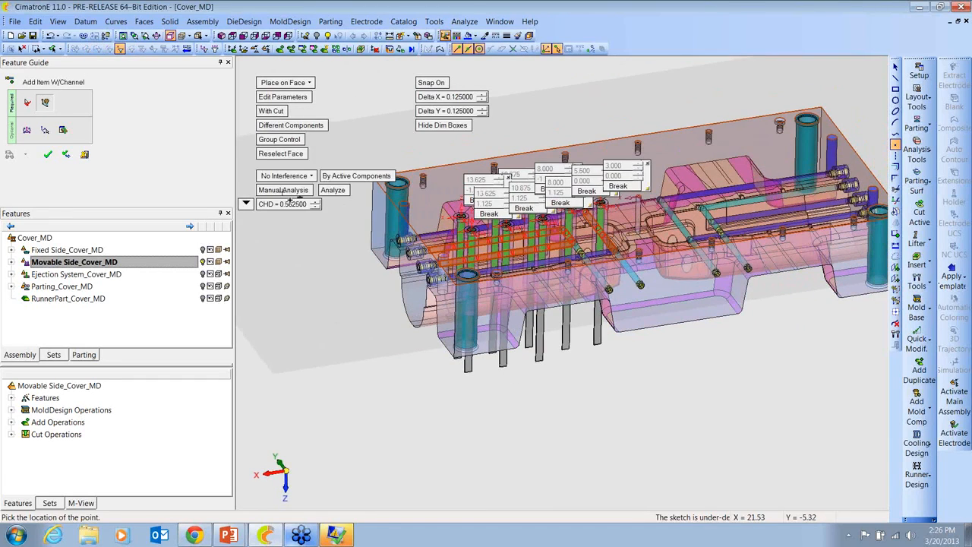
Step: Set the baffles' interference check to Automatic Analysis and remove the stray baffle placed outside the plate
{"action": "left_click", "coordinate": [287, 191]}
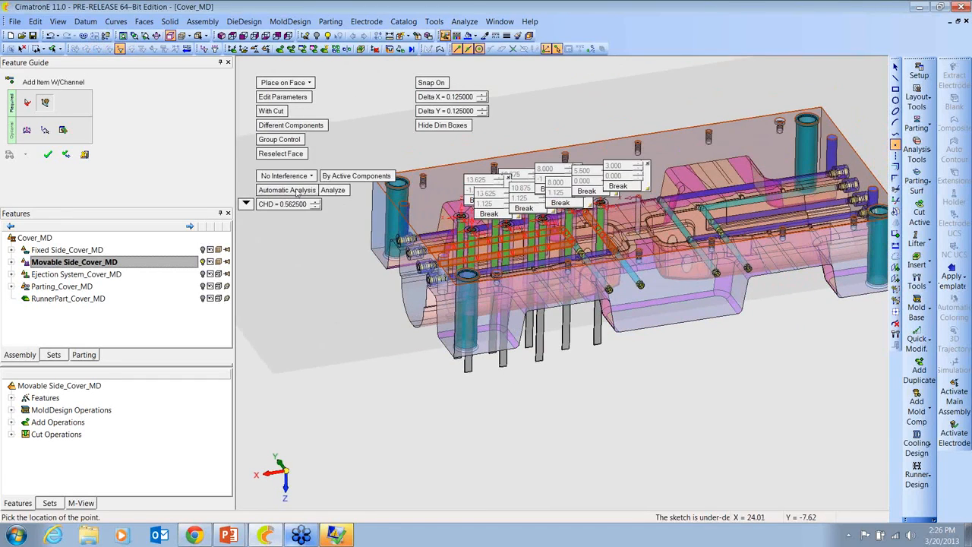
{"action": "left_click", "coordinate": [335, 191]}
{"action": "left_click", "coordinate": [338, 194]}
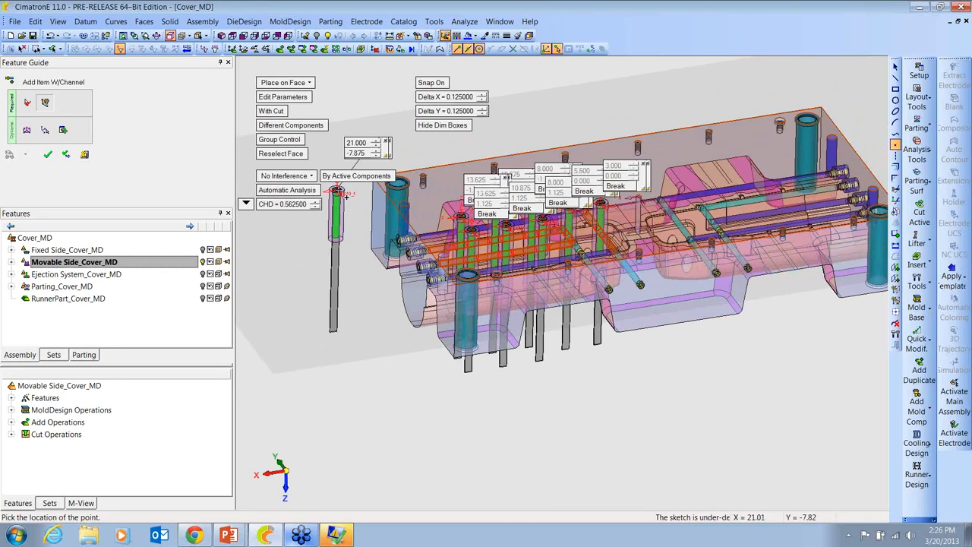
{"action": "left_click", "coordinate": [388, 141]}
{"action": "middle_click_drag", "start_coordinate": [445, 303], "coordinate": [498, 345], "text": "ctrl"}
Step: Change the baffle component to the DME inch BB Straight Plug Baffle BB4012, with diameter 0.675 and length 12
{"action": "left_click", "coordinate": [27, 103]}
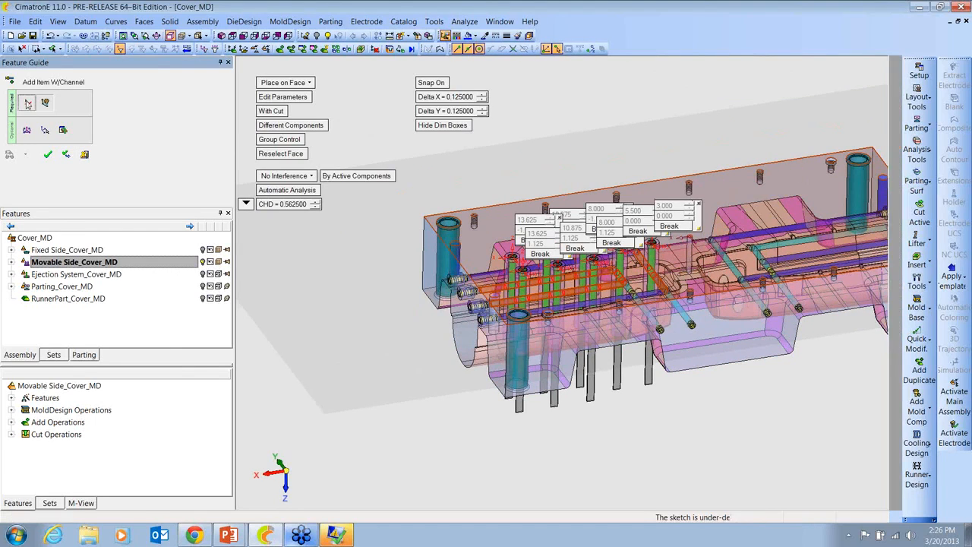
{"action": "left_click", "coordinate": [205, 41]}
{"action": "left_click", "coordinate": [152, 50]}
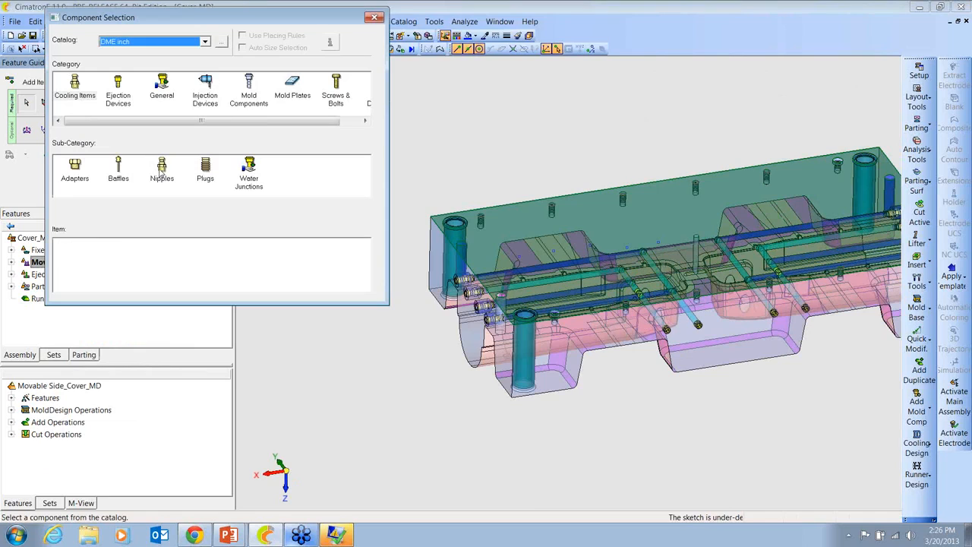
{"action": "left_click", "coordinate": [119, 170]}
{"action": "left_click", "coordinate": [74, 265]}
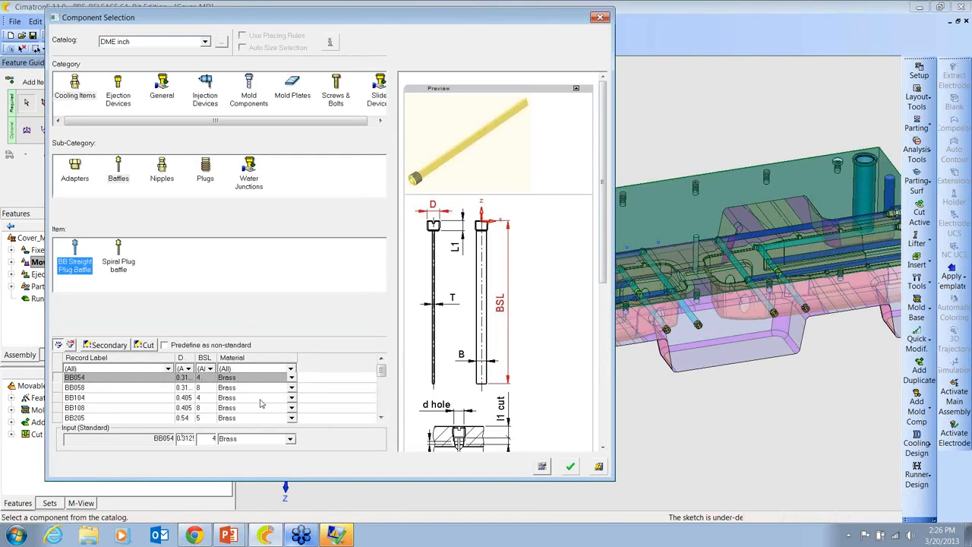
{"action": "left_click", "coordinate": [188, 368]}
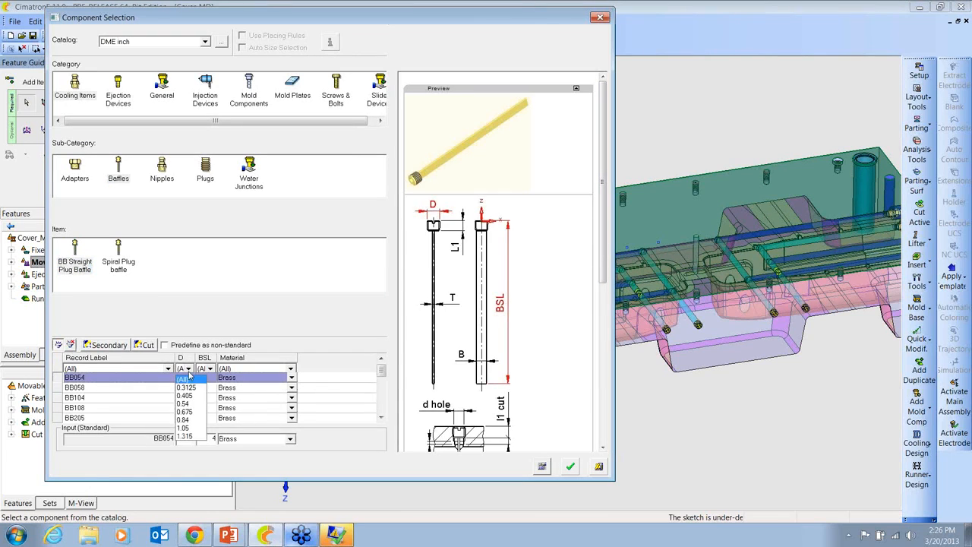
{"action": "left_click", "coordinate": [185, 411]}
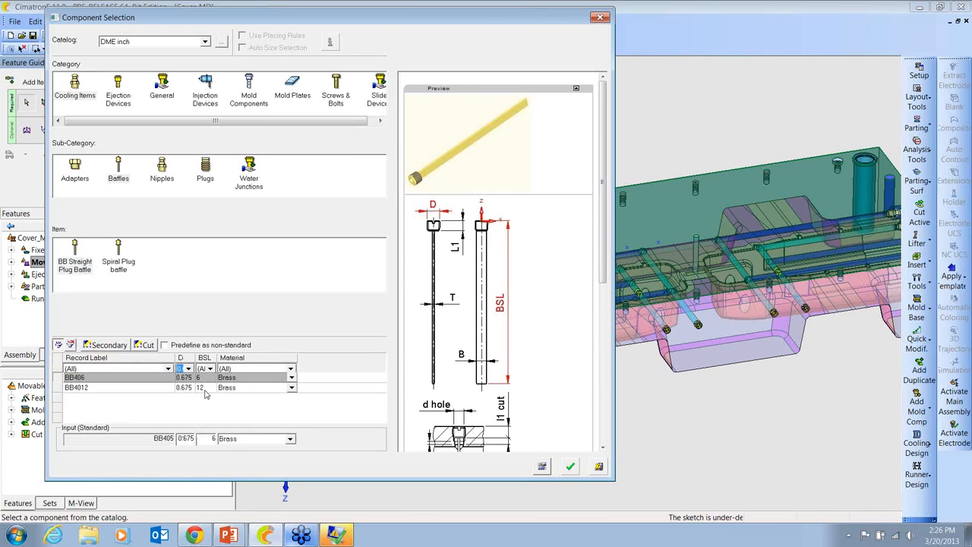
{"action": "left_click", "coordinate": [205, 390]}
{"action": "left_click", "coordinate": [570, 466]}
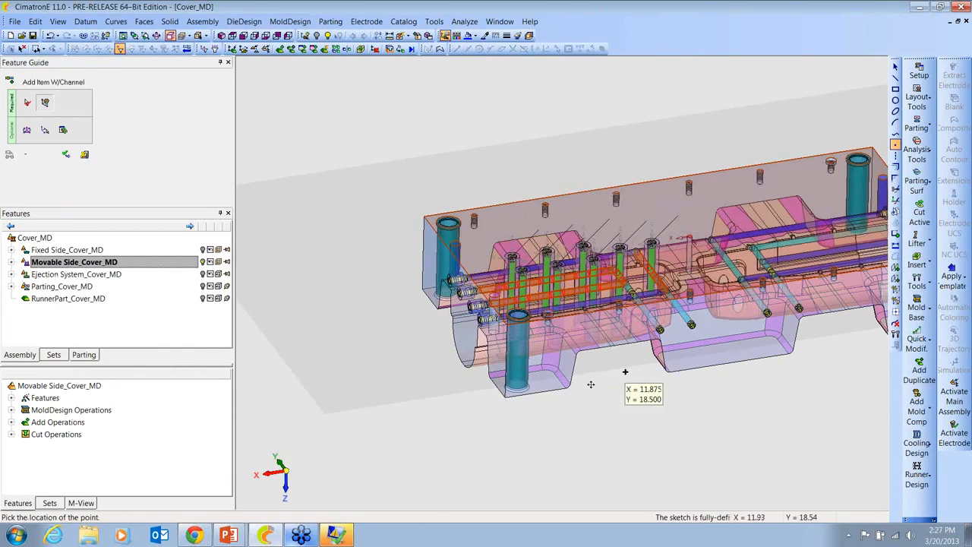
Step: Rotate all the placed baffles 90 degrees about the Z axis
{"action": "middle_click_drag", "start_coordinate": [591, 384], "coordinate": [564, 388], "text": "ctrl"}
{"action": "scroll", "coordinate": [554, 349], "scroll_direction": "up", "scroll_amount": 3}
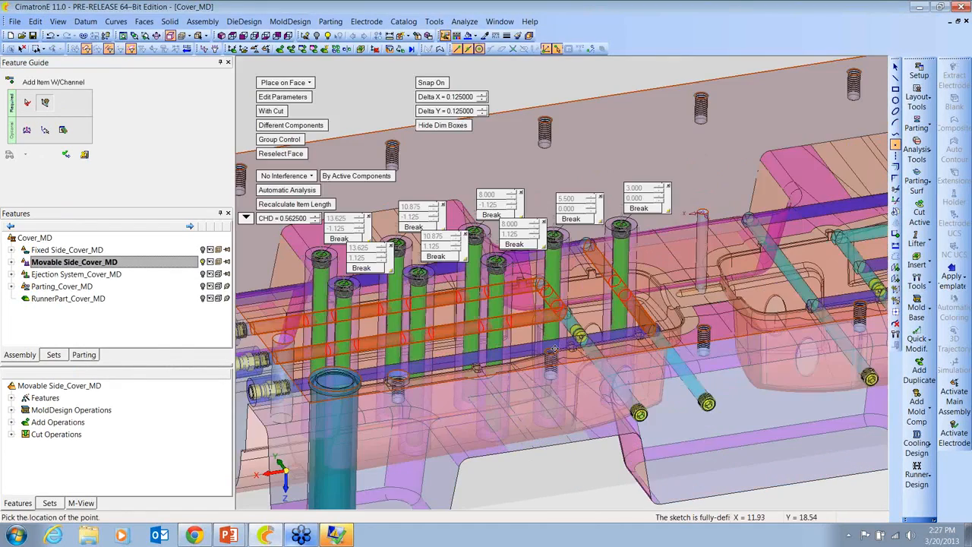
{"action": "mouse_move", "coordinate": [554, 348]}
{"action": "middle_mouse_down", "text": "ctrl"}
{"action": "mouse_move", "coordinate": [536, 301]}
{"action": "mouse_move", "coordinate": [548, 275]}
{"action": "mouse_move", "coordinate": [558, 341]}
{"action": "middle_mouse_up", "text": "ctrl"}
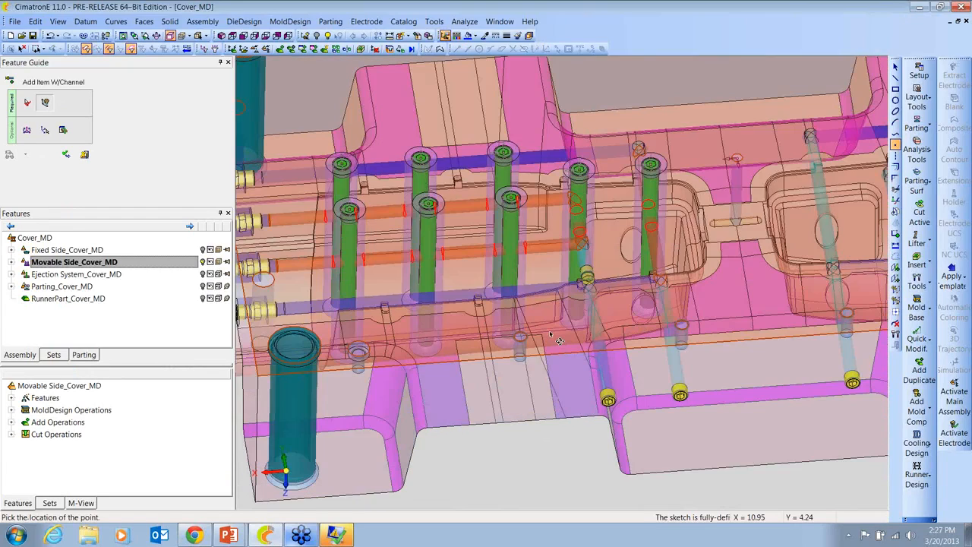
{"action": "left_click", "coordinate": [278, 97]}
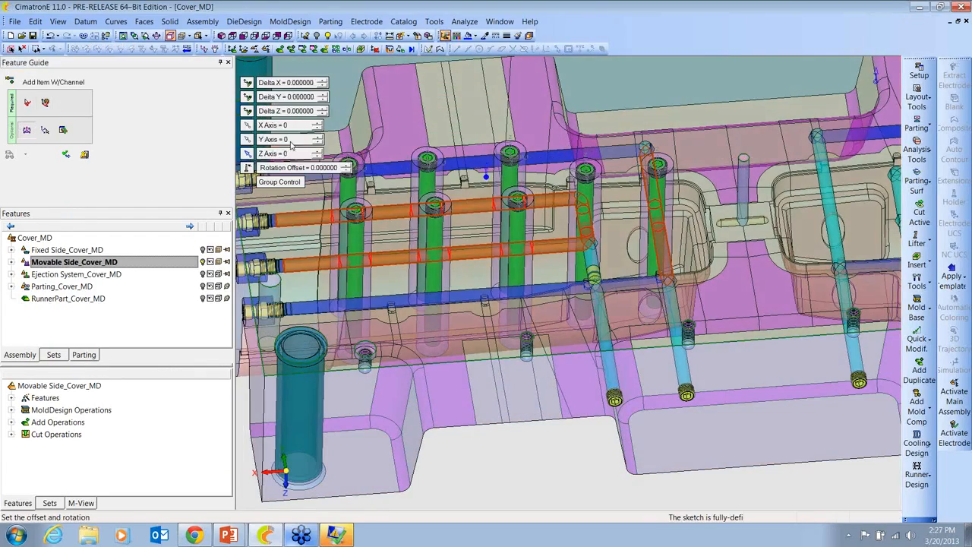
{"action": "left_click", "coordinate": [292, 154]}
{"action": "type", "text": "90"}
{"action": "key", "text": "Return"}
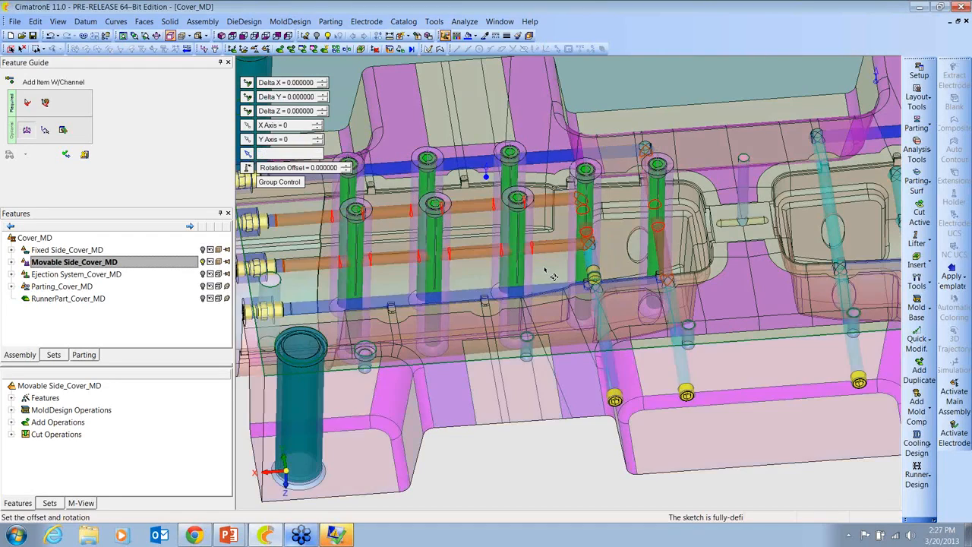
Step: Under individual control, set the Z axis rotation of the two baffles nearest the plate's center to 0
{"action": "middle_click_drag", "start_coordinate": [548, 267], "coordinate": [441, 174]}
{"action": "scroll", "coordinate": [467, 282], "scroll_direction": "up", "scroll_amount": 3}
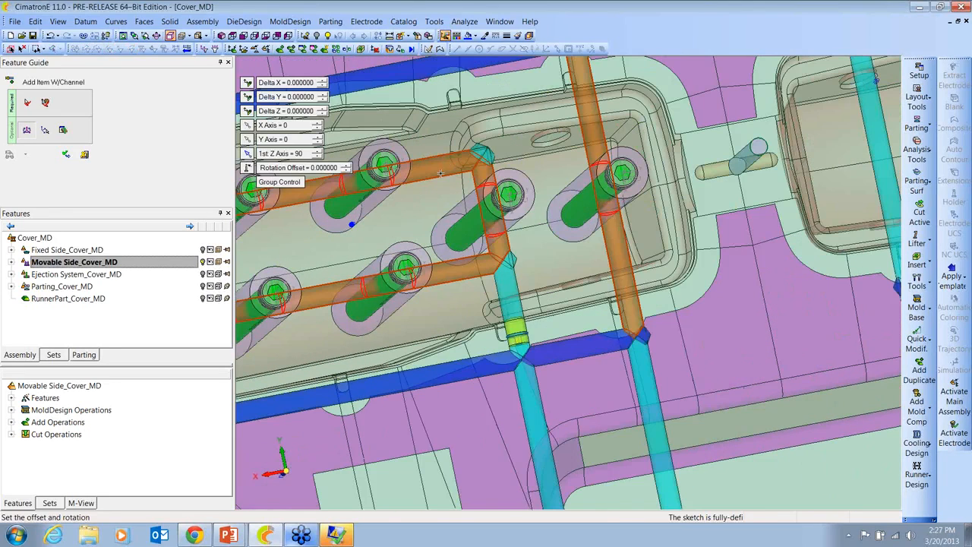
{"action": "left_click", "coordinate": [280, 182]}
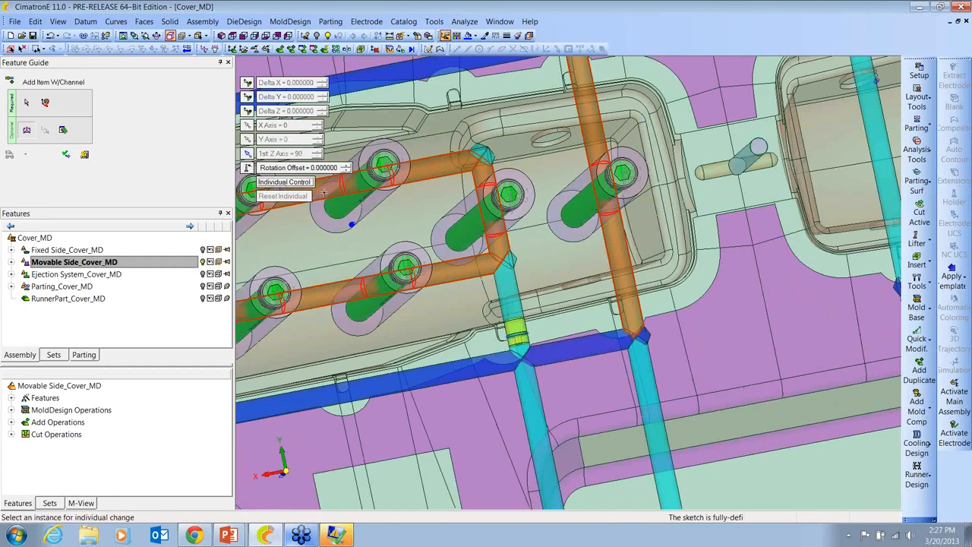
{"action": "left_click", "coordinate": [516, 194]}
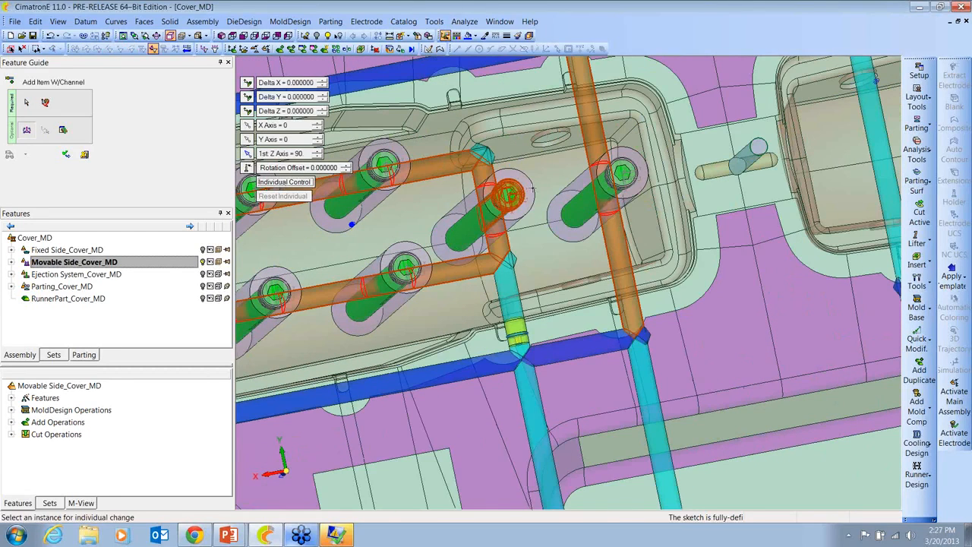
{"action": "left_click", "coordinate": [603, 163]}
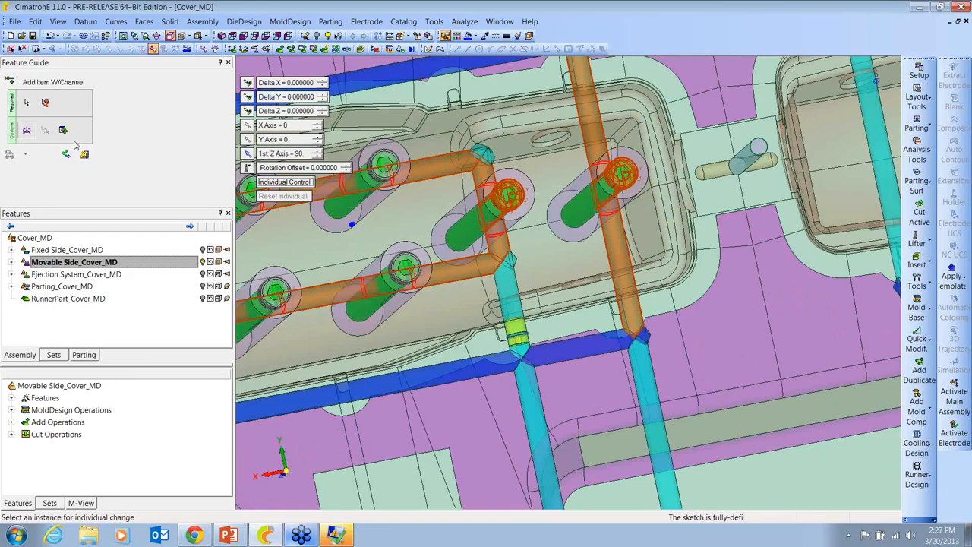
{"action": "left_click", "coordinate": [279, 154]}
{"action": "type", "text": "0"}
{"action": "key", "text": "Return"}
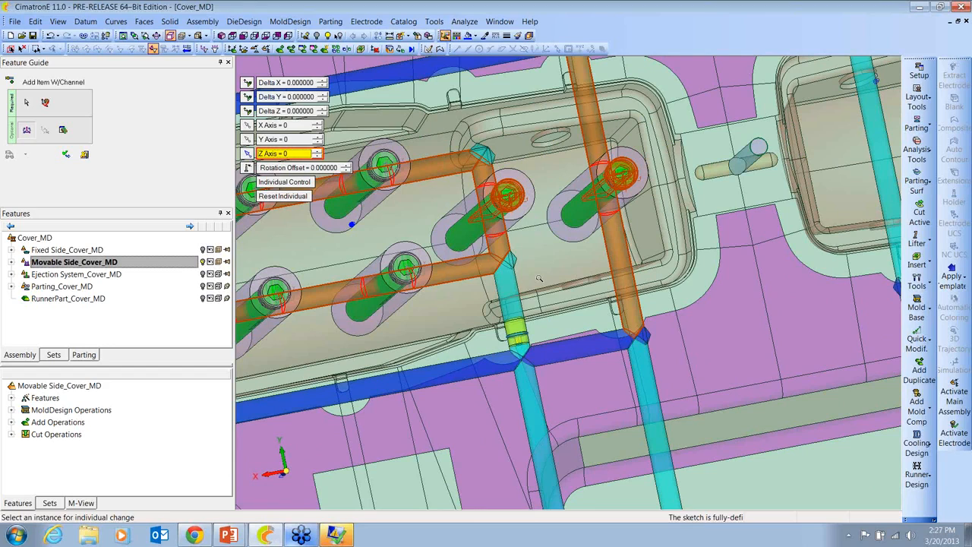
Step: Return to the baffle placement settings, apply the baffles with their channels to the plate, and close the component catalog
{"action": "scroll", "coordinate": [539, 278], "scroll_direction": "down", "scroll_amount": 5}
{"action": "middle_click_drag", "start_coordinate": [539, 278], "coordinate": [523, 189]}
{"action": "left_click", "coordinate": [46, 101]}
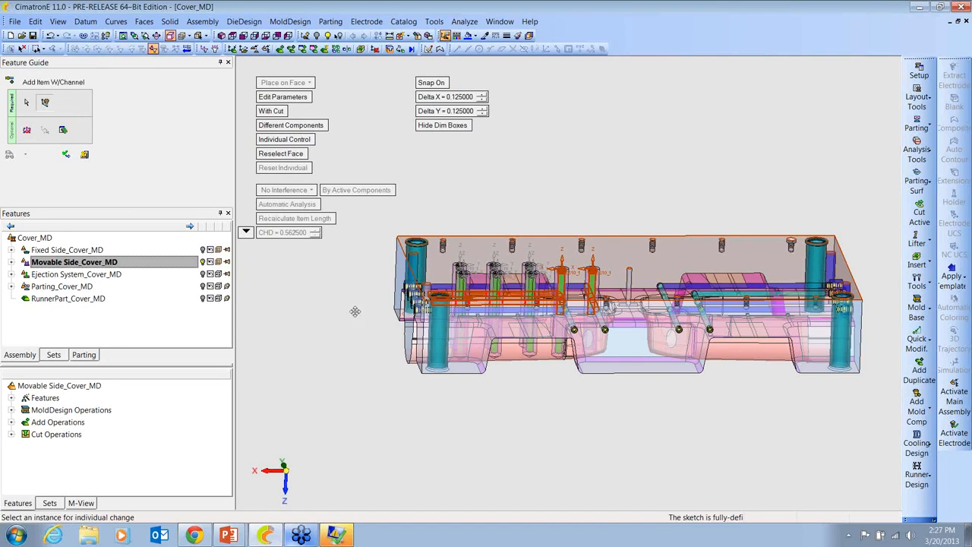
{"action": "right_click_drag", "start_coordinate": [360, 306], "coordinate": [358, 284], "text": "ctrl"}
{"action": "middle_click_drag", "start_coordinate": [358, 284], "coordinate": [412, 278], "text": "ctrl"}
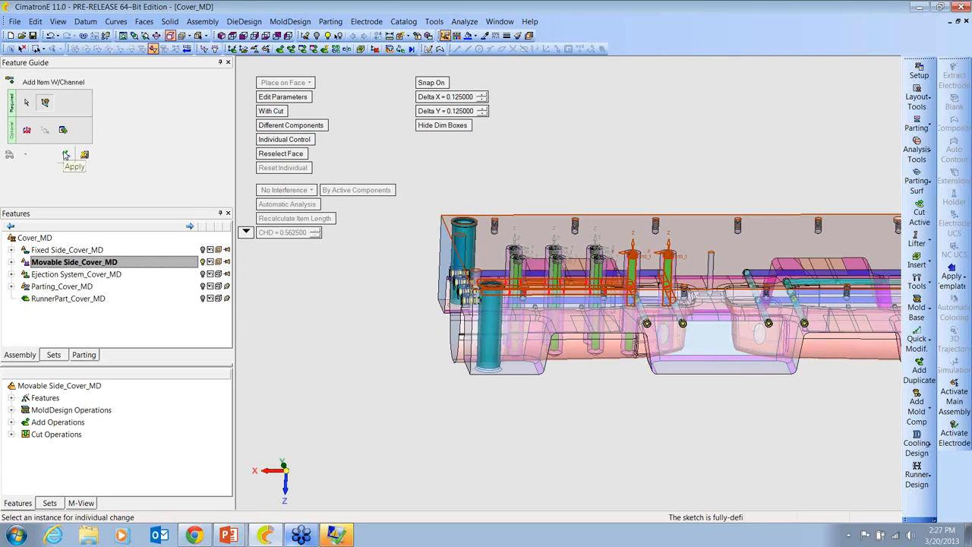
{"action": "left_click", "coordinate": [245, 232]}
{"action": "left_click", "coordinate": [245, 233]}
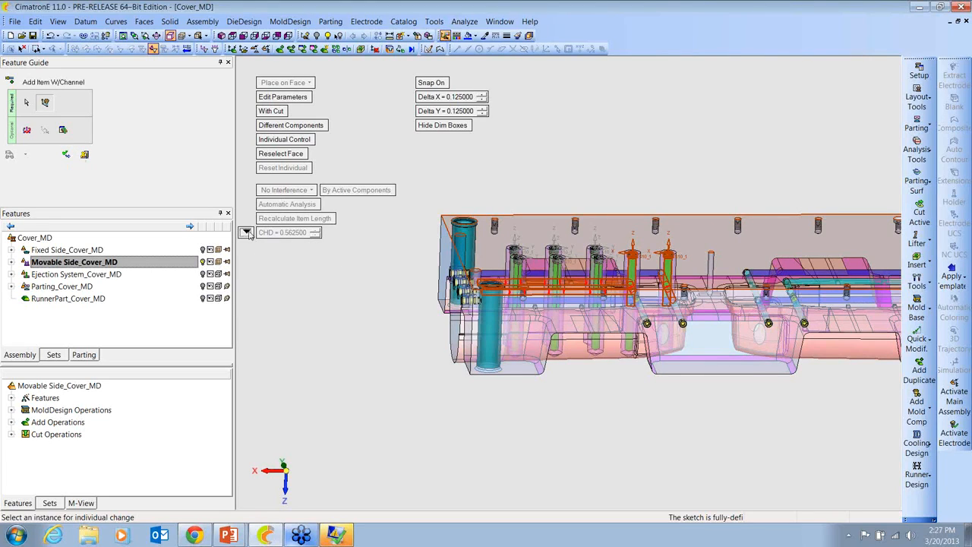
{"action": "left_click", "coordinate": [66, 155]}
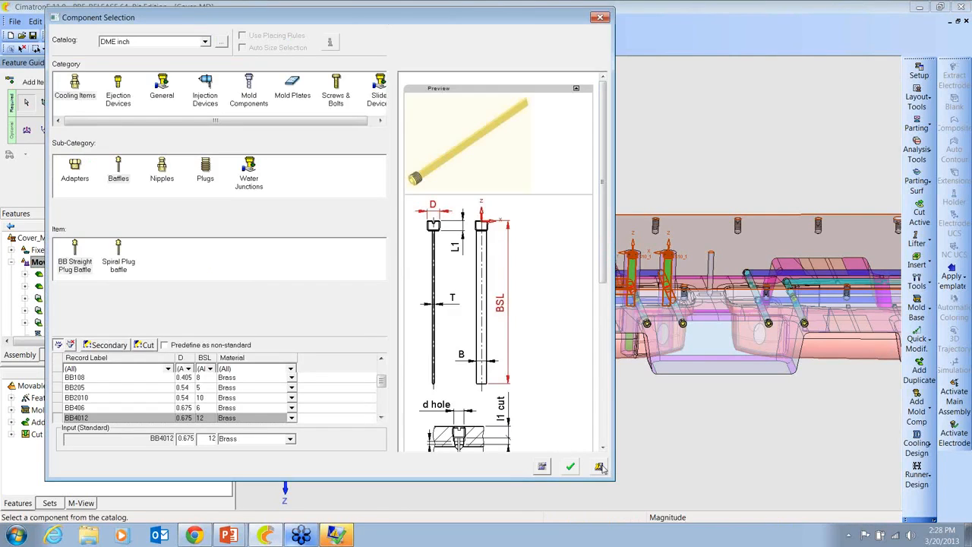
{"action": "left_click", "coordinate": [599, 467]}
{"action": "middle_click", "coordinate": [604, 469]}
Step: Run Mark Cooling Circuit on all the drilled faces and cooling items of the movable side, using blue for running water
{"action": "middle_click_drag", "start_coordinate": [532, 369], "coordinate": [527, 371], "text": "ctrl"}
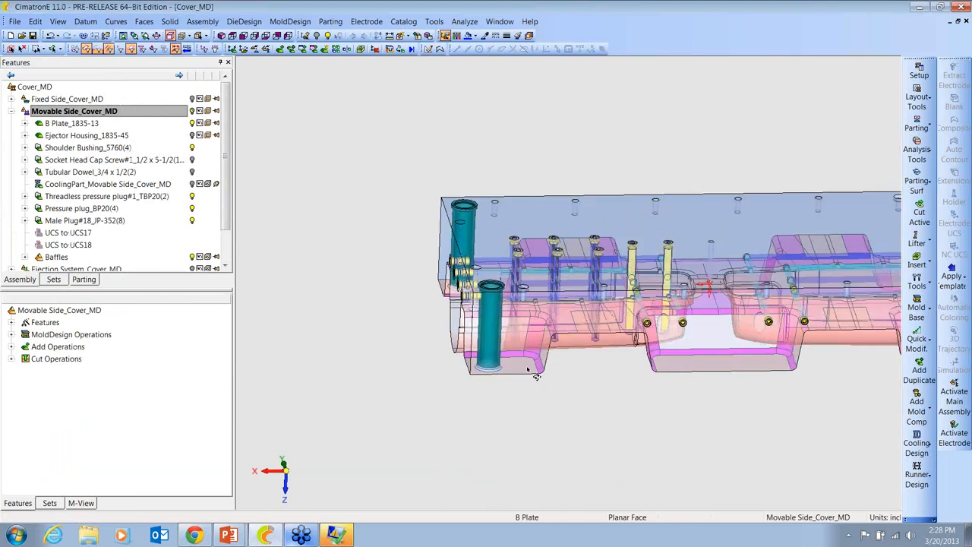
{"action": "right_click_drag", "start_coordinate": [527, 372], "coordinate": [654, 345], "text": "ctrl"}
{"action": "middle_click_drag", "start_coordinate": [653, 346], "coordinate": [803, 308], "text": "ctrl"}
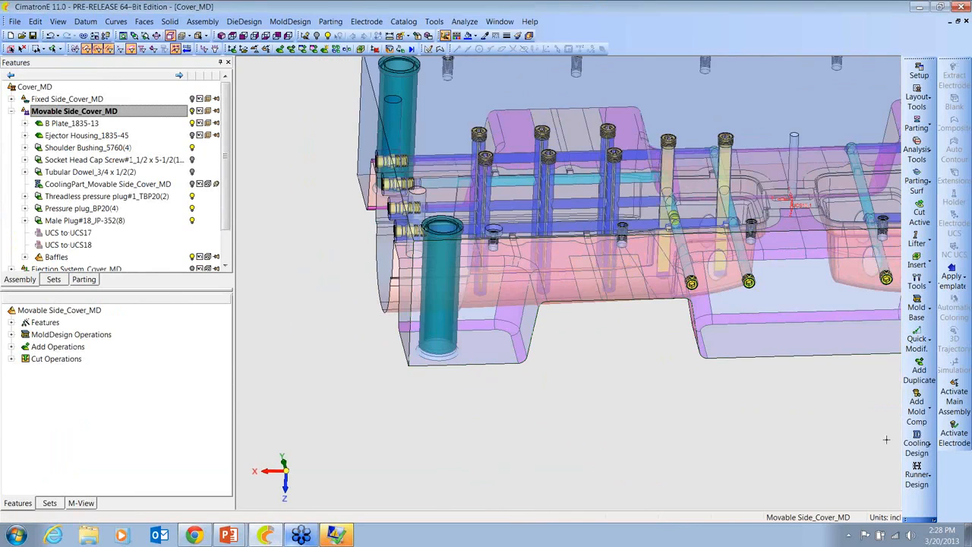
{"action": "left_click", "coordinate": [916, 447]}
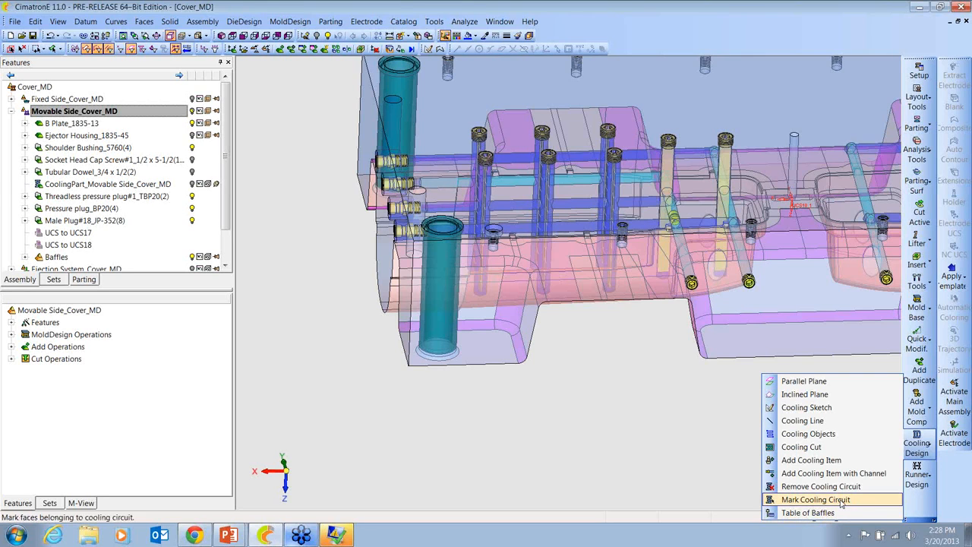
{"action": "left_click", "coordinate": [841, 503]}
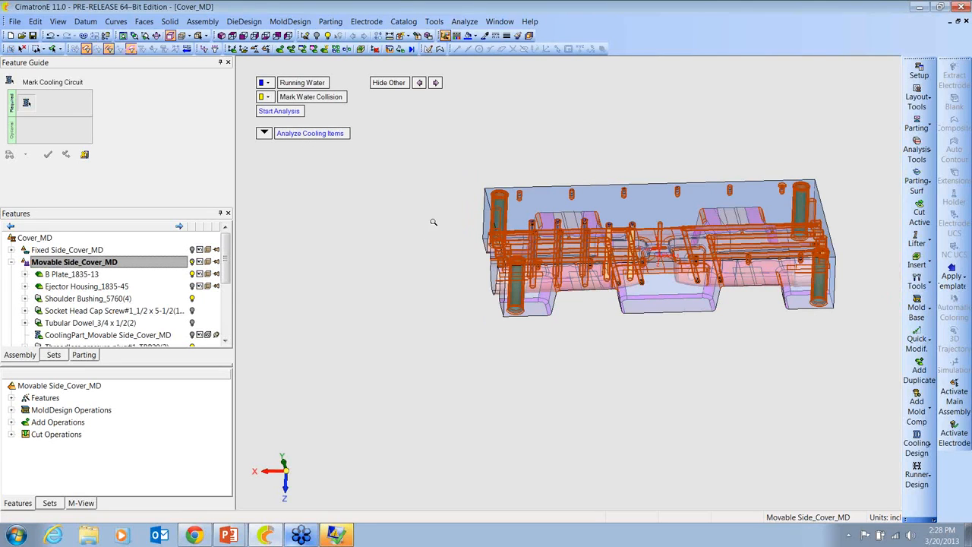
{"action": "right_click_drag", "start_coordinate": [432, 221], "coordinate": [412, 213], "text": "ctrl"}
{"action": "middle_click_drag", "start_coordinate": [412, 213], "coordinate": [412, 236], "text": "ctrl"}
{"action": "left_click", "coordinate": [263, 133]}
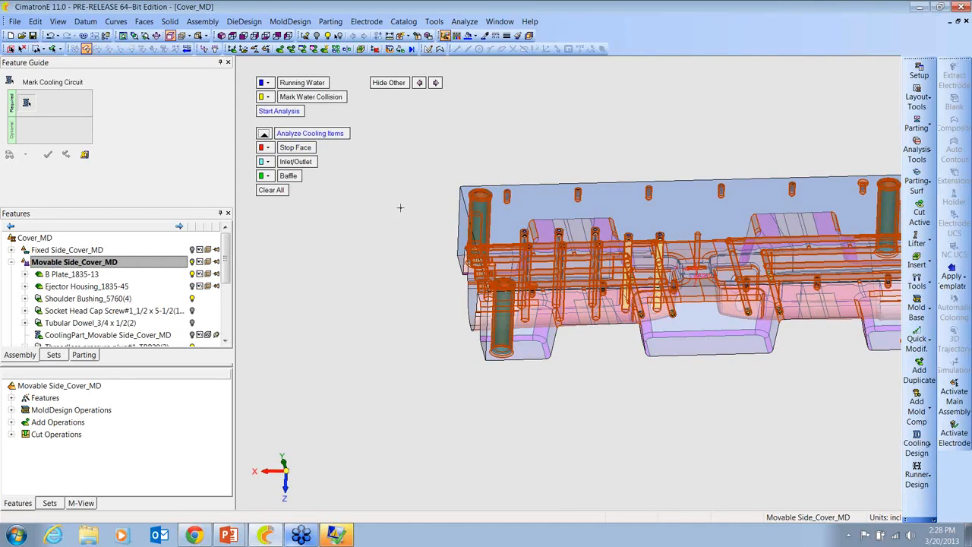
{"action": "right_click_drag", "start_coordinate": [397, 194], "coordinate": [420, 196], "text": "ctrl"}
{"action": "middle_click_drag", "start_coordinate": [465, 175], "coordinate": [434, 203], "text": "ctrl"}
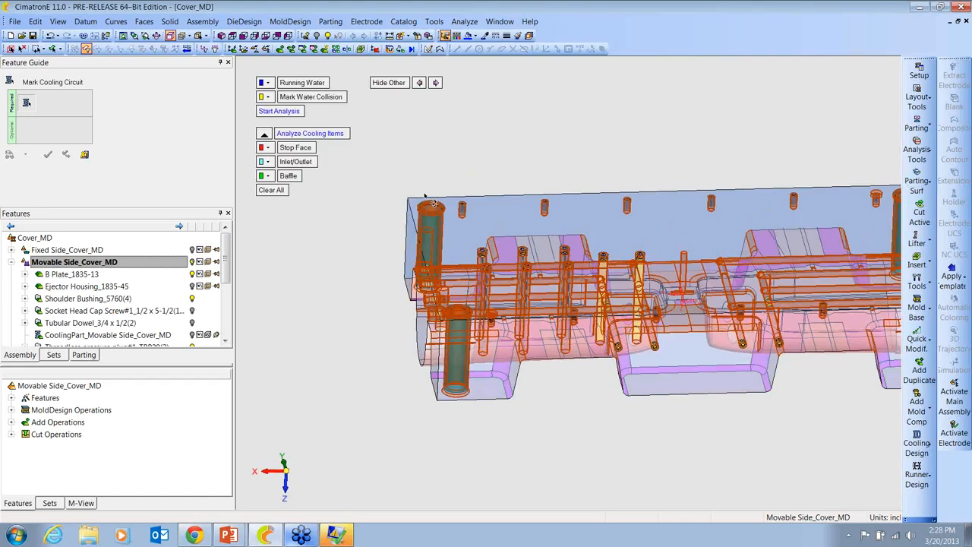
{"action": "left_click_drag", "start_coordinate": [430, 203], "coordinate": [395, 144], "text": "ctrl"}
{"action": "left_click", "coordinate": [278, 111]}
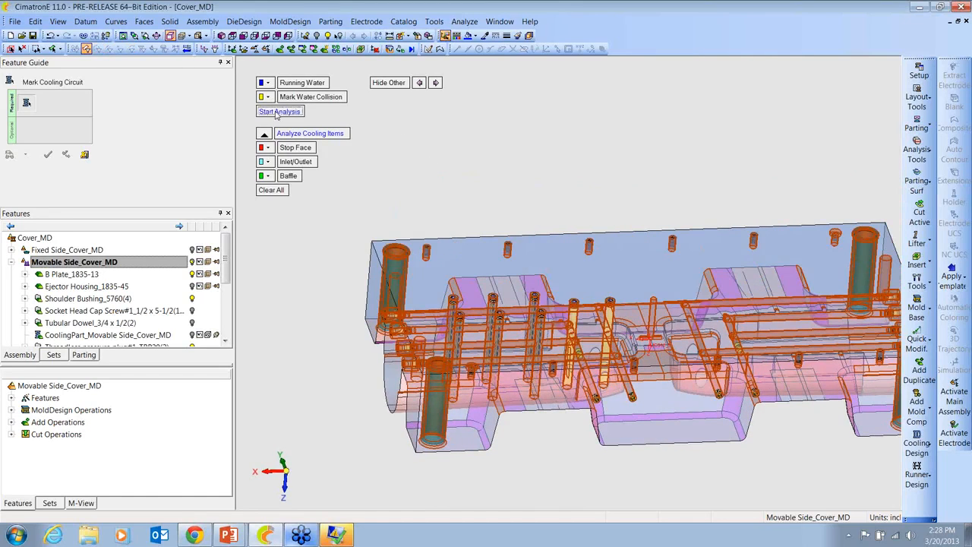
{"action": "left_click", "coordinate": [47, 154]}
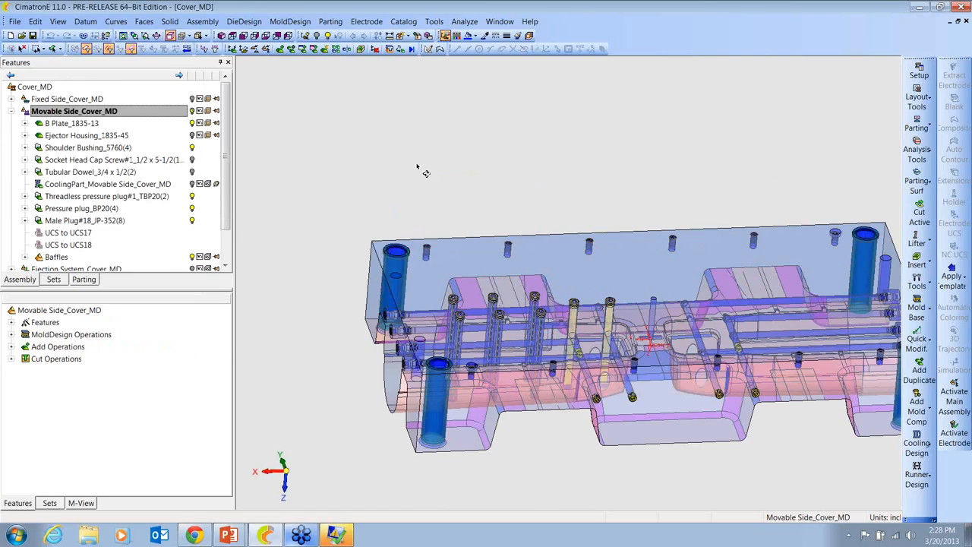
Step: Examine the marked cooling lines, baffles and plugs in the movable plate from several angles
{"action": "left_click_drag", "start_coordinate": [417, 166], "coordinate": [434, 195], "text": "ctrl"}
{"action": "right_click_drag", "start_coordinate": [433, 196], "coordinate": [490, 212], "text": "ctrl"}
{"action": "left_click_drag", "start_coordinate": [489, 212], "coordinate": [518, 227], "text": "ctrl"}
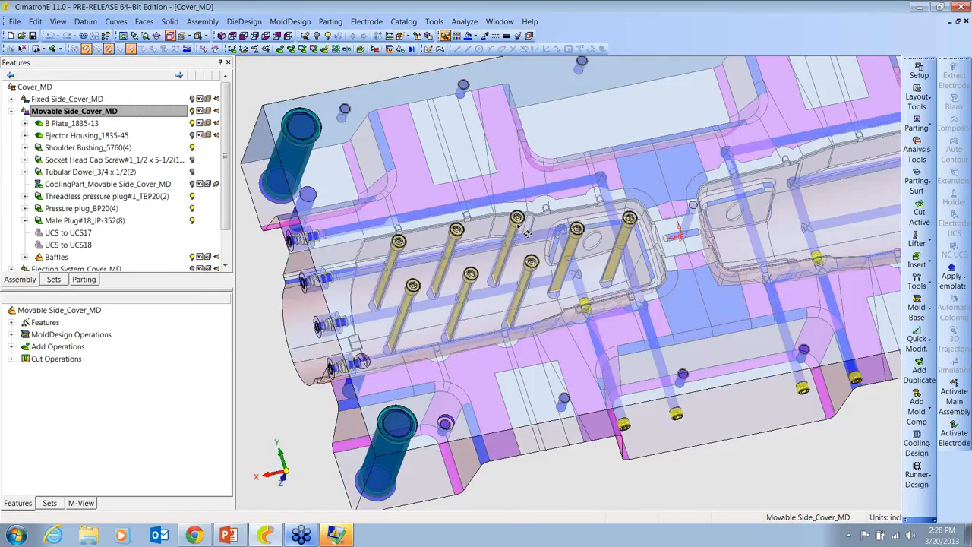
{"action": "left_click_drag", "start_coordinate": [621, 390], "coordinate": [586, 339], "text": "ctrl"}
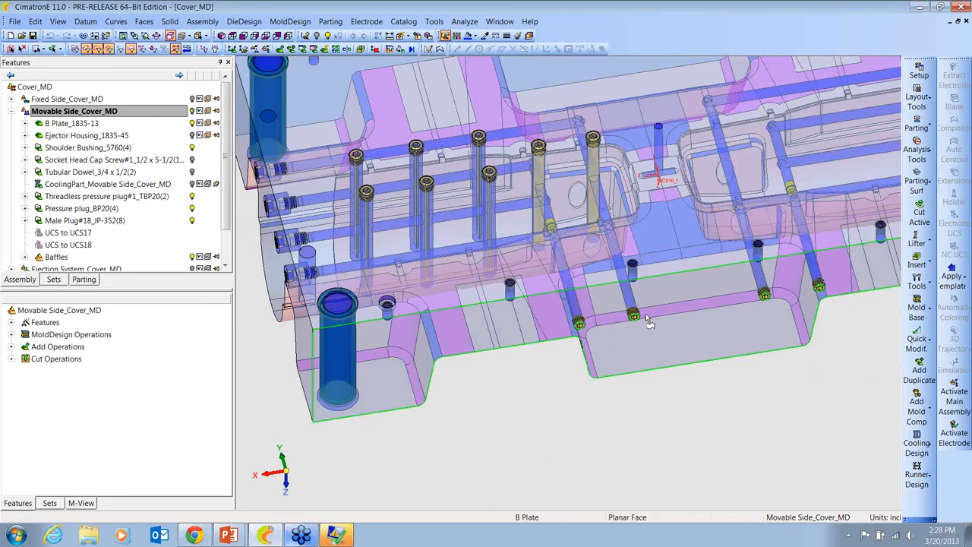
{"action": "scroll", "coordinate": [577, 286], "scroll_direction": "up", "scroll_amount": 5}
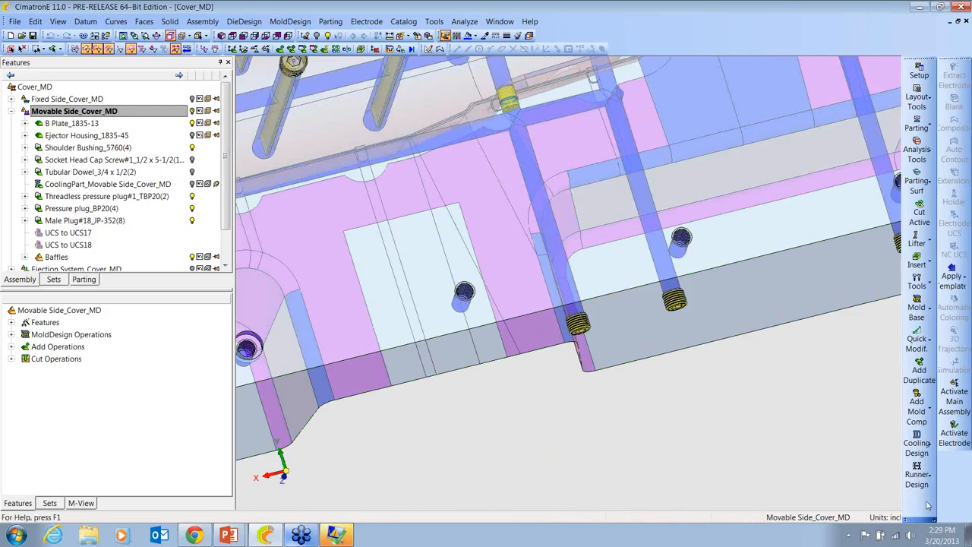
{"action": "scroll", "coordinate": [809, 426], "scroll_direction": "down", "scroll_amount": 4}
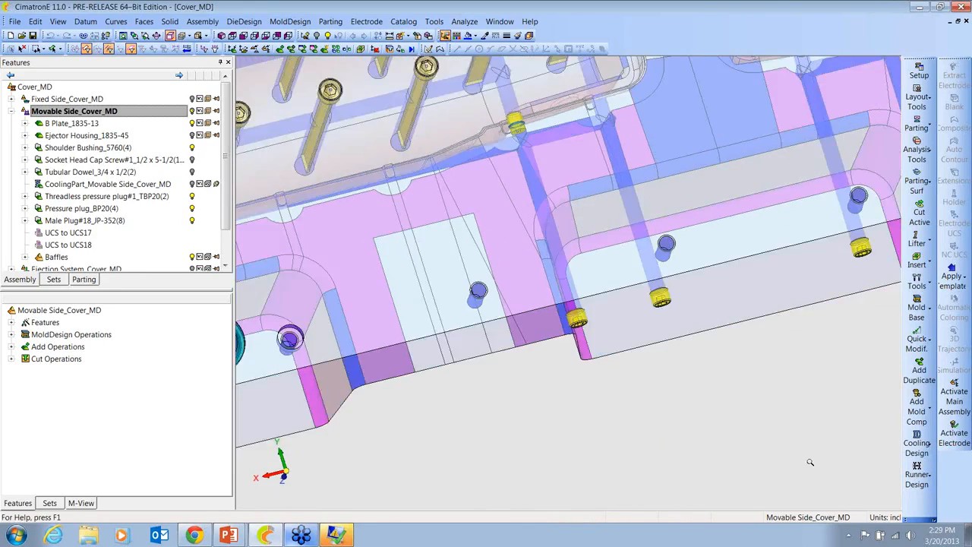
{"action": "scroll", "coordinate": [779, 434], "scroll_direction": "down", "scroll_amount": 2}
{"action": "left_click_drag", "start_coordinate": [749, 436], "coordinate": [740, 364], "text": "ctrl"}
Step: Run Mark Cooling Circuit on the drilled faces and cooling items in the movable plate's baffled half, using blue for running water, and apply it
{"action": "left_click", "coordinate": [917, 446]}
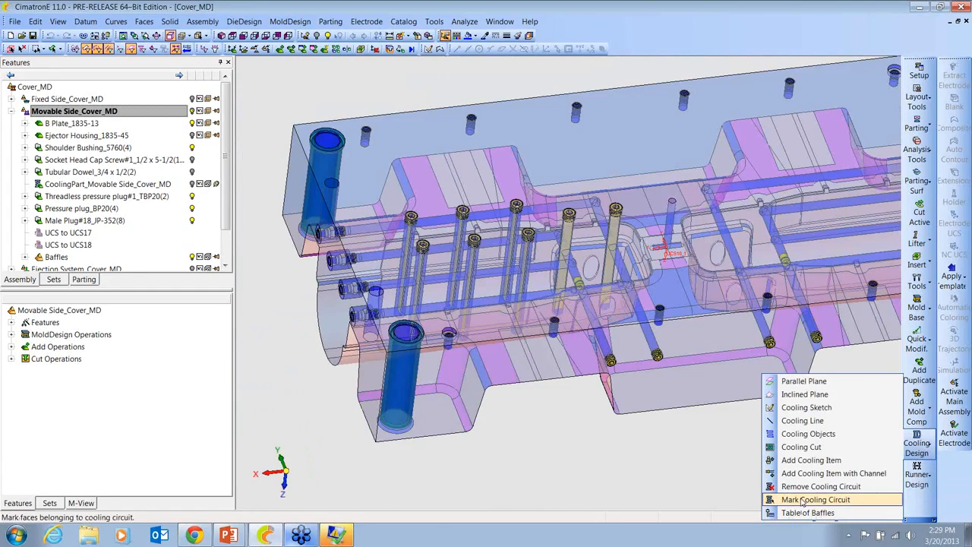
{"action": "left_click", "coordinate": [803, 500]}
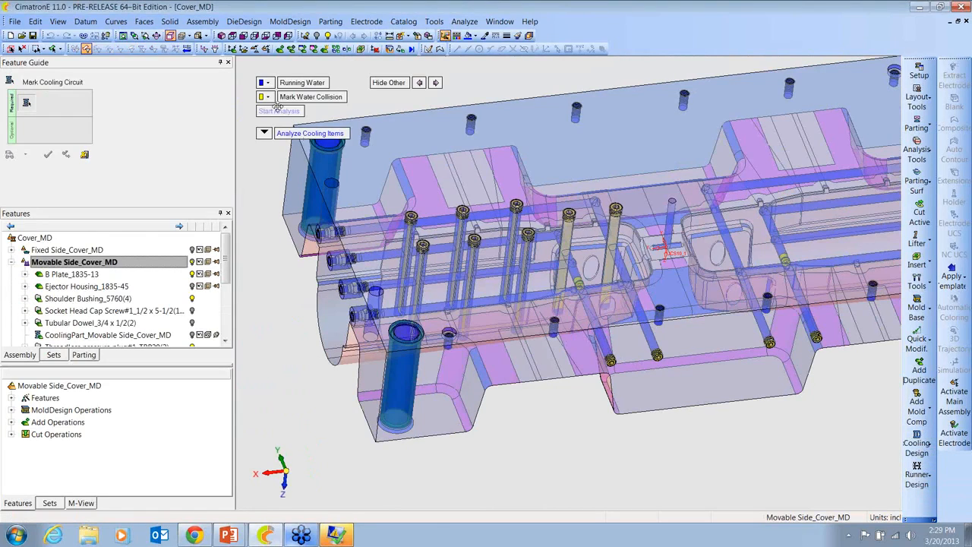
{"action": "left_click", "coordinate": [375, 256]}
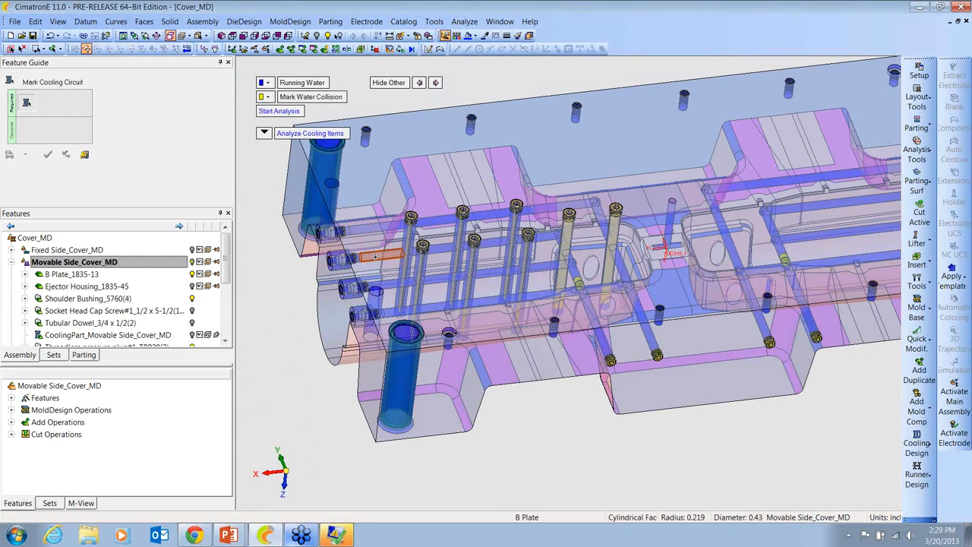
{"action": "middle_click_drag", "start_coordinate": [463, 294], "coordinate": [479, 312]}
{"action": "left_click_drag", "start_coordinate": [370, 169], "coordinate": [631, 302]}
{"action": "left_click_drag", "start_coordinate": [635, 301], "coordinate": [342, 152]}
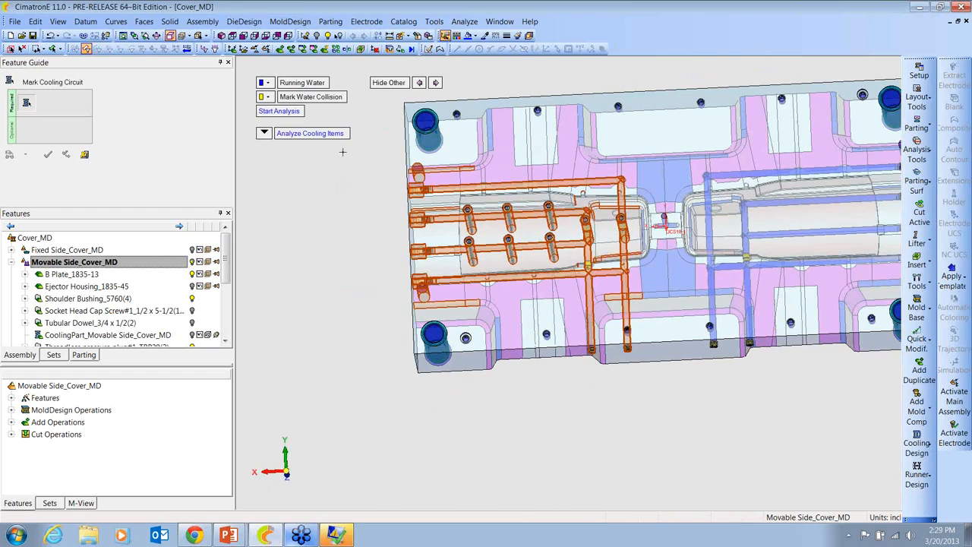
{"action": "left_click", "coordinate": [279, 111]}
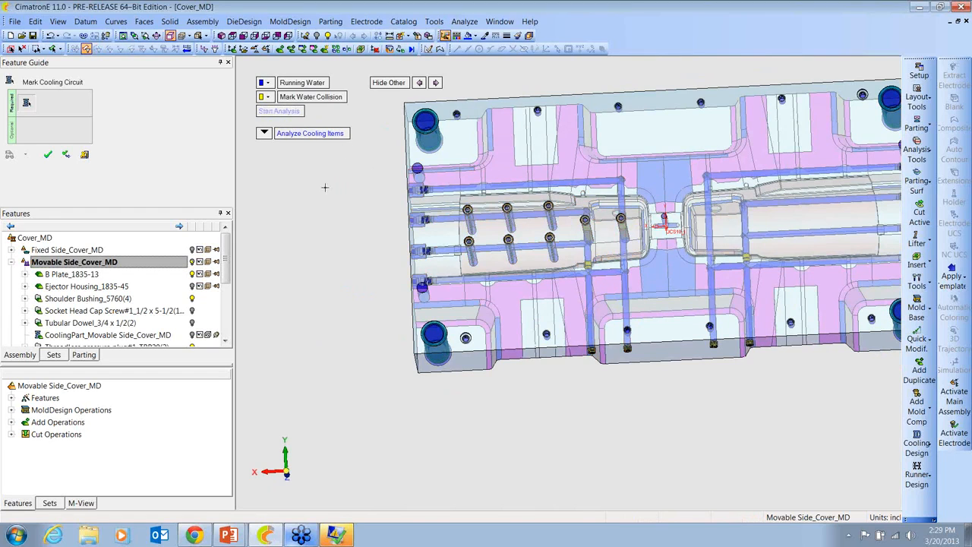
{"action": "left_click", "coordinate": [264, 133]}
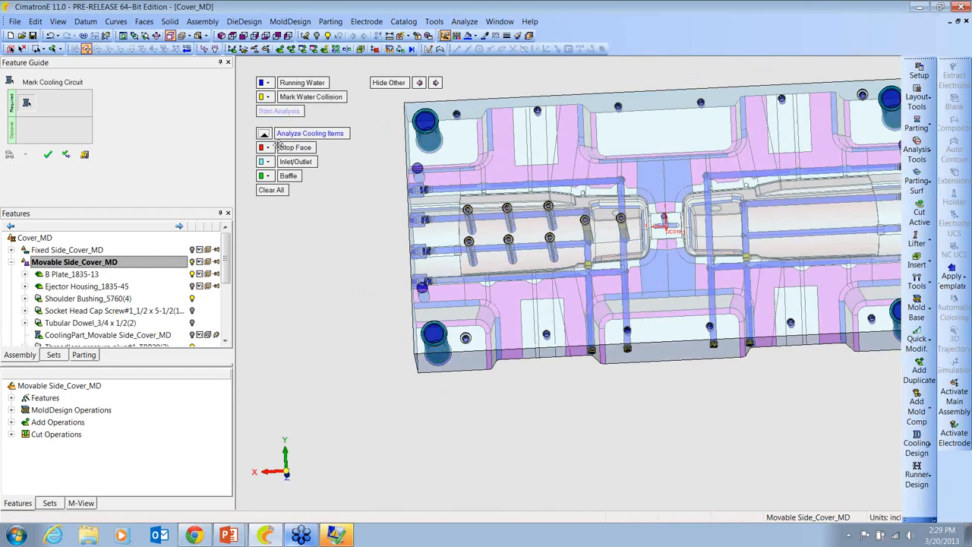
{"action": "left_click", "coordinate": [47, 154]}
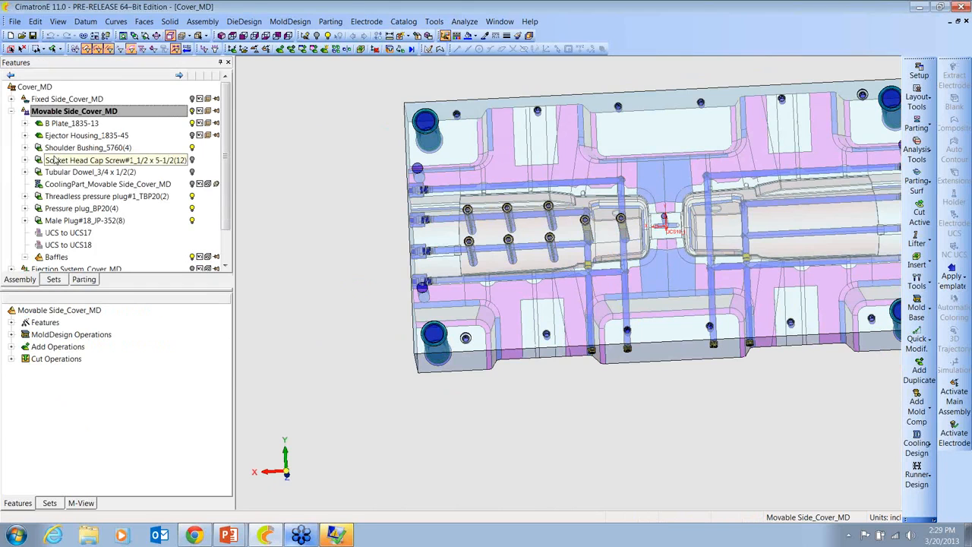
Step: Examine the marked cooling lines, baffles and plugs throughout the movable plate from close up and in overview
{"action": "left_click_drag", "start_coordinate": [371, 286], "coordinate": [486, 258], "text": "ctrl"}
{"action": "scroll", "coordinate": [554, 309], "scroll_direction": "up", "scroll_amount": 3}
{"action": "left_click_drag", "start_coordinate": [542, 283], "coordinate": [542, 309], "text": "ctrl"}
{"action": "scroll", "coordinate": [550, 317], "scroll_direction": "up", "scroll_amount": 5}
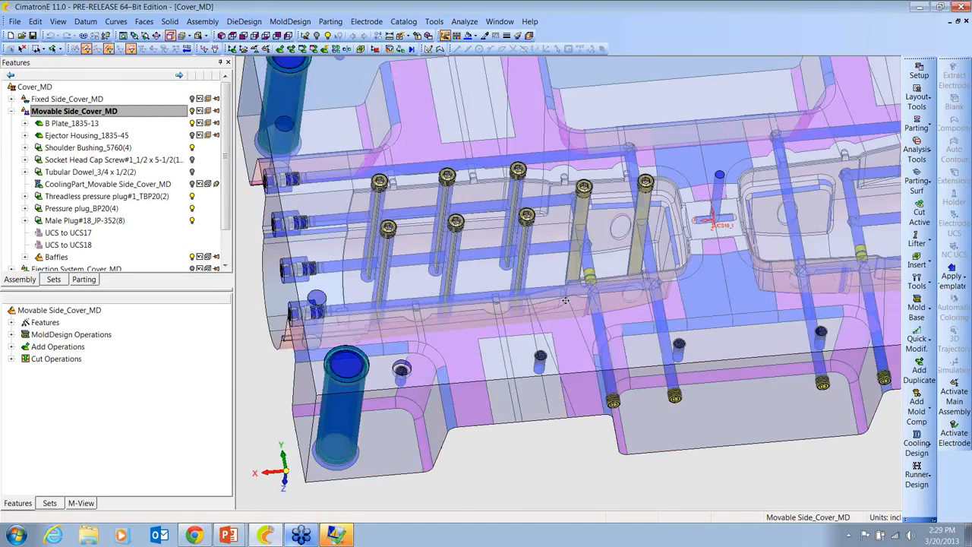
{"action": "scroll", "coordinate": [650, 277], "scroll_direction": "down", "scroll_amount": 3}
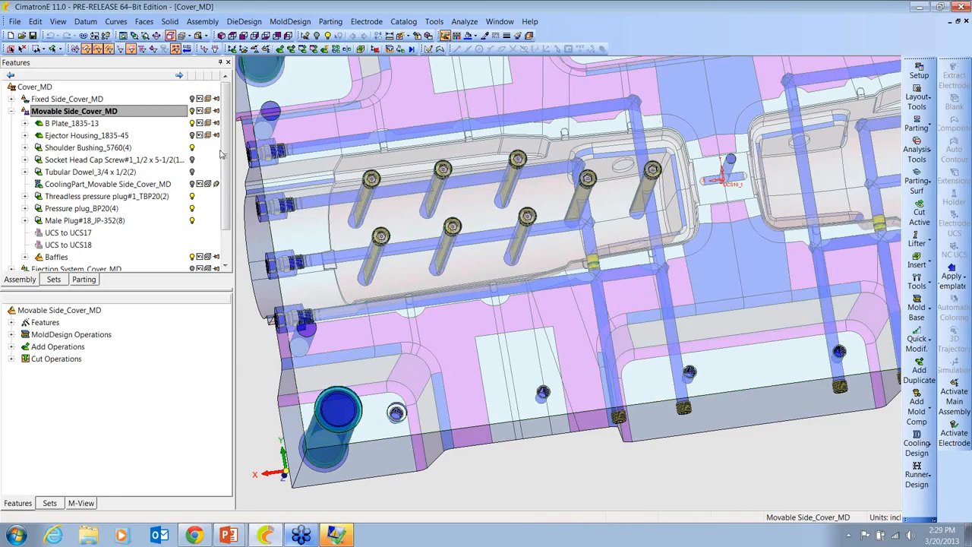
{"action": "right_click_drag", "start_coordinate": [583, 156], "coordinate": [585, 244], "text": "ctrl"}
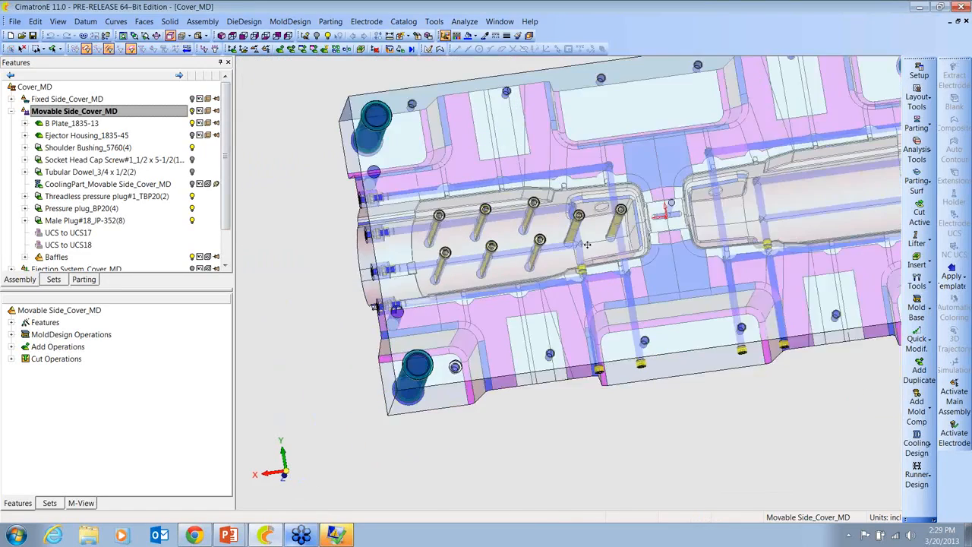
{"action": "middle_click_drag", "start_coordinate": [585, 244], "coordinate": [506, 270], "text": "ctrl"}
{"action": "left_click_drag", "start_coordinate": [577, 281], "coordinate": [629, 260], "text": "ctrl"}
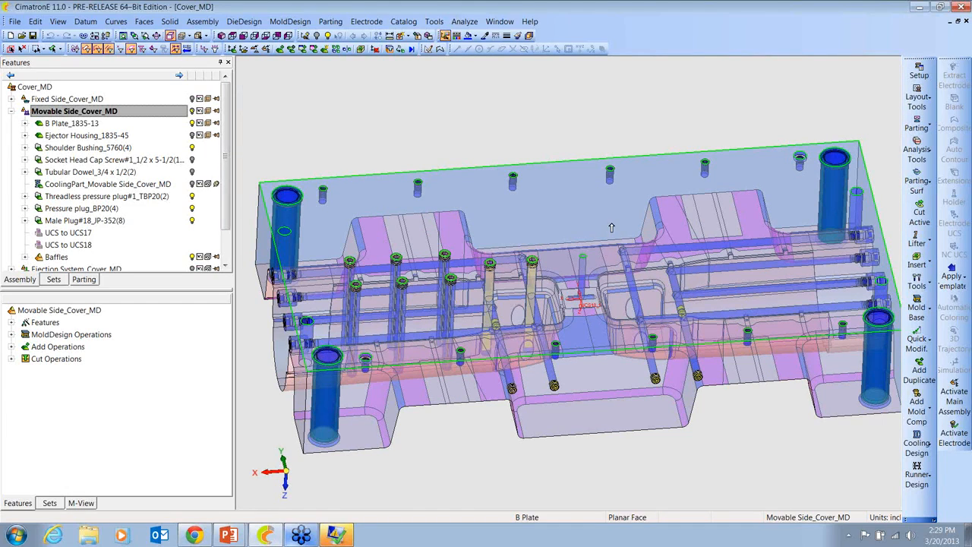
{"action": "scroll", "coordinate": [584, 199], "scroll_direction": "down", "scroll_amount": 3}
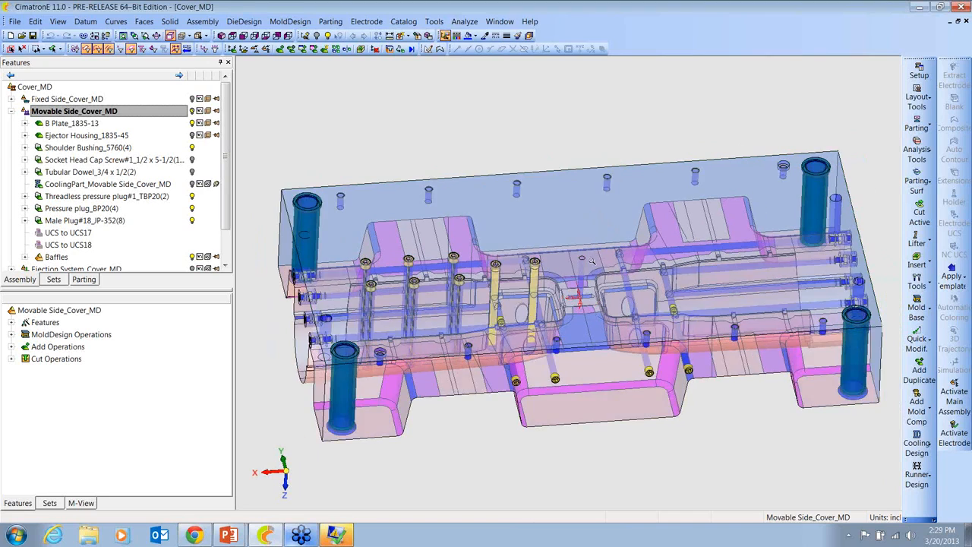
Step: Activate the Ejection System_Cover_MD subassembly and show the mold in top view
{"action": "scroll", "coordinate": [225, 156], "scroll_direction": "down", "scroll_amount": 1}
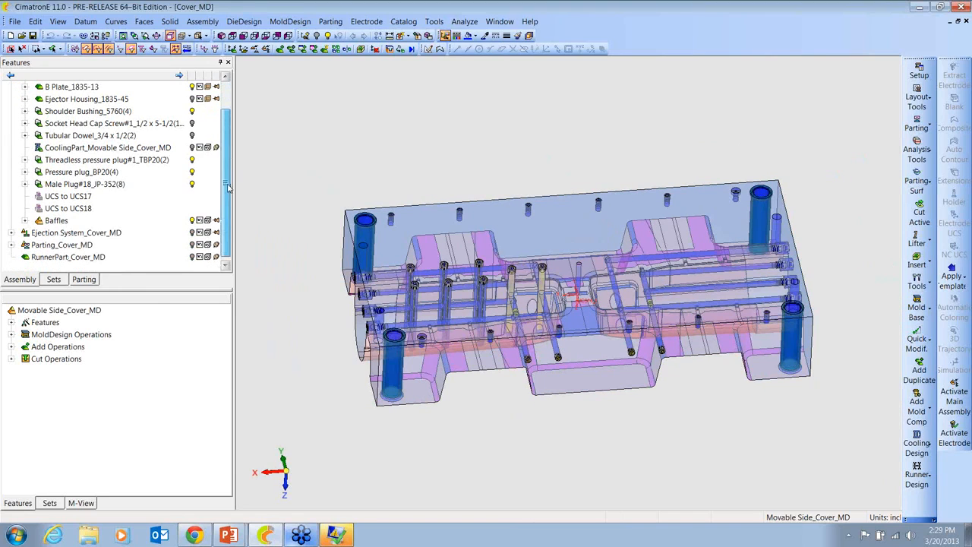
{"action": "left_click", "coordinate": [68, 232]}
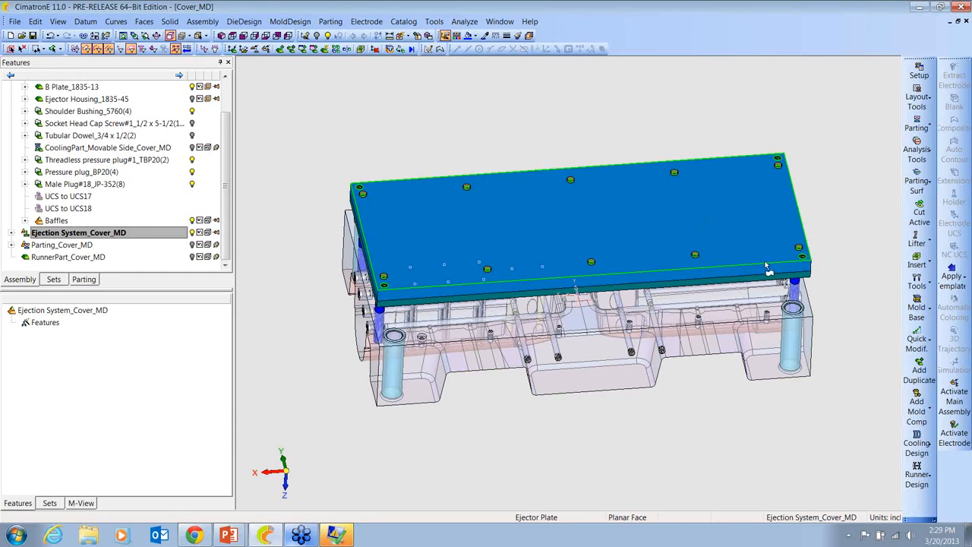
{"action": "left_click", "coordinate": [233, 36]}
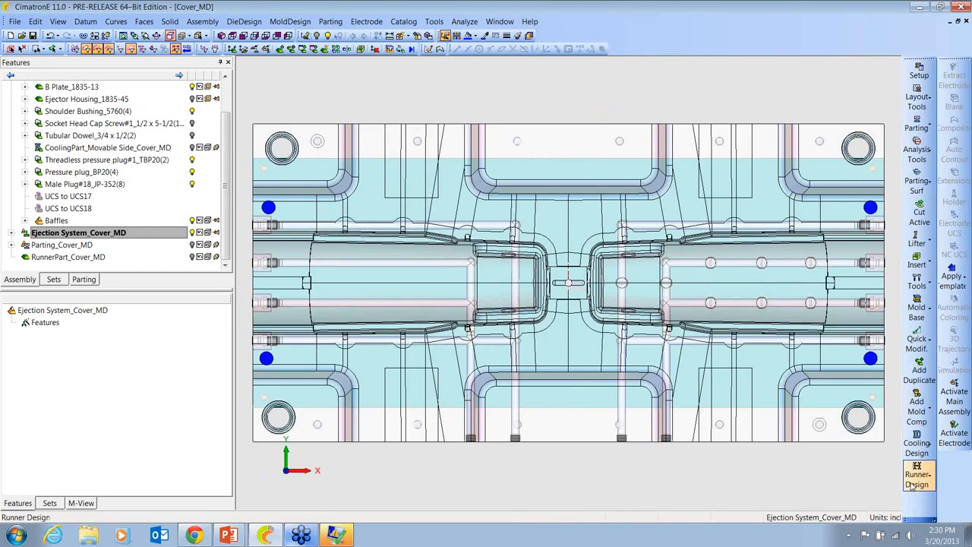
Step: Start Add Ejector and choose the Ejector pin P keyed item from the PCS Inch catalog's ejector pins
{"action": "left_click", "coordinate": [918, 519]}
{"action": "left_click", "coordinate": [820, 496]}
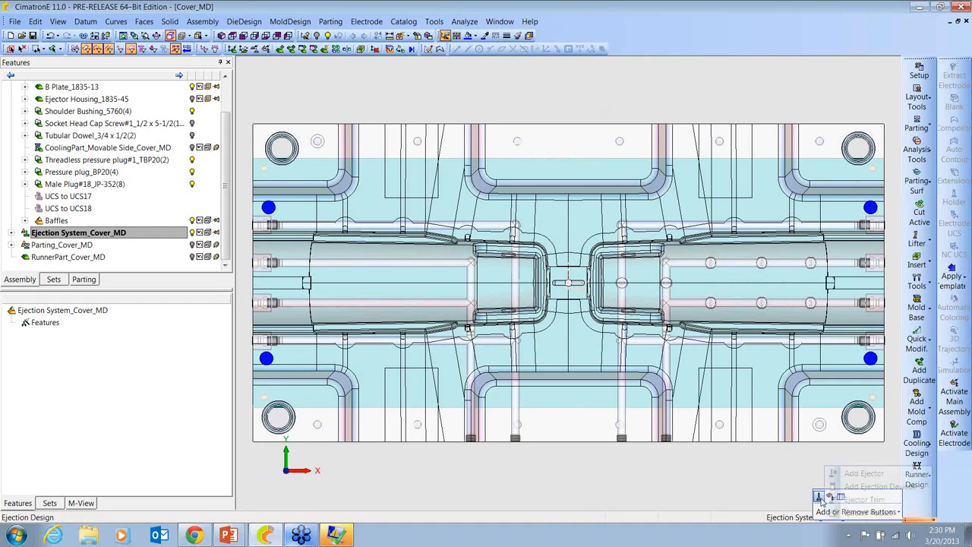
{"action": "left_click", "coordinate": [854, 473]}
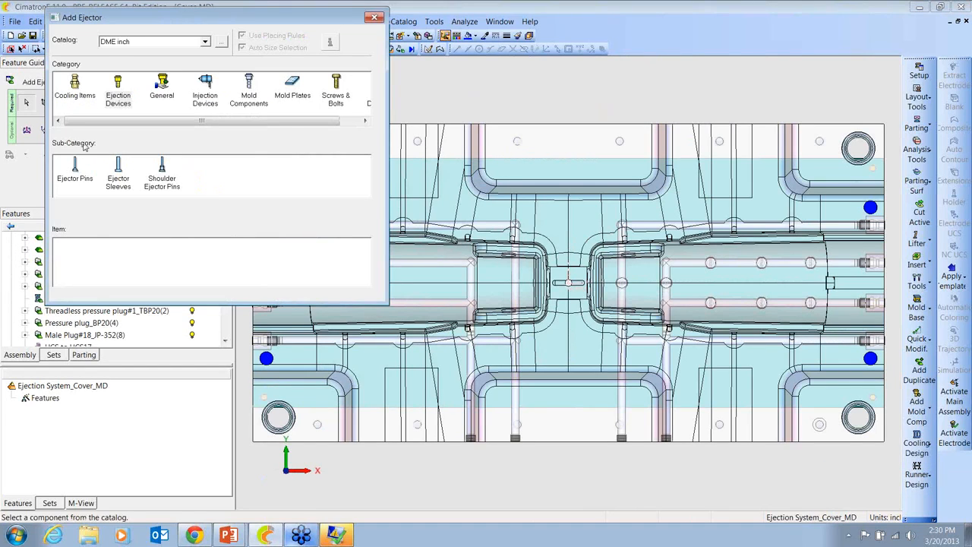
{"action": "left_click", "coordinate": [206, 42]}
{"action": "left_click", "coordinate": [114, 52]}
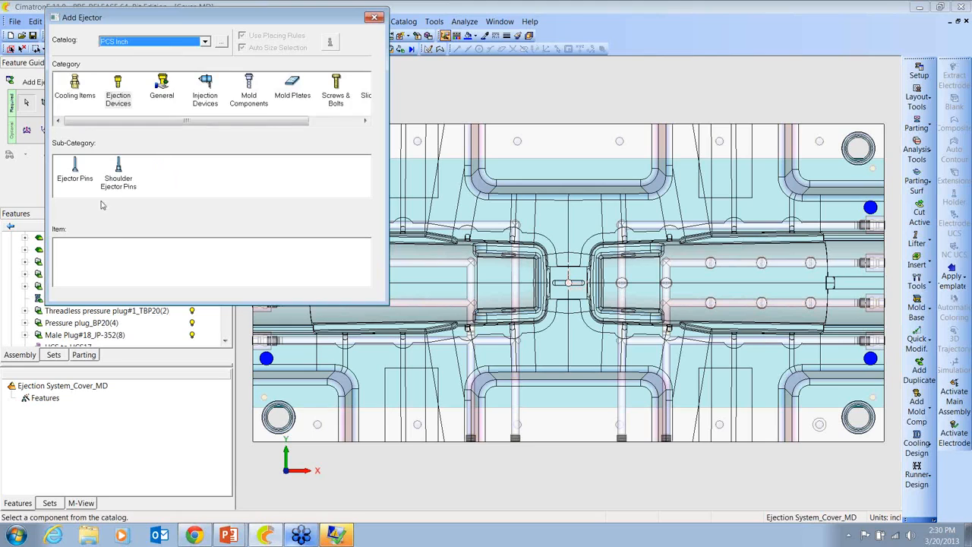
{"action": "left_click", "coordinate": [74, 169]}
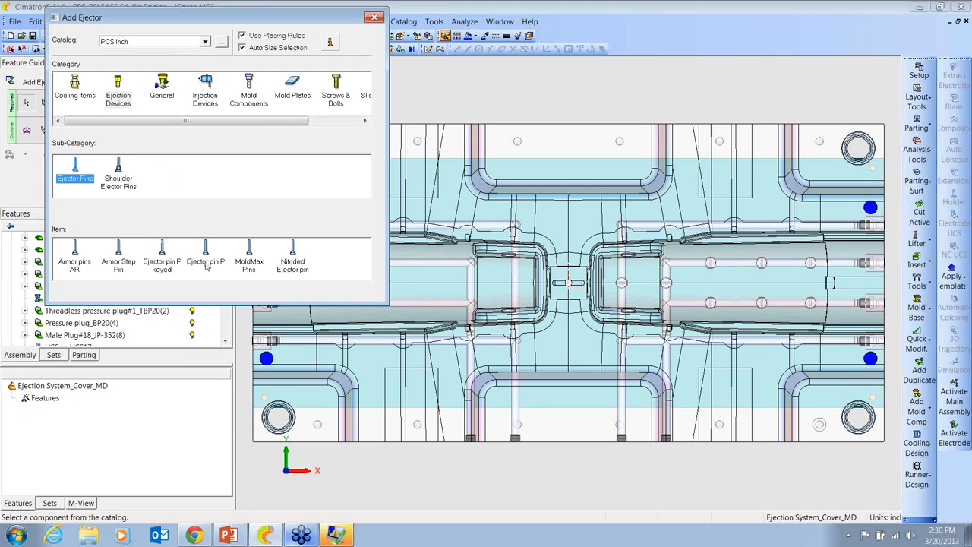
{"action": "left_click", "coordinate": [163, 266]}
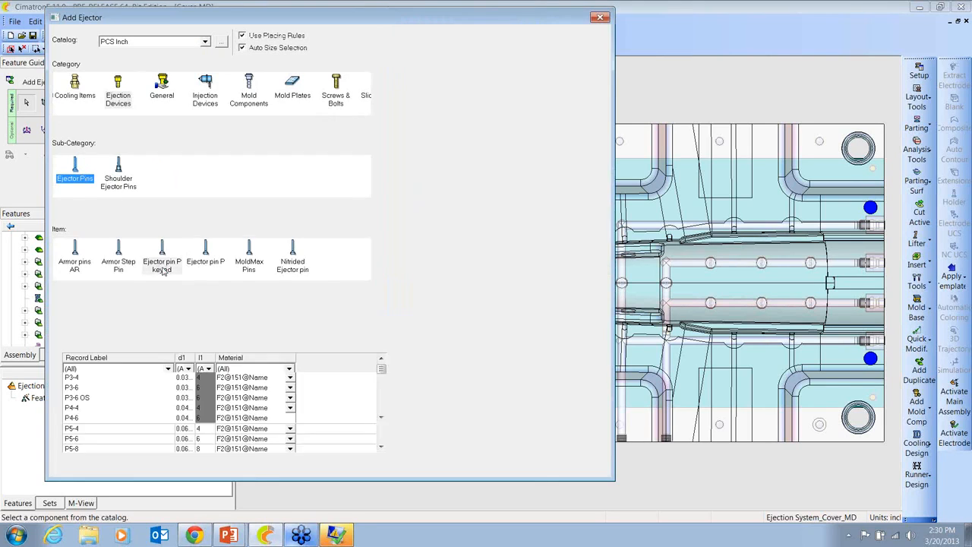
Step: Filter the ejector pin records to a d1 diameter of 0.375 and accept the pin for placement
{"action": "left_click", "coordinate": [188, 368]}
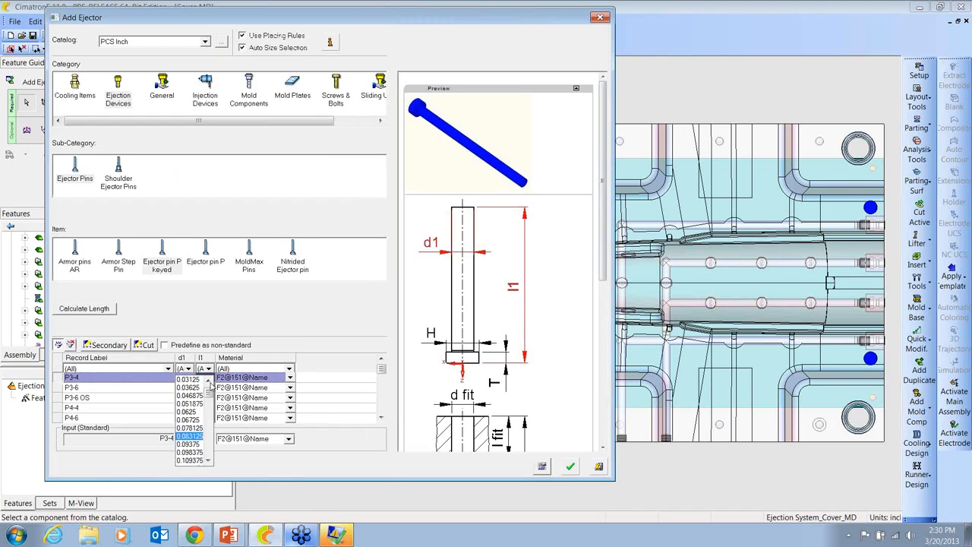
{"action": "left_click_drag", "start_coordinate": [208, 386], "coordinate": [209, 420]}
{"action": "left_click", "coordinate": [209, 465]}
{"action": "left_click", "coordinate": [209, 465]}
{"action": "left_click", "coordinate": [209, 464]}
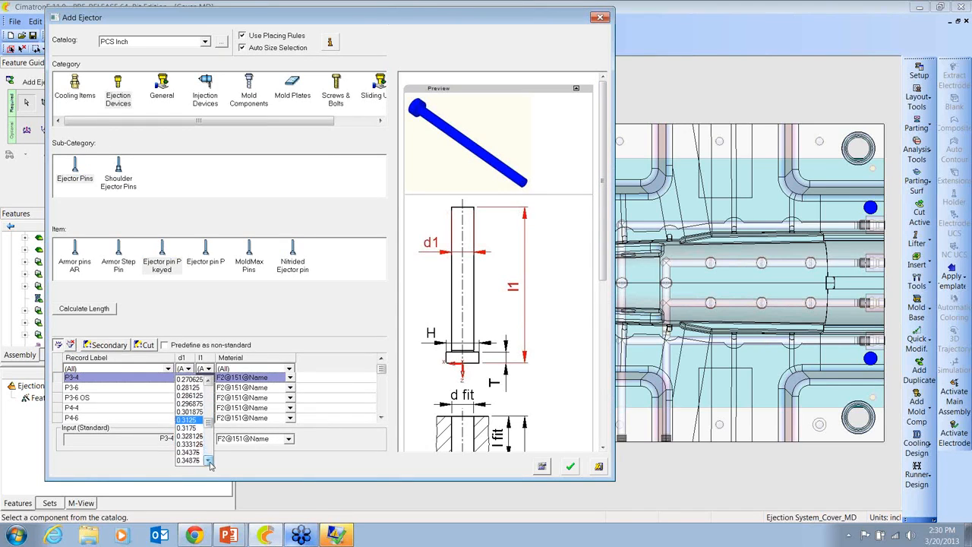
{"action": "left_click", "coordinate": [209, 465]}
{"action": "left_click", "coordinate": [209, 465]}
{"action": "left_click", "coordinate": [209, 464]}
{"action": "left_click", "coordinate": [209, 465]}
{"action": "left_click", "coordinate": [194, 460]}
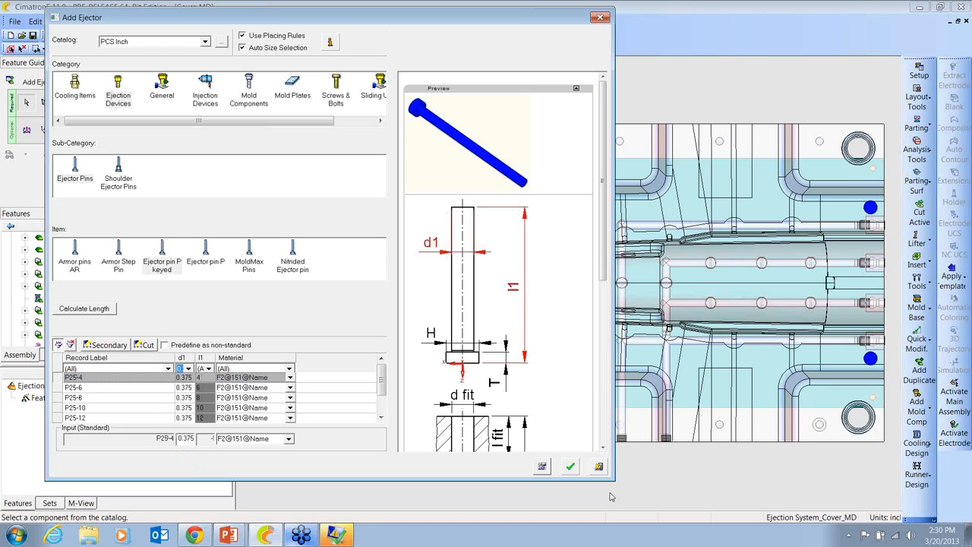
{"action": "left_click", "coordinate": [571, 467]}
Step: Pick the ejection plate's upper face for placing the pins and set the snap increments Delta X and Delta Y to 0.1
{"action": "left_click", "coordinate": [349, 283]}
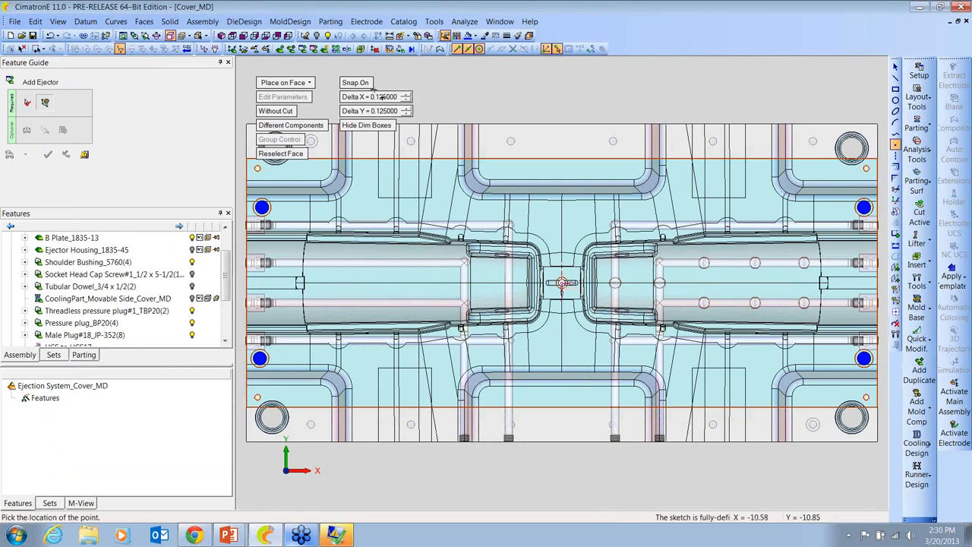
{"action": "left_click", "coordinate": [381, 97]}
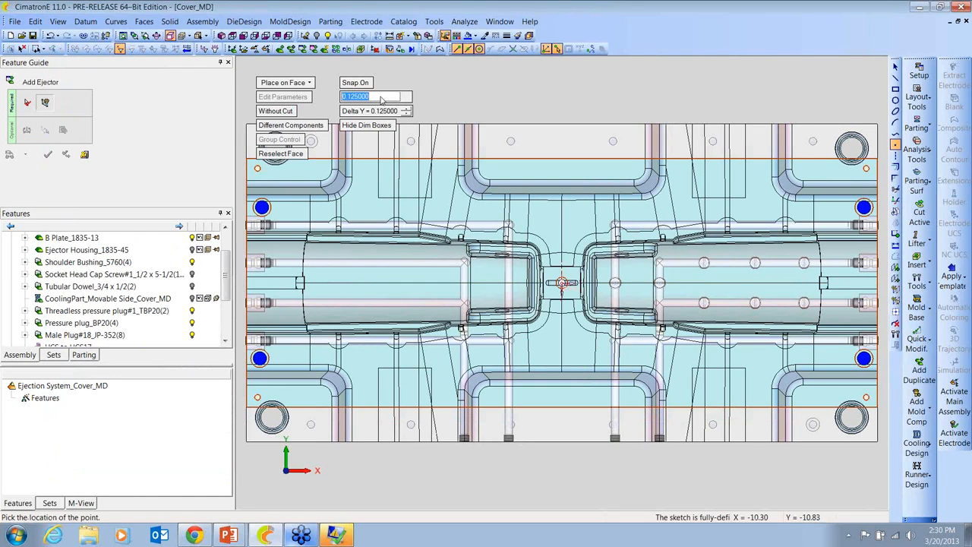
{"action": "type", "text": "1"}
{"action": "key", "text": "Return"}
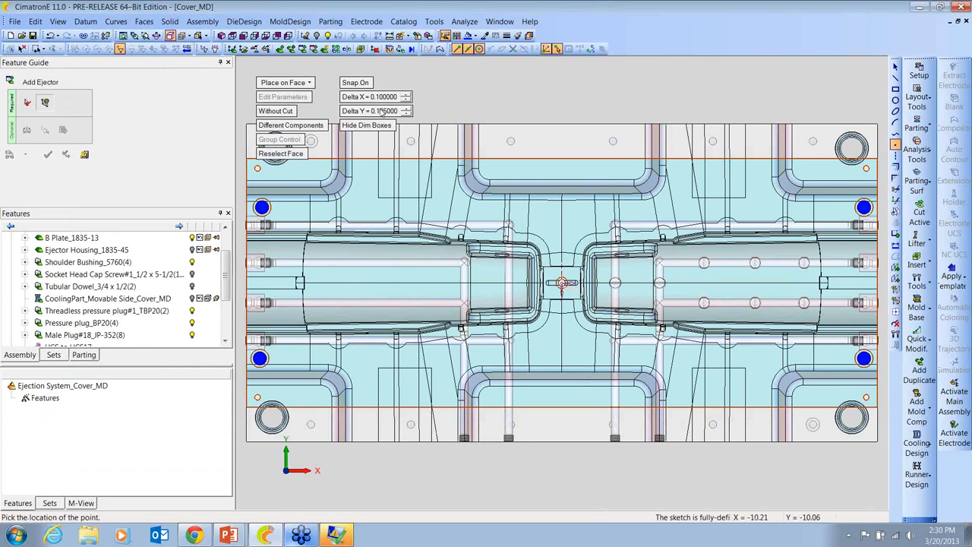
{"action": "left_click", "coordinate": [381, 112]}
{"action": "type", "text": "1"}
{"action": "key", "text": "Return"}
Step: Place six ejector pins at X -14, -10.9 and -7.1, in two rows at Y -1.8 and Y 1.8
{"action": "left_click", "coordinate": [376, 258]}
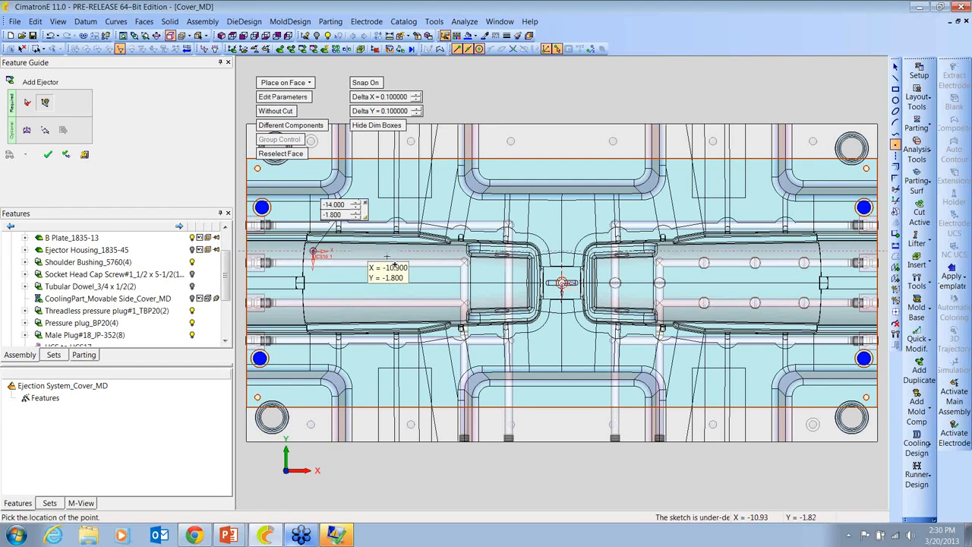
{"action": "left_click", "coordinate": [387, 258]}
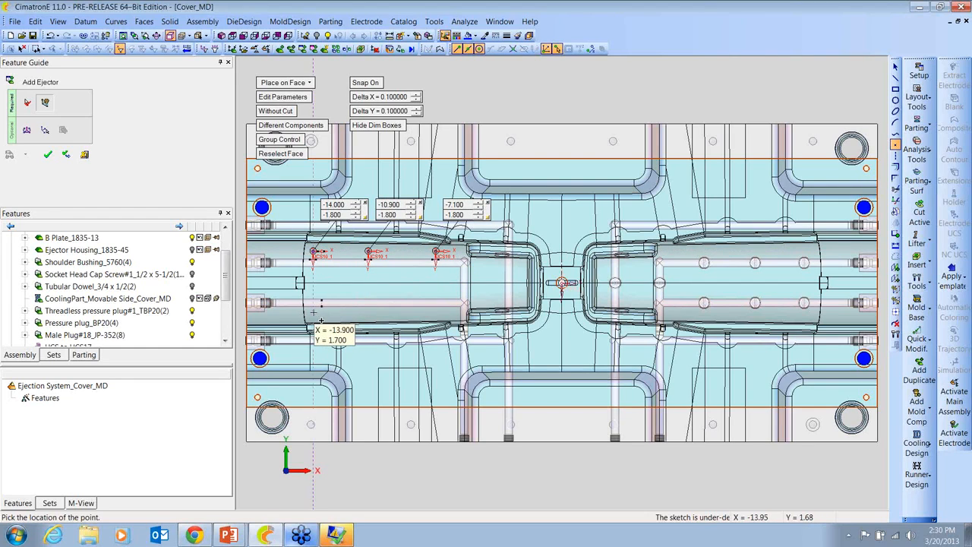
{"action": "left_click", "coordinate": [312, 313]}
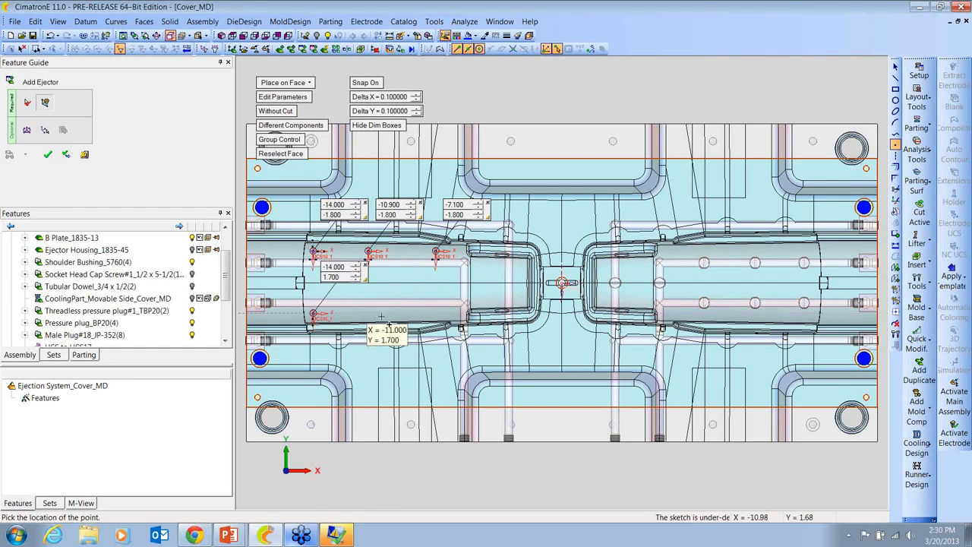
{"action": "left_click", "coordinate": [368, 313]}
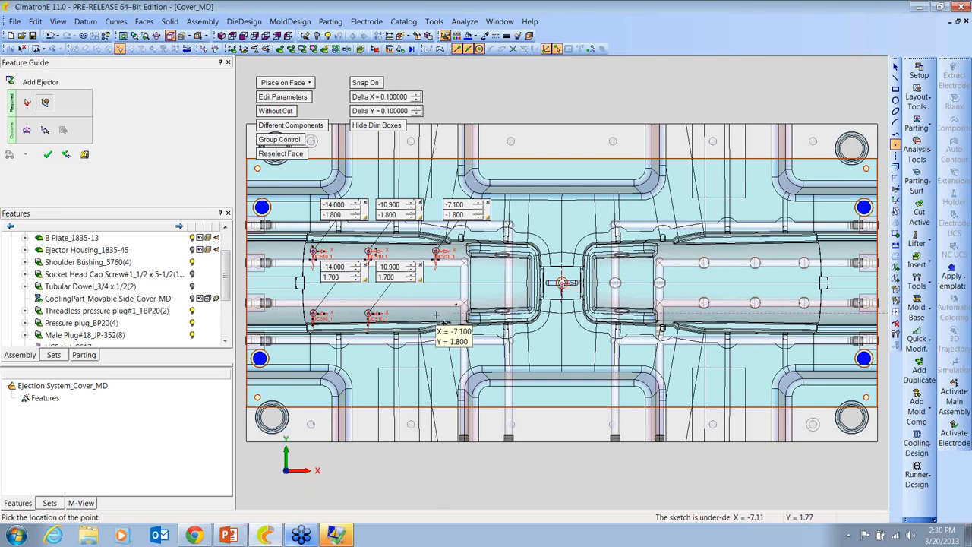
{"action": "left_click", "coordinate": [437, 315]}
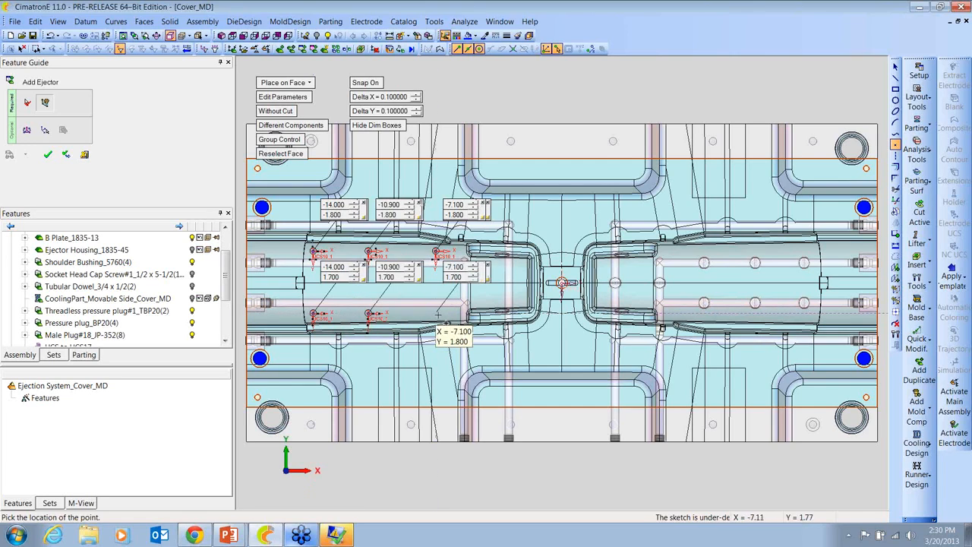
{"action": "left_click", "coordinate": [411, 278]}
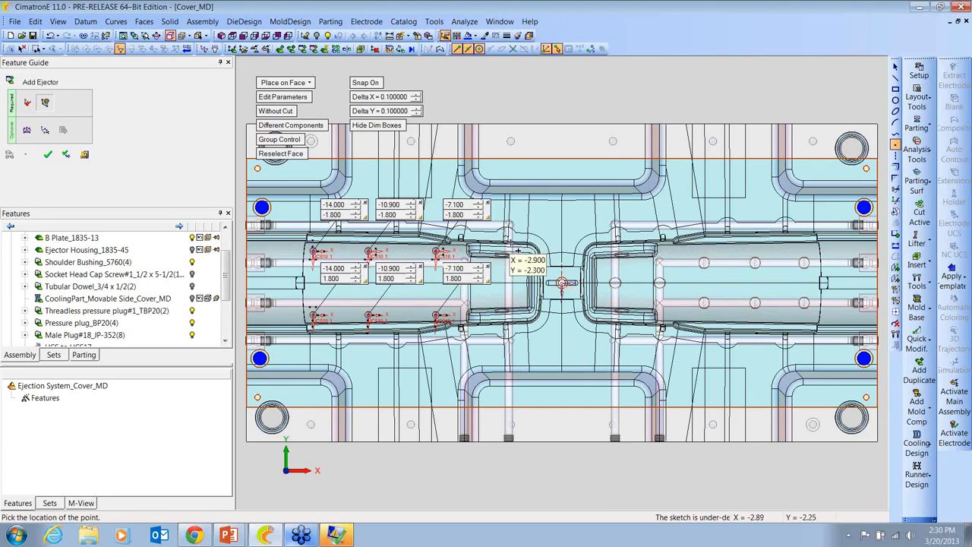
Step: Check the six pins in an isometric view and apply them to the ejection system
{"action": "right_click_drag", "start_coordinate": [529, 237], "coordinate": [545, 261], "text": "ctrl"}
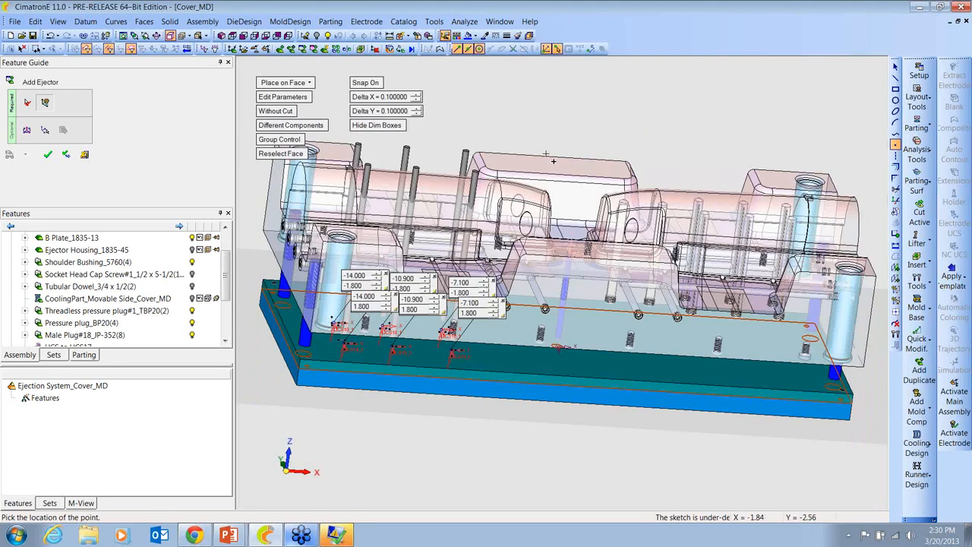
{"action": "right_click", "coordinate": [571, 88]}
{"action": "left_click", "coordinate": [587, 93]}
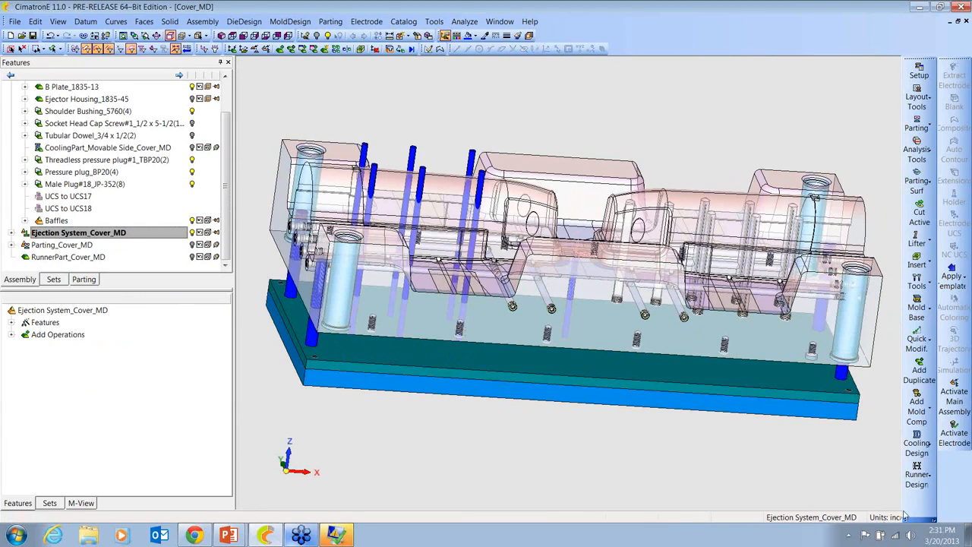
Step: Trim the six ejector pins to the movable side with a shaped trim and a Delta Z offset of 0.015
{"action": "left_click", "coordinate": [908, 522]}
{"action": "left_click", "coordinate": [819, 497]}
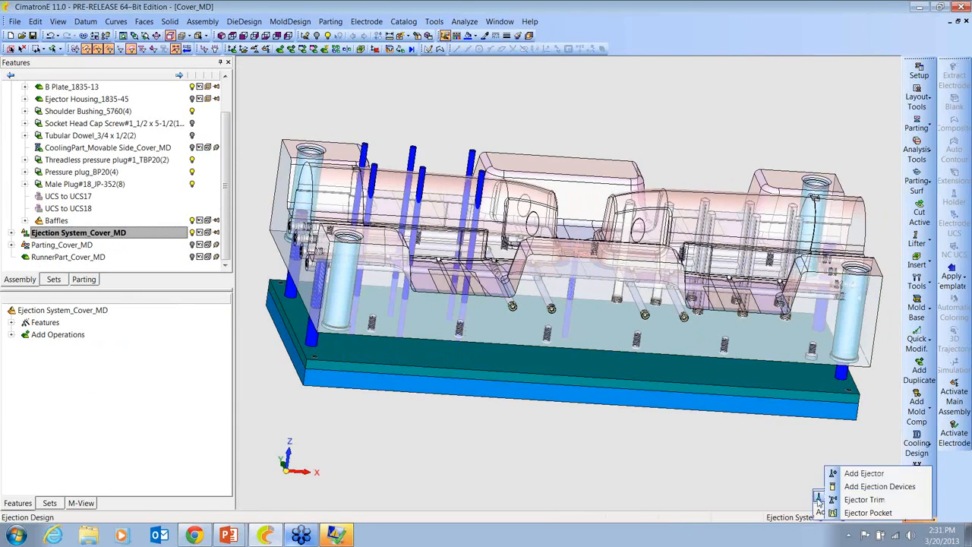
{"action": "left_click", "coordinate": [861, 503]}
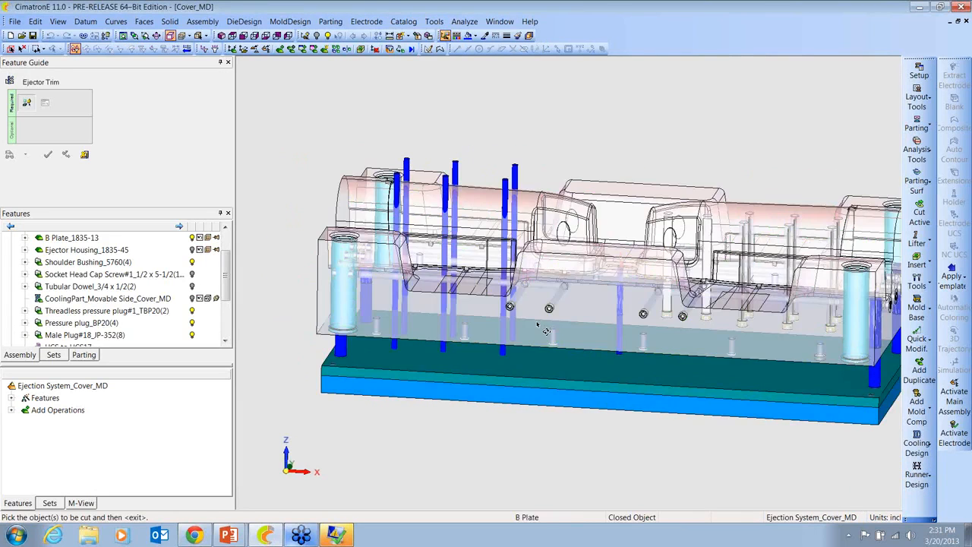
{"action": "left_click_drag", "start_coordinate": [524, 211], "coordinate": [524, 212]}
{"action": "middle_click", "coordinate": [547, 174]}
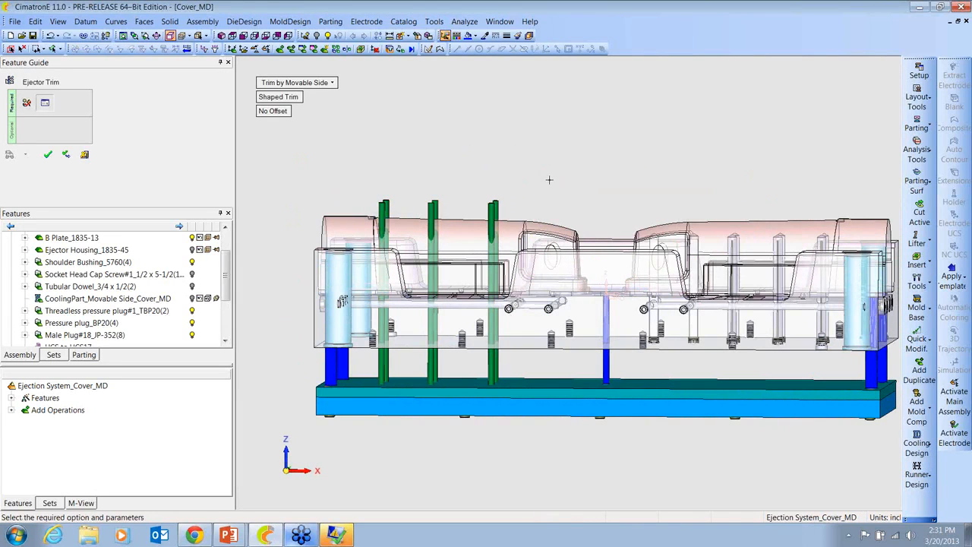
{"action": "left_click", "coordinate": [274, 111]}
{"action": "left_click", "coordinate": [292, 126]}
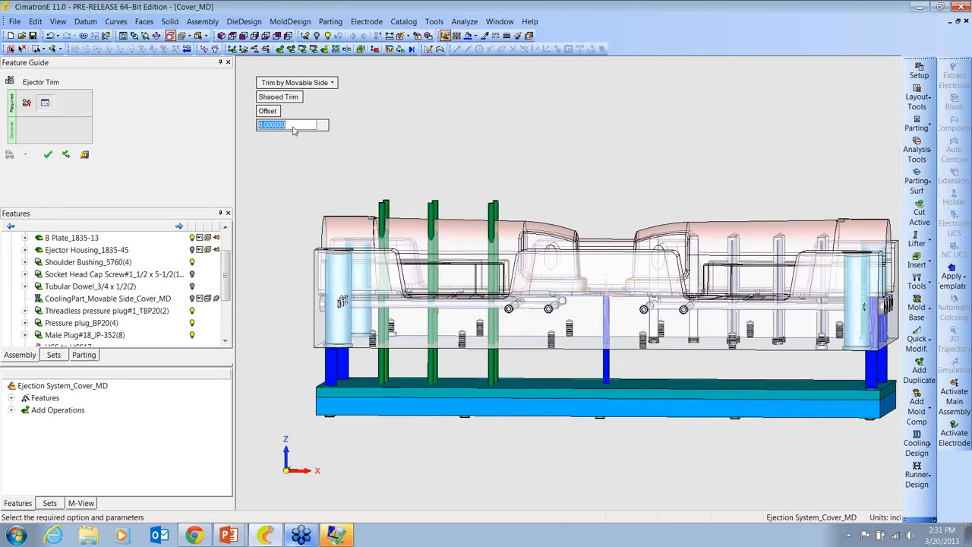
{"action": "type", "text": ".015"}
{"action": "key", "text": "Return"}
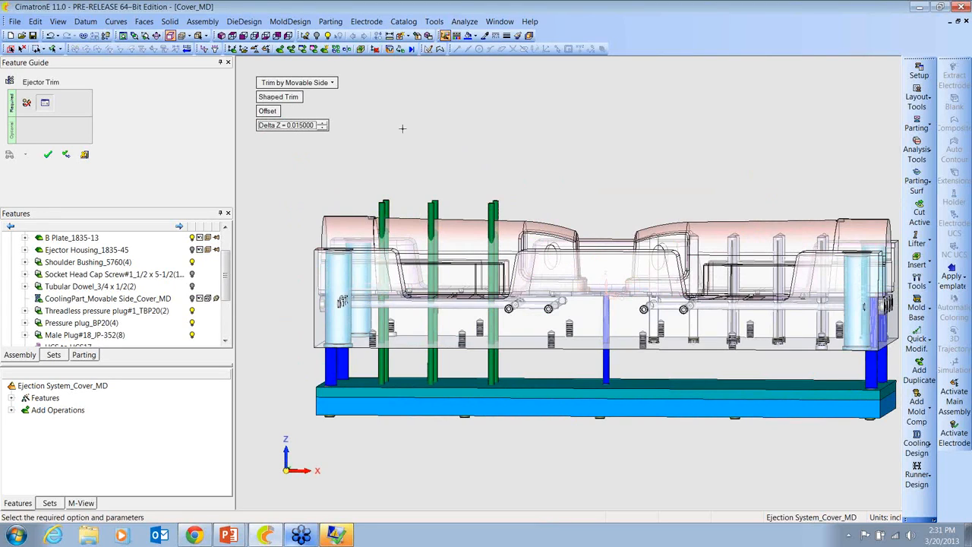
{"action": "middle_click", "coordinate": [410, 130]}
{"action": "left_click", "coordinate": [410, 130]}
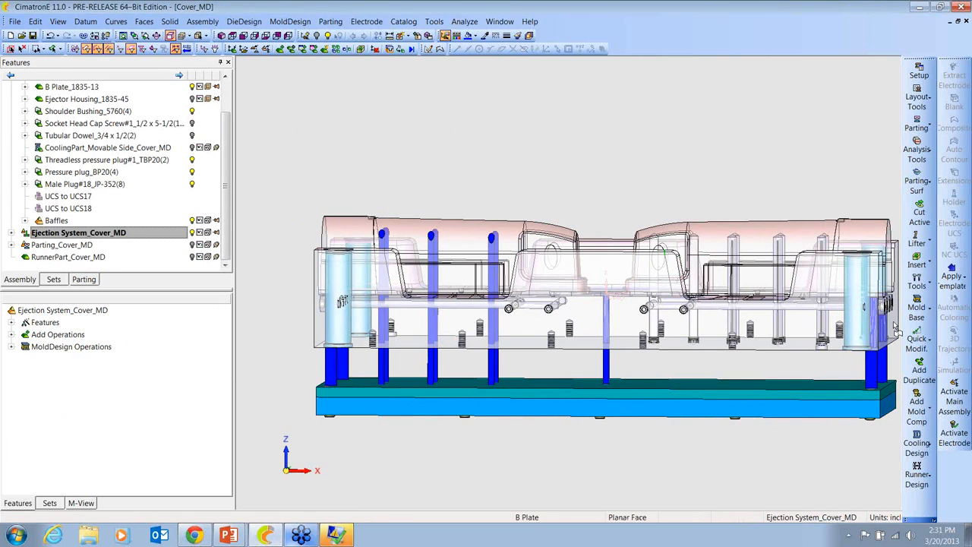
Step: Cut ejector pockets for the six pins with a constant fit length of 1 and the preset diameter clearance
{"action": "left_click", "coordinate": [907, 522]}
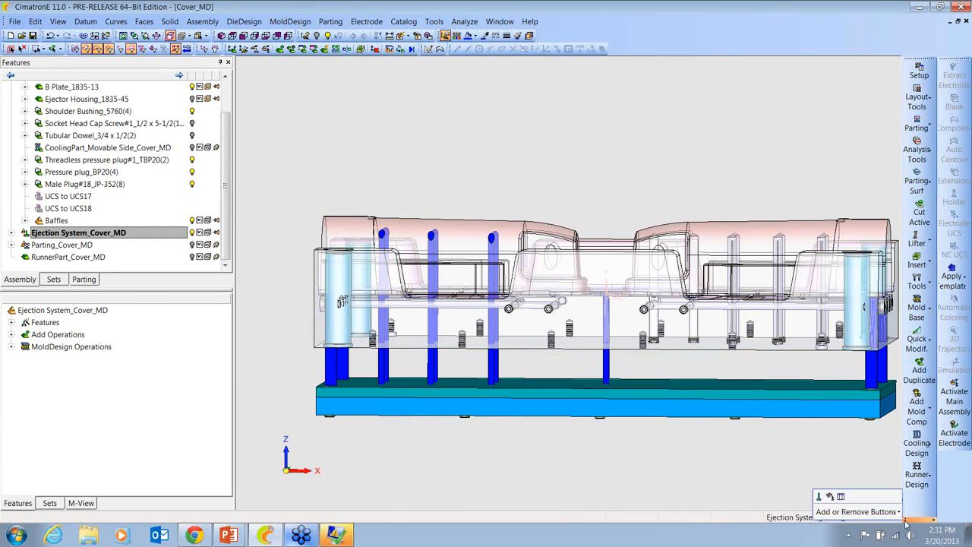
{"action": "left_click", "coordinate": [829, 497]}
{"action": "left_click", "coordinate": [860, 510]}
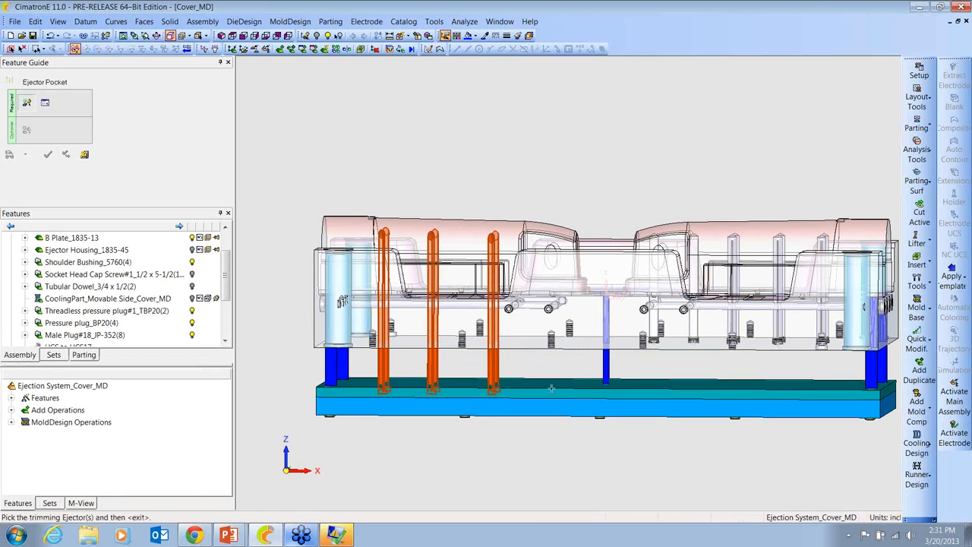
{"action": "middle_click", "coordinate": [564, 354]}
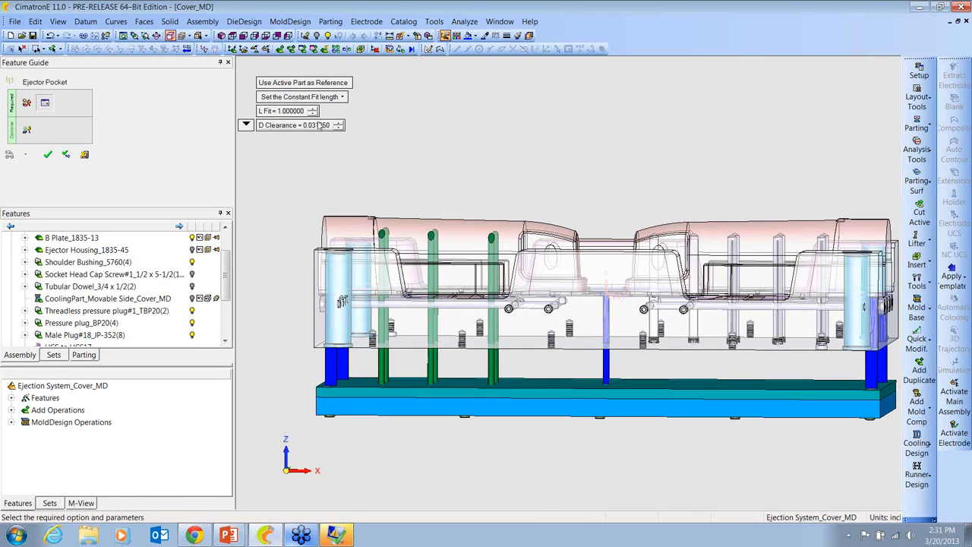
{"action": "left_click", "coordinate": [48, 155]}
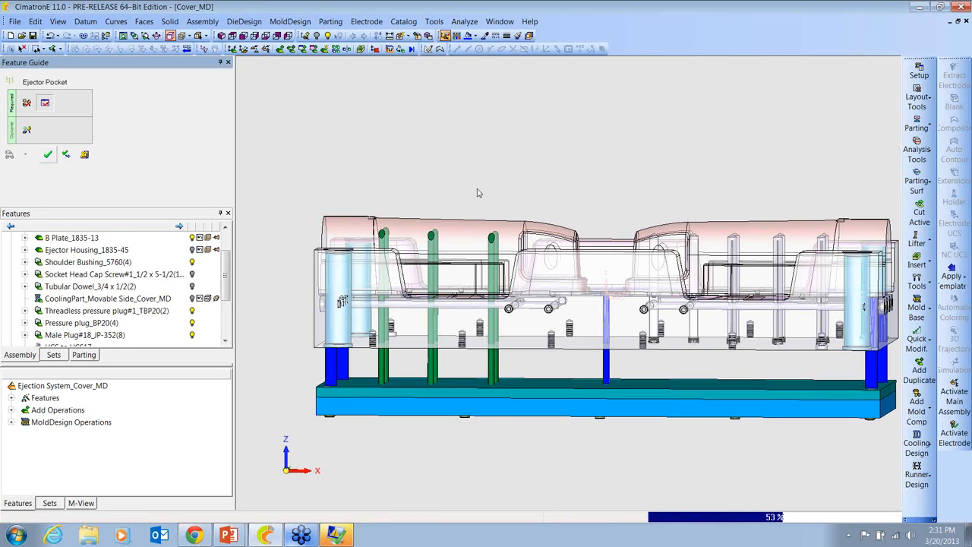
Step: Hide the ejector plate and inspect the pin head pockets on the underside of the retainer plate
{"action": "left_click", "coordinate": [502, 420]}
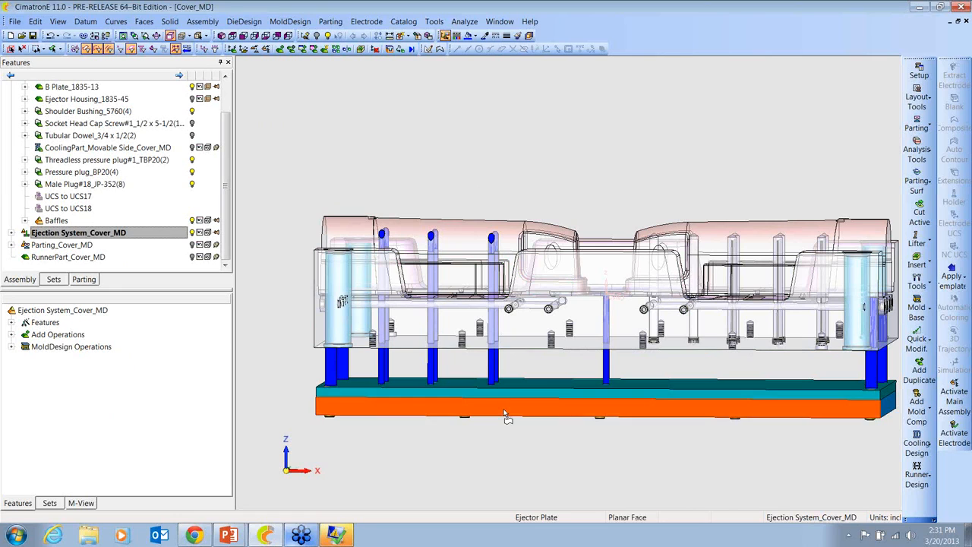
{"action": "left_click", "coordinate": [316, 36]}
{"action": "middle_click_drag", "start_coordinate": [523, 415], "coordinate": [531, 306]}
{"action": "right_click_drag", "start_coordinate": [531, 306], "coordinate": [470, 285], "text": "ctrl"}
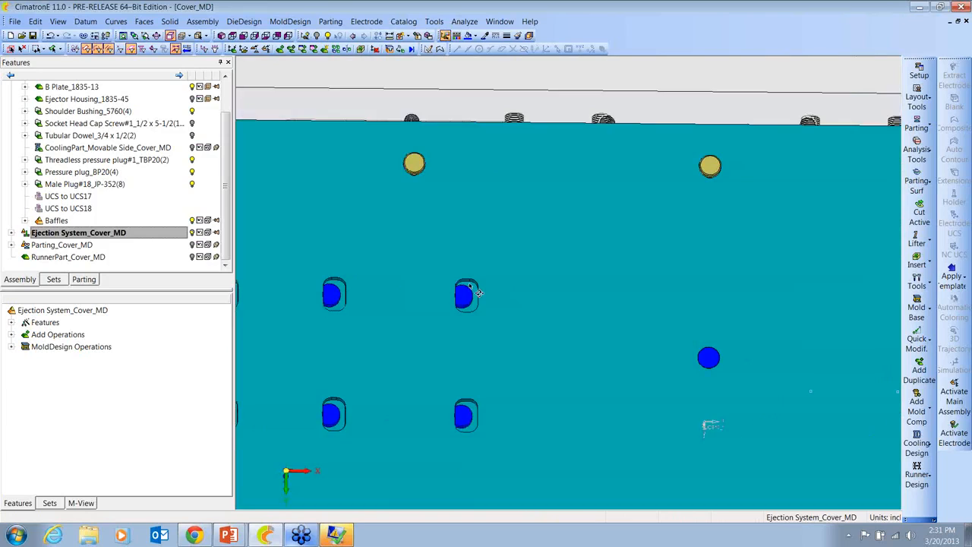
{"action": "right_click_drag", "start_coordinate": [411, 309], "coordinate": [564, 304], "text": "ctrl"}
{"action": "middle_click_drag", "start_coordinate": [559, 311], "coordinate": [550, 416]}
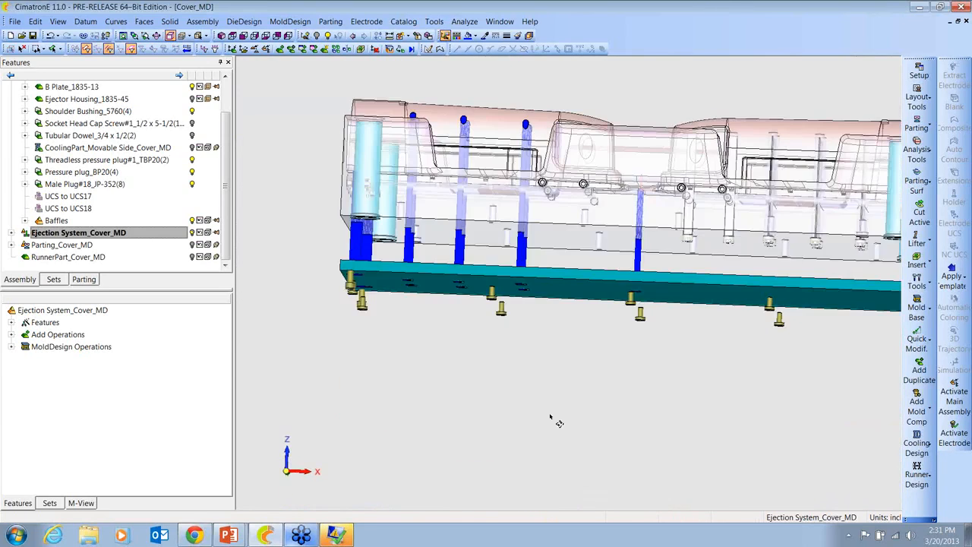
Step: Examine the trimmed pin tips and the clearance holes through the B plate from several angles
{"action": "right_click_drag", "start_coordinate": [523, 317], "coordinate": [540, 327], "text": "ctrl"}
{"action": "middle_click_drag", "start_coordinate": [540, 327], "coordinate": [647, 388]}
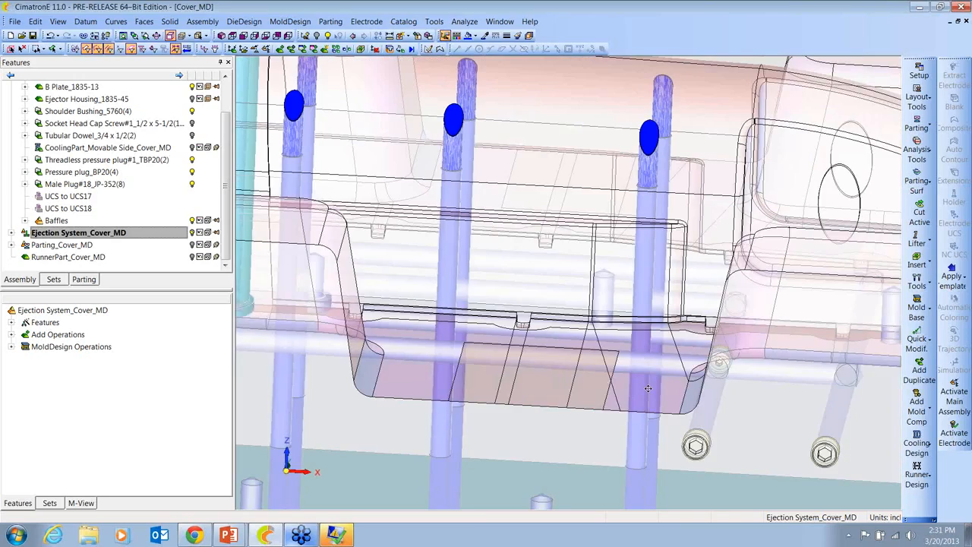
{"action": "middle_click_drag", "start_coordinate": [493, 263], "coordinate": [662, 384], "text": "ctrl"}
{"action": "right_click_drag", "start_coordinate": [662, 384], "coordinate": [646, 330], "text": "ctrl"}
{"action": "middle_click_drag", "start_coordinate": [646, 330], "coordinate": [451, 235], "text": "ctrl"}
{"action": "right_click_drag", "start_coordinate": [451, 235], "coordinate": [603, 335], "text": "ctrl"}
{"action": "middle_click_drag", "start_coordinate": [603, 335], "coordinate": [568, 364], "text": "ctrl"}
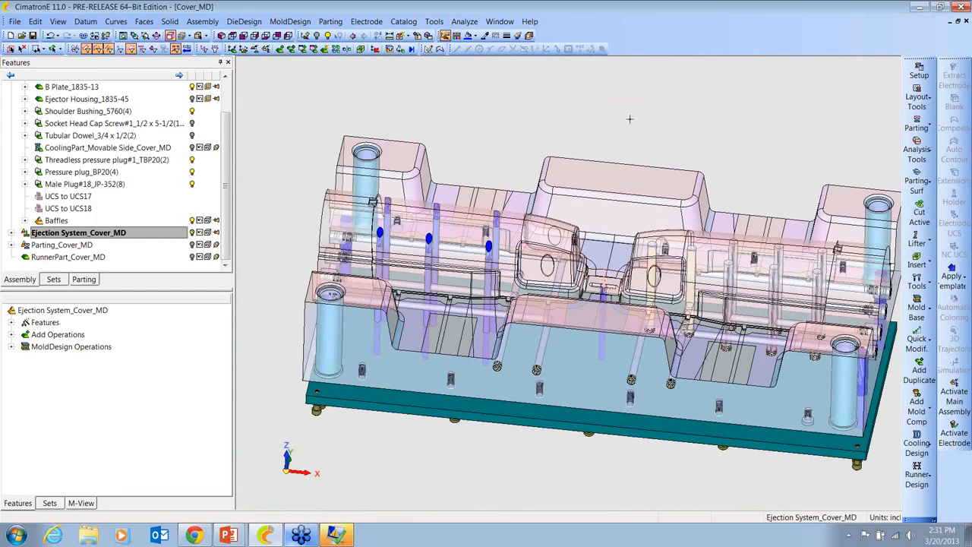
{"action": "right_click_drag", "start_coordinate": [629, 122], "coordinate": [611, 189], "text": "ctrl"}
{"action": "middle_click_drag", "start_coordinate": [611, 189], "coordinate": [591, 181], "text": "ctrl"}
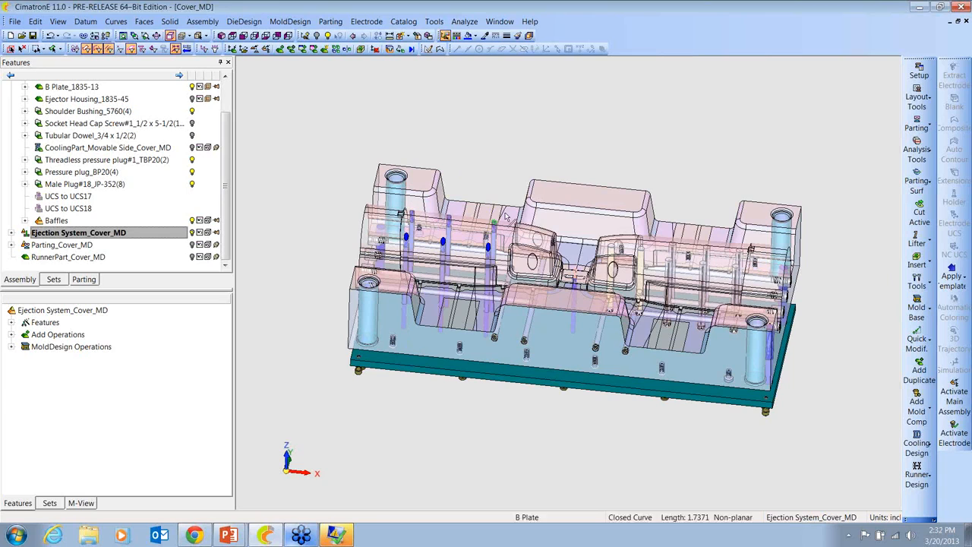
{"action": "middle_click_drag", "start_coordinate": [521, 161], "coordinate": [508, 151], "text": "ctrl"}
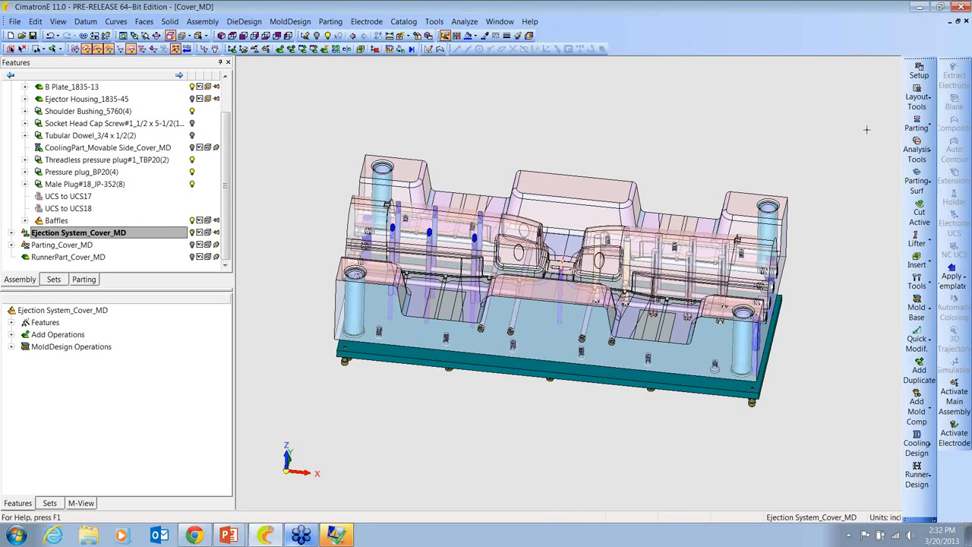
Step: Close Cover_MD without saving and open A-Clamping Plate_NC.elt from the MD_Fin folder, continuing with its broken connections
{"action": "left_click", "coordinate": [966, 21]}
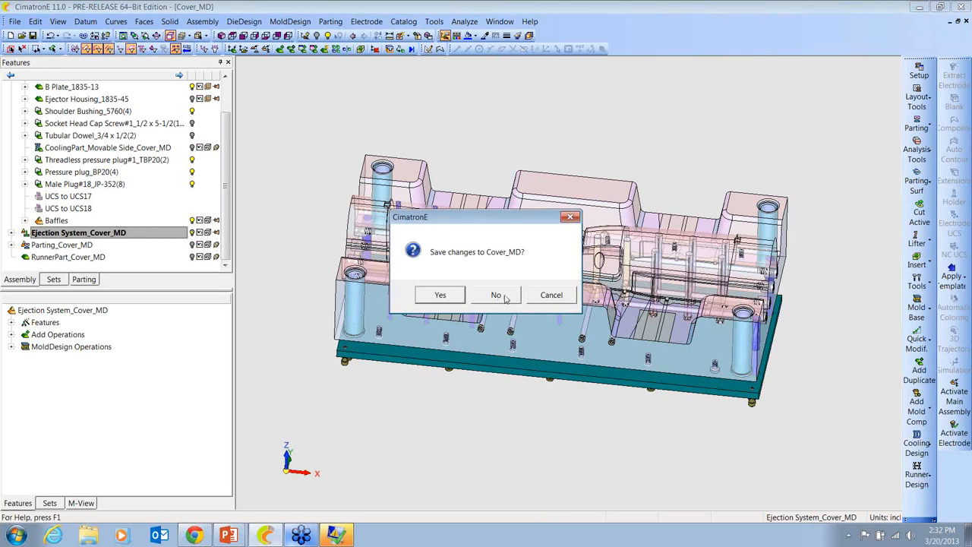
{"action": "left_click", "coordinate": [501, 295]}
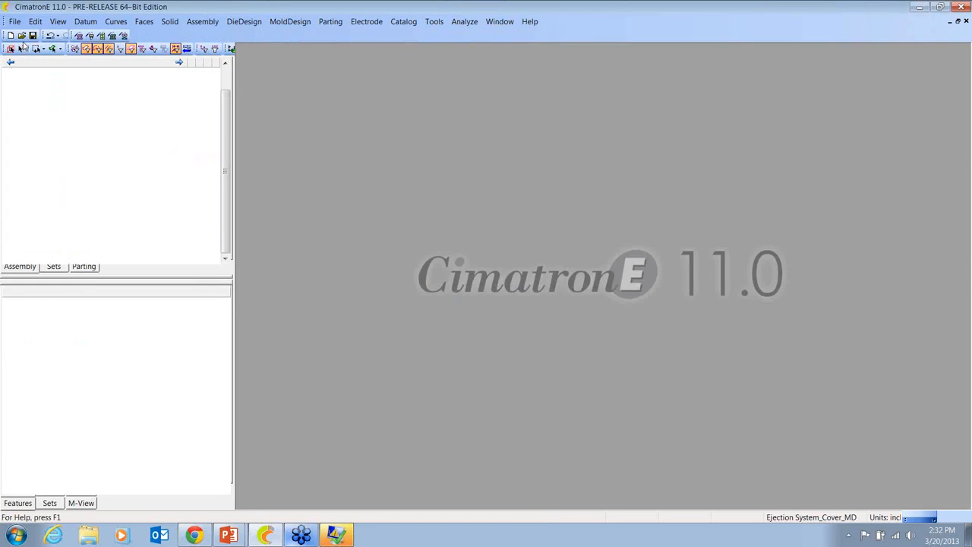
{"action": "left_click", "coordinate": [22, 36]}
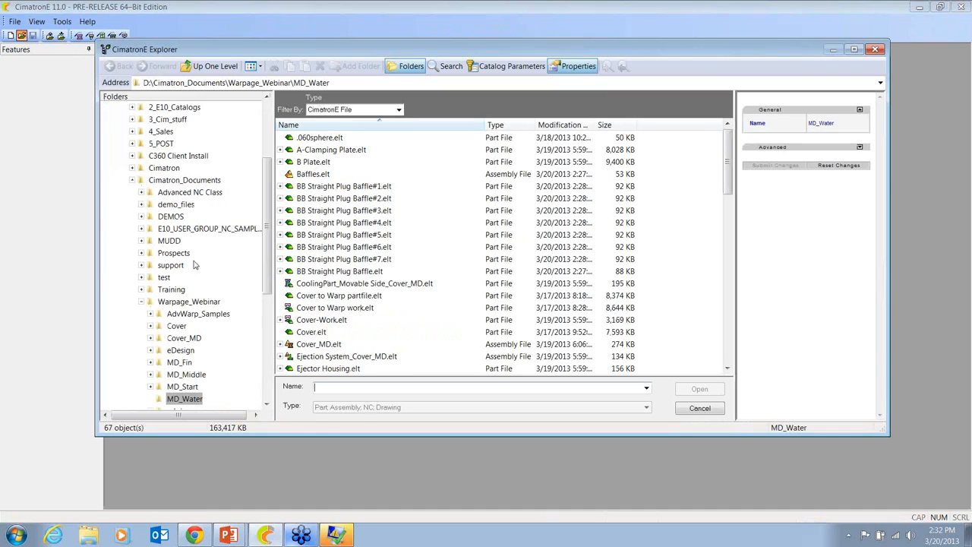
{"action": "left_click", "coordinate": [182, 363]}
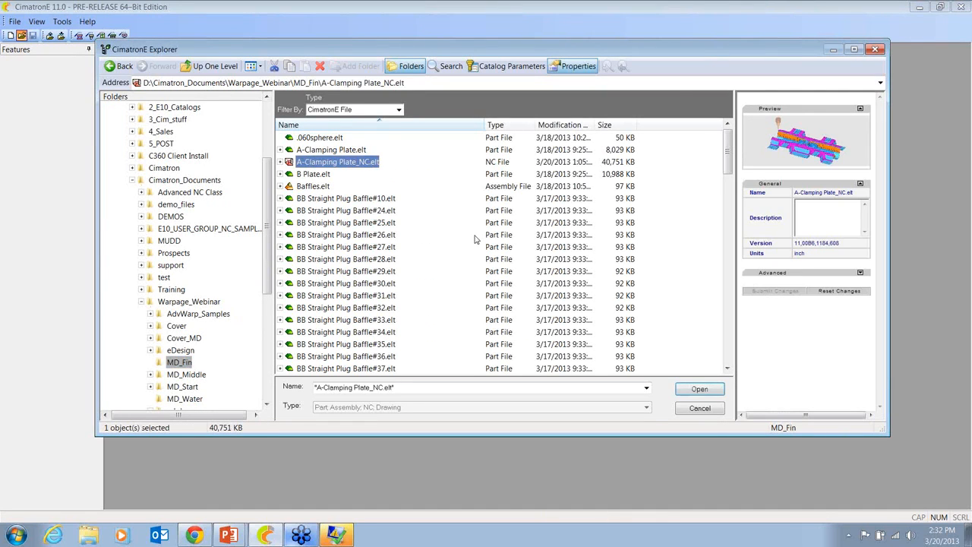
{"action": "left_click", "coordinate": [702, 390]}
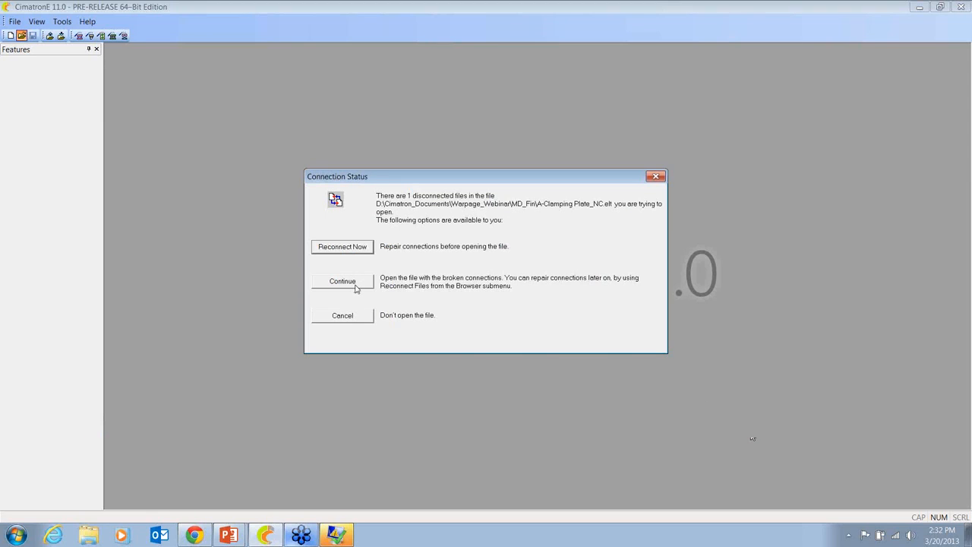
{"action": "left_click", "coordinate": [343, 282]}
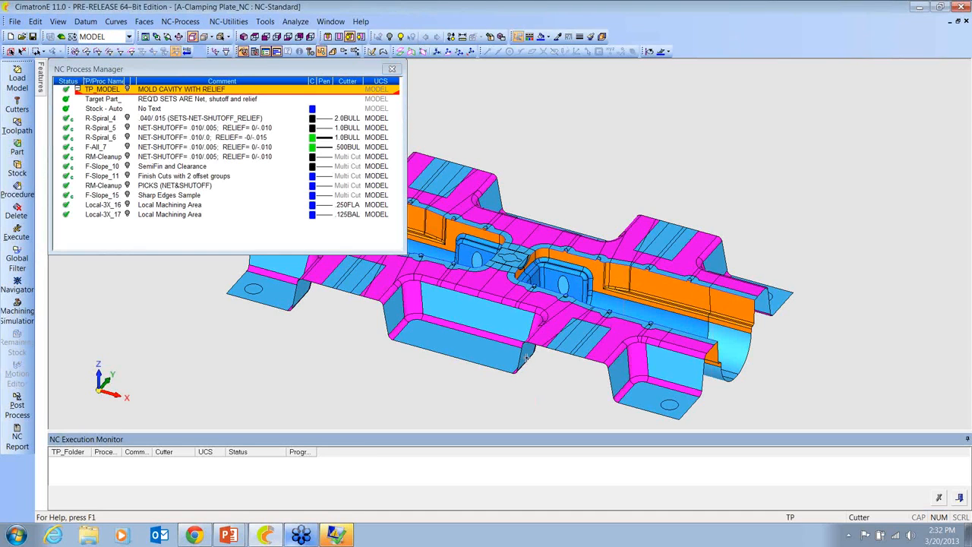
Step: Move the NC Process Manager clear of the model and examine the cavity's colour-coded net, shutoff and relief surfaces up close
{"action": "middle_click_drag", "start_coordinate": [526, 359], "coordinate": [639, 353]}
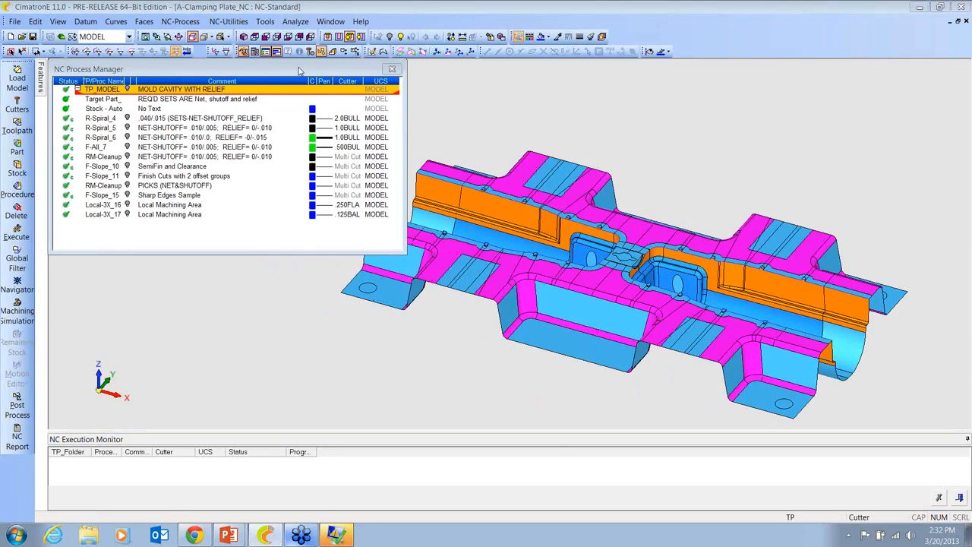
{"action": "left_click_drag", "start_coordinate": [298, 70], "coordinate": [269, 49]}
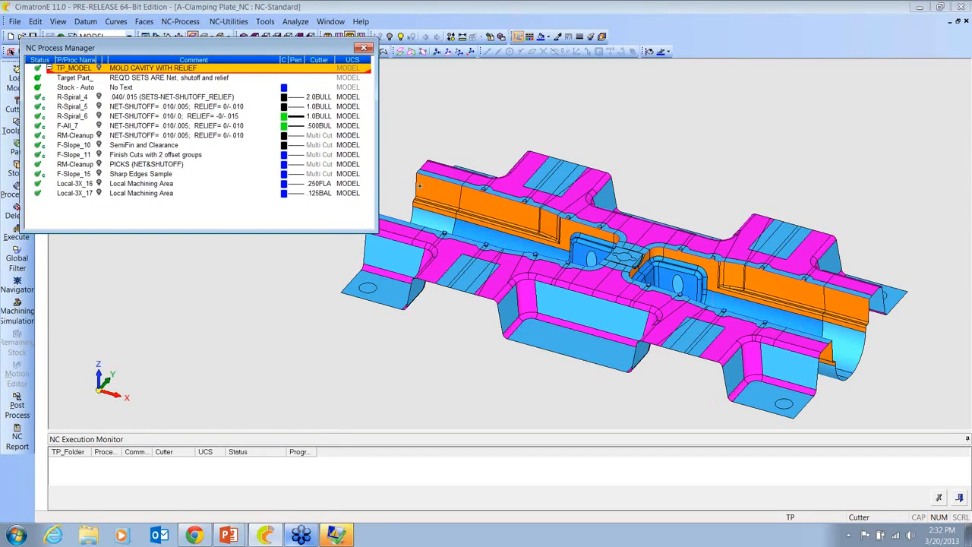
{"action": "scroll", "coordinate": [537, 346], "scroll_direction": "up", "scroll_amount": 5}
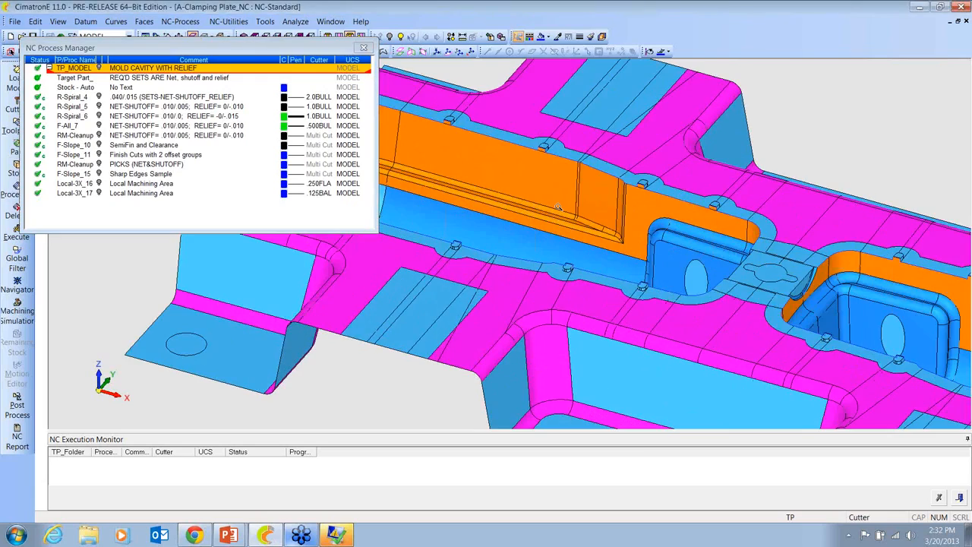
{"action": "middle_click_drag", "start_coordinate": [654, 224], "coordinate": [567, 268]}
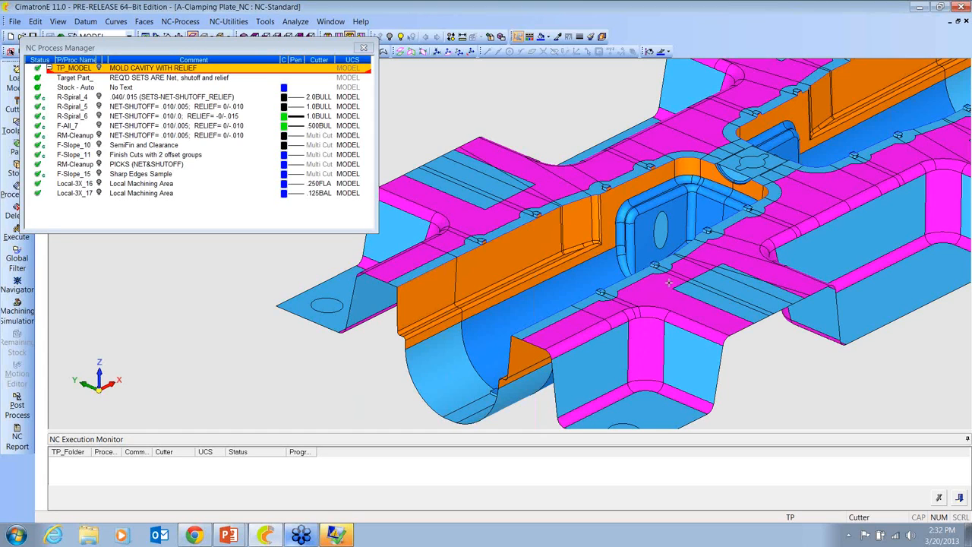
{"action": "scroll", "coordinate": [655, 356], "scroll_direction": "up", "scroll_amount": 10}
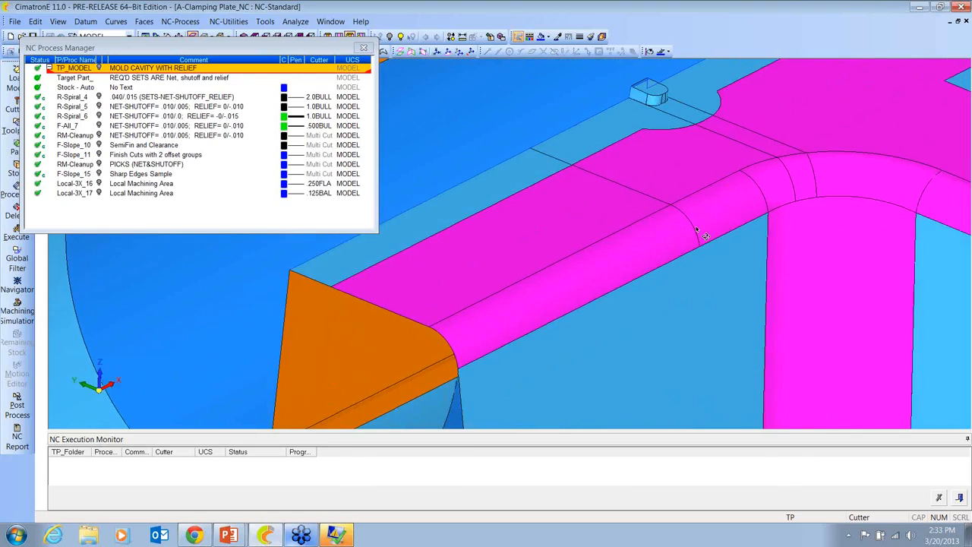
{"action": "middle_click_drag", "start_coordinate": [696, 228], "coordinate": [732, 223]}
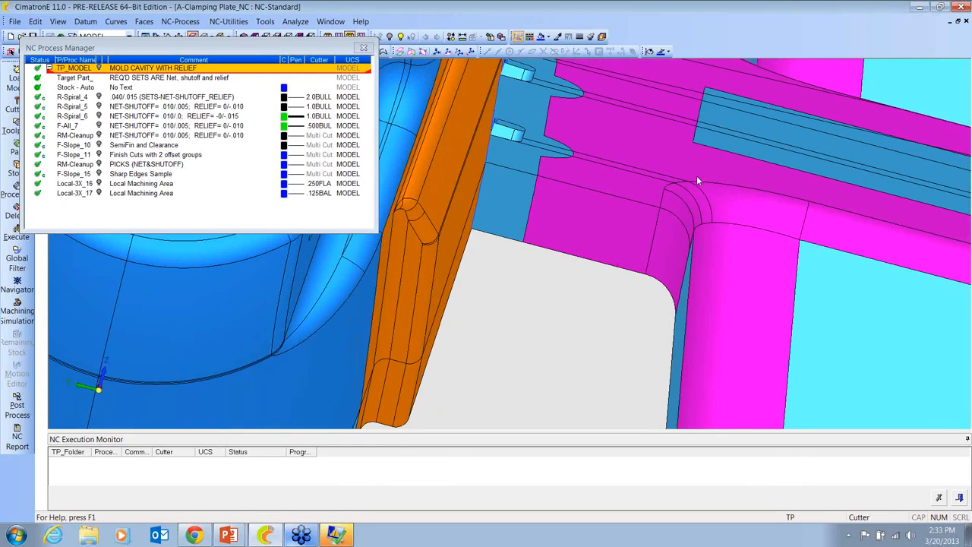
{"action": "middle_click_drag", "start_coordinate": [746, 266], "coordinate": [672, 308]}
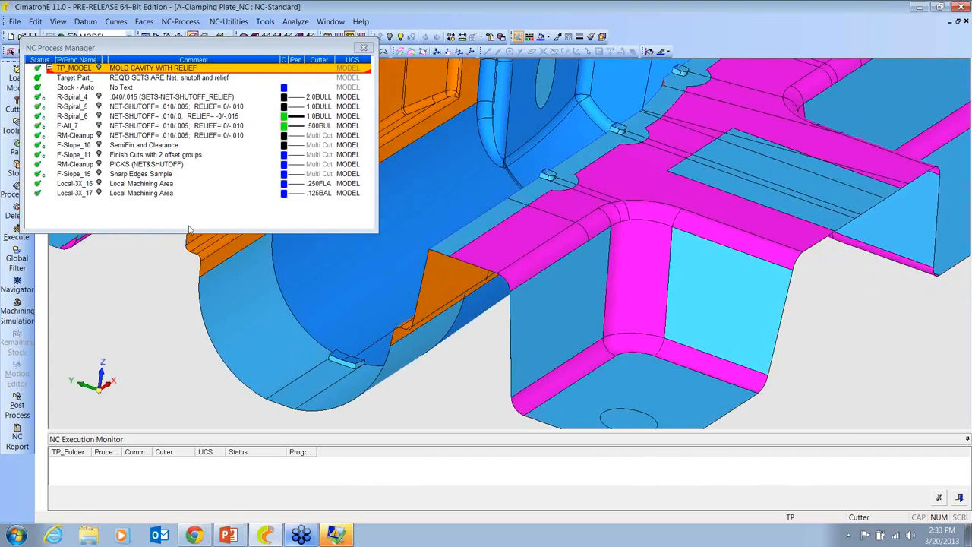
Step: Show the toolpath of the F-Slope_10 SemiFin and Clearance procedure in wireframe and inspect it around a corner interlock
{"action": "left_click", "coordinate": [81, 149]}
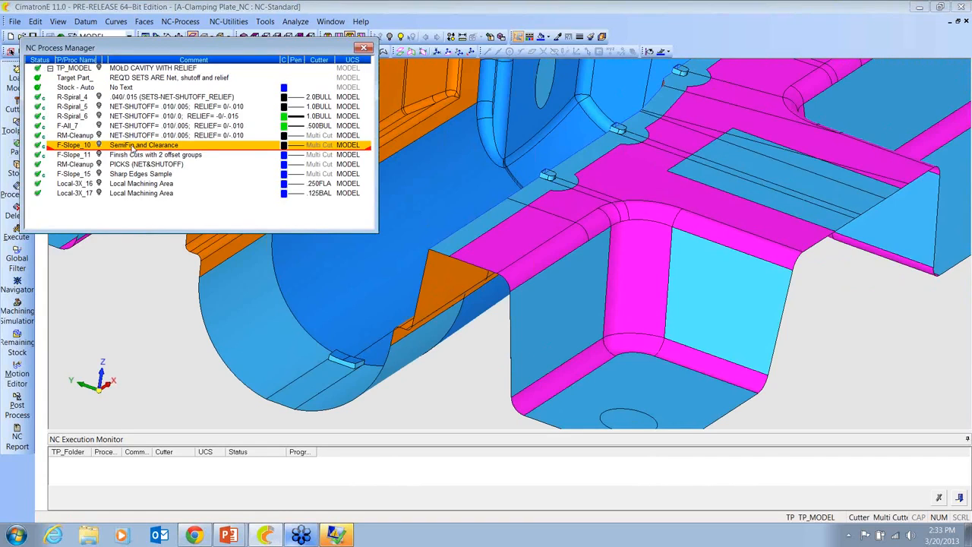
{"action": "left_click", "coordinate": [99, 145]}
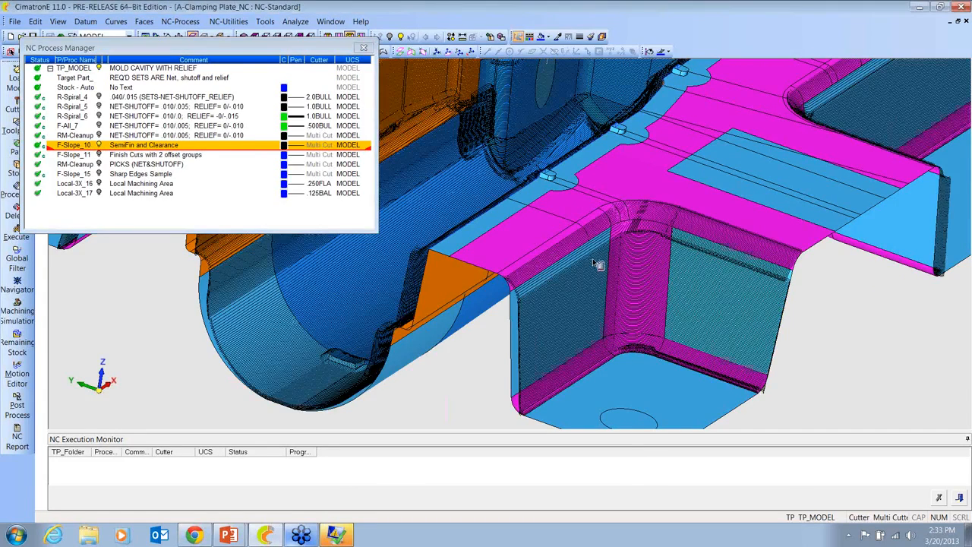
{"action": "middle_click_drag", "start_coordinate": [598, 264], "coordinate": [677, 330]}
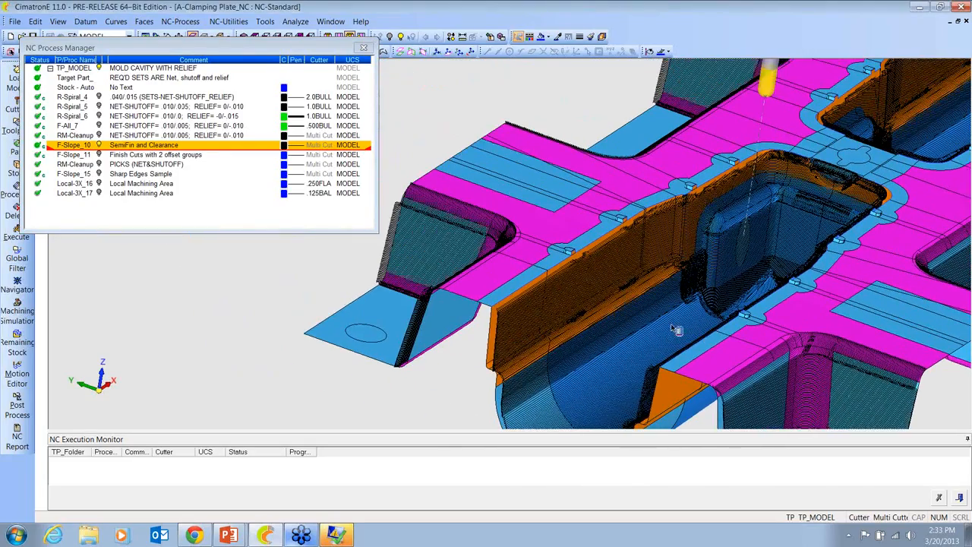
{"action": "key", "text": "ctrl+w"}
{"action": "scroll", "coordinate": [669, 265], "scroll_direction": "up", "scroll_amount": 5}
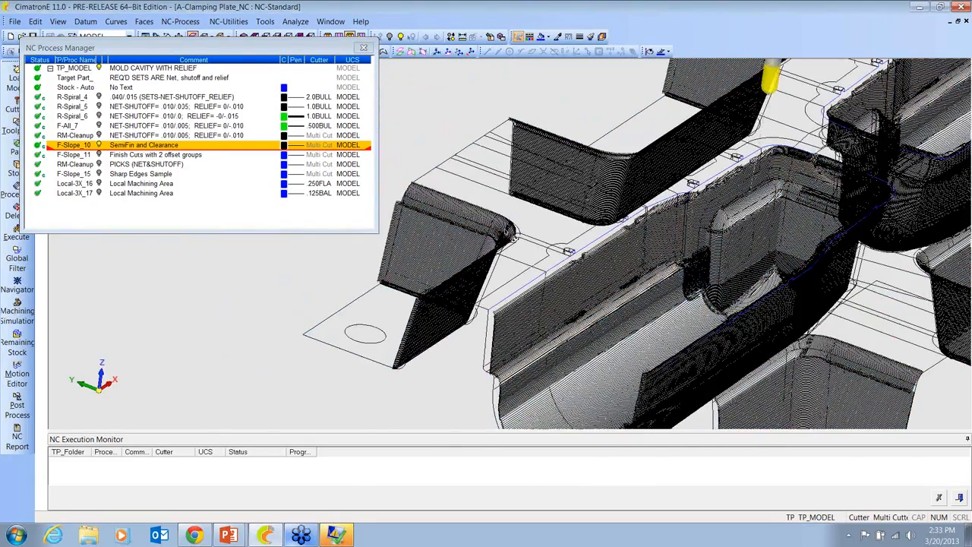
{"action": "scroll", "coordinate": [669, 266], "scroll_direction": "up", "scroll_amount": 4}
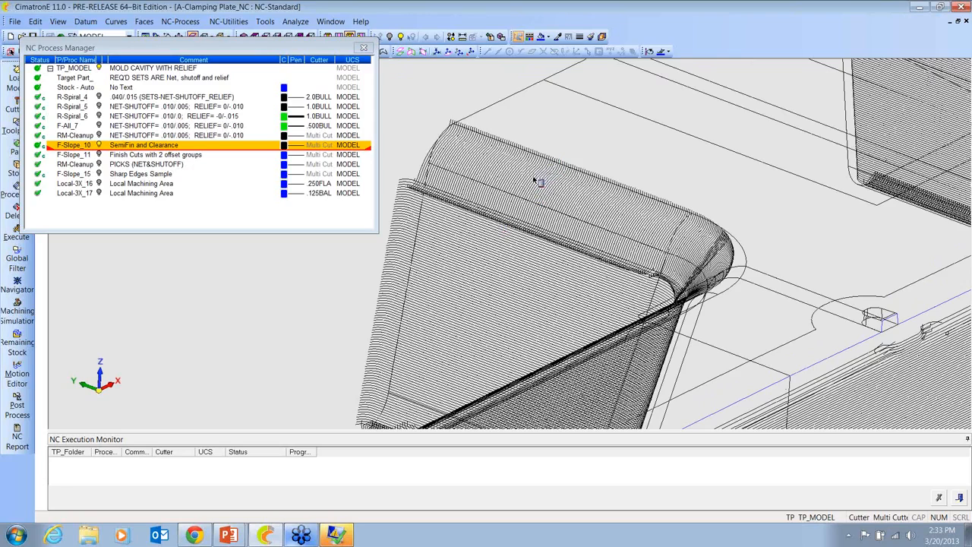
Step: Return to shaded display, inspect the SemiFin and Clearance toolpath along the interlock and cavity wall, and hide that toolpath
{"action": "key", "text": "ctrl+w"}
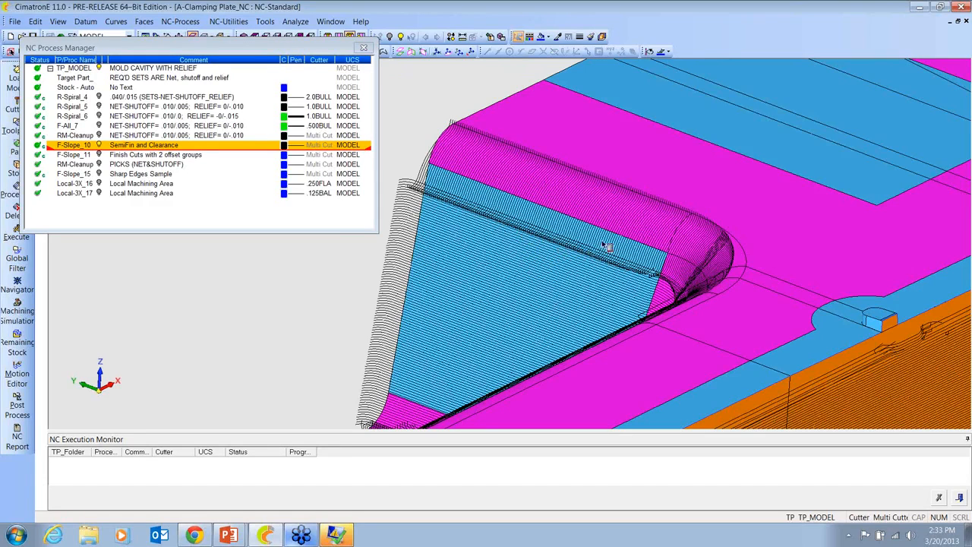
{"action": "right_click_drag", "start_coordinate": [623, 247], "coordinate": [725, 340], "text": "ctrl"}
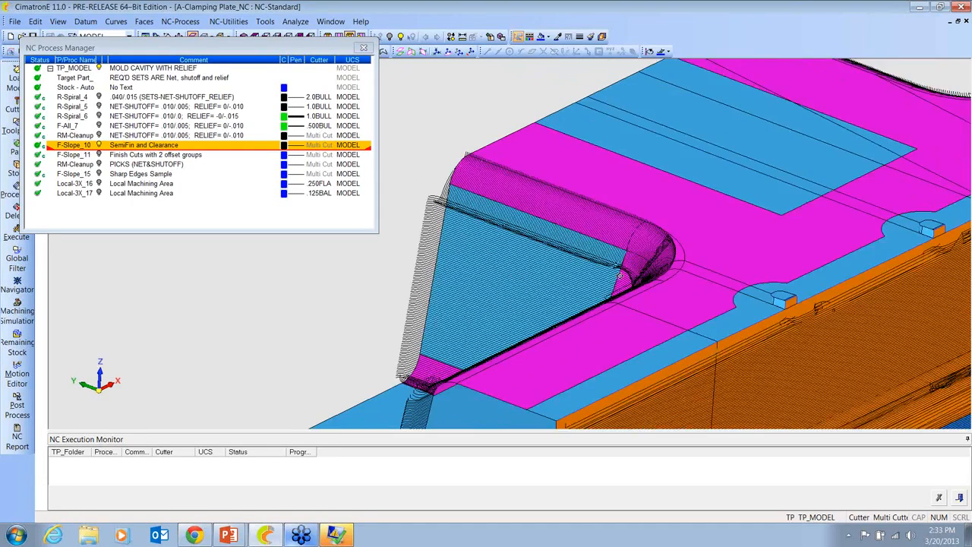
{"action": "mouse_move", "coordinate": [725, 339]}
{"action": "middle_mouse_down", "text": "ctrl"}
{"action": "mouse_move", "coordinate": [675, 296]}
{"action": "mouse_move", "coordinate": [647, 201]}
{"action": "middle_mouse_up", "text": "ctrl"}
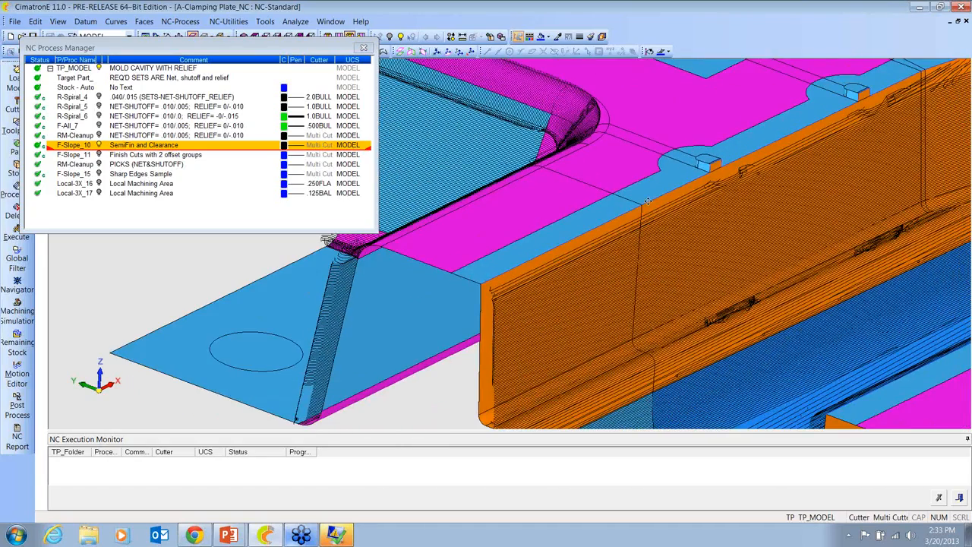
{"action": "right_click_drag", "start_coordinate": [648, 202], "coordinate": [714, 304], "text": "ctrl"}
{"action": "middle_click_drag", "start_coordinate": [713, 304], "coordinate": [558, 335], "text": "ctrl"}
{"action": "left_click", "coordinate": [99, 144]}
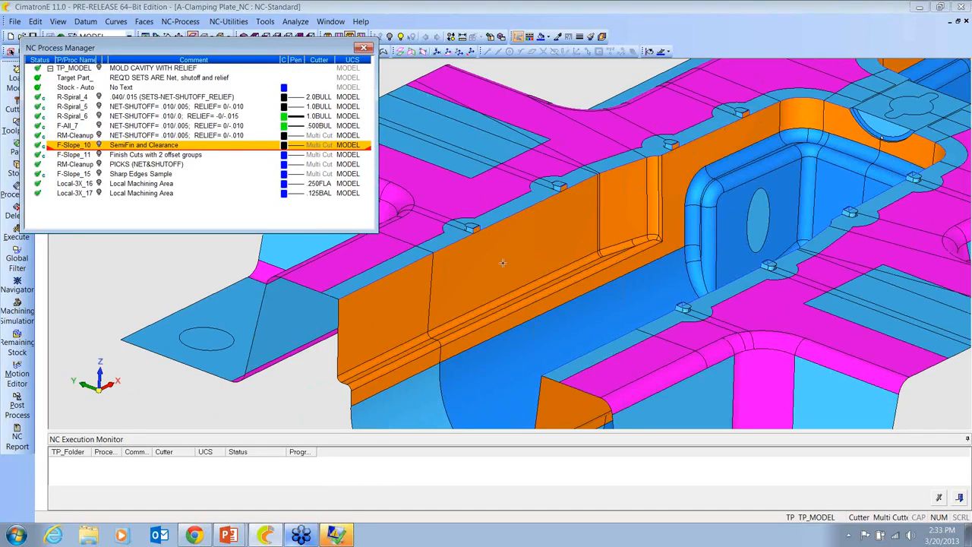
Step: Show the F-All_7 toolpath and examine its passes over the shutoff and relief surfaces in wireframe and shaded display
{"action": "scroll", "coordinate": [533, 251], "scroll_direction": "down", "scroll_amount": 2}
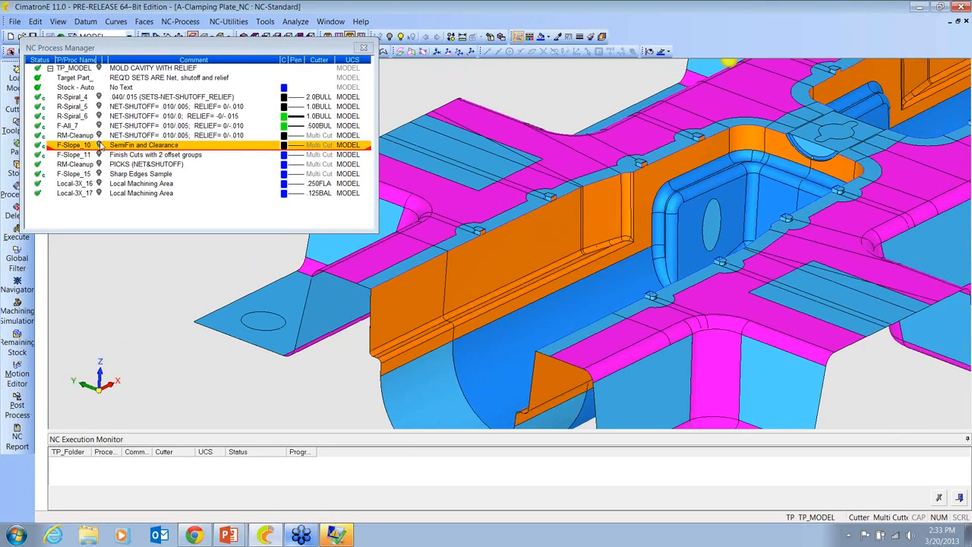
{"action": "middle_click_drag", "start_coordinate": [479, 204], "coordinate": [525, 209]}
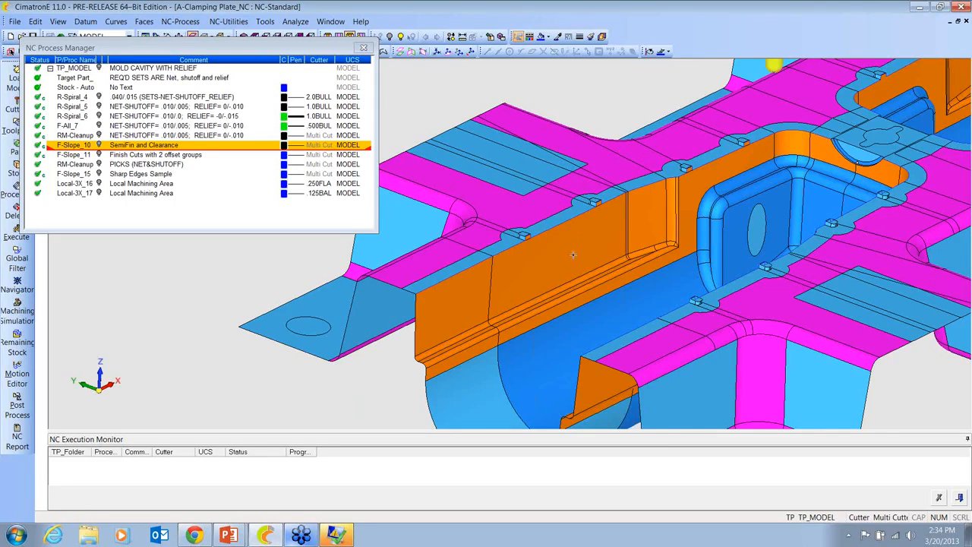
{"action": "middle_click_drag", "start_coordinate": [592, 251], "coordinate": [611, 220]}
{"action": "scroll", "coordinate": [384, 221], "scroll_direction": "up", "scroll_amount": 3}
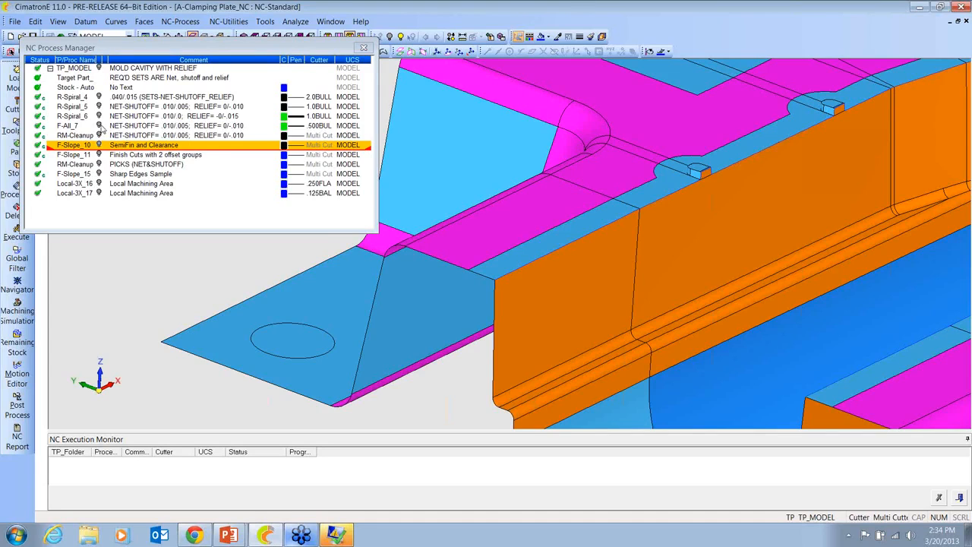
{"action": "left_click", "coordinate": [100, 126]}
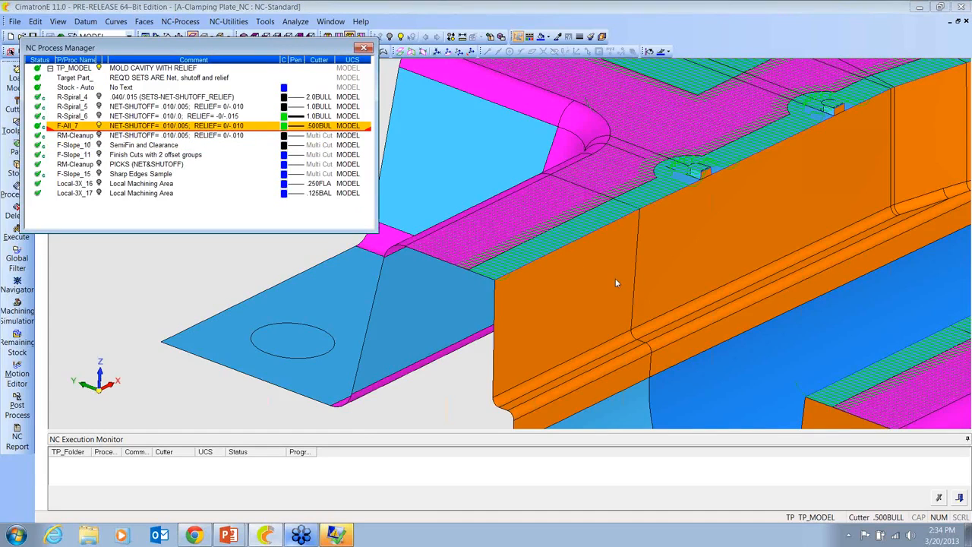
{"action": "mouse_move", "coordinate": [615, 282]}
{"action": "middle_mouse_down"}
{"action": "mouse_move", "coordinate": [640, 260]}
{"action": "mouse_move", "coordinate": [631, 284]}
{"action": "mouse_move", "coordinate": [583, 312]}
{"action": "middle_mouse_up"}
{"action": "key", "text": "ctrl+w"}
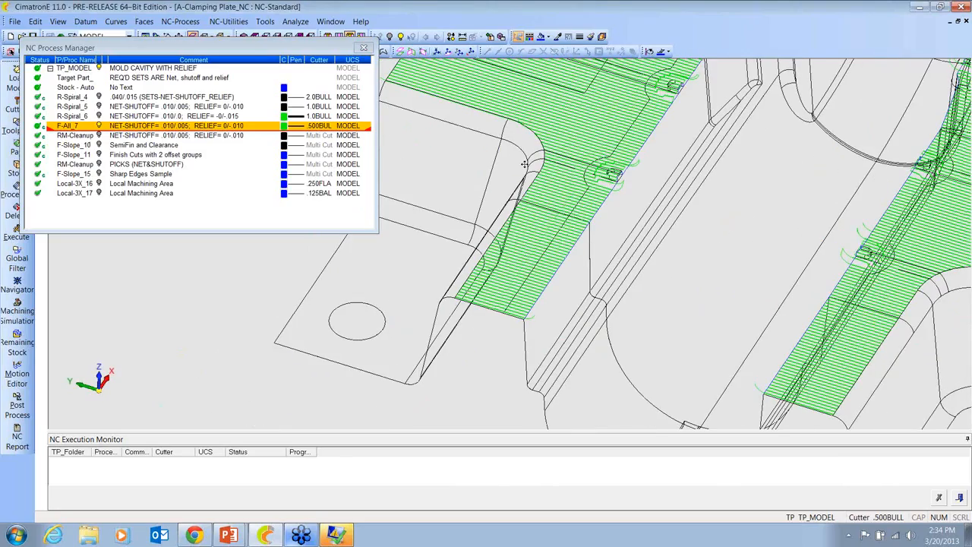
{"action": "mouse_move", "coordinate": [605, 154]}
{"action": "middle_mouse_down"}
{"action": "mouse_move", "coordinate": [593, 213]}
{"action": "mouse_move", "coordinate": [600, 238]}
{"action": "mouse_move", "coordinate": [586, 271]}
{"action": "mouse_move", "coordinate": [594, 297]}
{"action": "mouse_move", "coordinate": [581, 293]}
{"action": "middle_mouse_up"}
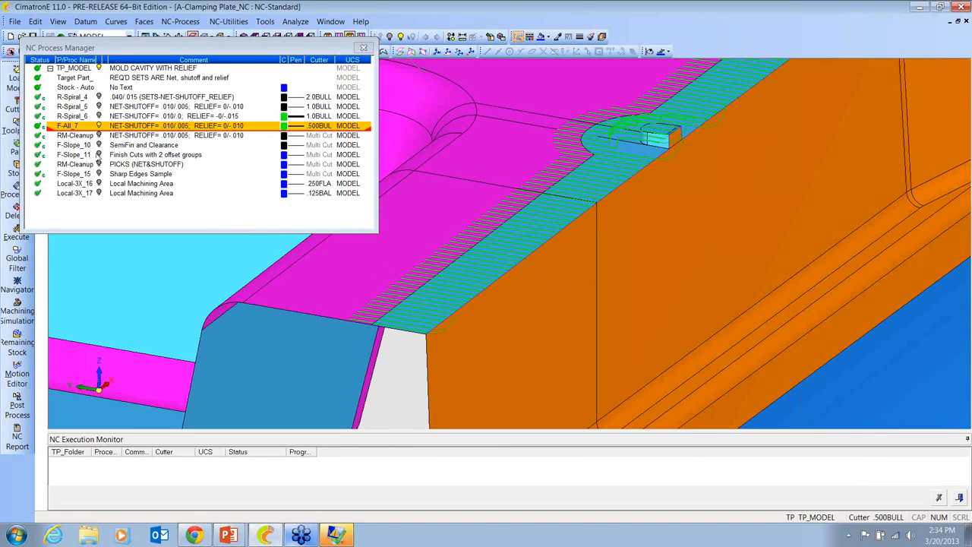
Step: Open F-All_7 in the Navigator, check the cutter position on the passes at the plate's end edge, and exit
{"action": "right_click", "coordinate": [67, 126]}
{"action": "left_click", "coordinate": [101, 358]}
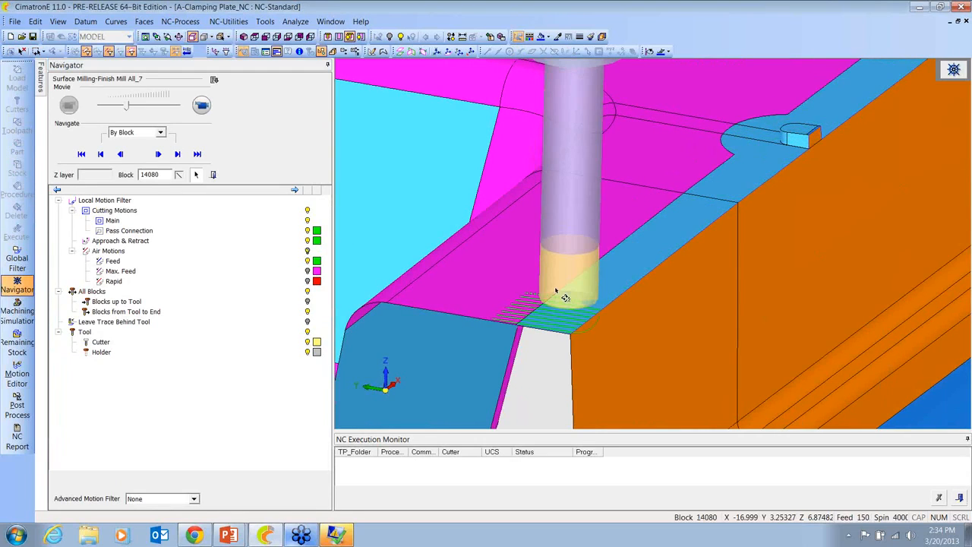
{"action": "middle_click_drag", "start_coordinate": [555, 292], "coordinate": [600, 273]}
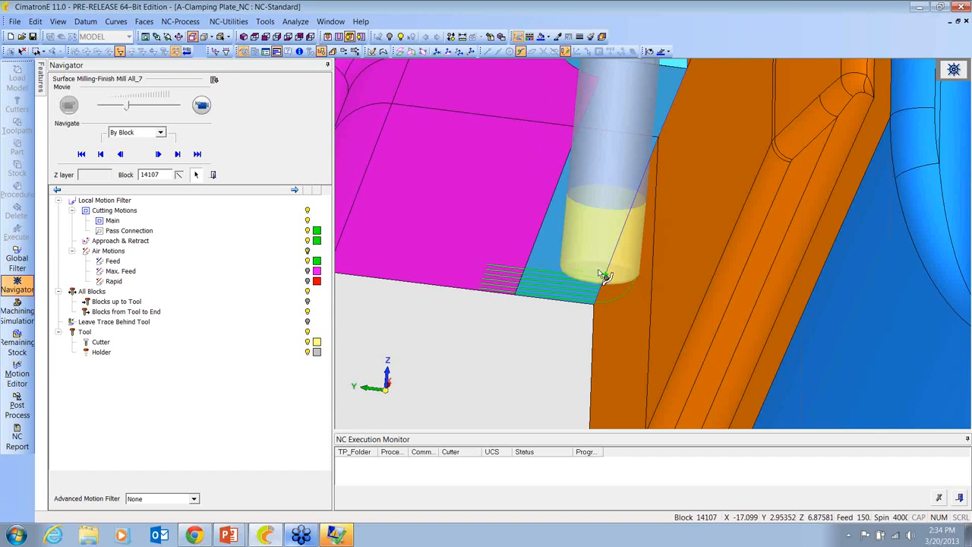
{"action": "middle_click_drag", "start_coordinate": [592, 270], "coordinate": [596, 271]}
{"action": "left_click", "coordinate": [213, 176]}
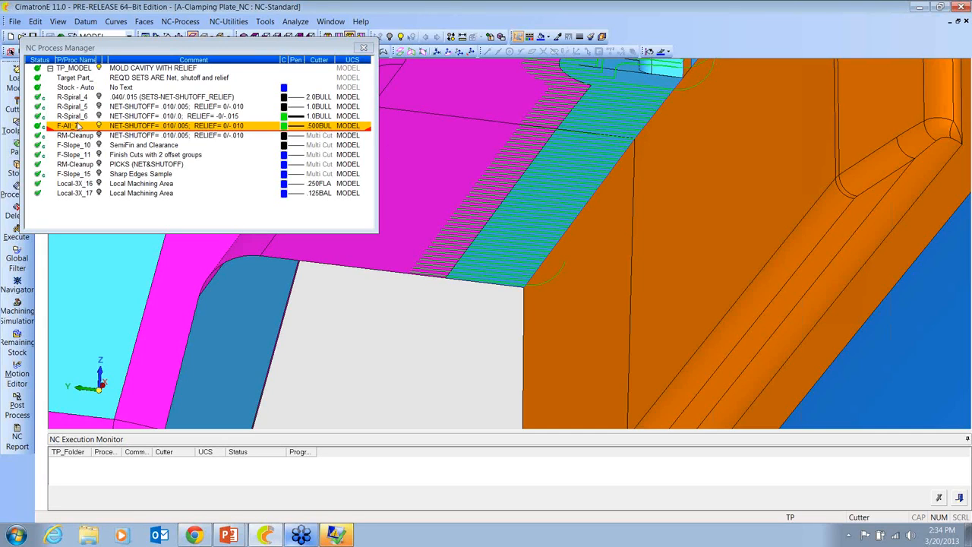
Step: Open the F-All_7 procedure parameters, review the part surface groups and their wall and floor offsets, and close the procedure
{"action": "right_click", "coordinate": [76, 127]}
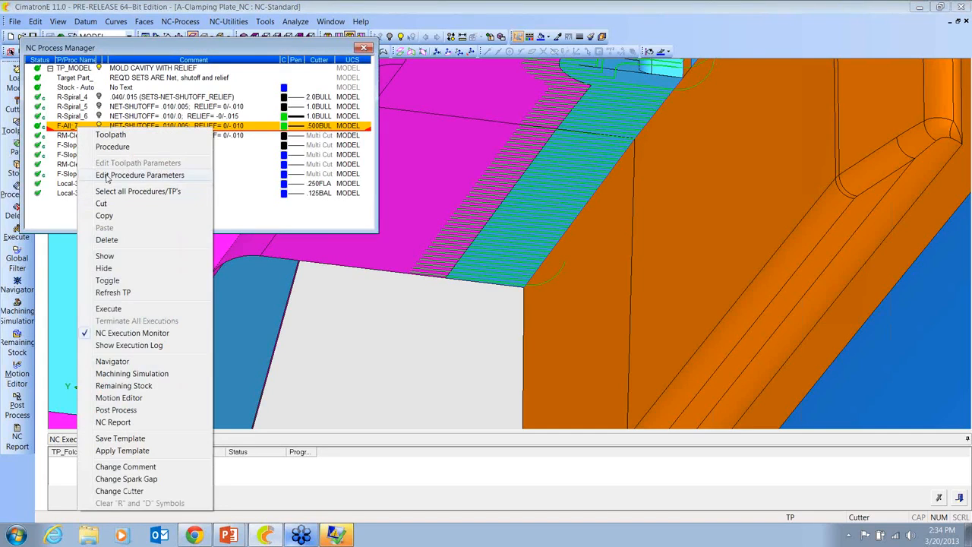
{"action": "left_click", "coordinate": [108, 175]}
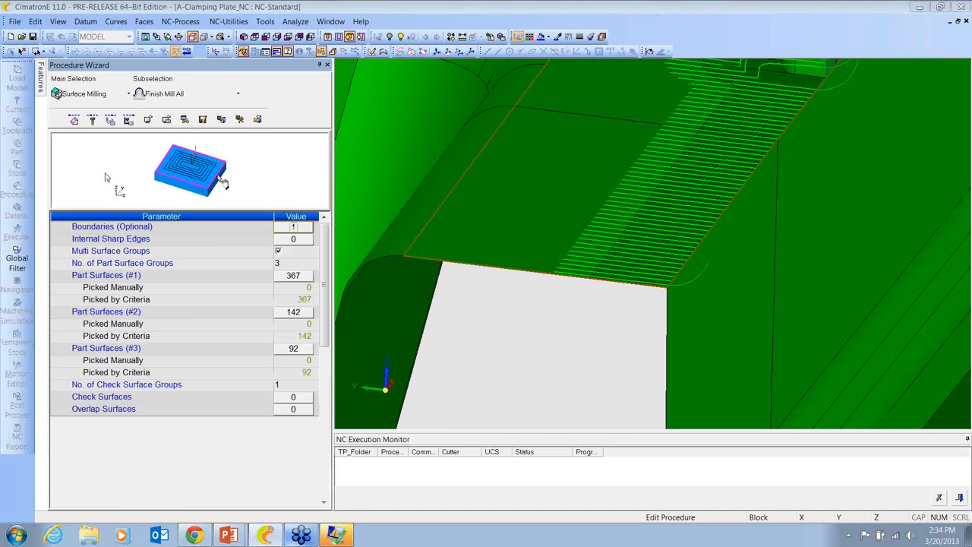
{"action": "left_click", "coordinate": [110, 119]}
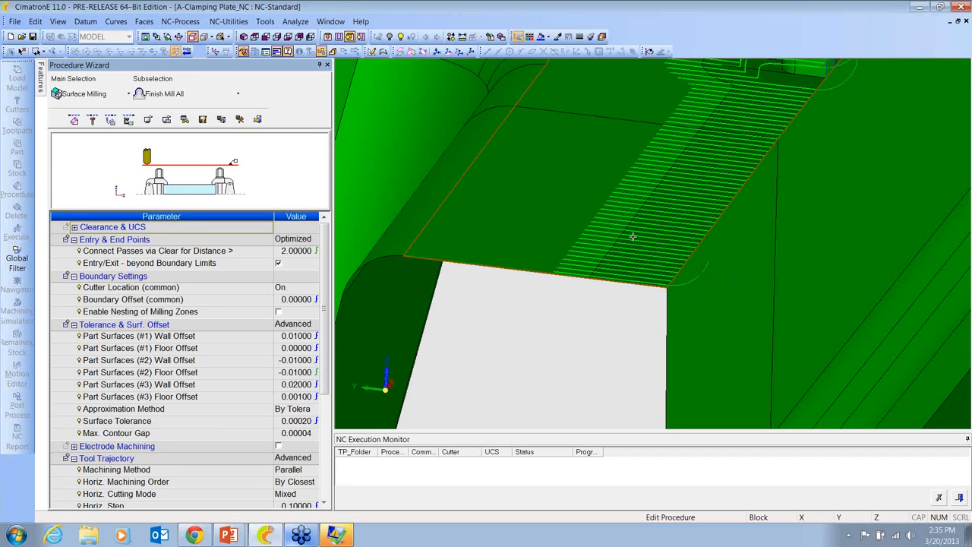
{"action": "right_click", "coordinate": [577, 250]}
{"action": "left_click", "coordinate": [623, 296]}
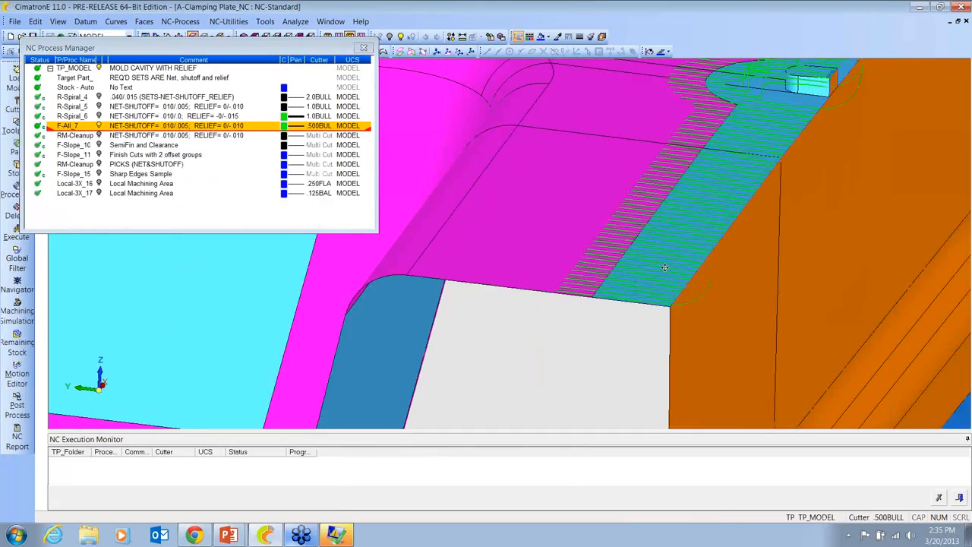
Step: Examine the F-All_7 passes in wireframe where they step between relief and shutoff surfaces and around the small blocks along the cavity edge
{"action": "left_click_drag", "start_coordinate": [584, 281], "coordinate": [593, 274], "text": "ctrl"}
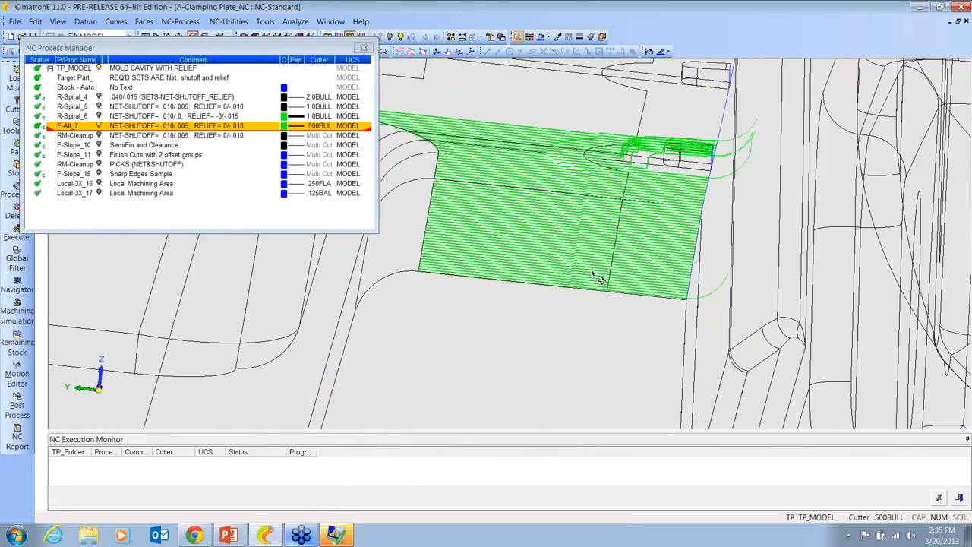
{"action": "right_click_drag", "start_coordinate": [592, 274], "coordinate": [373, 243], "text": "ctrl"}
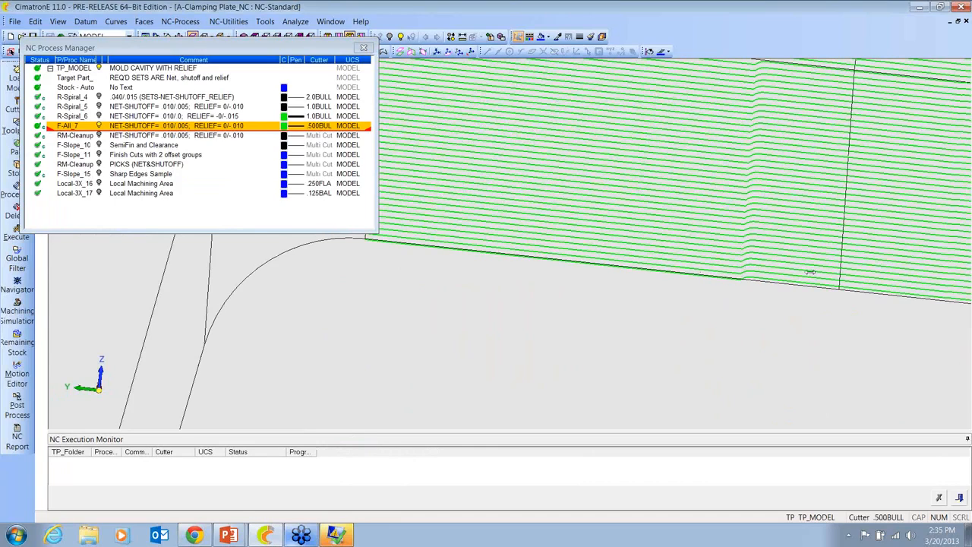
{"action": "middle_click_drag", "start_coordinate": [841, 274], "coordinate": [646, 243], "text": "ctrl"}
{"action": "middle_click_drag", "start_coordinate": [792, 264], "coordinate": [687, 252], "text": "ctrl"}
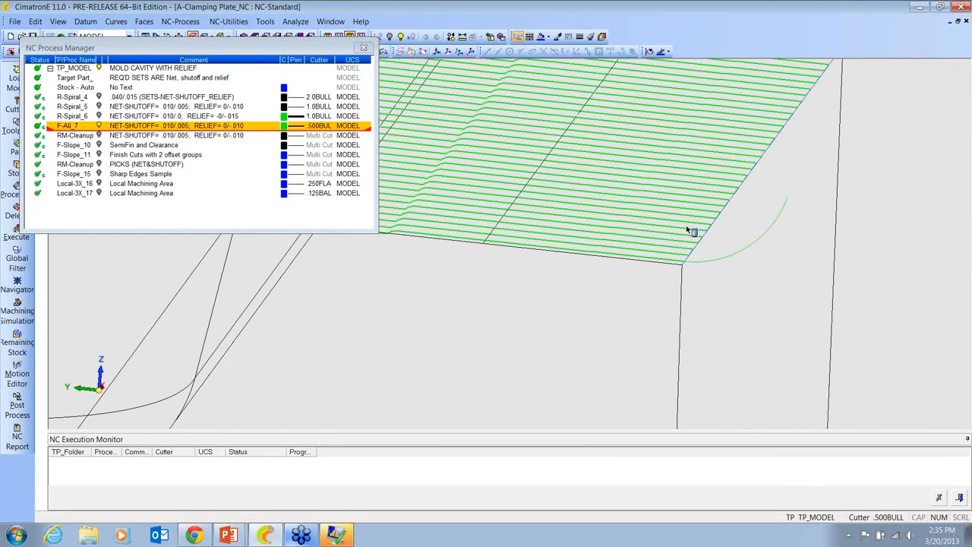
{"action": "right_click_drag", "start_coordinate": [689, 227], "coordinate": [499, 321], "text": "ctrl"}
{"action": "middle_click_drag", "start_coordinate": [499, 321], "coordinate": [557, 276], "text": "ctrl"}
{"action": "mouse_move", "coordinate": [556, 275]}
{"action": "left_mouse_down", "text": "ctrl"}
{"action": "mouse_move", "coordinate": [614, 250]}
{"action": "mouse_move", "coordinate": [597, 306]}
{"action": "mouse_move", "coordinate": [505, 255]}
{"action": "left_mouse_up", "text": "ctrl"}
{"action": "mouse_move", "coordinate": [633, 218]}
{"action": "middle_mouse_down", "text": "ctrl"}
{"action": "mouse_move", "coordinate": [653, 202]}
{"action": "mouse_move", "coordinate": [637, 209]}
{"action": "middle_mouse_up", "text": "ctrl"}
{"action": "right_click_drag", "start_coordinate": [558, 316], "coordinate": [479, 243], "text": "ctrl"}
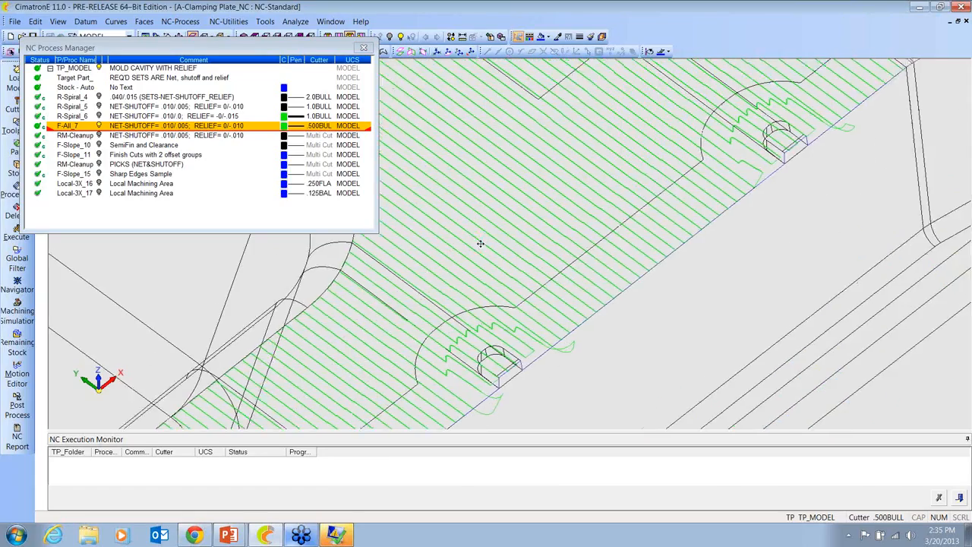
{"action": "middle_click_drag", "start_coordinate": [479, 243], "coordinate": [540, 133], "text": "ctrl"}
{"action": "right_click_drag", "start_coordinate": [540, 133], "coordinate": [557, 194], "text": "ctrl"}
{"action": "left_click_drag", "start_coordinate": [557, 193], "coordinate": [581, 252], "text": "ctrl"}
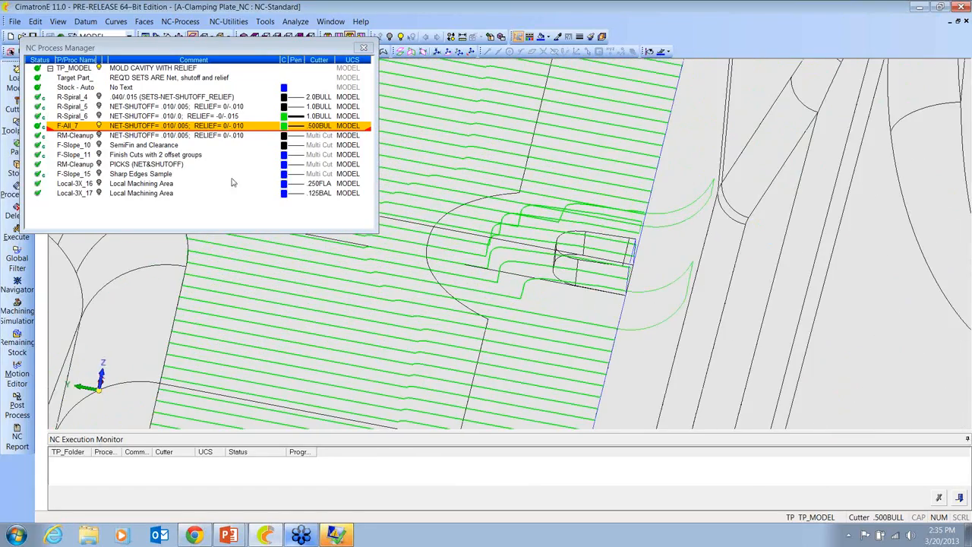
Step: Open F-All_7 in the Navigator, place the cutter beside a small edge block, and set navigation to By Procedure
{"action": "left_click", "coordinate": [82, 128]}
{"action": "right_click", "coordinate": [82, 129]}
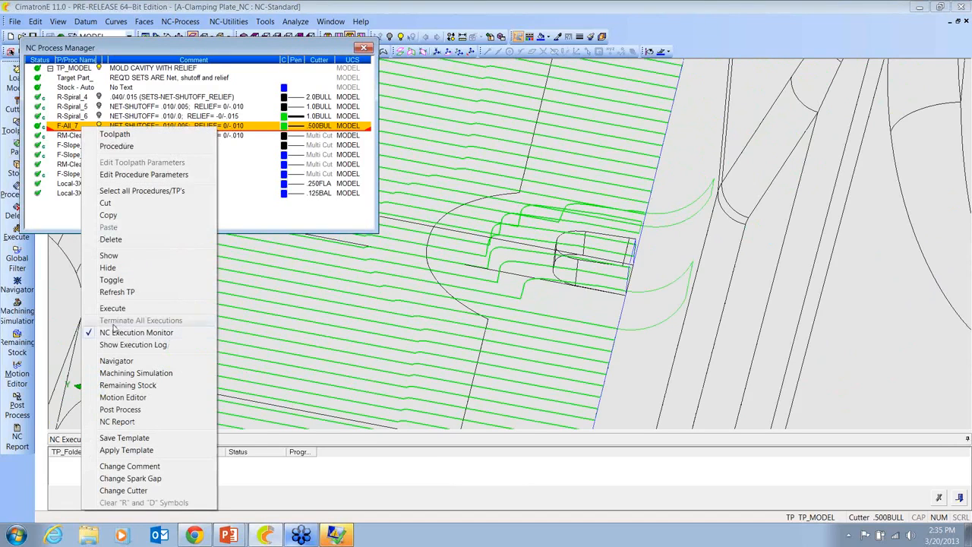
{"action": "left_click", "coordinate": [116, 362]}
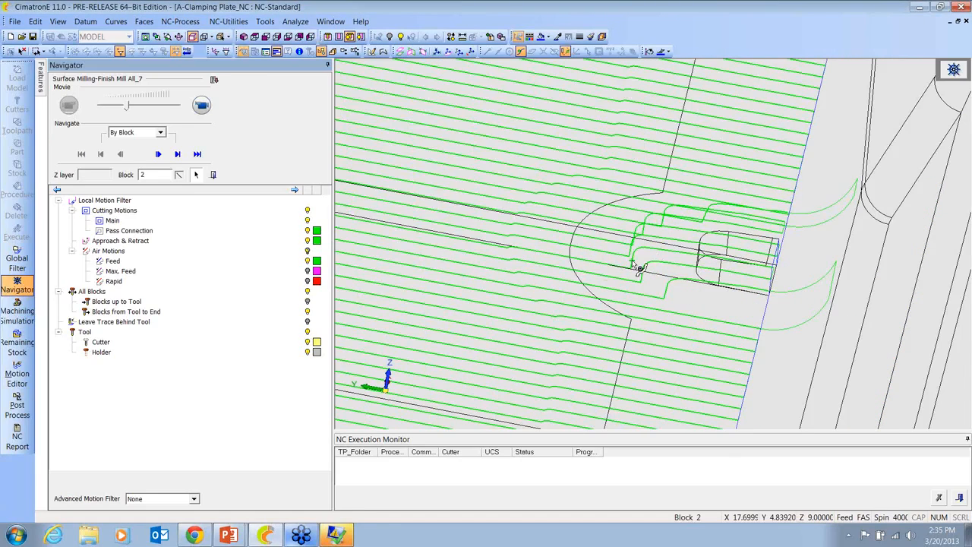
{"action": "left_click", "coordinate": [197, 153]}
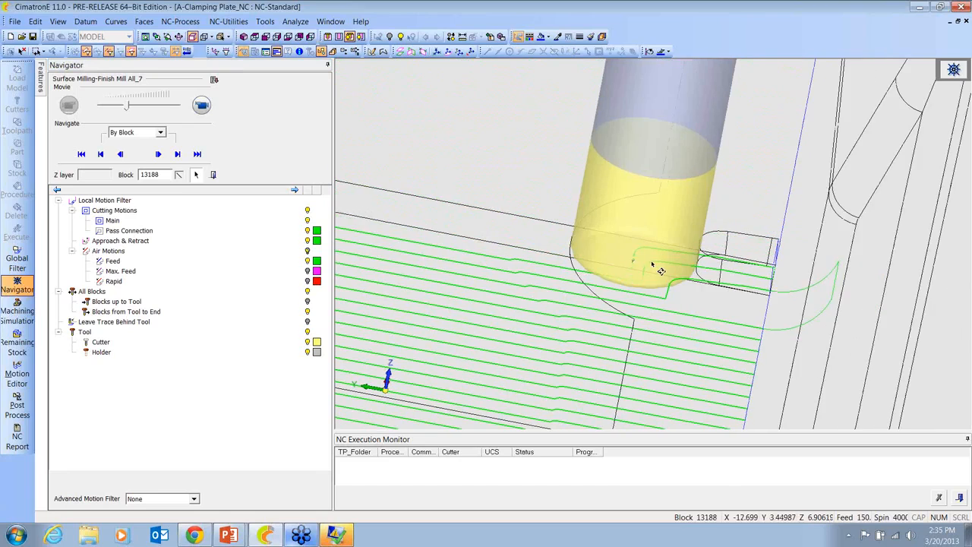
{"action": "left_click", "coordinate": [152, 132]}
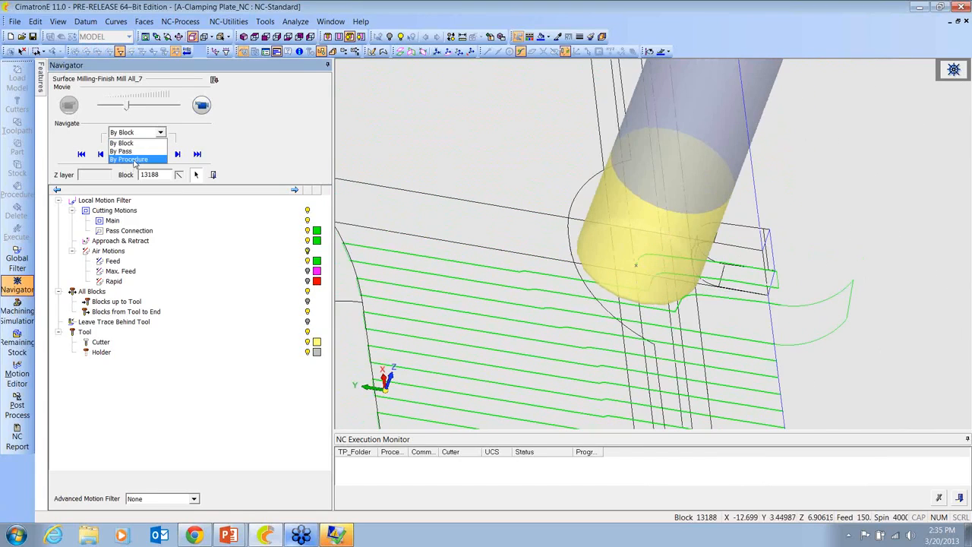
{"action": "left_click", "coordinate": [130, 160]}
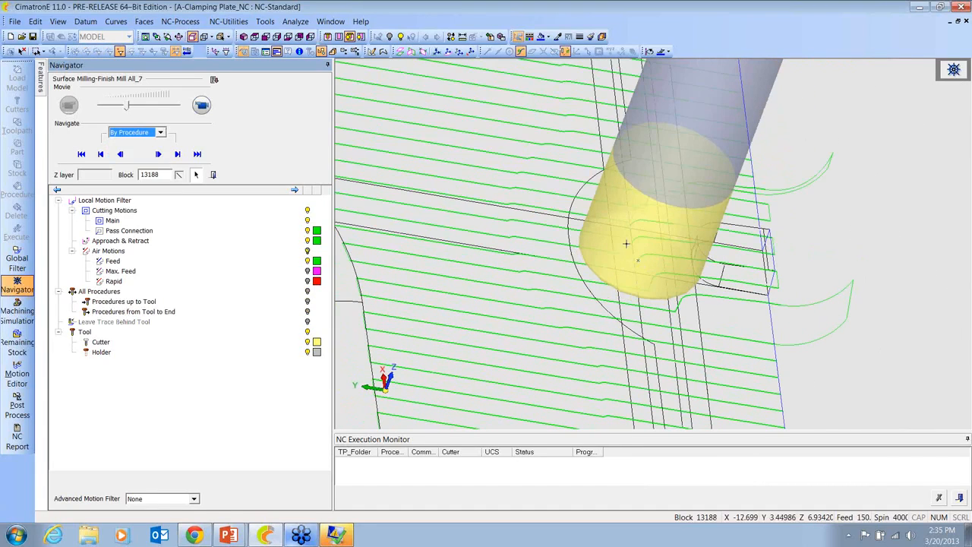
Step: Reposition the cutter on a pass beside the small edge block, inspect its clearance in wireframe and shaded display, and exit the Navigator
{"action": "left_click", "coordinate": [642, 251]}
{"action": "middle_click_drag", "start_coordinate": [658, 256], "coordinate": [643, 245]}
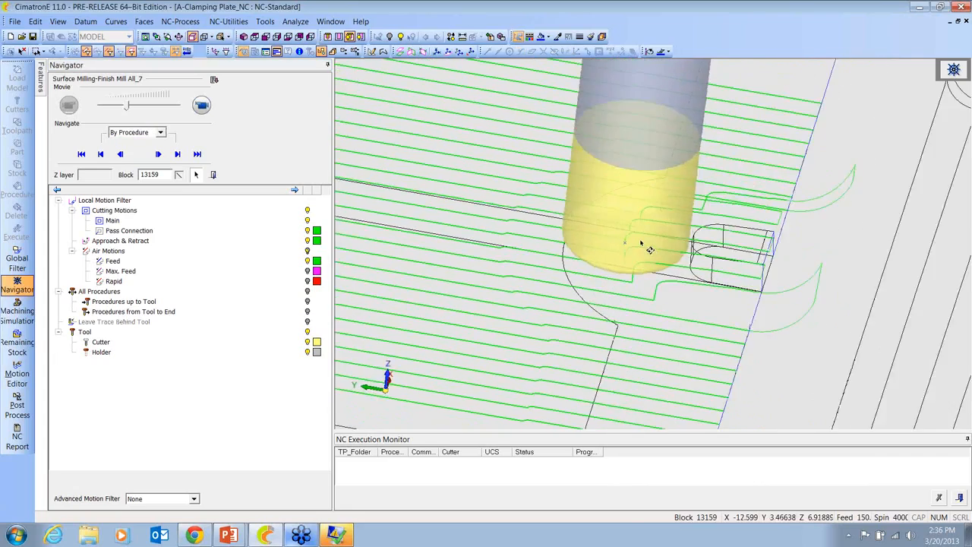
{"action": "scroll", "coordinate": [654, 255], "scroll_direction": "up", "scroll_amount": 3}
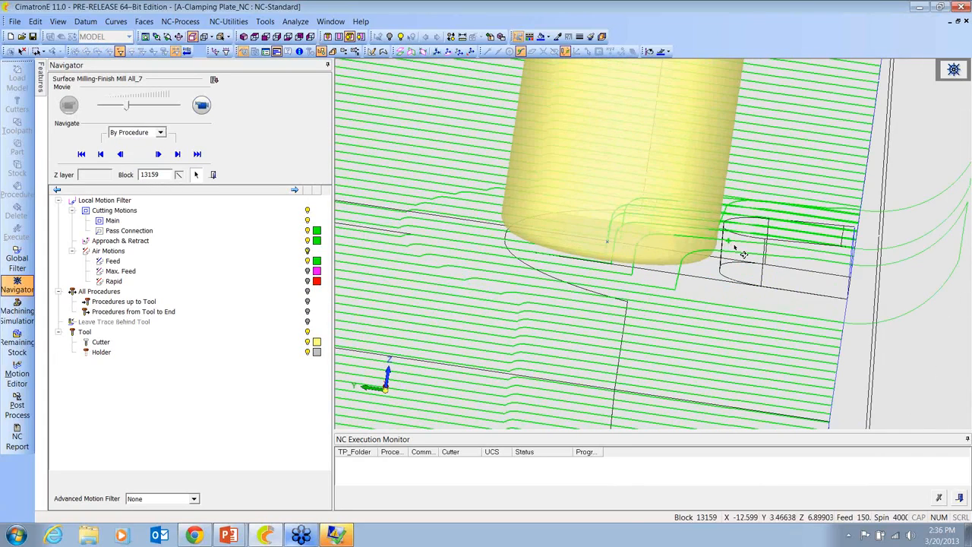
{"action": "middle_click_drag", "start_coordinate": [744, 247], "coordinate": [737, 239]}
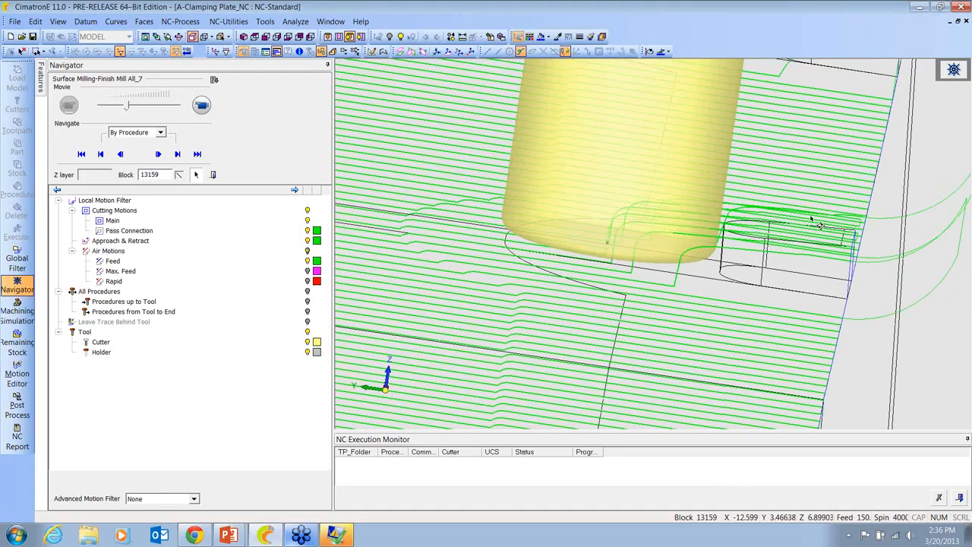
{"action": "middle_click_drag", "start_coordinate": [752, 245], "coordinate": [725, 279]}
{"action": "mouse_move", "coordinate": [710, 307]}
{"action": "middle_mouse_down"}
{"action": "mouse_move", "coordinate": [709, 260]}
{"action": "mouse_move", "coordinate": [660, 300]}
{"action": "middle_mouse_up"}
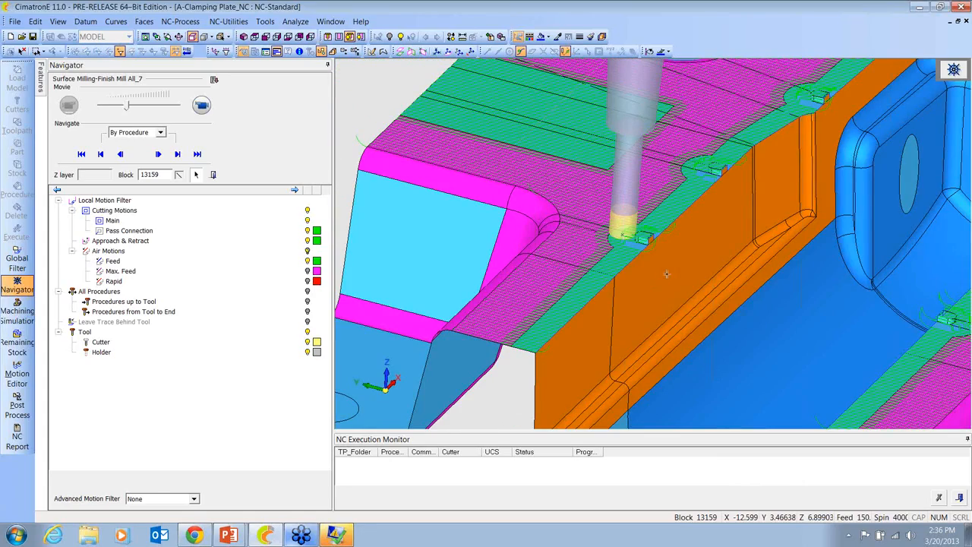
{"action": "right_click_drag", "start_coordinate": [738, 235], "coordinate": [738, 297], "text": "ctrl"}
{"action": "left_click", "coordinate": [213, 175]}
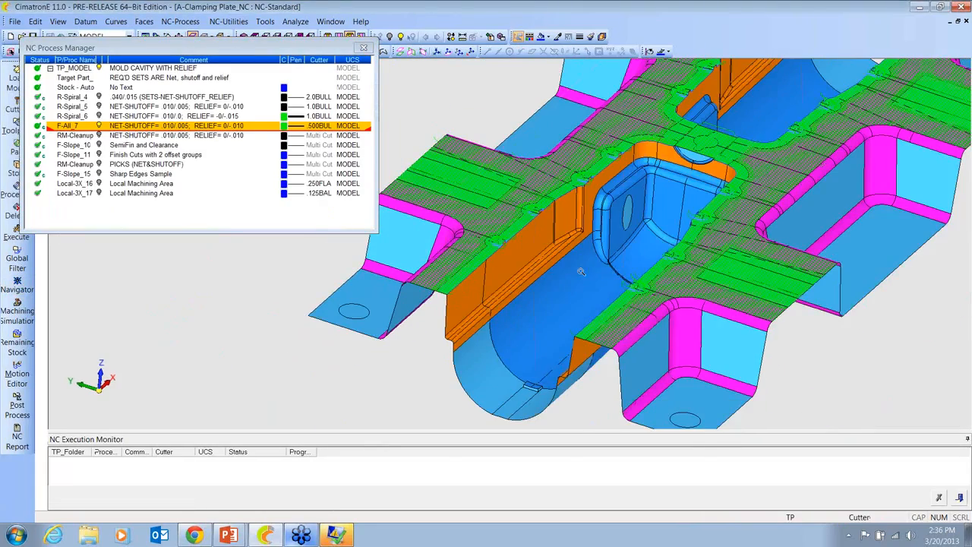
Step: Hide the F-All_7 toolpath and look over the colour-coded surfaces of the whole cavity
{"action": "left_click", "coordinate": [99, 127]}
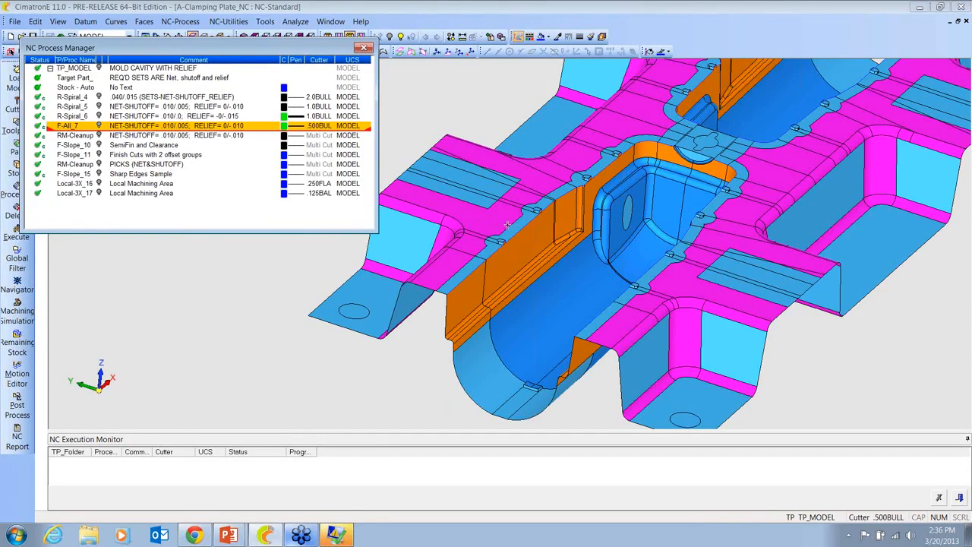
{"action": "middle_click_drag", "start_coordinate": [494, 227], "coordinate": [531, 231]}
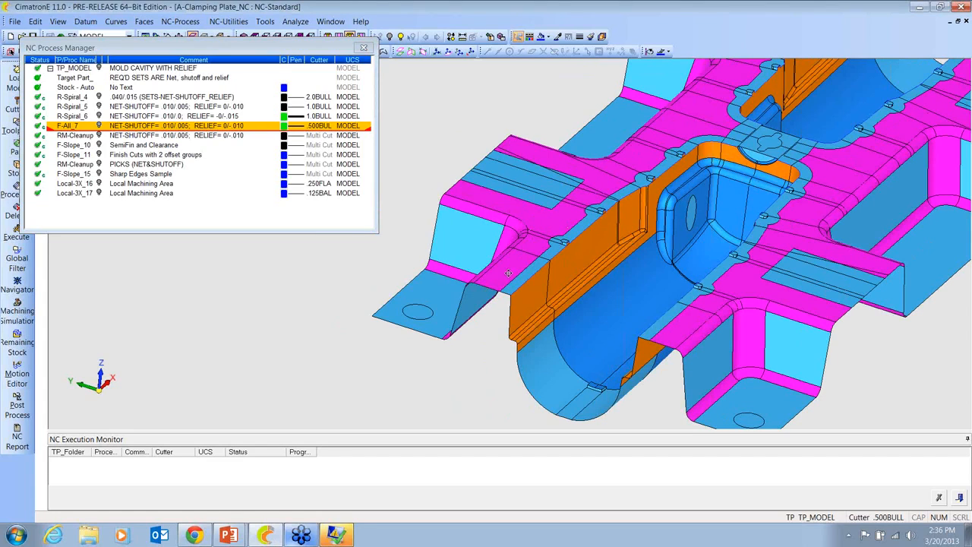
{"action": "middle_click_drag", "start_coordinate": [508, 272], "coordinate": [568, 275]}
{"action": "middle_click_drag", "start_coordinate": [515, 255], "coordinate": [606, 284]}
{"action": "scroll", "coordinate": [523, 299], "scroll_direction": "down", "scroll_amount": 2}
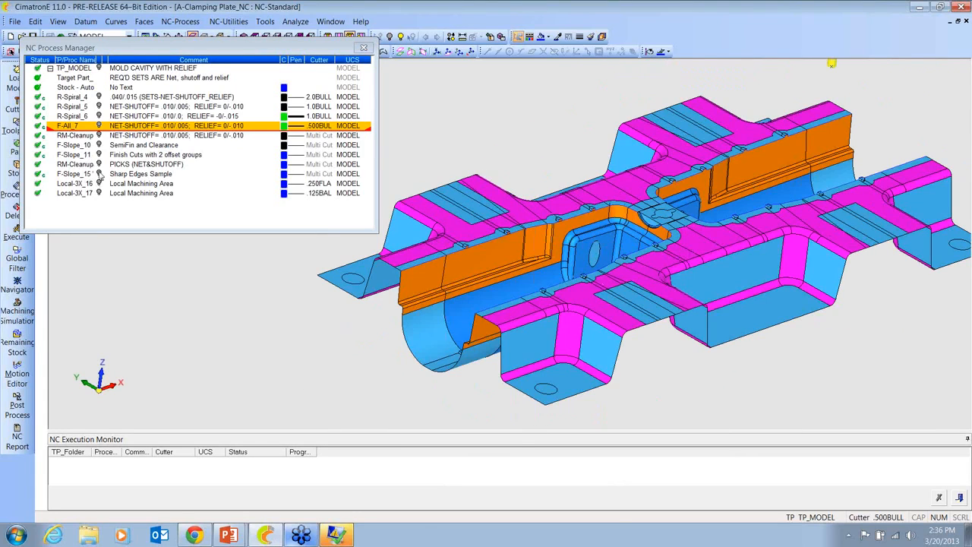
Step: Display the F-Slope_15 toolpath, open the procedure for editing, and open its Internal Sharp Edges contours
{"action": "left_click", "coordinate": [99, 174]}
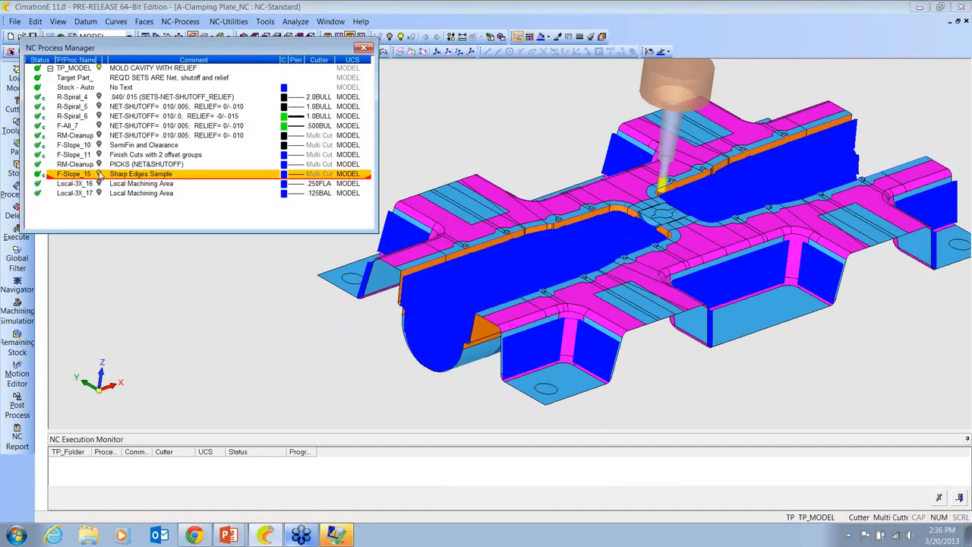
{"action": "double_click", "coordinate": [84, 175]}
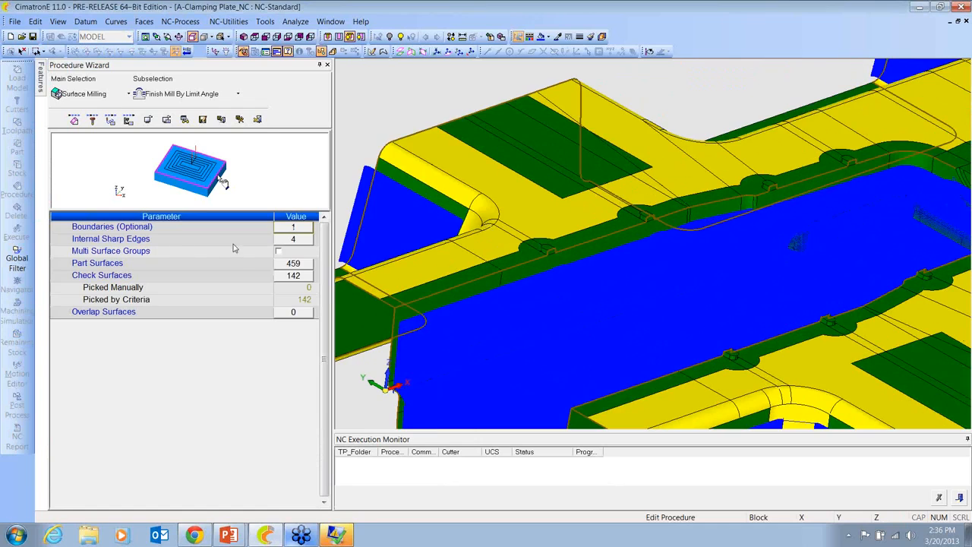
{"action": "left_click", "coordinate": [282, 240]}
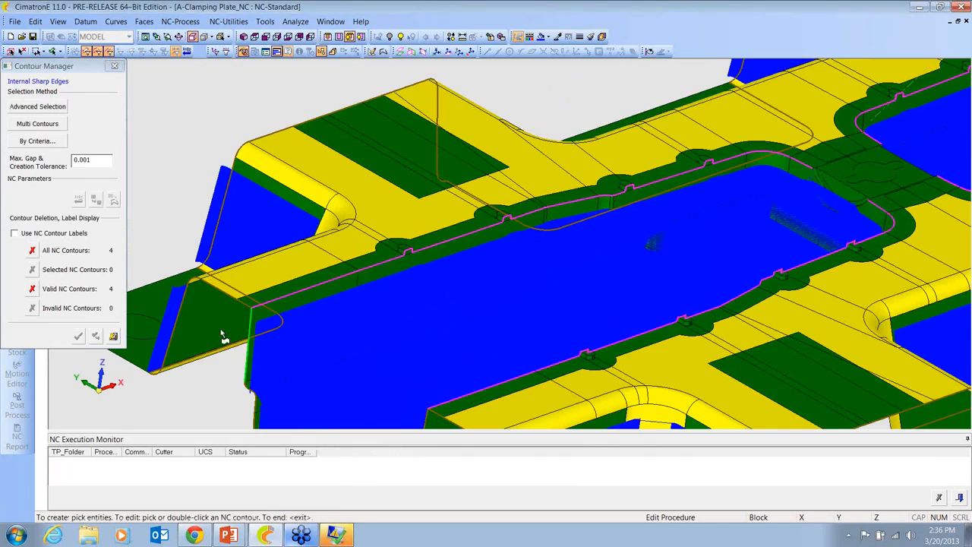
Step: Examine the sharp-edge contours along the cavity rim and around the small blocks, and exit the F-Slope_15 procedure
{"action": "middle_click_drag", "start_coordinate": [213, 352], "coordinate": [209, 360]}
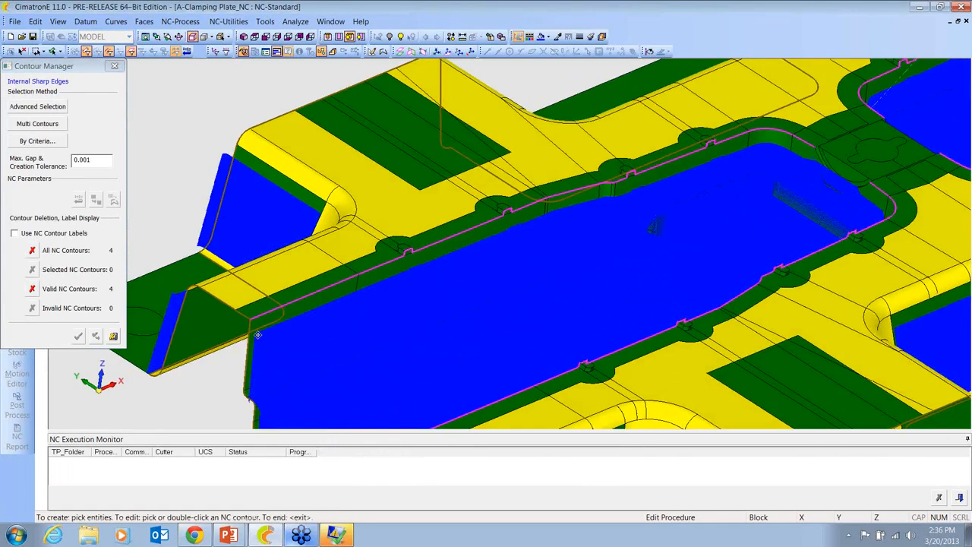
{"action": "middle_click_drag", "start_coordinate": [513, 215], "coordinate": [536, 171]}
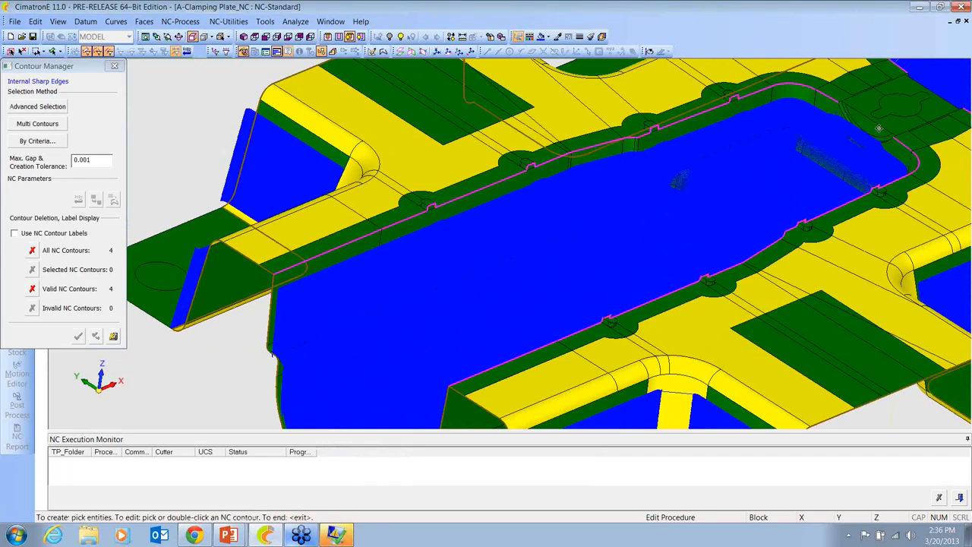
{"action": "scroll", "coordinate": [676, 179], "scroll_direction": "up", "scroll_amount": 3}
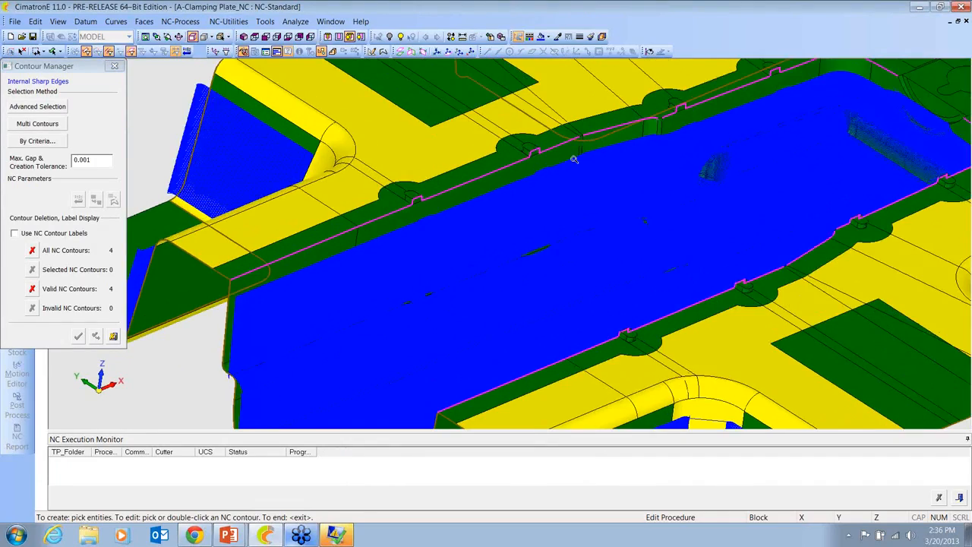
{"action": "scroll", "coordinate": [529, 135], "scroll_direction": "up", "scroll_amount": 5}
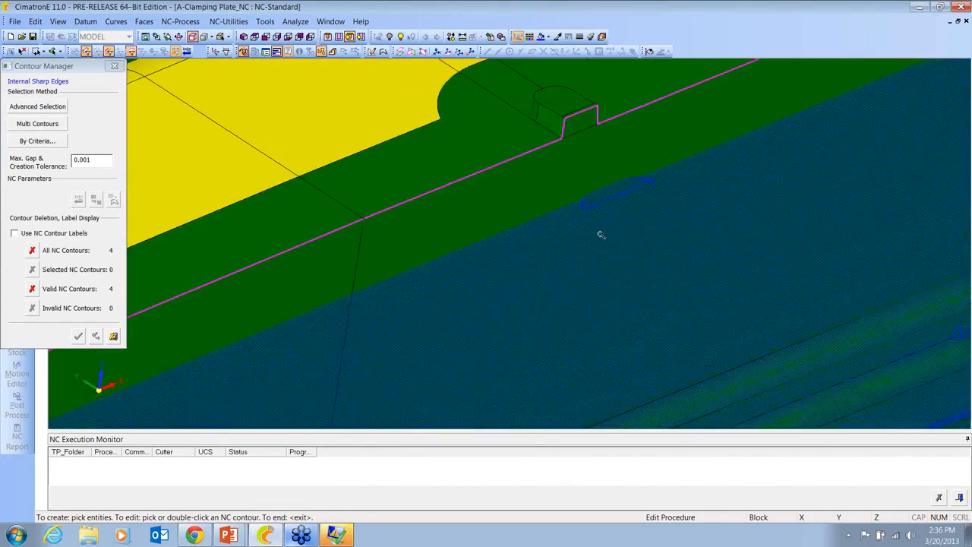
{"action": "middle_click_drag", "start_coordinate": [587, 155], "coordinate": [583, 115]}
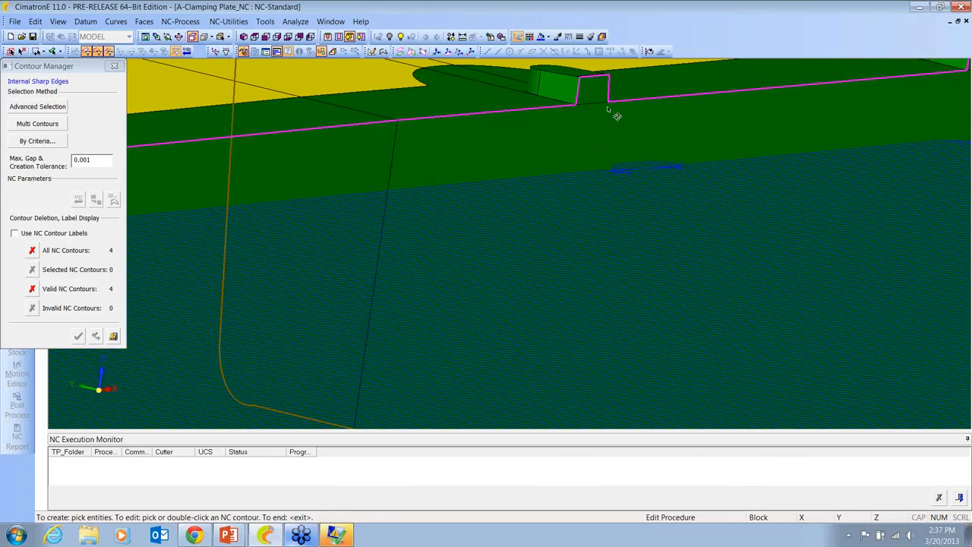
{"action": "scroll", "coordinate": [662, 256], "scroll_direction": "down", "scroll_amount": 2}
{"action": "scroll", "coordinate": [662, 257], "scroll_direction": "down", "scroll_amount": 3}
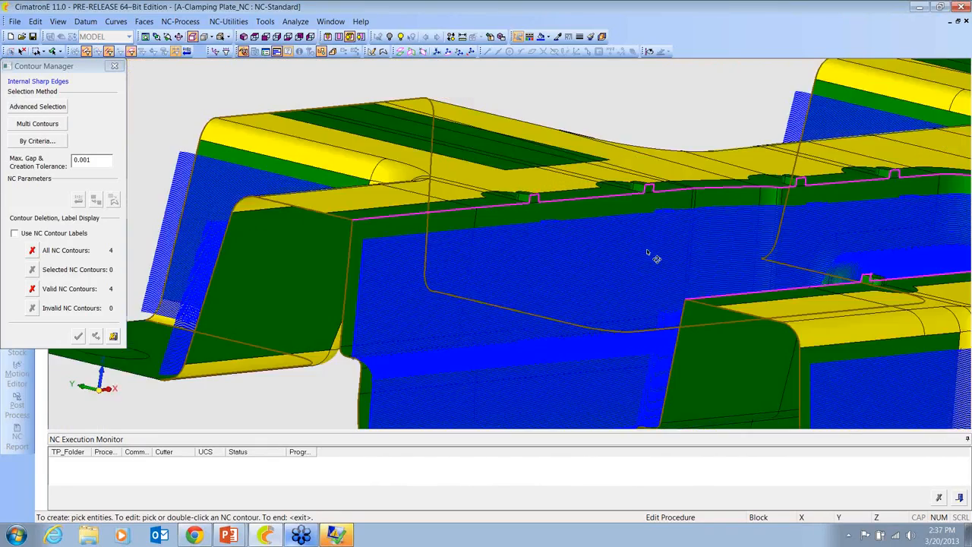
{"action": "middle_click_drag", "start_coordinate": [651, 256], "coordinate": [798, 182]}
{"action": "scroll", "coordinate": [798, 182], "scroll_direction": "down", "scroll_amount": 2}
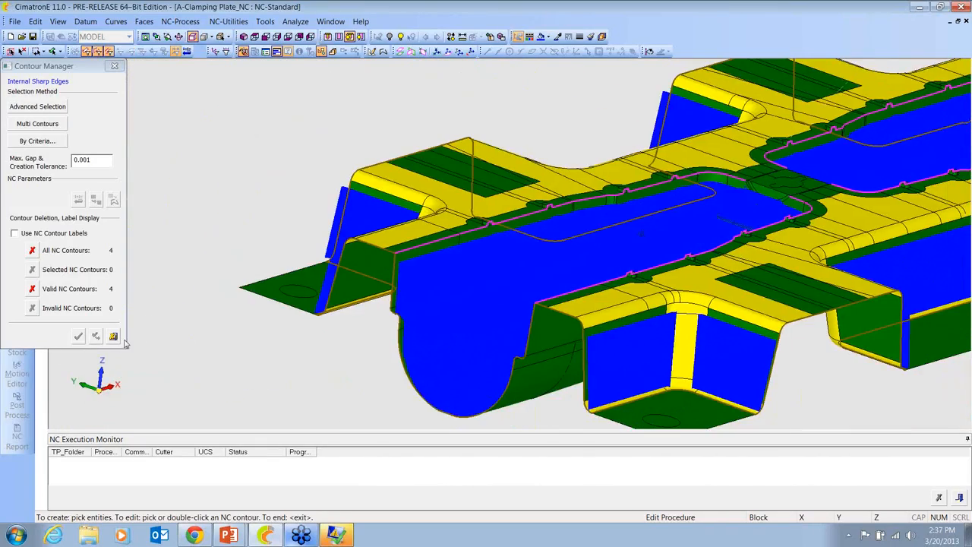
{"action": "left_click", "coordinate": [79, 335]}
{"action": "middle_click", "coordinate": [423, 172]}
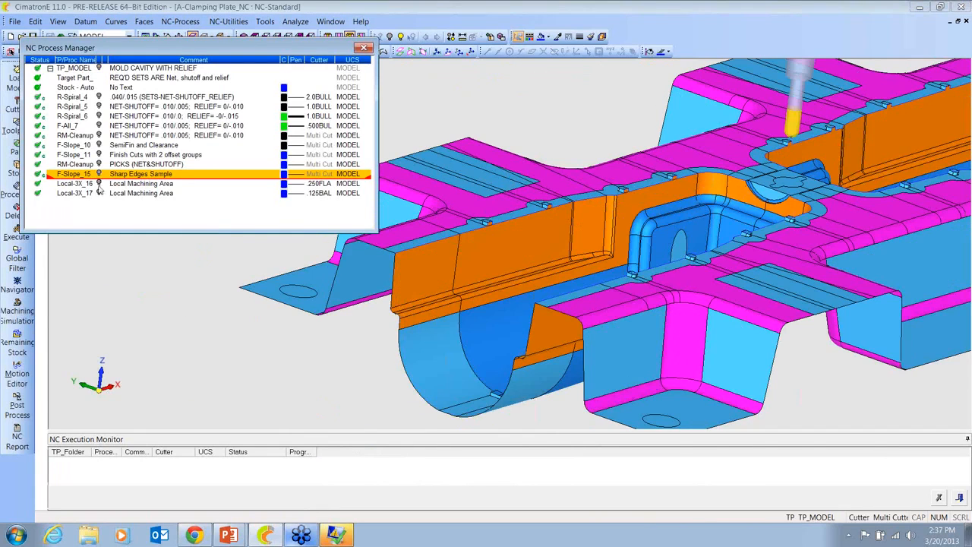
Step: Display the Local-3X_16 toolpath and inspect its passes around the small edge block
{"action": "left_click", "coordinate": [99, 183]}
{"action": "scroll", "coordinate": [453, 300], "scroll_direction": "up", "scroll_amount": 6}
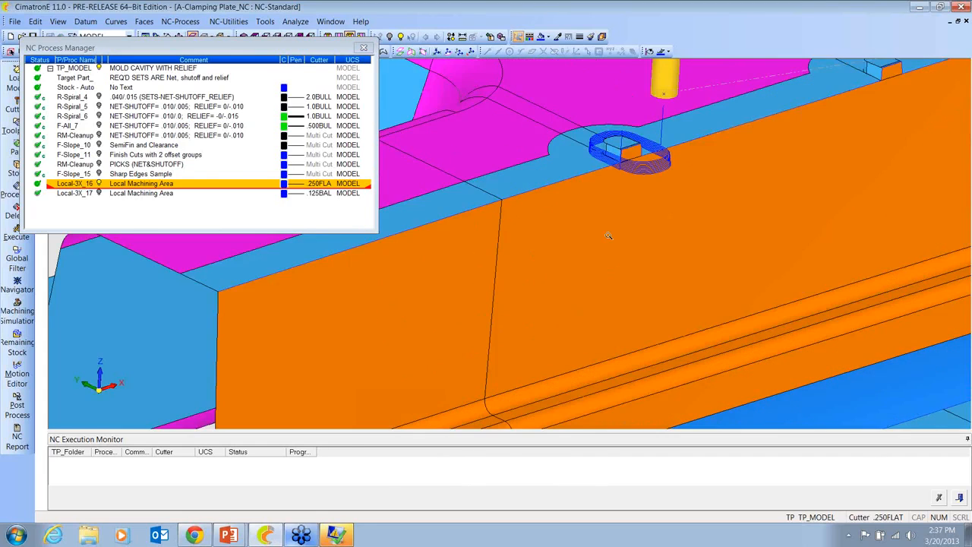
{"action": "middle_click_drag", "start_coordinate": [608, 236], "coordinate": [538, 303]}
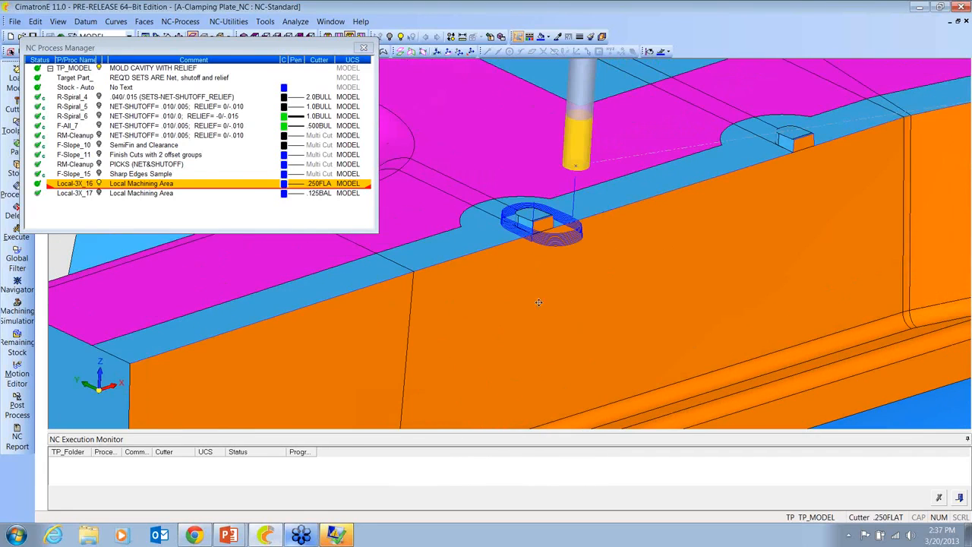
{"action": "scroll", "coordinate": [648, 327], "scroll_direction": "up", "scroll_amount": 2}
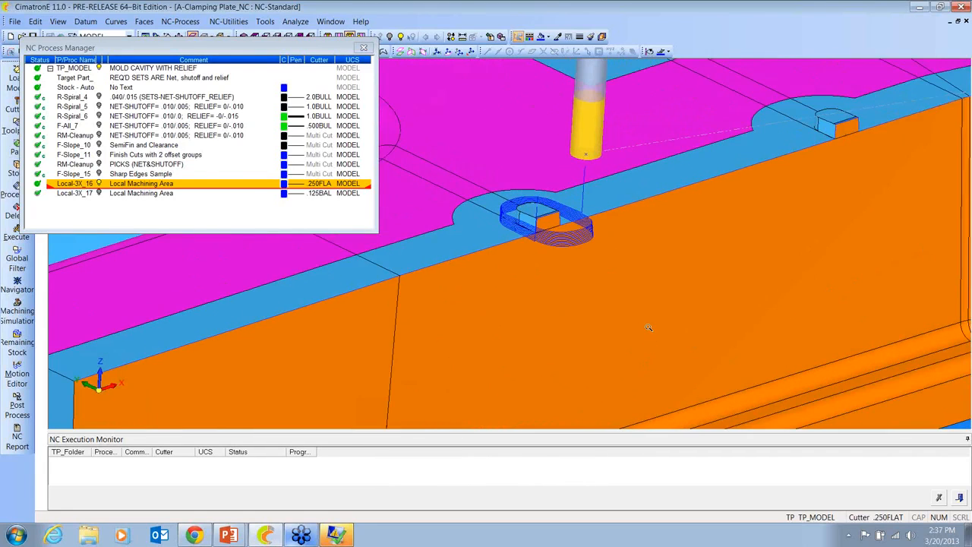
{"action": "scroll", "coordinate": [648, 328], "scroll_direction": "up", "scroll_amount": 4}
{"action": "scroll", "coordinate": [609, 228], "scroll_direction": "down", "scroll_amount": 2}
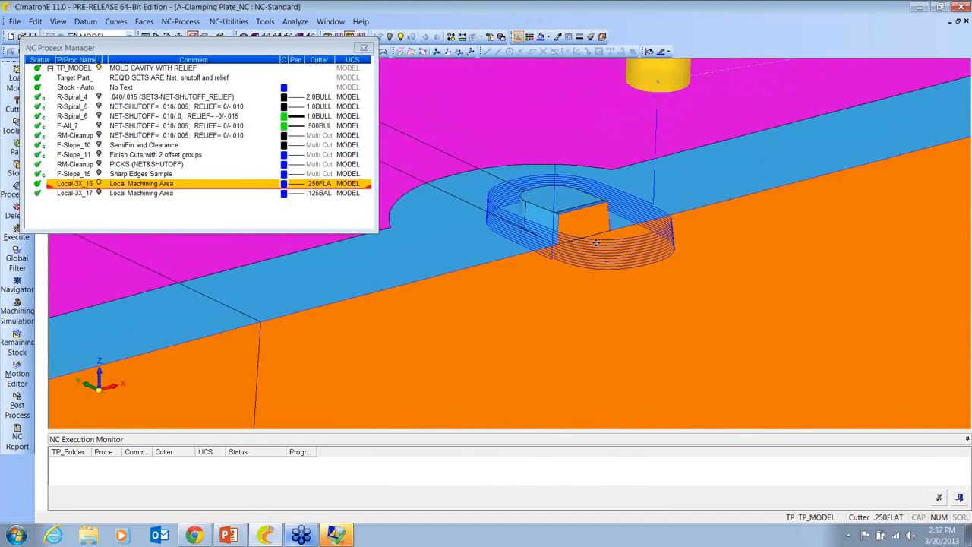
{"action": "scroll", "coordinate": [609, 227], "scroll_direction": "up", "scroll_amount": 3}
Step: Open the Local-3X_16 procedure, view its highlighted block geometry from the other side, and close the procedure
{"action": "double_click", "coordinate": [79, 187]}
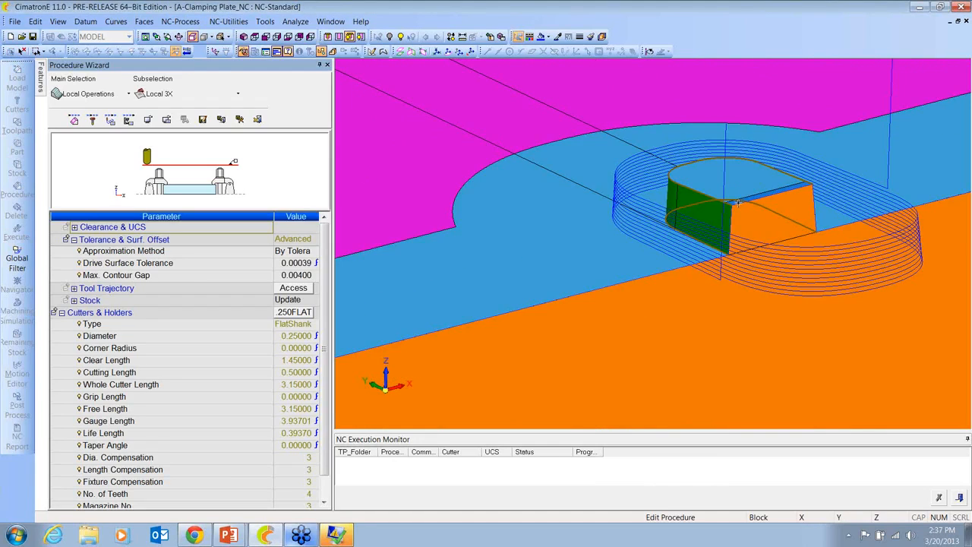
{"action": "middle_click_drag", "start_coordinate": [753, 197], "coordinate": [724, 260]}
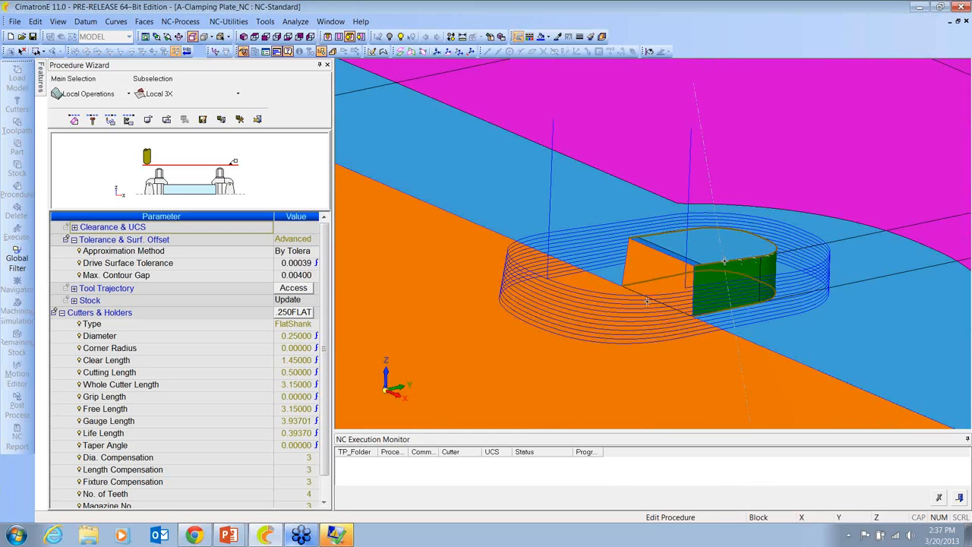
{"action": "middle_click_drag", "start_coordinate": [724, 260], "coordinate": [396, 182]}
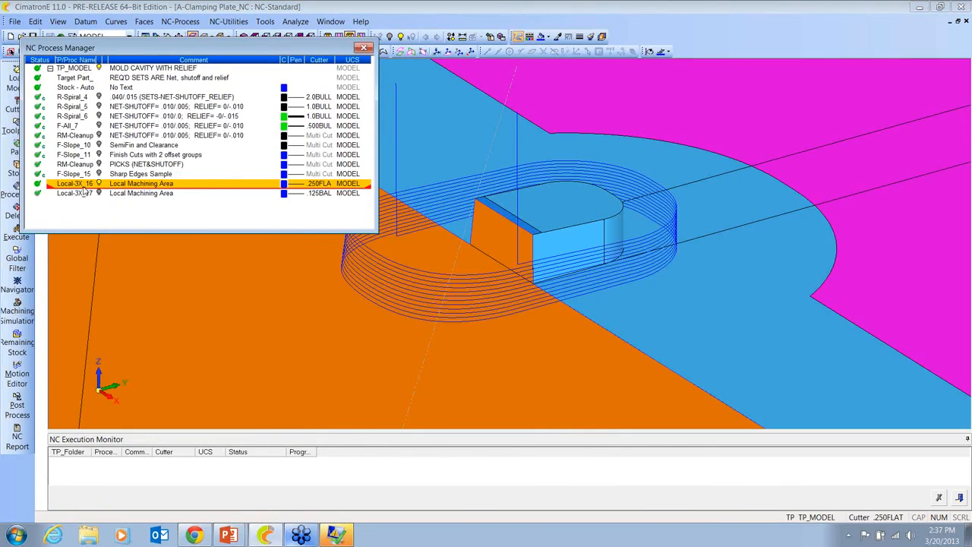
Step: Play the Local-3X_16 cutter motion around the small block in the Navigator at increasing speed, and exit the Navigator
{"action": "right_click", "coordinate": [82, 184]}
{"action": "left_click", "coordinate": [113, 373]}
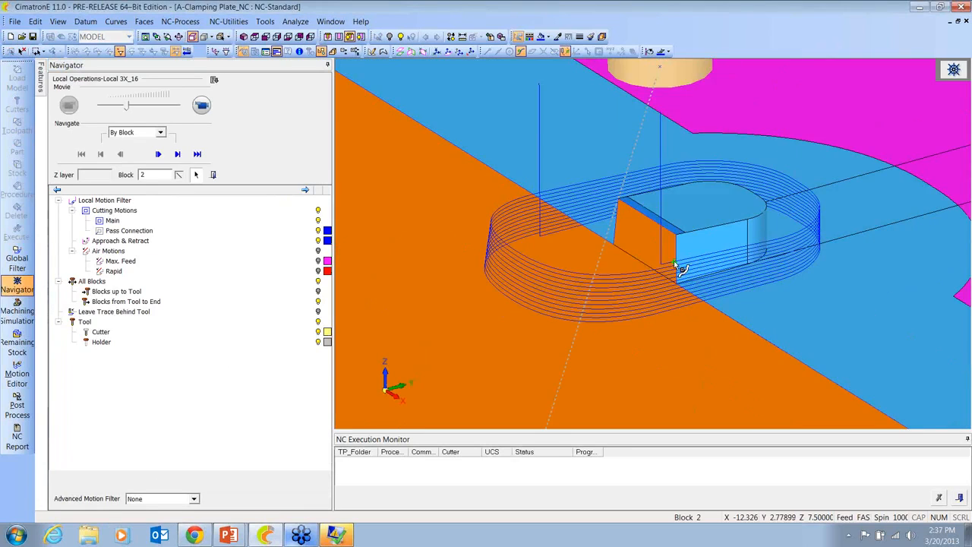
{"action": "left_click", "coordinate": [201, 105]}
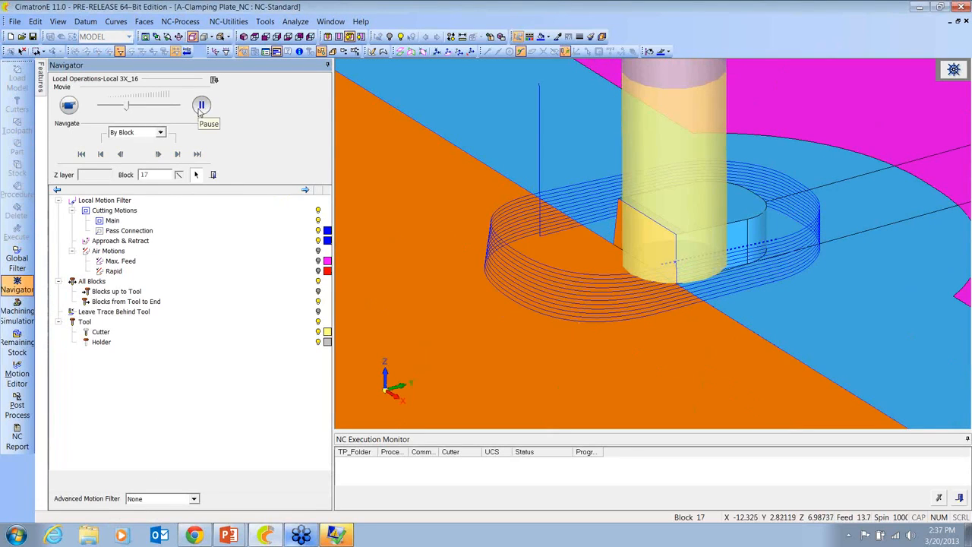
{"action": "left_click_drag", "start_coordinate": [128, 107], "coordinate": [136, 106]}
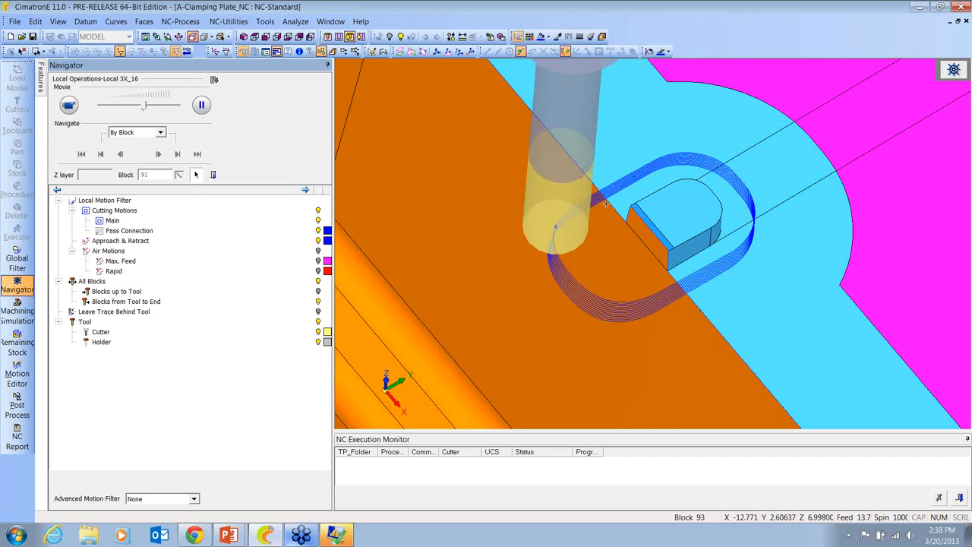
{"action": "left_click_drag", "start_coordinate": [145, 105], "coordinate": [173, 108]}
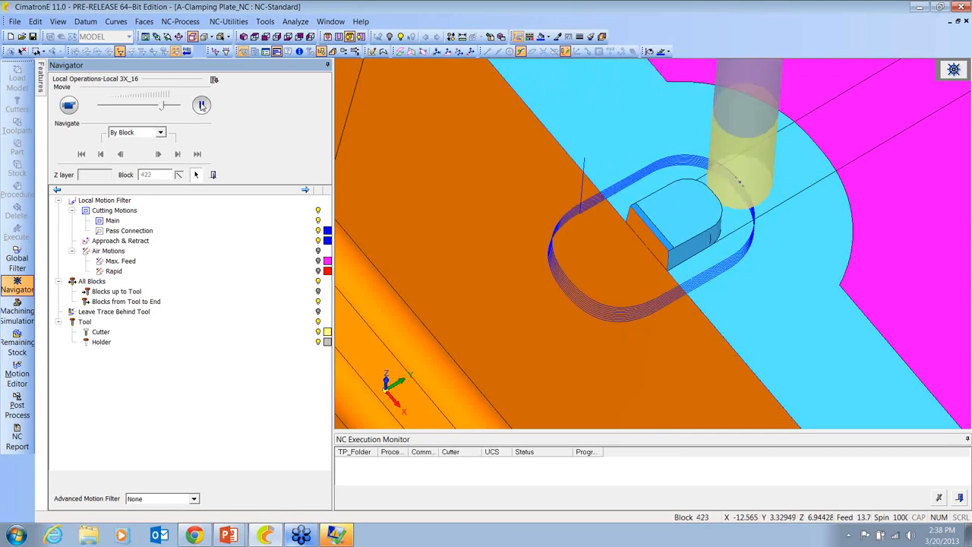
{"action": "left_click", "coordinate": [214, 175]}
Step: Display the Local-3X_17 toolpath and inspect its passes at the open end of the cavity's upper edge land
{"action": "middle_click_drag", "start_coordinate": [627, 300], "coordinate": [593, 258]}
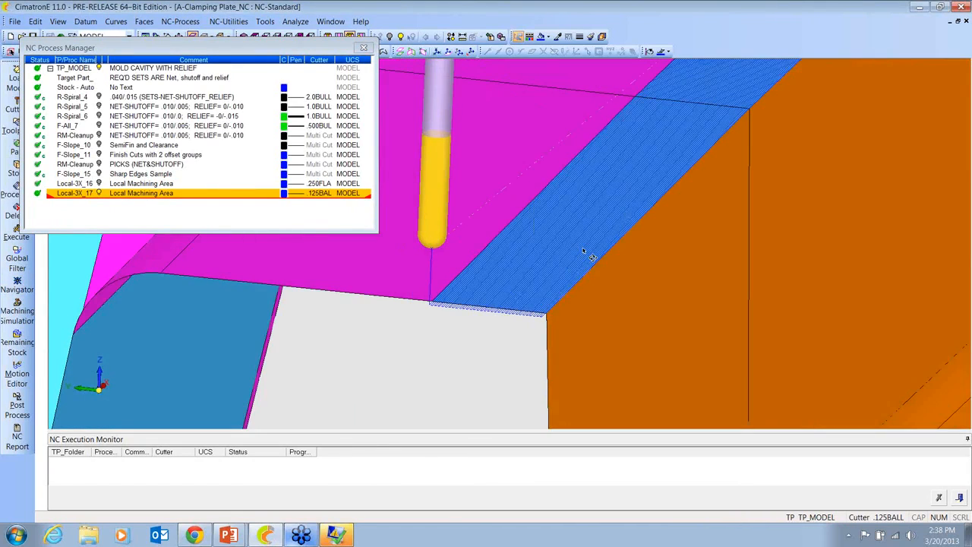
{"action": "middle_click_drag", "start_coordinate": [571, 215], "coordinate": [577, 211]}
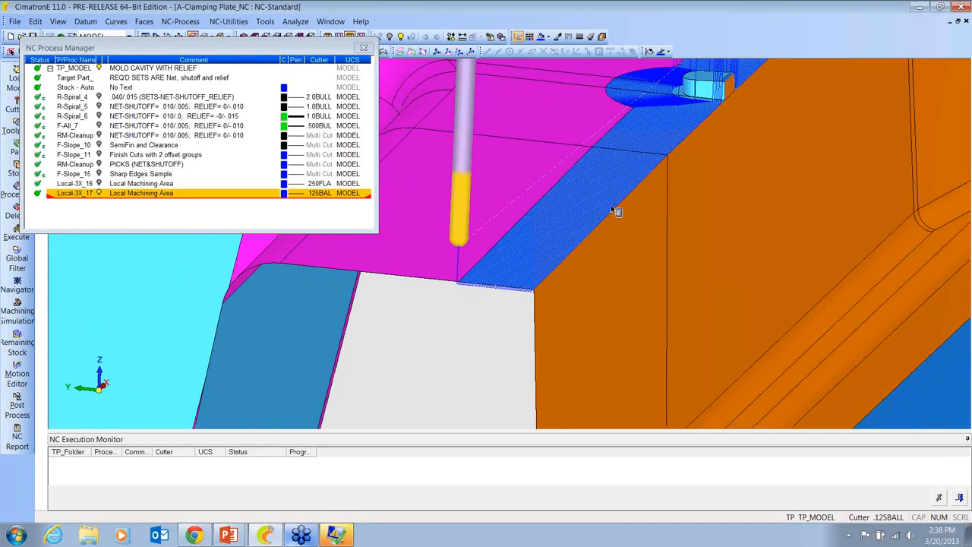
{"action": "middle_click_drag", "start_coordinate": [590, 211], "coordinate": [502, 346]}
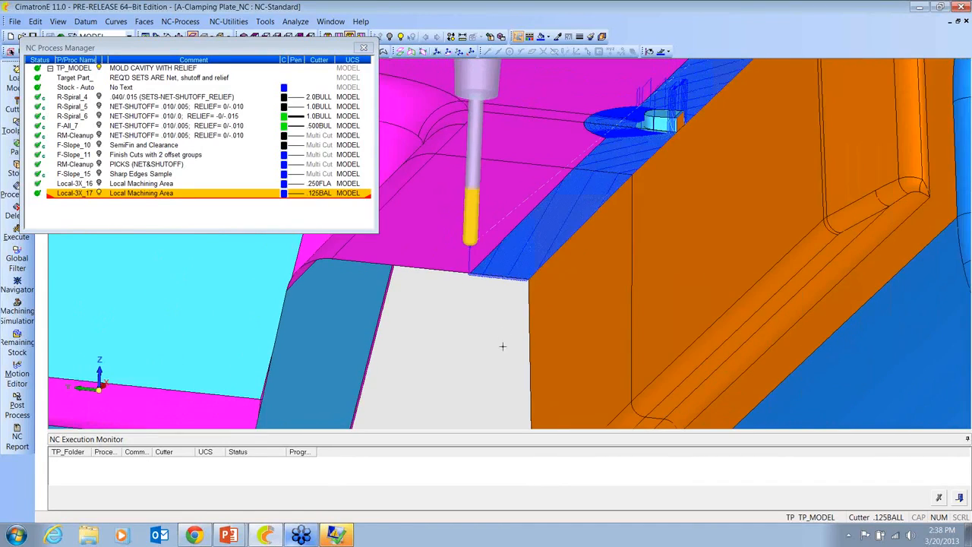
{"action": "scroll", "coordinate": [531, 259], "scroll_direction": "up", "scroll_amount": 5}
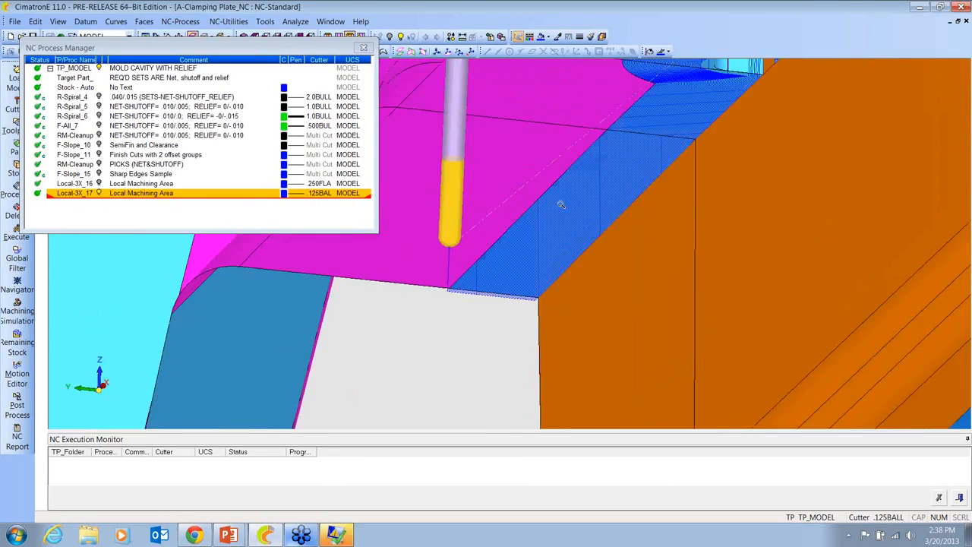
{"action": "middle_click_drag", "start_coordinate": [524, 246], "coordinate": [447, 130]}
{"action": "scroll", "coordinate": [718, 309], "scroll_direction": "down", "scroll_amount": 5}
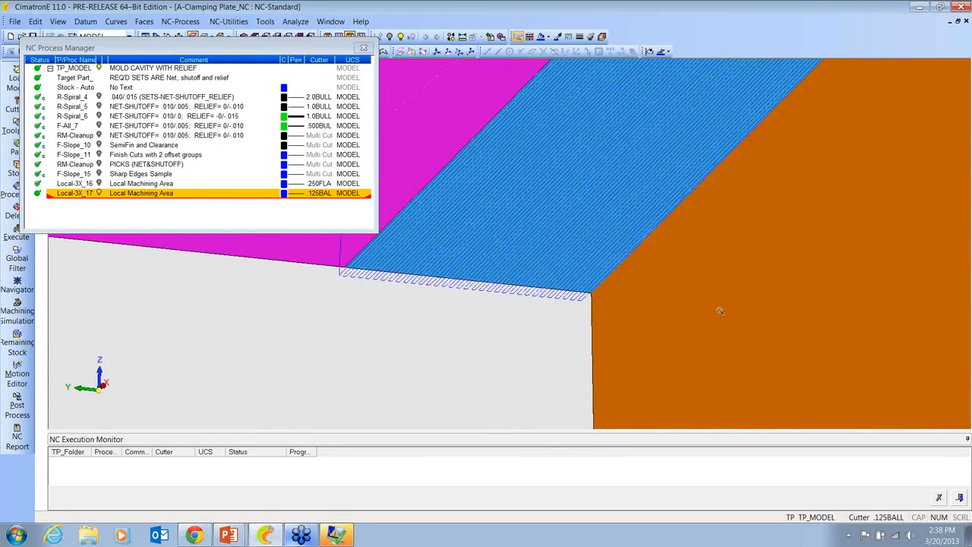
Step: Follow the Local-3X_17 passes along the edge land, past the small blocks and around the rounded corner to the end of the cut
{"action": "middle_click_drag", "start_coordinate": [696, 235], "coordinate": [464, 400], "text": "ctrl"}
{"action": "middle_click_drag", "start_coordinate": [617, 131], "coordinate": [425, 374], "text": "ctrl"}
{"action": "middle_click_drag", "start_coordinate": [796, 142], "coordinate": [604, 311], "text": "ctrl"}
{"action": "scroll", "coordinate": [604, 312], "scroll_direction": "up", "scroll_amount": 5}
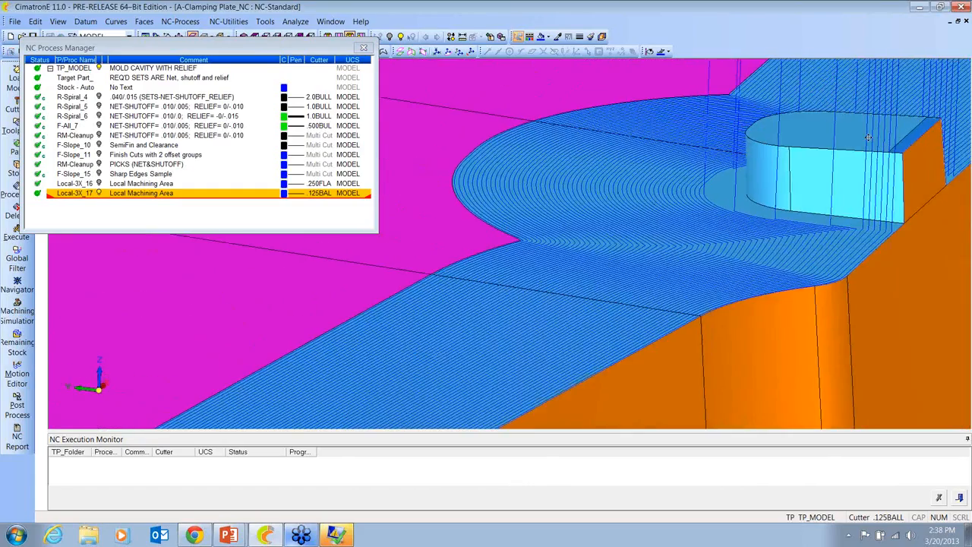
{"action": "middle_click_drag", "start_coordinate": [805, 142], "coordinate": [453, 299], "text": "ctrl"}
{"action": "middle_click_drag", "start_coordinate": [709, 83], "coordinate": [343, 279], "text": "ctrl"}
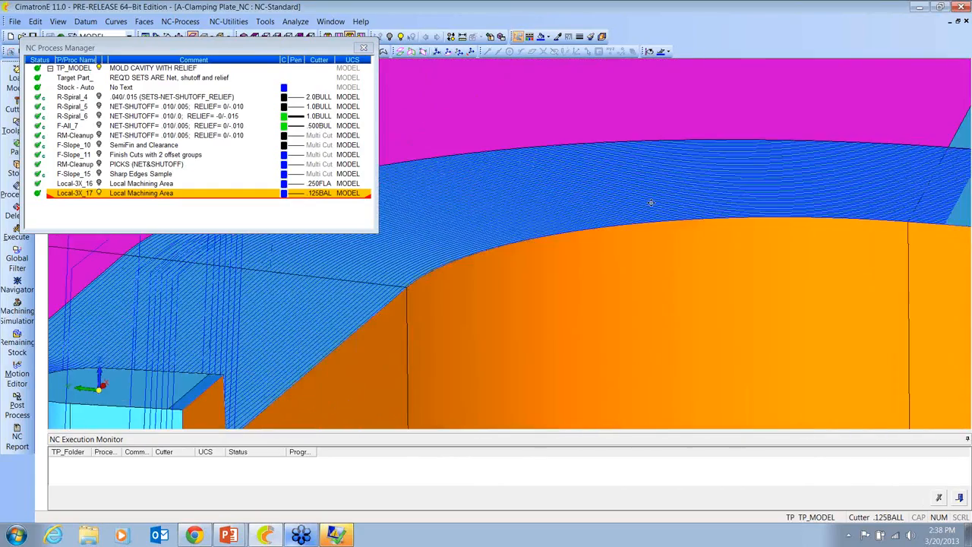
{"action": "left_click_drag", "start_coordinate": [651, 202], "coordinate": [304, 323], "text": "ctrl"}
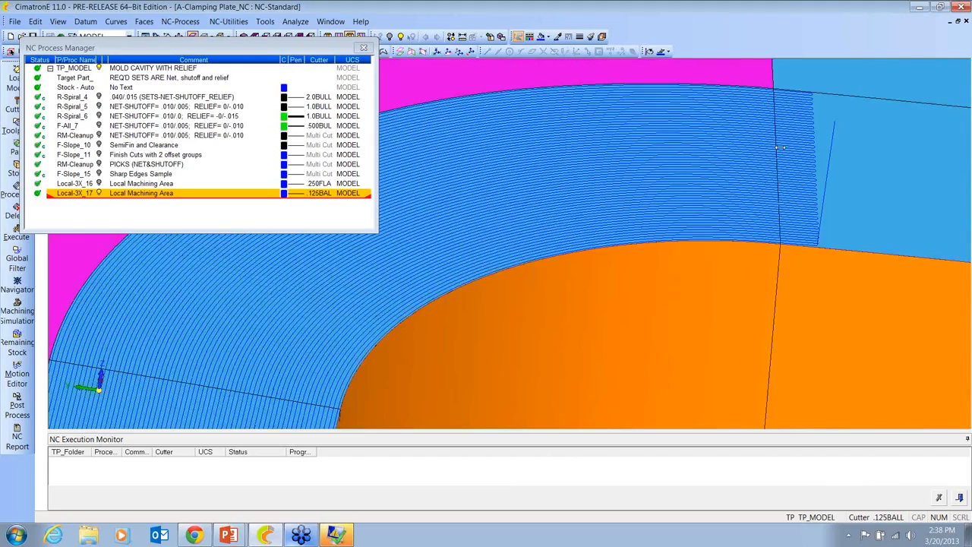
{"action": "right_click_drag", "start_coordinate": [816, 112], "coordinate": [666, 286], "text": "ctrl"}
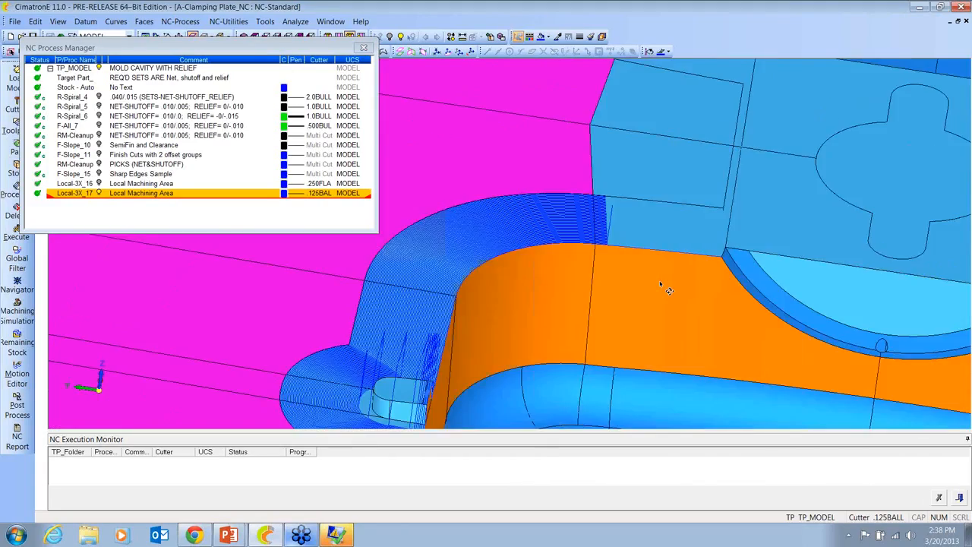
{"action": "left_click_drag", "start_coordinate": [666, 286], "coordinate": [681, 267], "text": "ctrl"}
{"action": "right_click_drag", "start_coordinate": [681, 267], "coordinate": [595, 293], "text": "ctrl"}
{"action": "left_click_drag", "start_coordinate": [595, 293], "coordinate": [577, 282], "text": "ctrl"}
{"action": "right_click_drag", "start_coordinate": [577, 283], "coordinate": [564, 250], "text": "ctrl"}
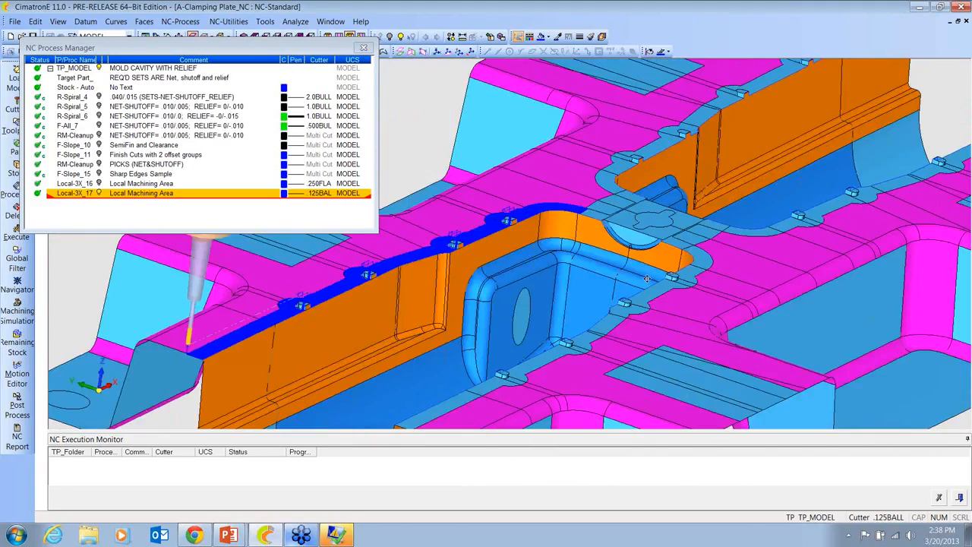
{"action": "left_click_drag", "start_coordinate": [565, 250], "coordinate": [695, 219], "text": "ctrl"}
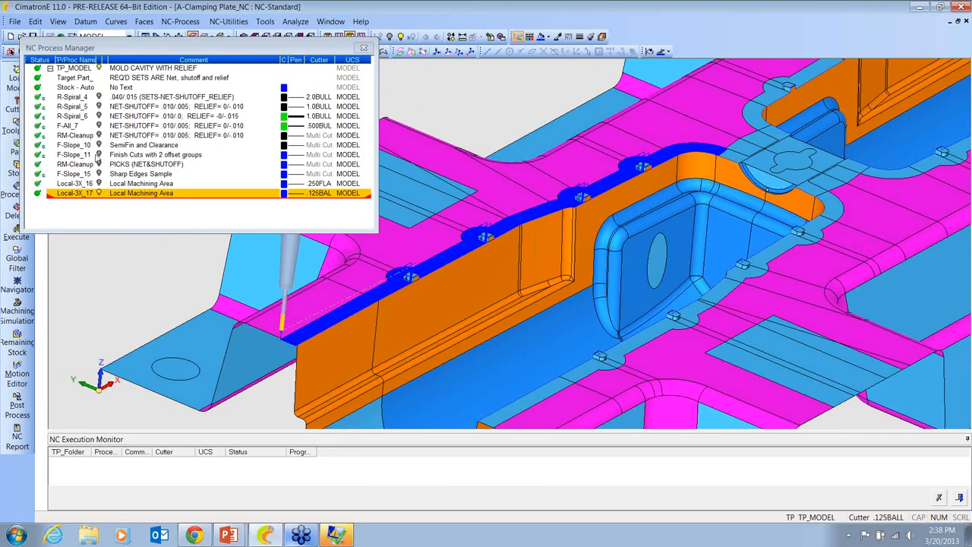
Step: Display the F-Slope_11 toolpath and hide Local-3X_17
{"action": "left_click", "coordinate": [99, 156]}
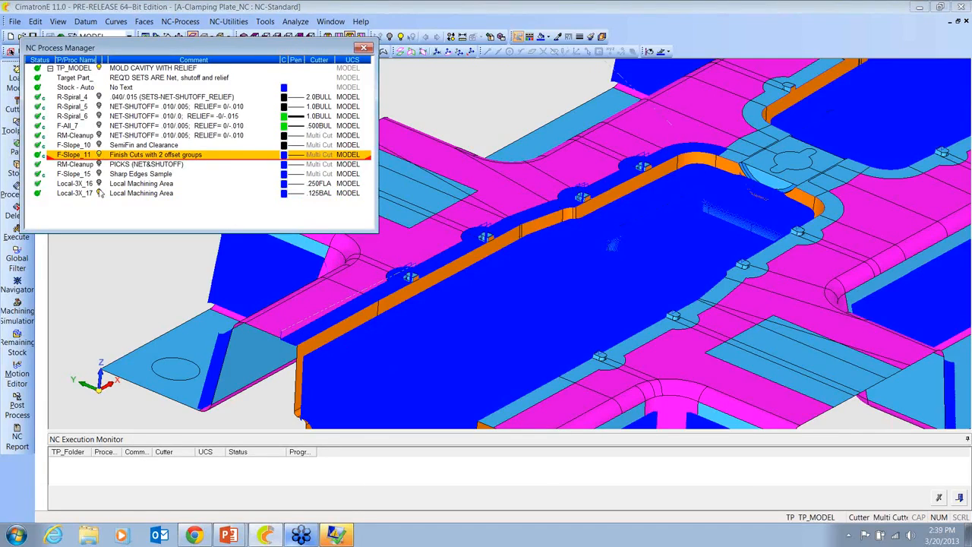
{"action": "left_click", "coordinate": [99, 193]}
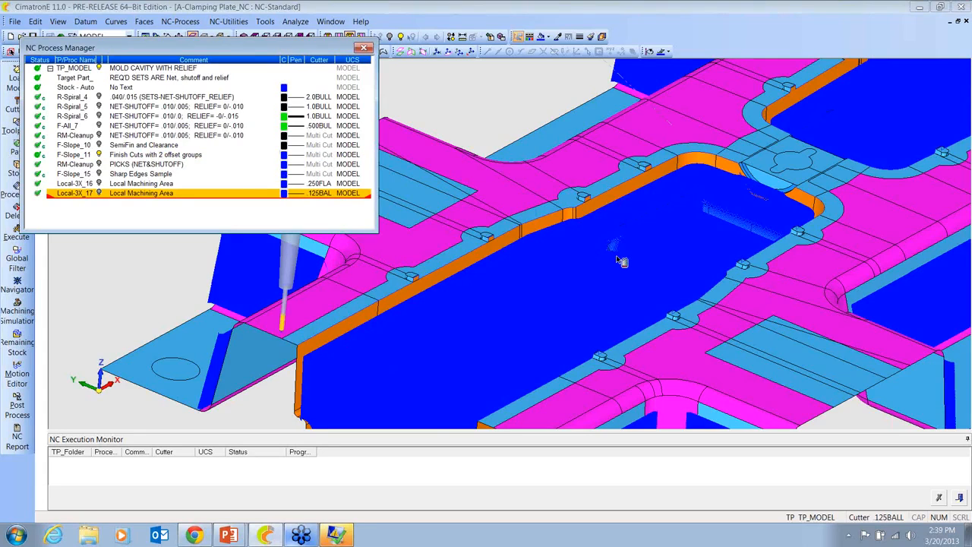
Step: Open the F-Slope_11 toolpath in the Navigator and place the cutter at several points on the cavity's open end, ledge and inner corner
{"action": "middle_click_drag", "start_coordinate": [617, 258], "coordinate": [355, 214]}
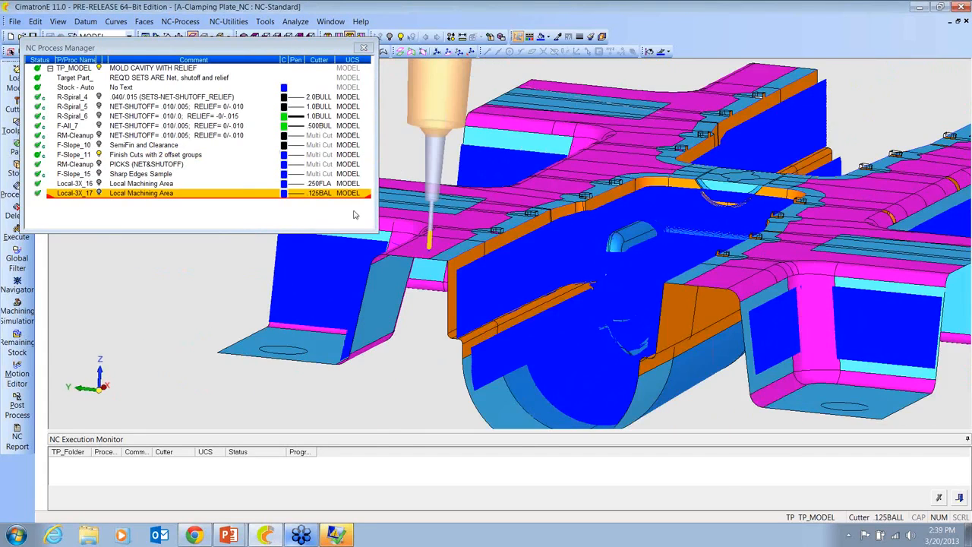
{"action": "left_click", "coordinate": [66, 155]}
{"action": "right_click", "coordinate": [66, 155]}
{"action": "left_click", "coordinate": [100, 373]}
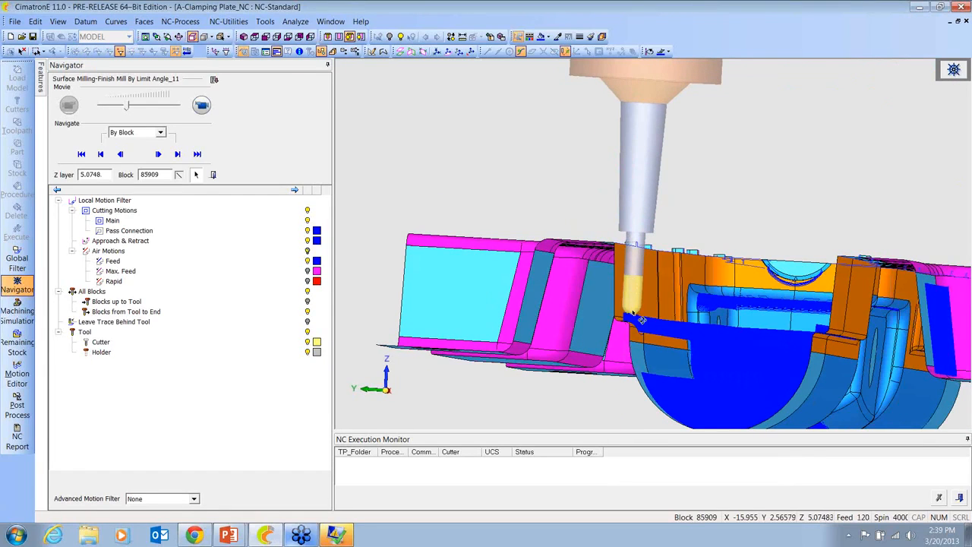
{"action": "middle_click_drag", "start_coordinate": [638, 320], "coordinate": [644, 338]}
{"action": "left_click", "coordinate": [644, 339]}
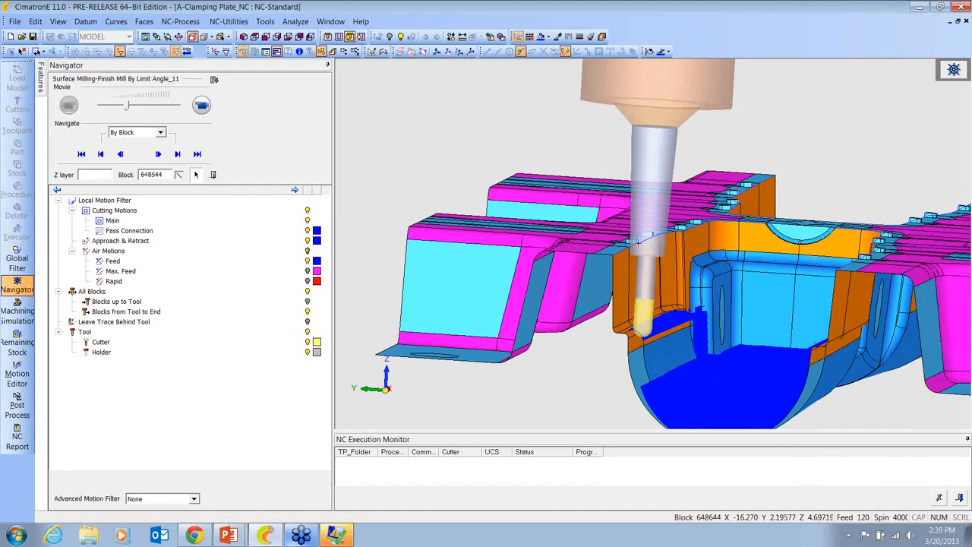
{"action": "left_click", "coordinate": [669, 385]}
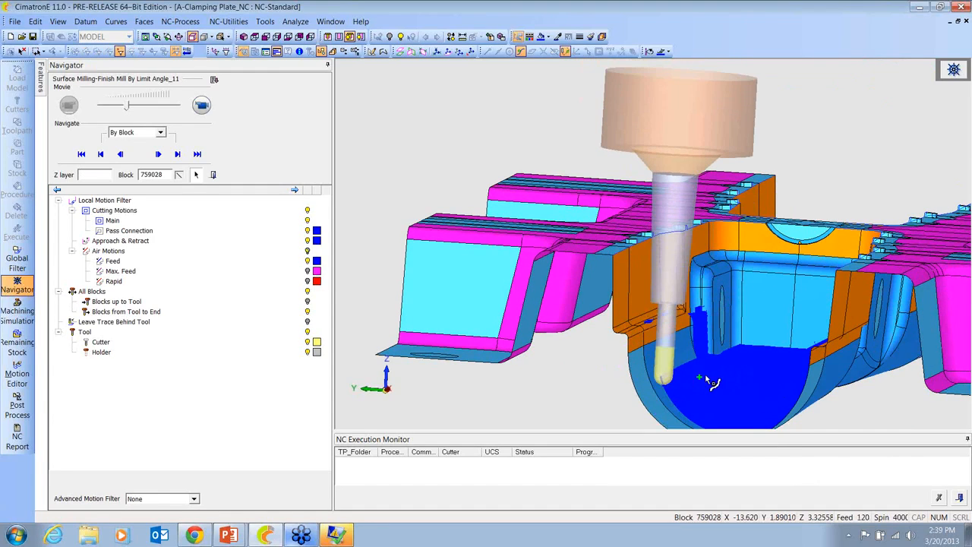
{"action": "left_click", "coordinate": [709, 351]}
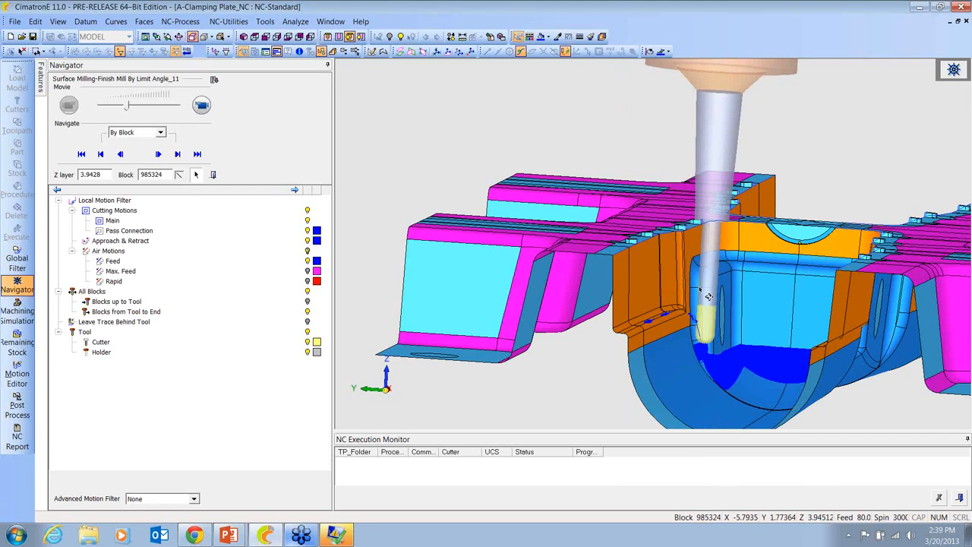
Step: Examine the cutter's position against the cavity's inner corner from several angles, and exit the Navigator
{"action": "left_click_drag", "start_coordinate": [700, 289], "coordinate": [725, 216], "text": "ctrl"}
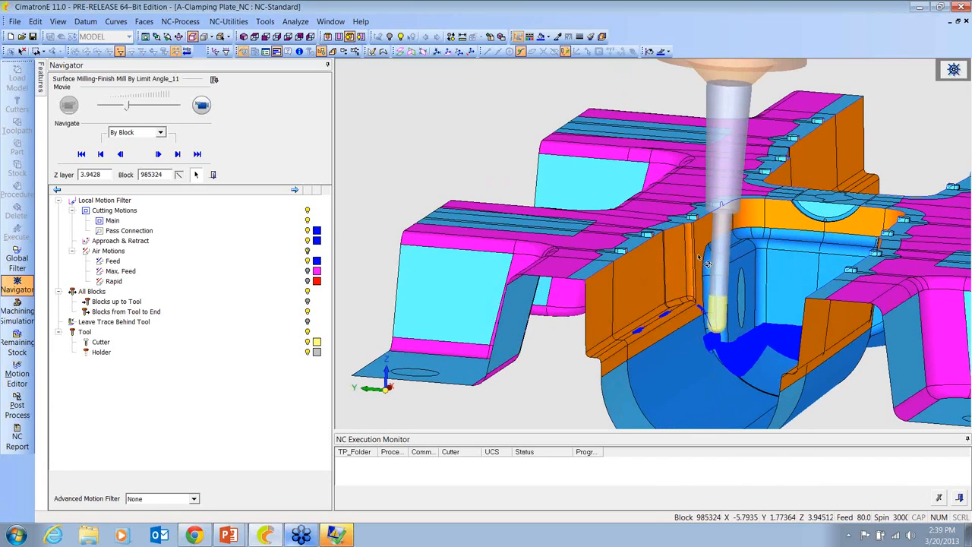
{"action": "left_click_drag", "start_coordinate": [706, 262], "coordinate": [760, 264], "text": "ctrl"}
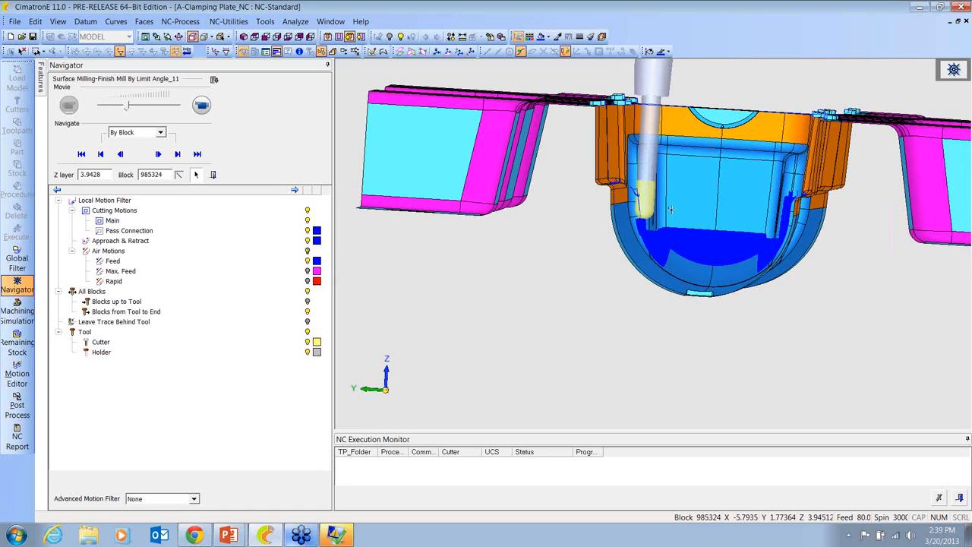
{"action": "mouse_move", "coordinate": [671, 210]}
{"action": "middle_mouse_down"}
{"action": "mouse_move", "coordinate": [701, 240]}
{"action": "mouse_move", "coordinate": [688, 215]}
{"action": "middle_mouse_up"}
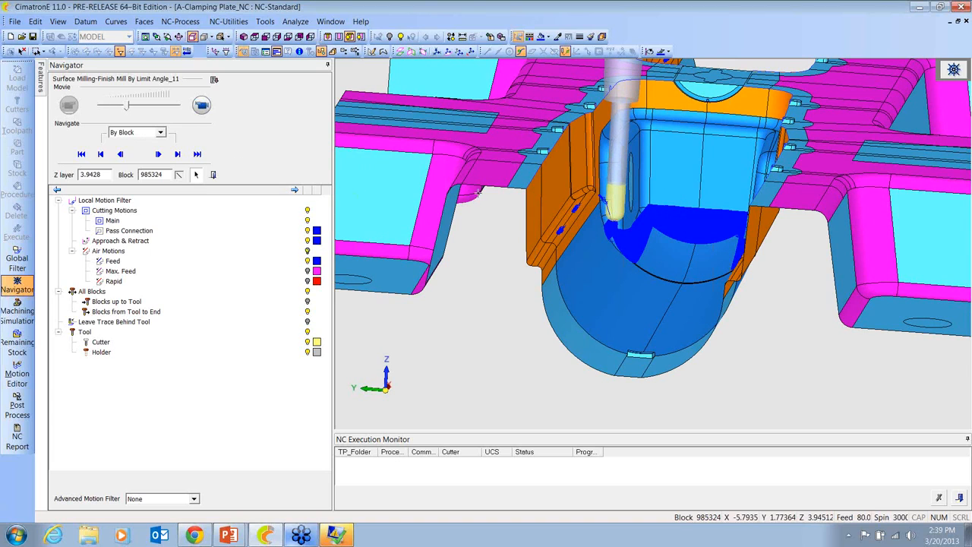
{"action": "left_click", "coordinate": [212, 176]}
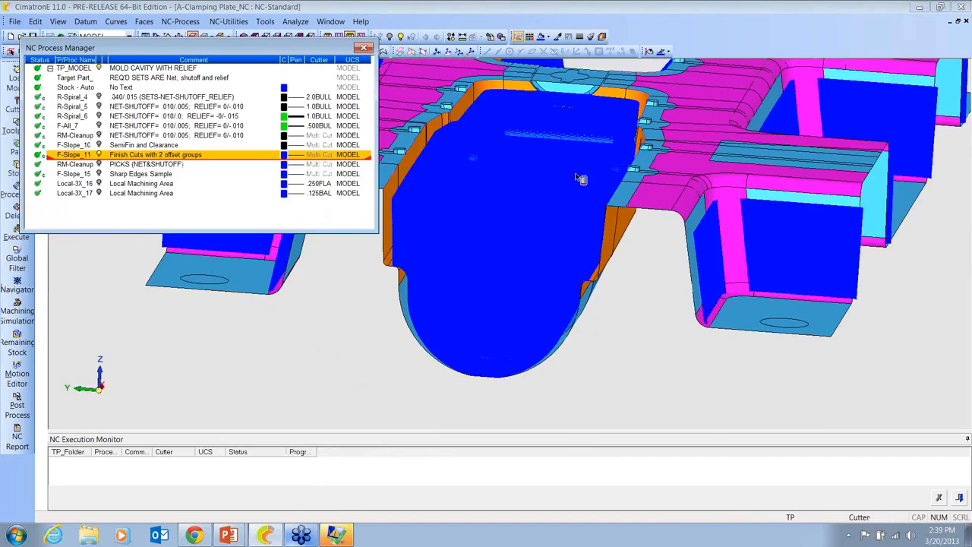
Step: Close the A-Clamping Plate_NC document without saving the changes
{"action": "mouse_move", "coordinate": [581, 180]}
{"action": "middle_mouse_down"}
{"action": "mouse_move", "coordinate": [623, 284]}
{"action": "mouse_move", "coordinate": [664, 293]}
{"action": "middle_mouse_up"}
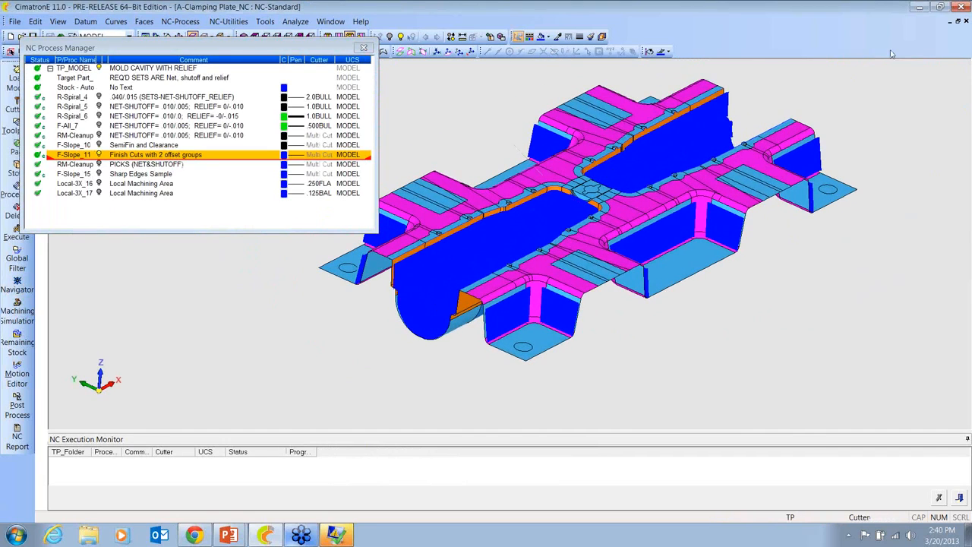
{"action": "left_click", "coordinate": [967, 21]}
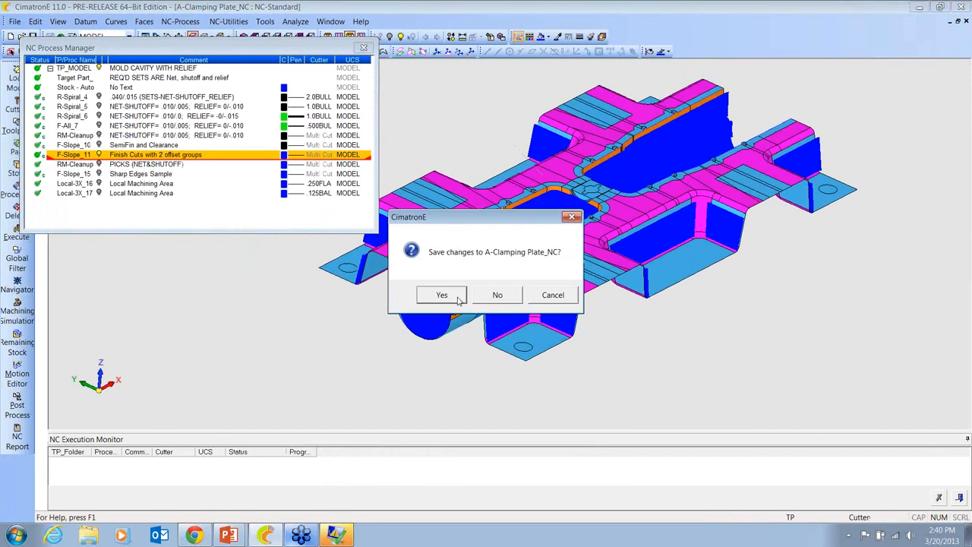
{"action": "left_click", "coordinate": [498, 297]}
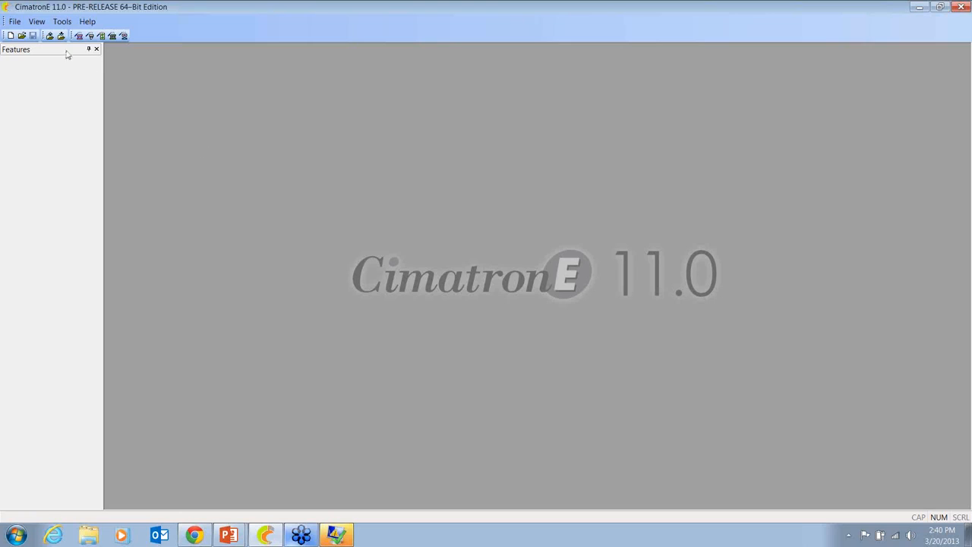
Step: Open the NC file Cover_Core_NC2.elt from the MD_Fin folder
{"action": "left_click", "coordinate": [21, 36]}
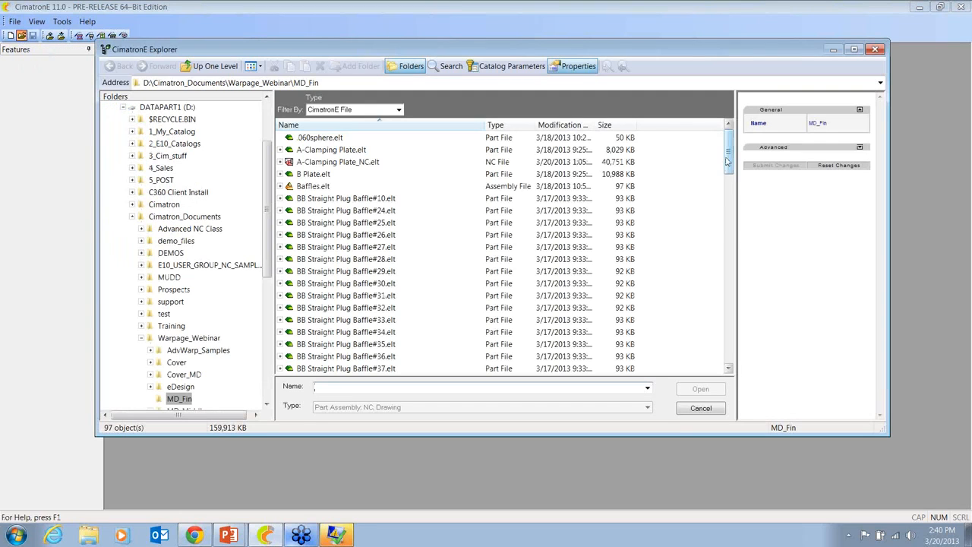
{"action": "left_click_drag", "start_coordinate": [728, 151], "coordinate": [742, 225]}
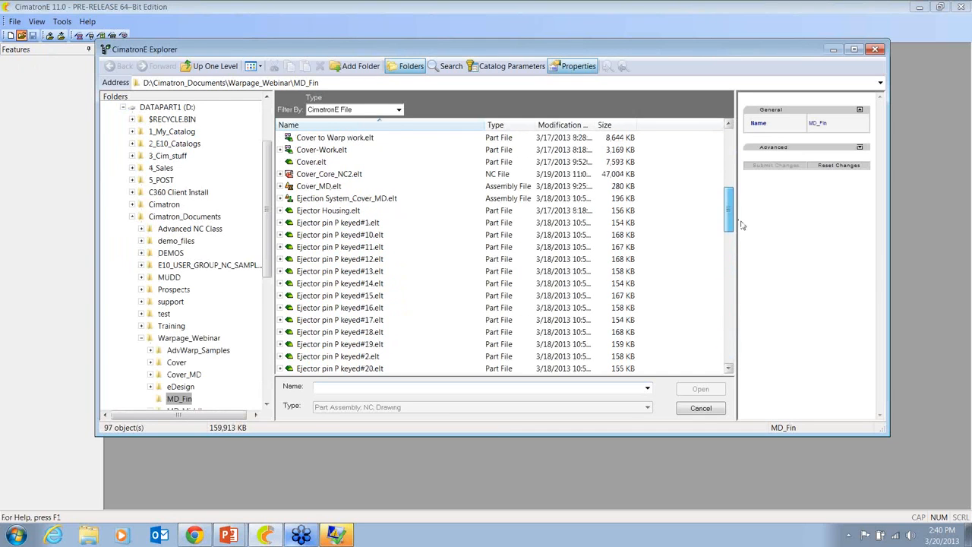
{"action": "double_click", "coordinate": [319, 174]}
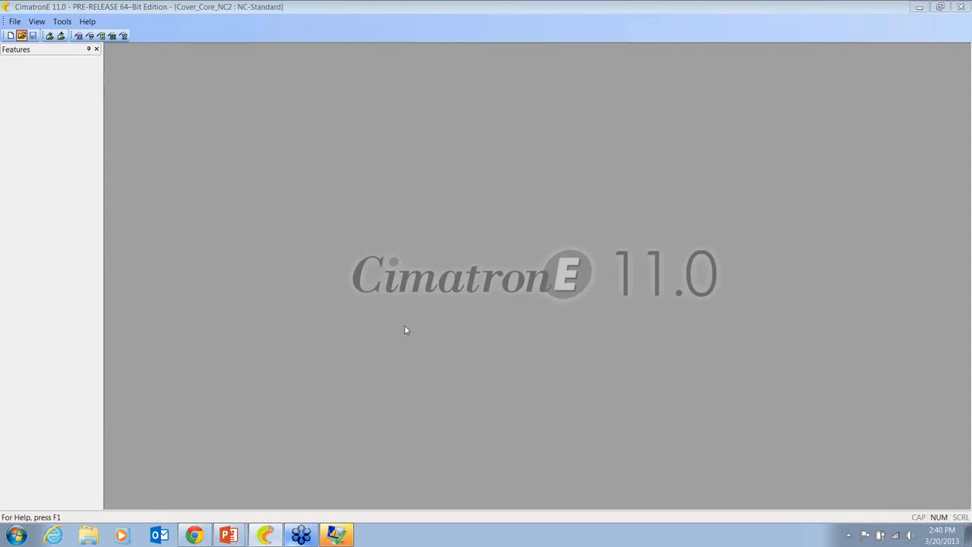
Step: Inspect the Local-3X_32 toolpath along the base of the core, around its rounded corner and past the small notches
{"action": "scroll", "coordinate": [504, 307], "scroll_direction": "up", "scroll_amount": 3}
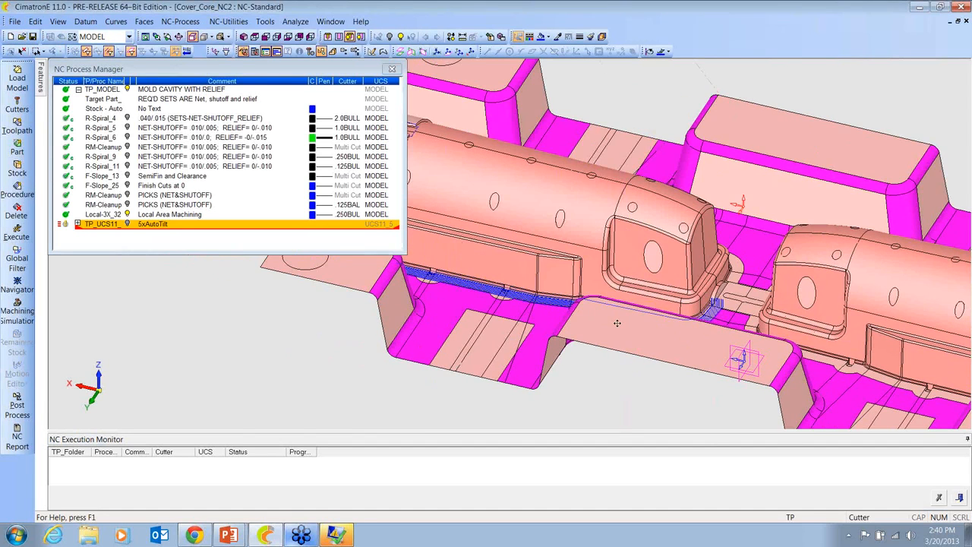
{"action": "middle_click_drag", "start_coordinate": [624, 332], "coordinate": [556, 265]}
{"action": "scroll", "coordinate": [556, 265], "scroll_direction": "up", "scroll_amount": 2}
{"action": "scroll", "coordinate": [556, 265], "scroll_direction": "up", "scroll_amount": 5}
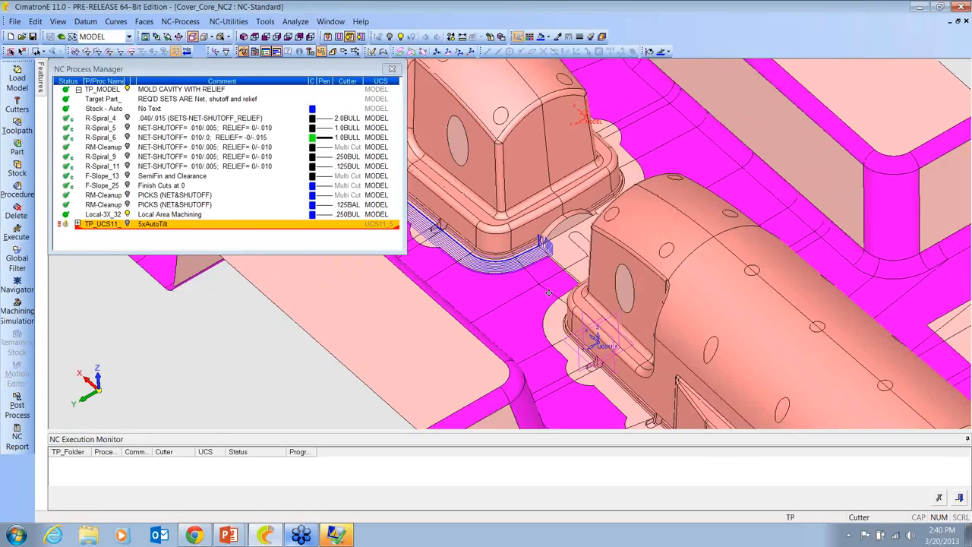
{"action": "middle_click_drag", "start_coordinate": [558, 280], "coordinate": [714, 260]}
{"action": "scroll", "coordinate": [615, 253], "scroll_direction": "down", "scroll_amount": 3}
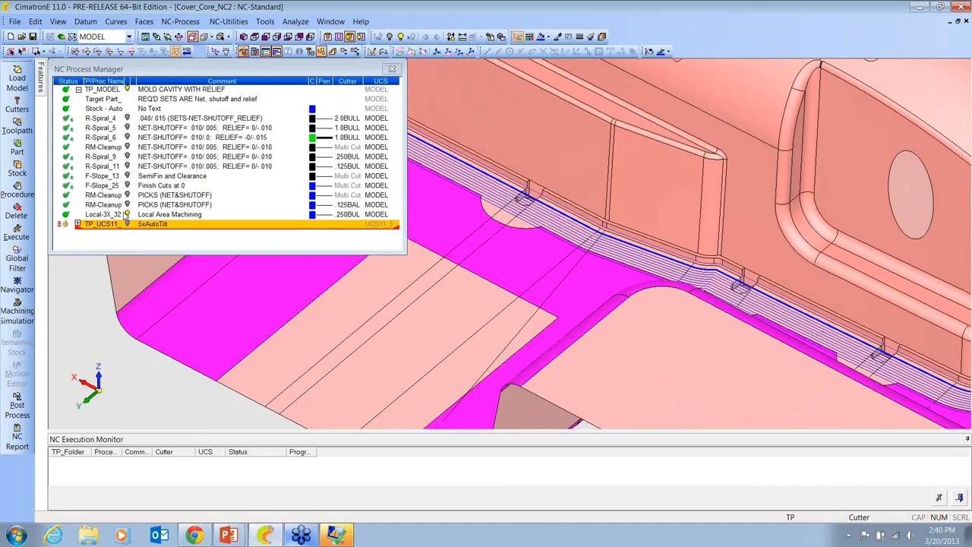
Step: Hide the Local-3X_32 toolpath and examine the bare shutoff land along the base of the core
{"action": "left_click", "coordinate": [129, 215]}
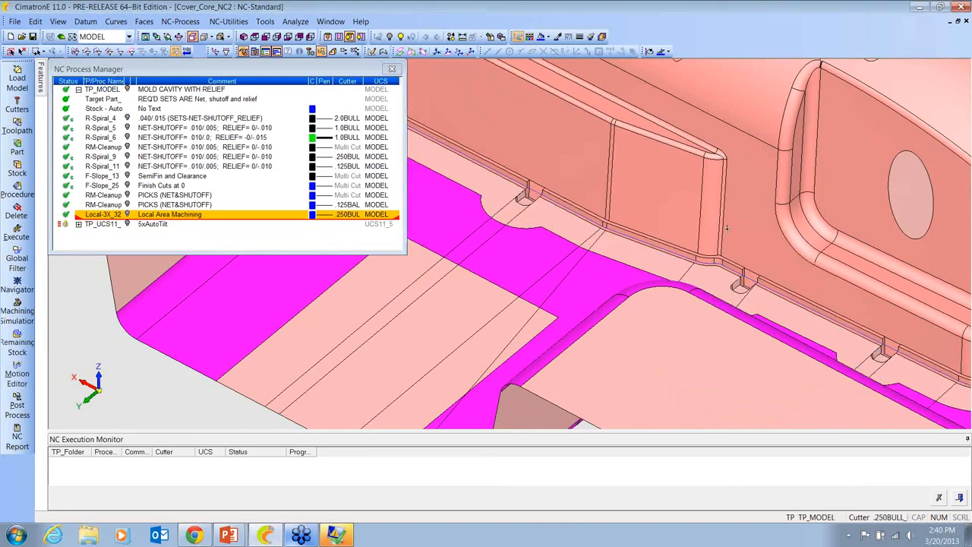
{"action": "scroll", "coordinate": [442, 224], "scroll_direction": "down", "scroll_amount": 3}
{"action": "middle_click_drag", "start_coordinate": [443, 224], "coordinate": [551, 249]}
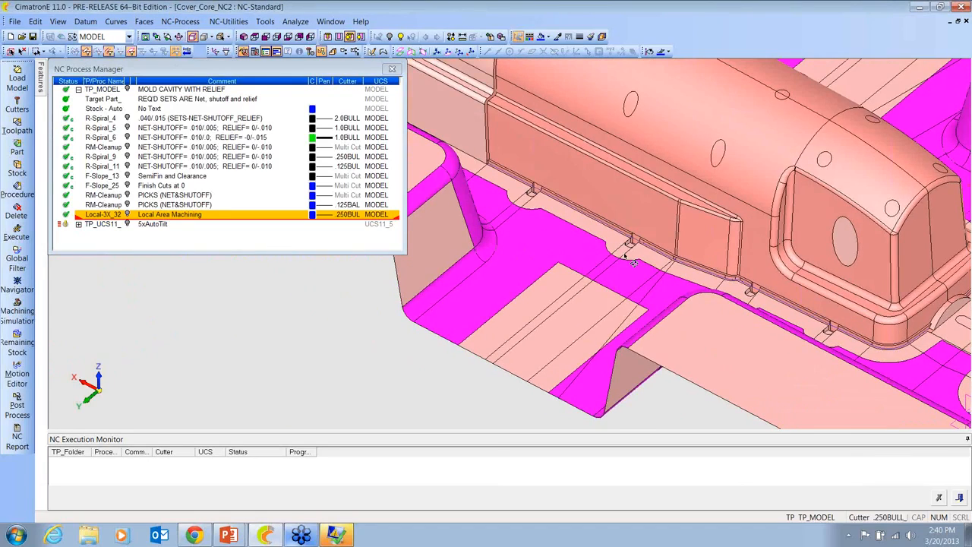
{"action": "middle_click_drag", "start_coordinate": [625, 256], "coordinate": [571, 253]}
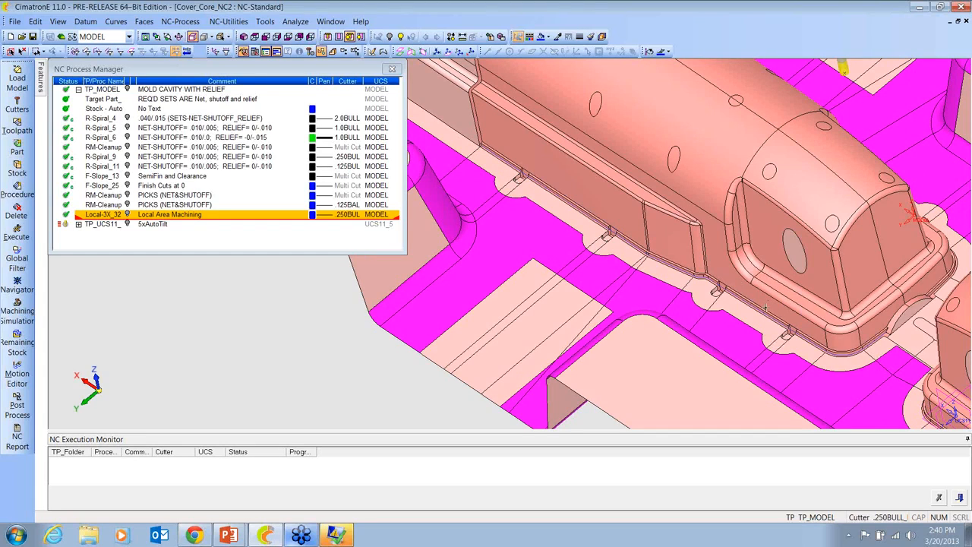
{"action": "middle_click_drag", "start_coordinate": [635, 288], "coordinate": [625, 292]}
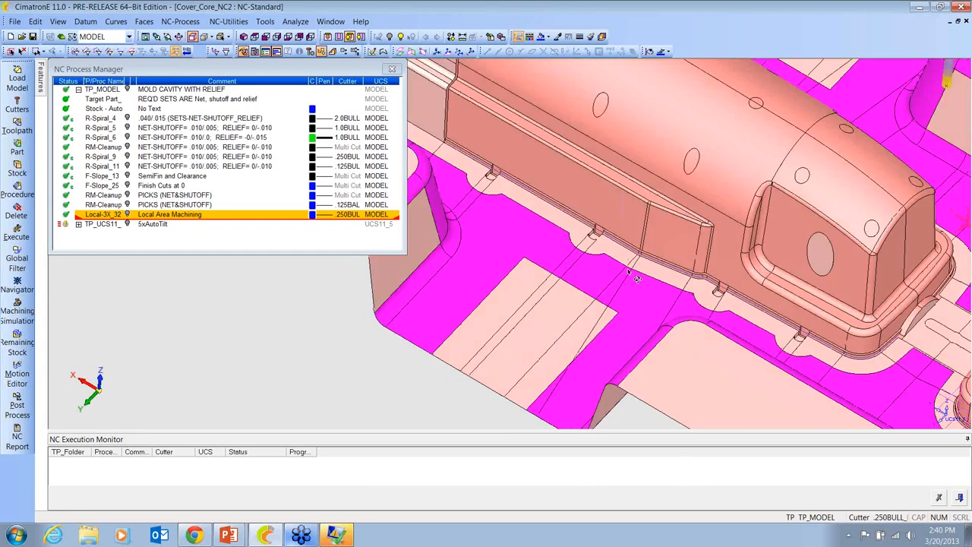
{"action": "scroll", "coordinate": [625, 291], "scroll_direction": "down", "scroll_amount": 3}
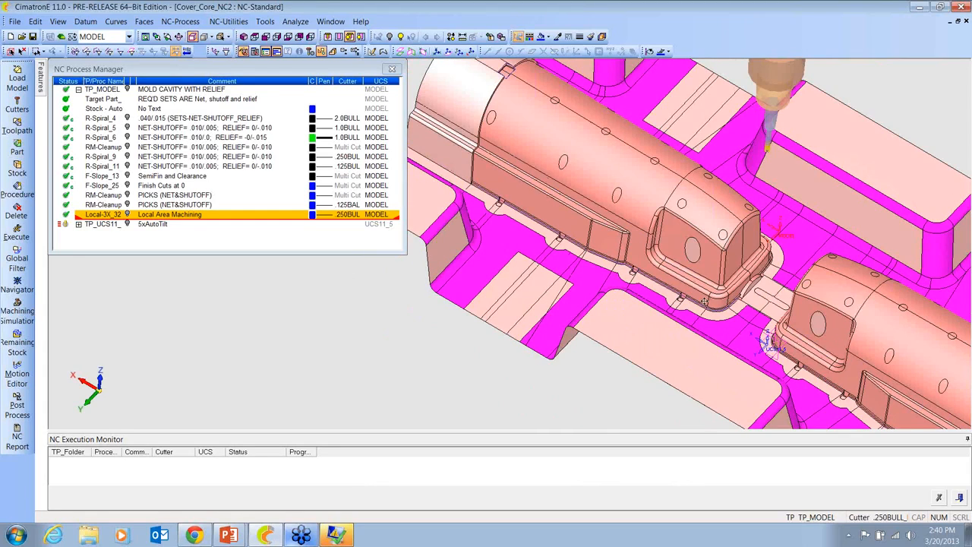
{"action": "scroll", "coordinate": [704, 300], "scroll_direction": "up", "scroll_amount": 2}
{"action": "mouse_move", "coordinate": [697, 298]}
{"action": "middle_mouse_down"}
{"action": "mouse_move", "coordinate": [686, 309]}
{"action": "mouse_move", "coordinate": [693, 291]}
{"action": "middle_mouse_up"}
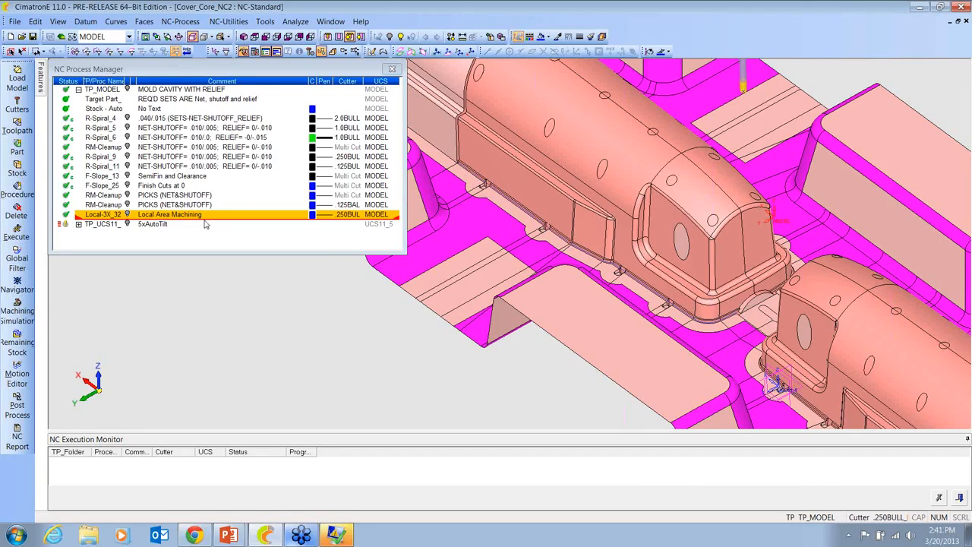
Step: Display the Local-3X_32 toolpath again and inspect its passes around the core's rounded corner
{"action": "left_click", "coordinate": [127, 215]}
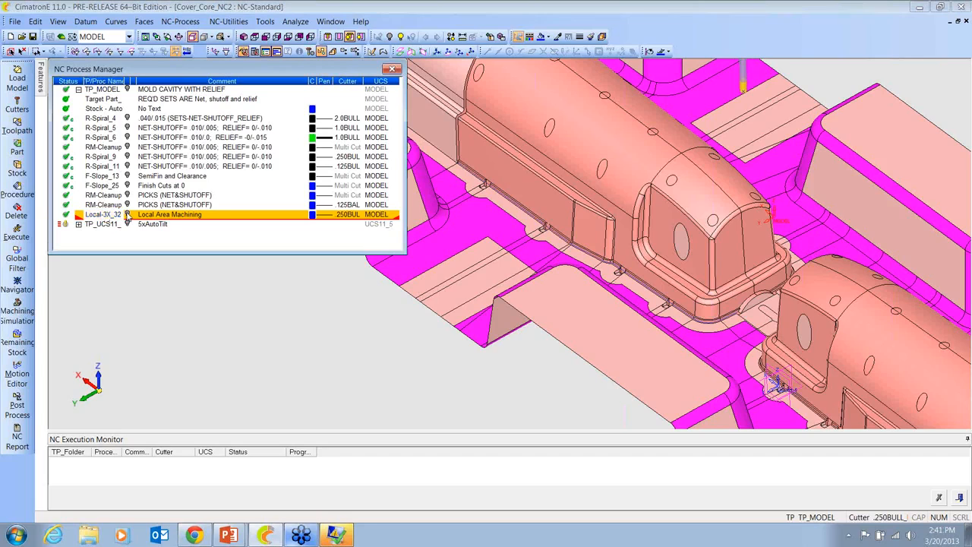
{"action": "middle_click_drag", "start_coordinate": [710, 311], "coordinate": [637, 303]}
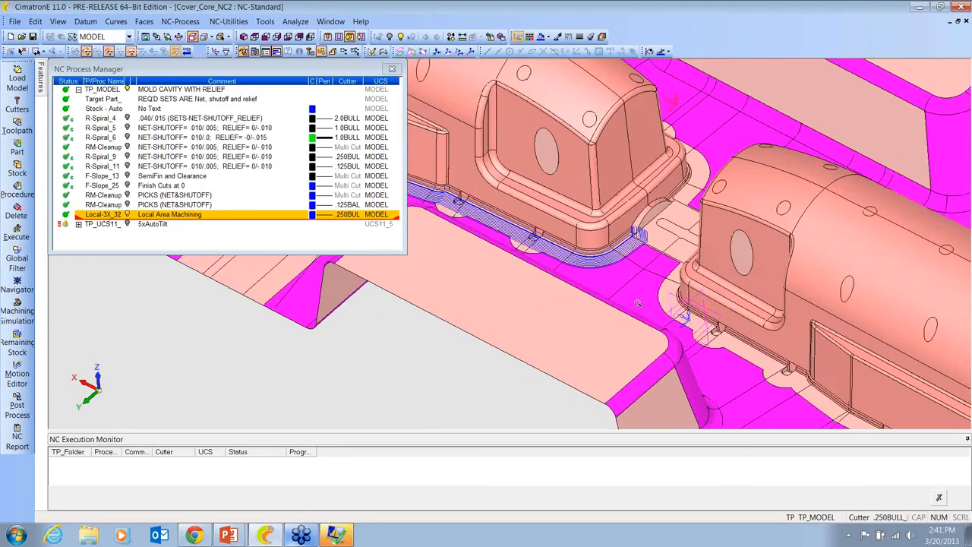
{"action": "scroll", "coordinate": [638, 303], "scroll_direction": "up", "scroll_amount": 5}
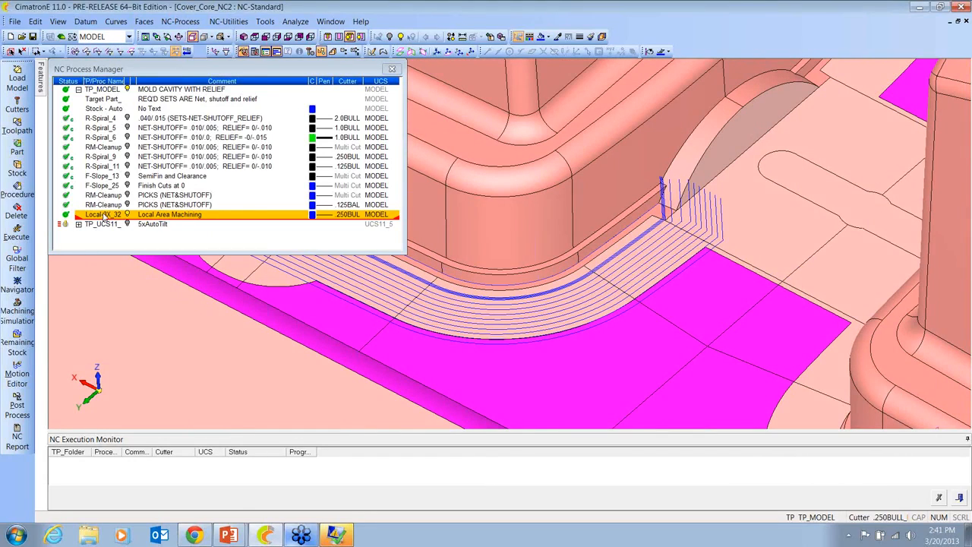
Step: Open the Local-3X_32 procedure parameters for editing and examine the highlighted drive and check surfaces along the core's base
{"action": "right_click", "coordinate": [106, 215]}
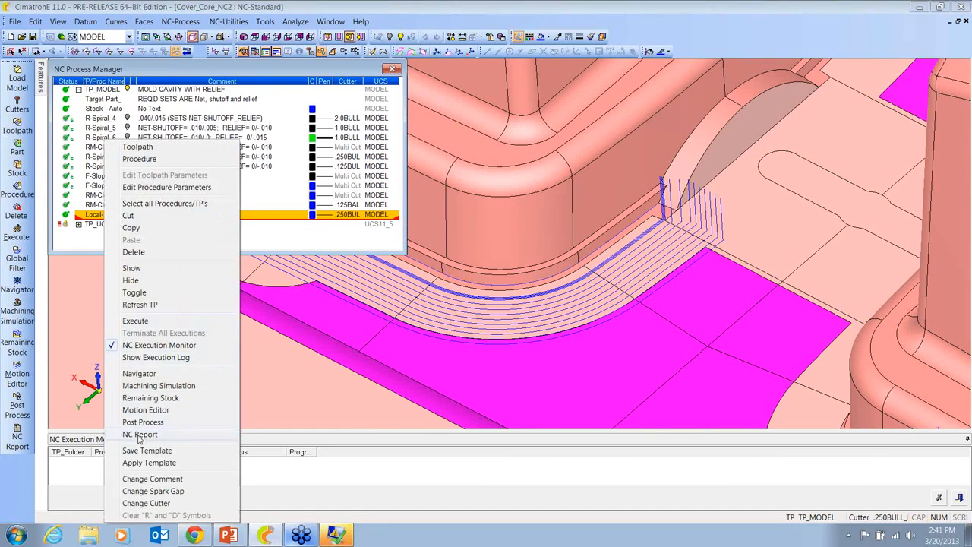
{"action": "left_click", "coordinate": [145, 188]}
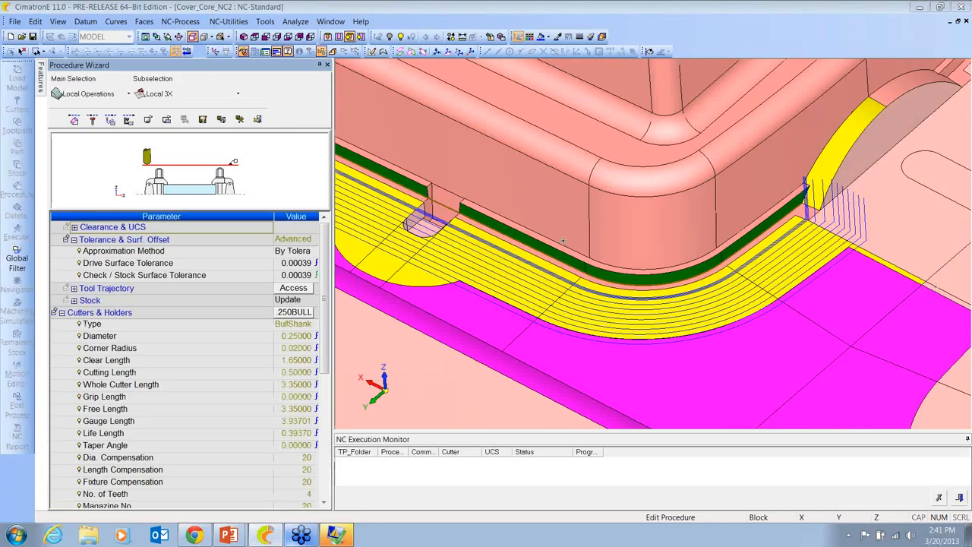
{"action": "middle_click_drag", "start_coordinate": [771, 243], "coordinate": [799, 199]}
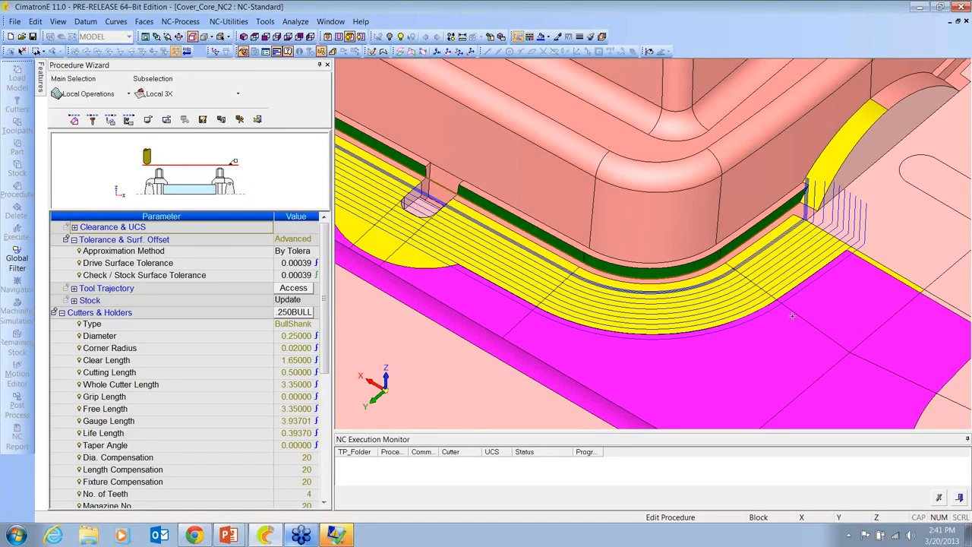
{"action": "right_click_drag", "start_coordinate": [792, 316], "coordinate": [821, 287], "text": "ctrl"}
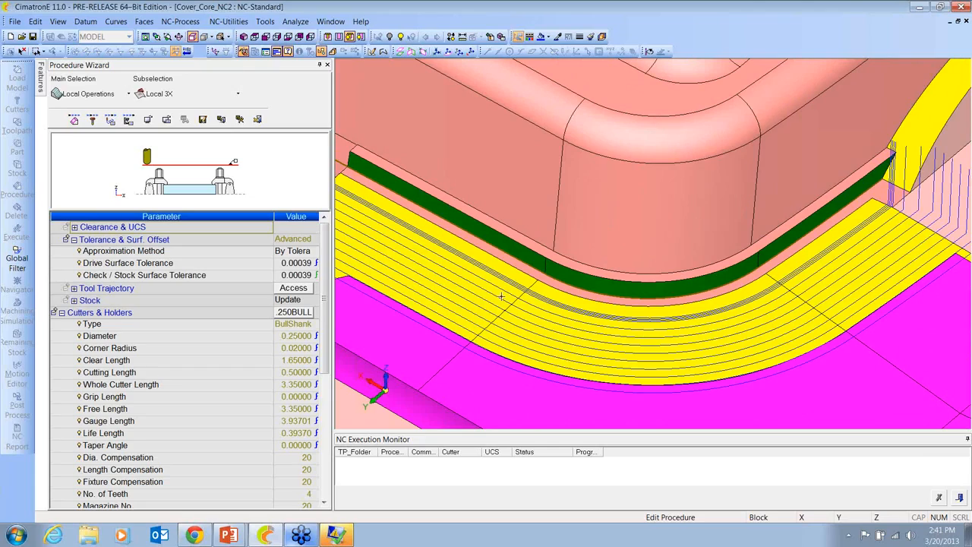
{"action": "right_click_drag", "start_coordinate": [557, 271], "coordinate": [544, 280], "text": "ctrl"}
{"action": "middle_click_drag", "start_coordinate": [544, 280], "coordinate": [619, 256], "text": "ctrl"}
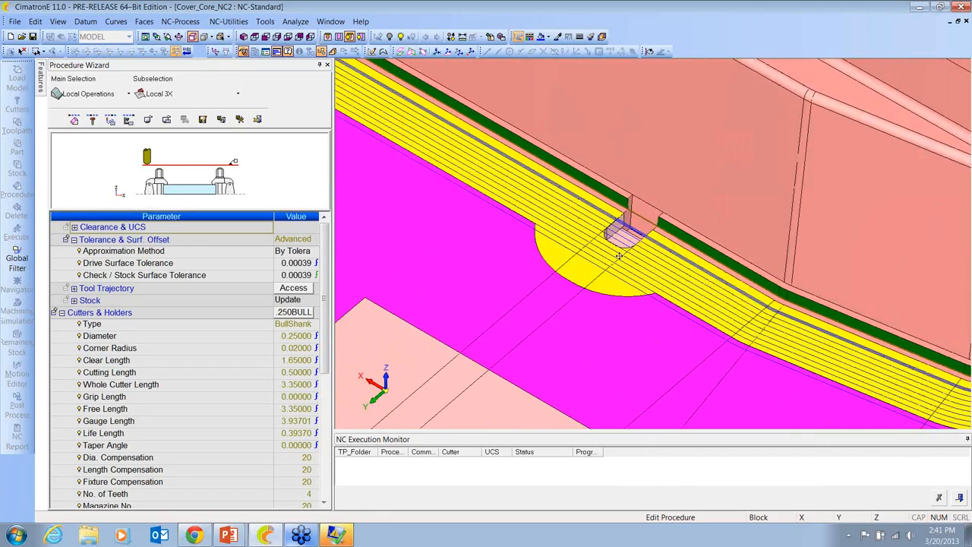
{"action": "right_click_drag", "start_coordinate": [619, 256], "coordinate": [584, 223], "text": "ctrl"}
{"action": "left_click_drag", "start_coordinate": [584, 223], "coordinate": [595, 264], "text": "ctrl"}
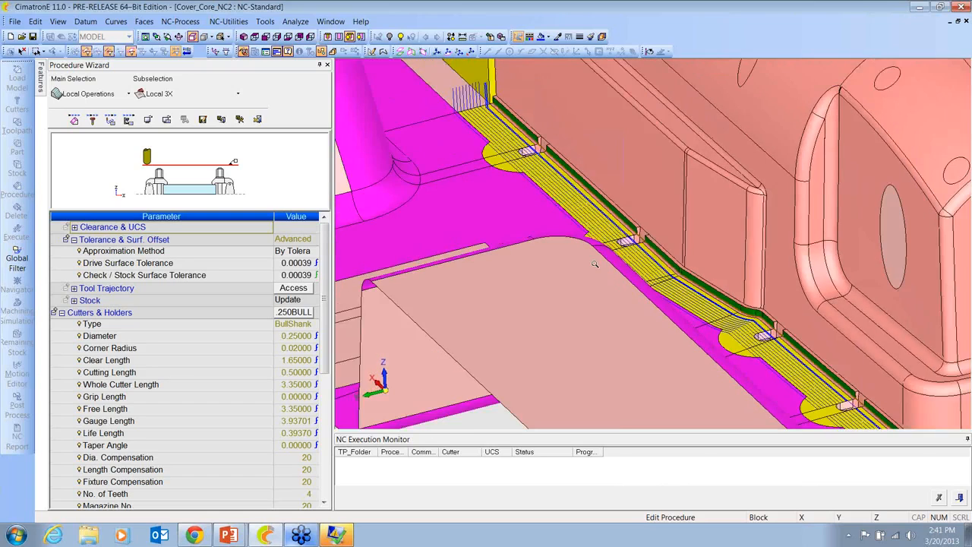
{"action": "right_click_drag", "start_coordinate": [595, 264], "coordinate": [670, 302], "text": "ctrl"}
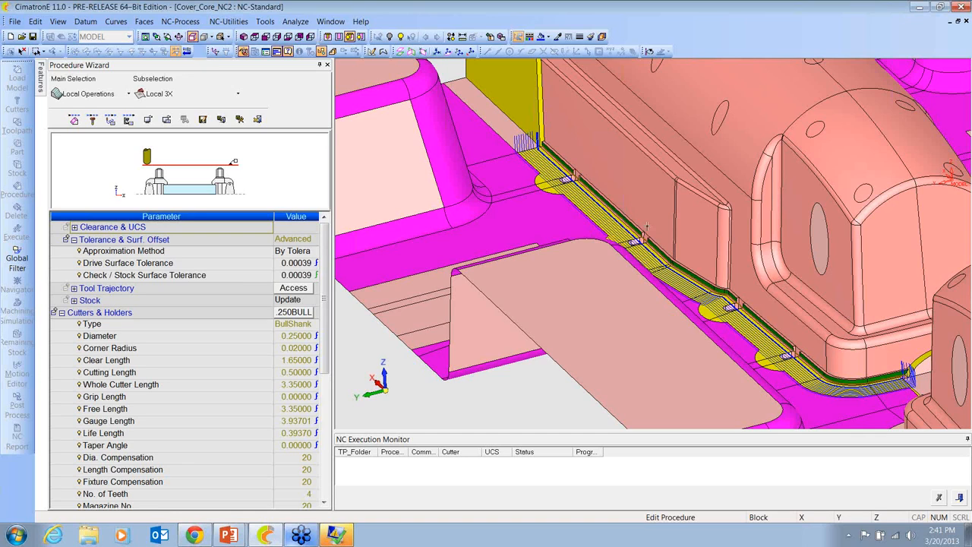
Step: Review the Multi passes roughing and finishing settings of the Local 3X tool trajectory, and leave the procedure without saving
{"action": "middle_click_drag", "start_coordinate": [660, 243], "coordinate": [486, 148]}
{"action": "left_click", "coordinate": [302, 292]}
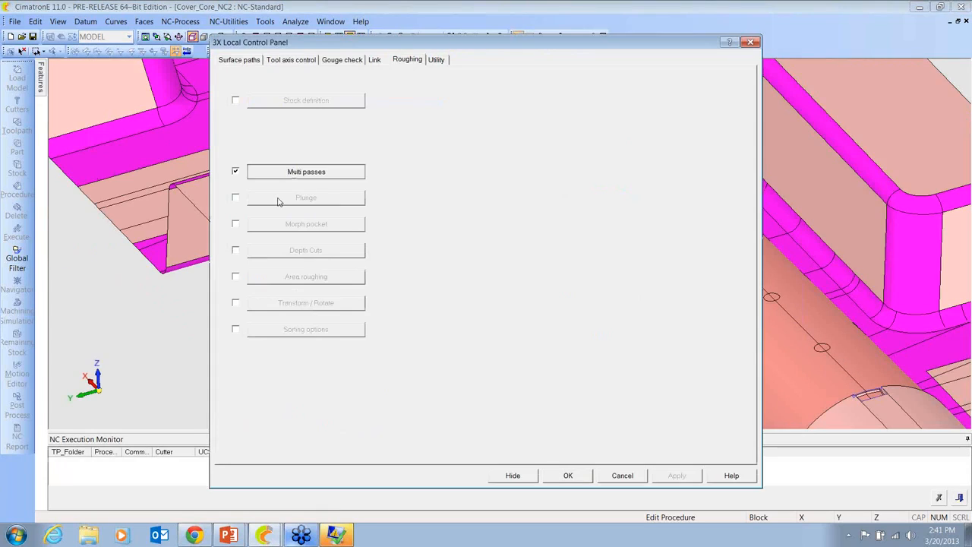
{"action": "left_click", "coordinate": [295, 172]}
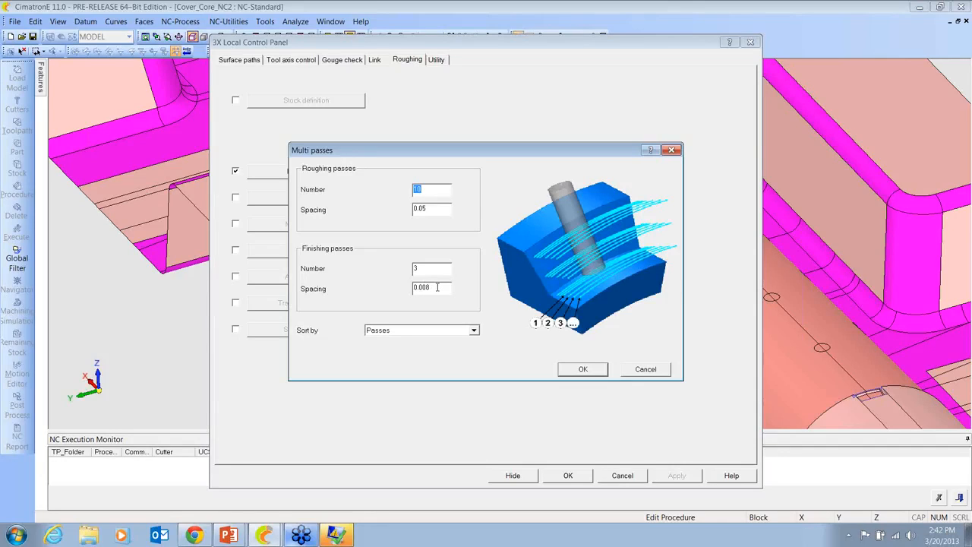
{"action": "left_click", "coordinate": [646, 369]}
{"action": "left_click", "coordinate": [629, 477]}
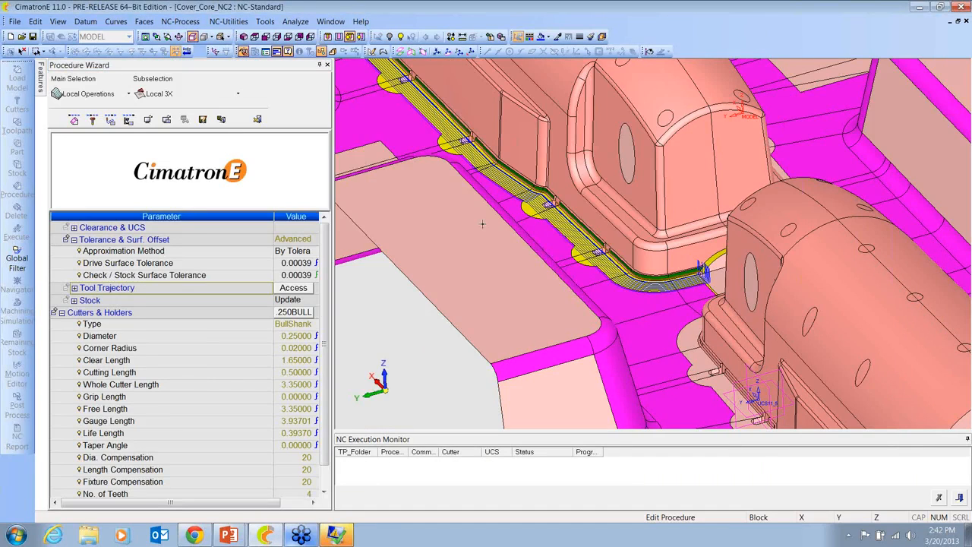
{"action": "right_click", "coordinate": [482, 225]}
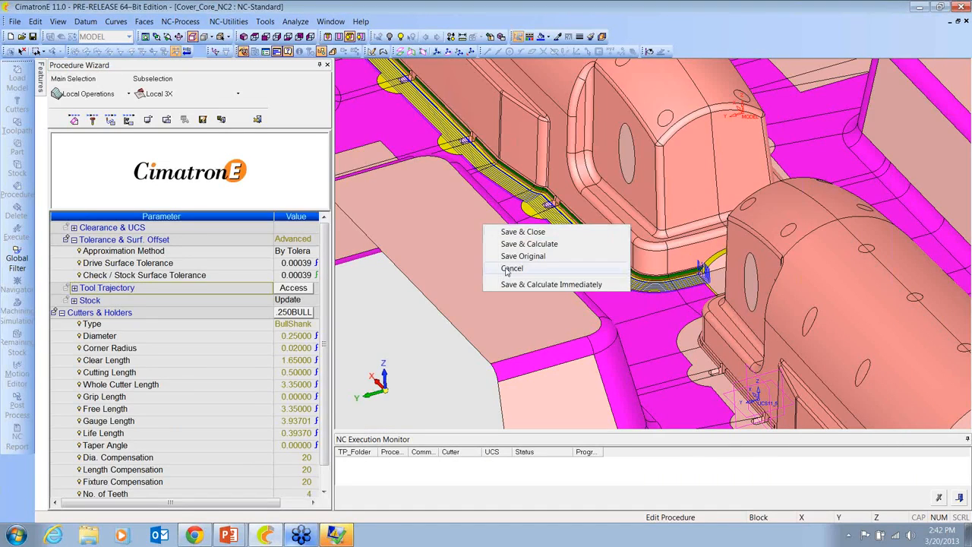
{"action": "left_click", "coordinate": [508, 268]}
Step: Open the Local-3X_32 toolpath in the Navigator and place the cutter on a pass near the core's rounded corner
{"action": "right_click", "coordinate": [102, 217]}
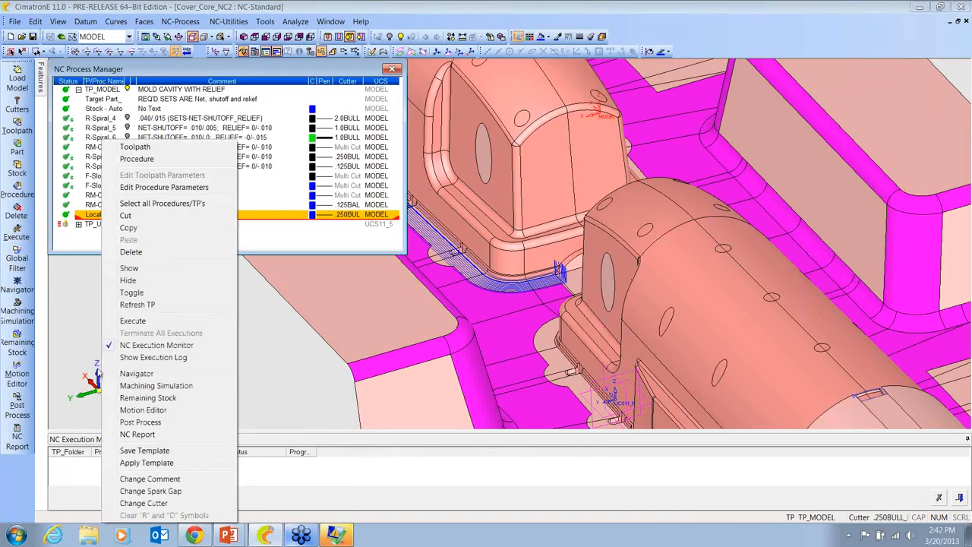
{"action": "left_click", "coordinate": [141, 376]}
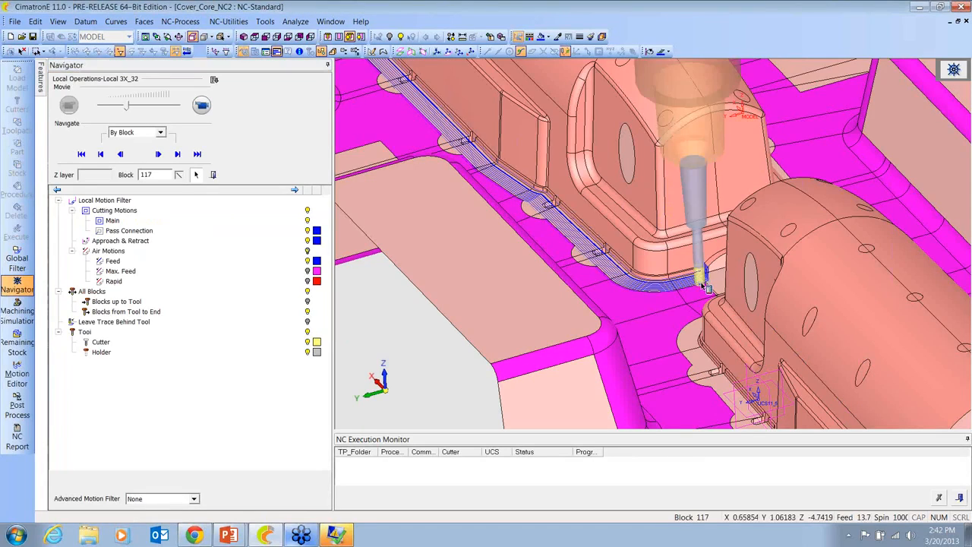
{"action": "scroll", "coordinate": [707, 289], "scroll_direction": "up", "scroll_amount": 5}
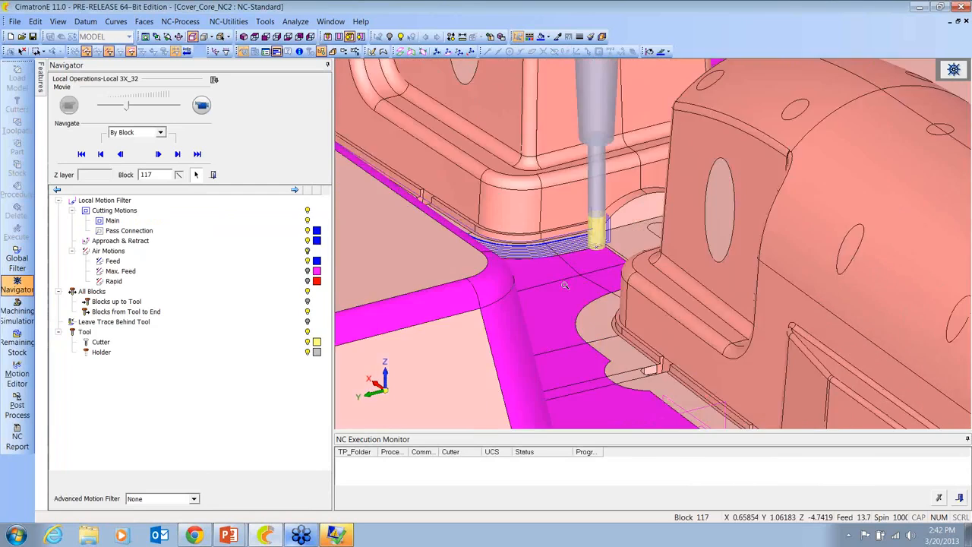
{"action": "right_click_drag", "start_coordinate": [564, 285], "coordinate": [477, 217], "text": "ctrl"}
{"action": "middle_click_drag", "start_coordinate": [477, 217], "coordinate": [610, 252], "text": "ctrl"}
{"action": "left_click", "coordinate": [604, 252]}
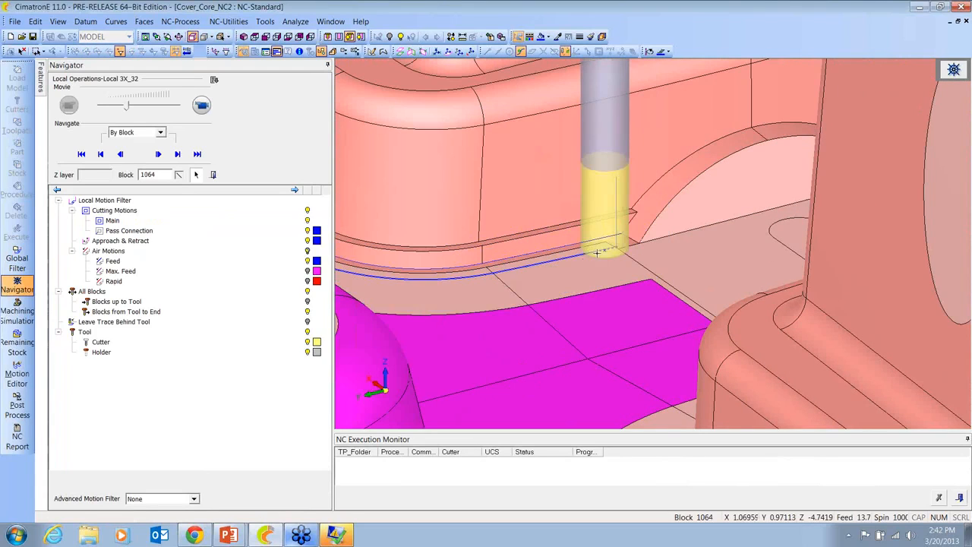
{"action": "left_click_drag", "start_coordinate": [602, 255], "coordinate": [630, 265], "text": "ctrl"}
Step: Play the Local-3X_32 tool motion and follow the cutter closely around the core's rounded corner
{"action": "left_click", "coordinate": [202, 105]}
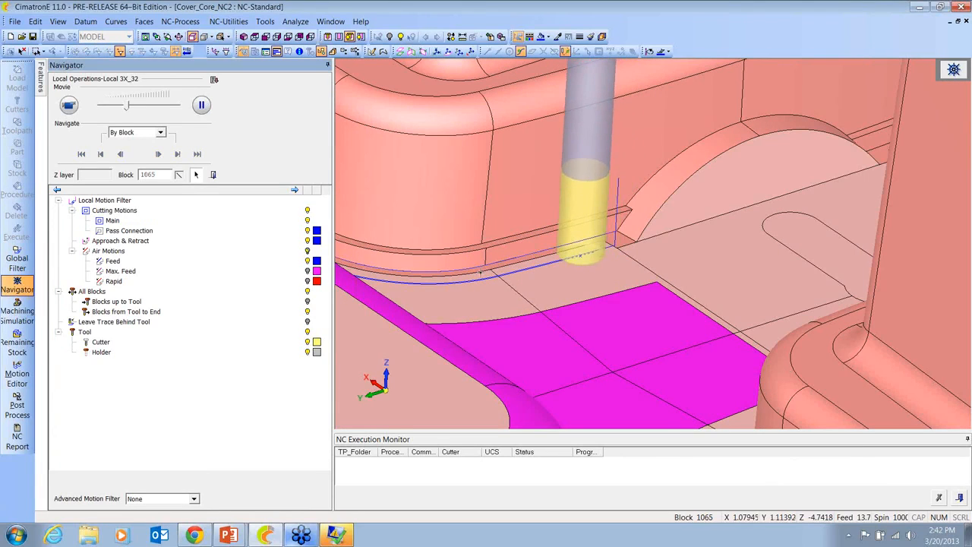
{"action": "right_click_drag", "start_coordinate": [529, 330], "coordinate": [457, 227], "text": "ctrl"}
{"action": "middle_click_drag", "start_coordinate": [457, 227], "coordinate": [742, 223], "text": "ctrl"}
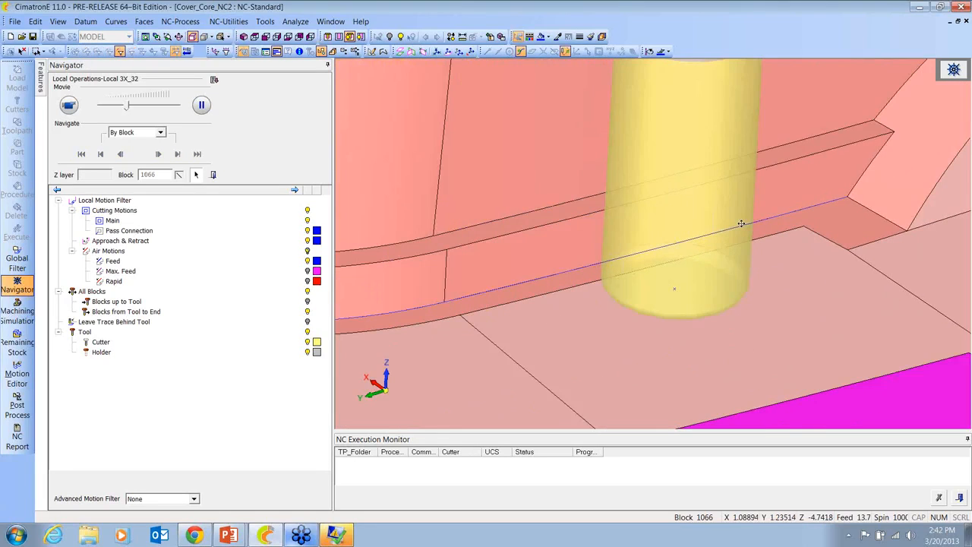
{"action": "left_click_drag", "start_coordinate": [571, 256], "coordinate": [560, 265], "text": "ctrl"}
{"action": "right_click_drag", "start_coordinate": [560, 264], "coordinate": [672, 317], "text": "ctrl"}
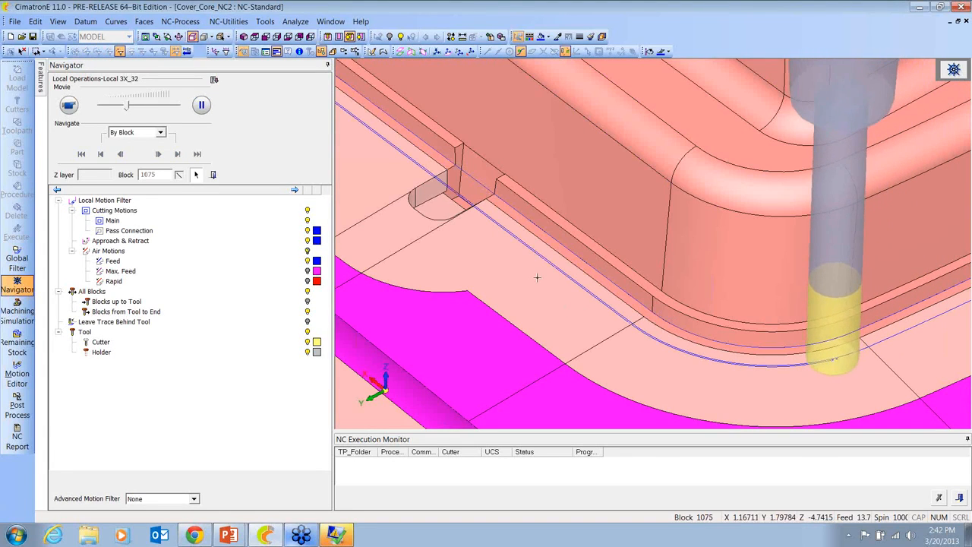
{"action": "left_click_drag", "start_coordinate": [577, 273], "coordinate": [692, 353], "text": "ctrl"}
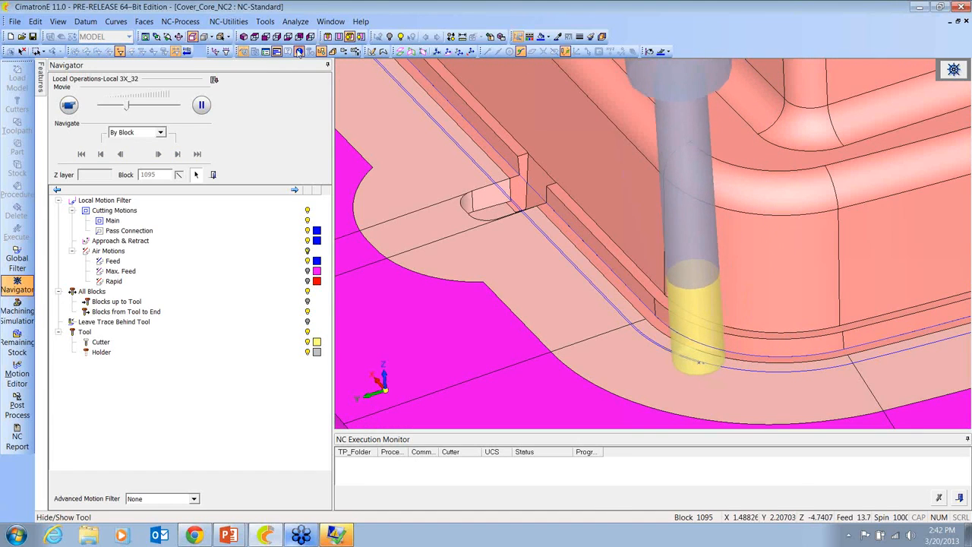
Step: Show the Information Bar over the model and watch its read-outs as the cutter travels along the core's base
{"action": "left_click", "coordinate": [299, 51]}
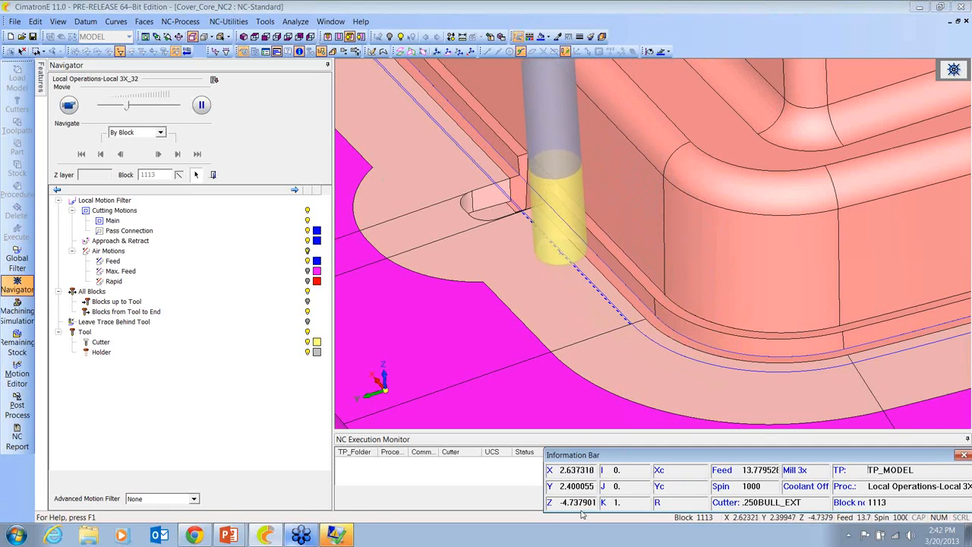
{"action": "left_click_drag", "start_coordinate": [585, 455], "coordinate": [499, 305]}
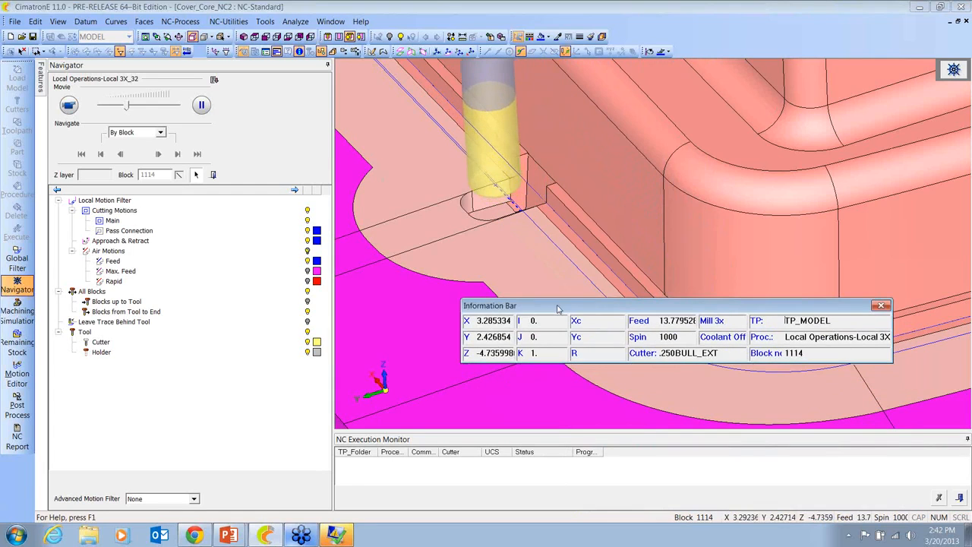
{"action": "middle_click_drag", "start_coordinate": [593, 192], "coordinate": [749, 242]}
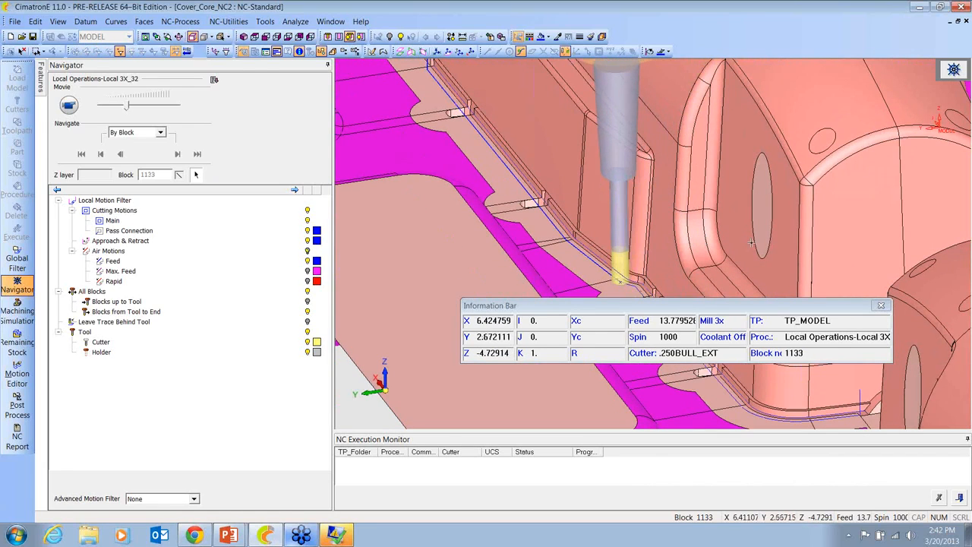
{"action": "middle_click_drag", "start_coordinate": [707, 172], "coordinate": [653, 221]}
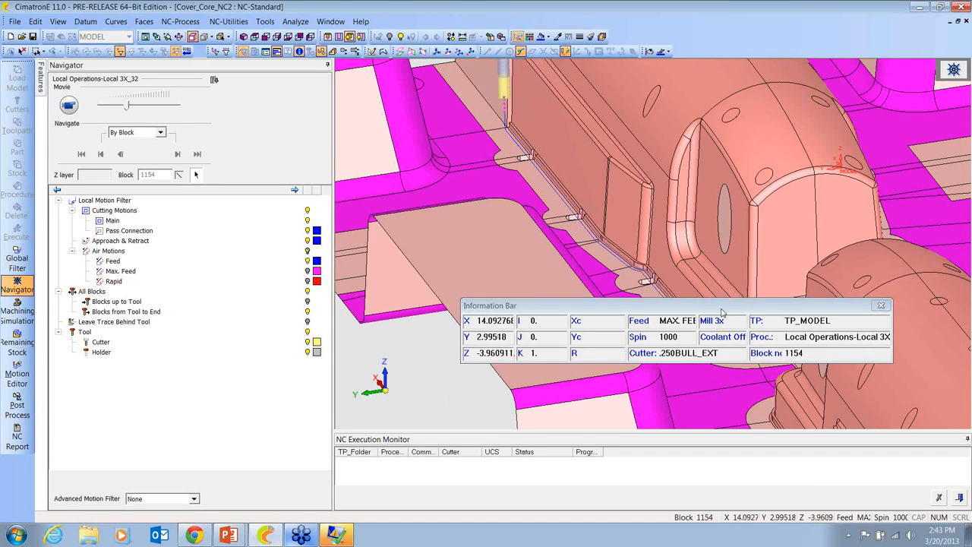
Step: Close the Information Bar and exit the Local-3X_32 Navigator session
{"action": "left_click", "coordinate": [881, 305]}
{"action": "scroll", "coordinate": [518, 175], "scroll_direction": "down", "scroll_amount": 3}
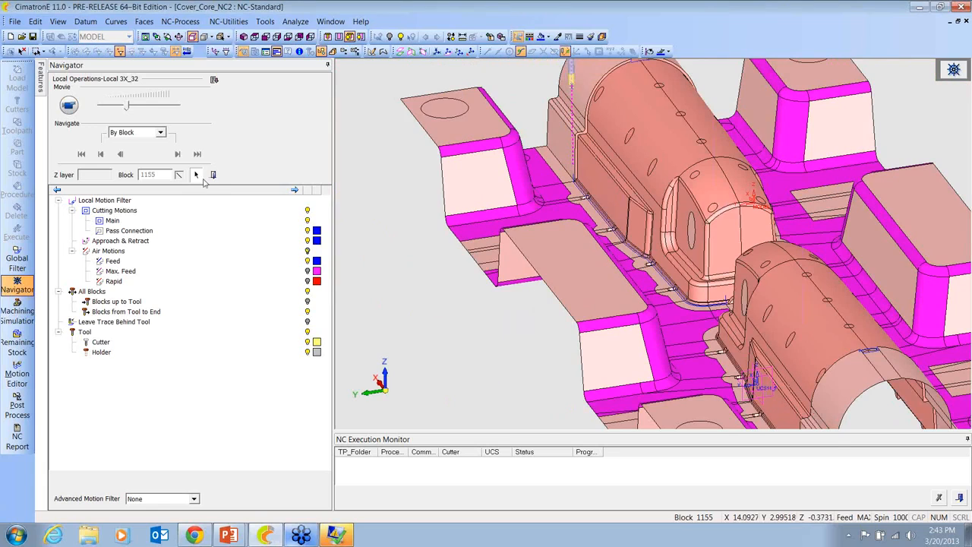
{"action": "left_click", "coordinate": [214, 175]}
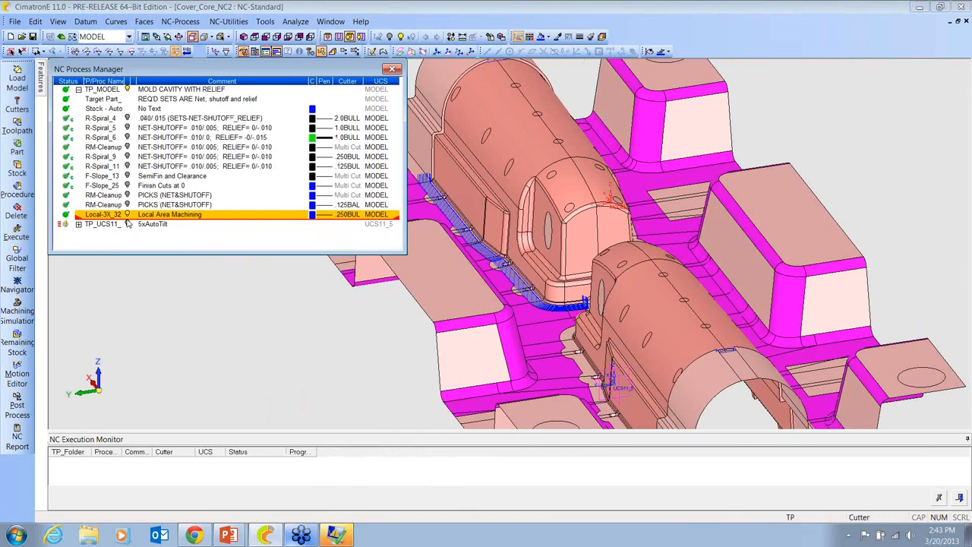
Step: Expand the 5xAutoTilt toolpath folder, hide the Local-3X_32 toolpath and display the 5x ReMachine toolpath on the core
{"action": "left_click", "coordinate": [78, 225]}
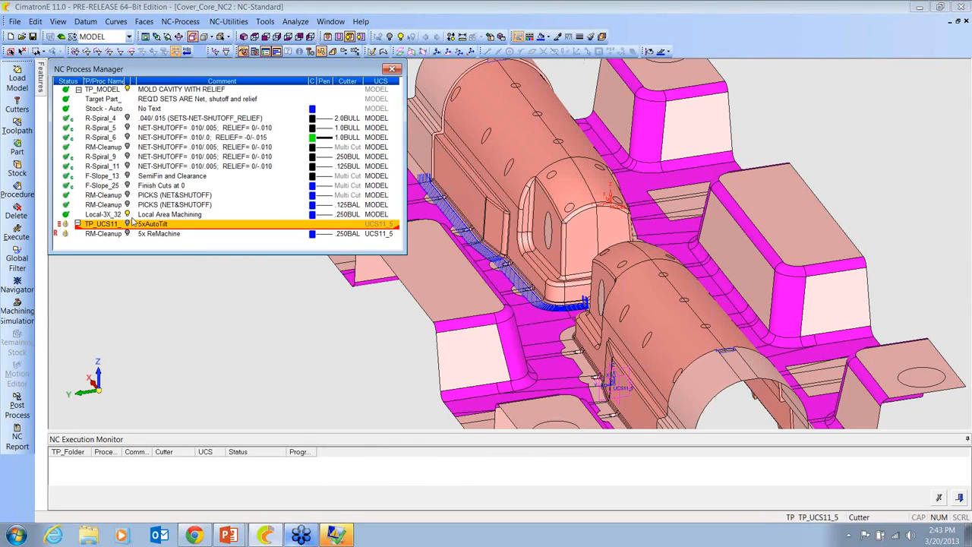
{"action": "left_click", "coordinate": [128, 216]}
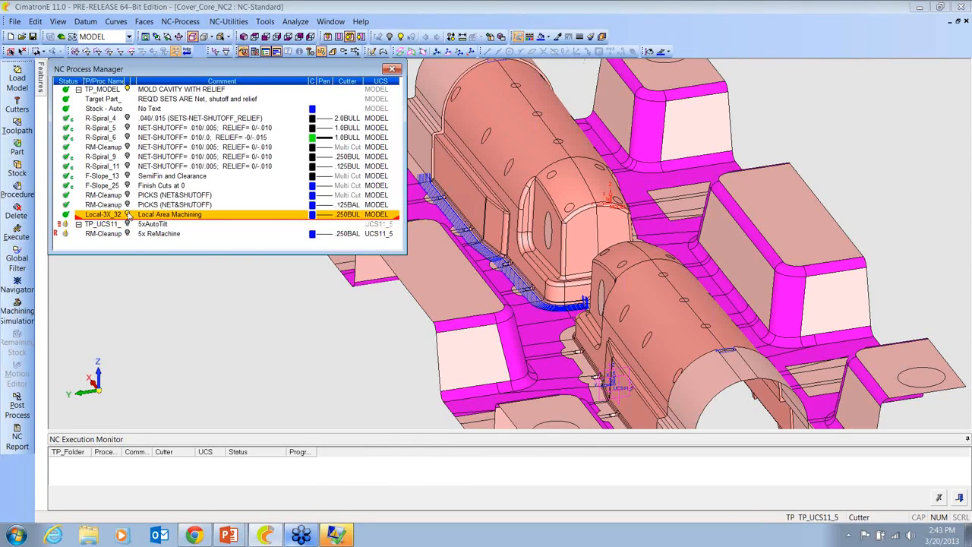
{"action": "left_click", "coordinate": [106, 235]}
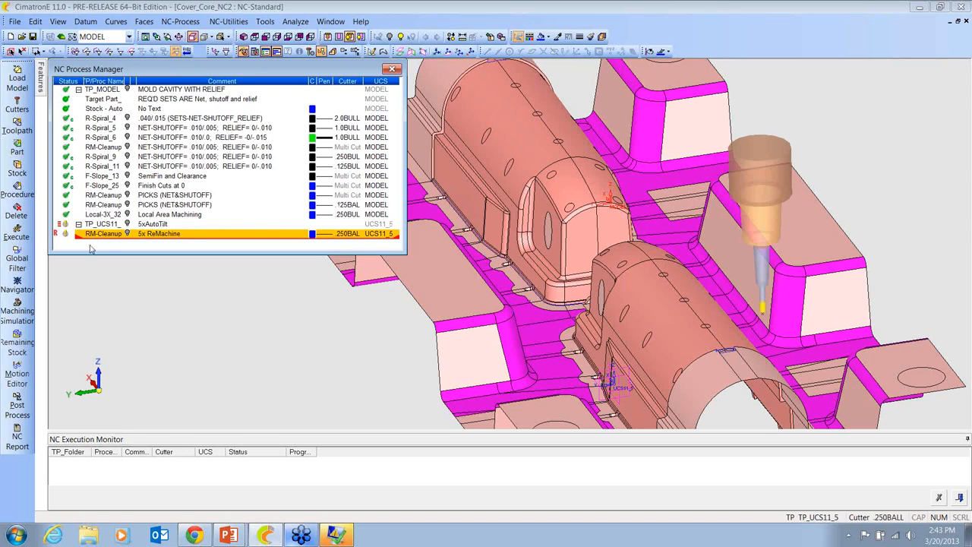
{"action": "left_click", "coordinate": [128, 234]}
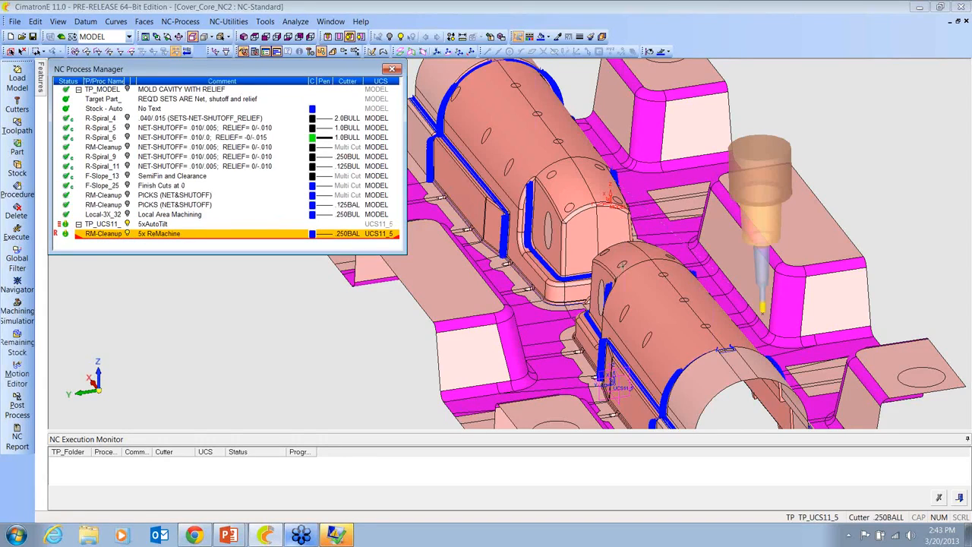
{"action": "middle_click_drag", "start_coordinate": [622, 266], "coordinate": [251, 265]}
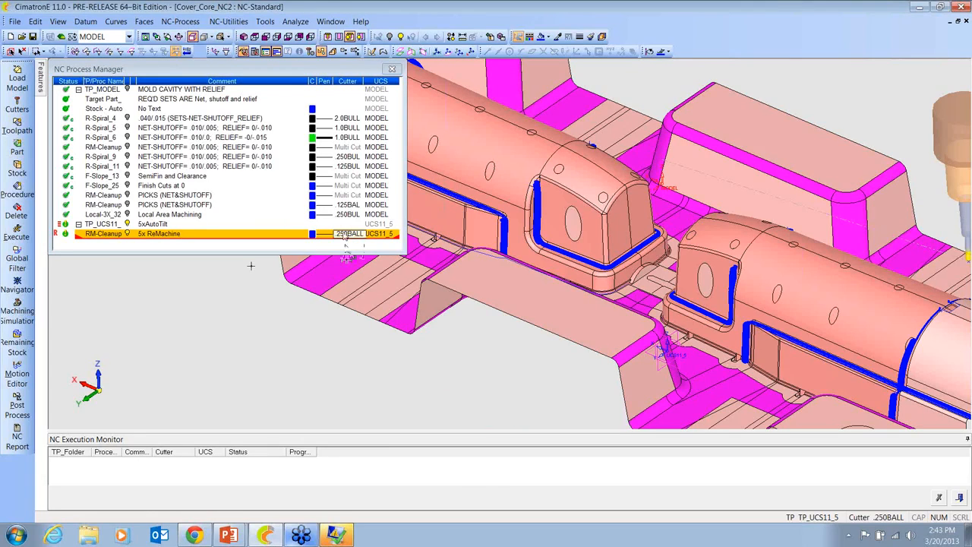
Step: Open the 5x ReMachine procedure in the Navigator and examine the cutter at the edge of the core's side recess
{"action": "left_click", "coordinate": [99, 237]}
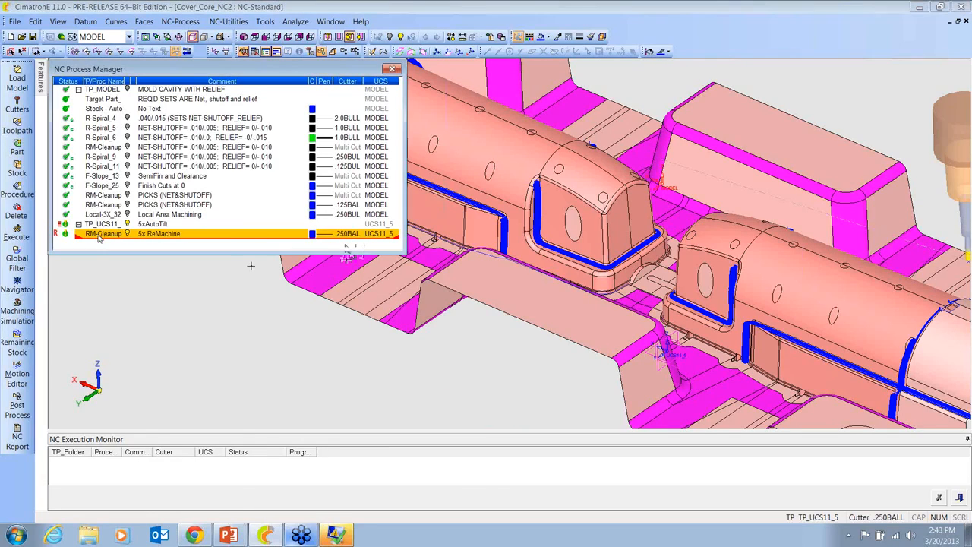
{"action": "right_click", "coordinate": [98, 238]}
{"action": "left_click", "coordinate": [129, 377]}
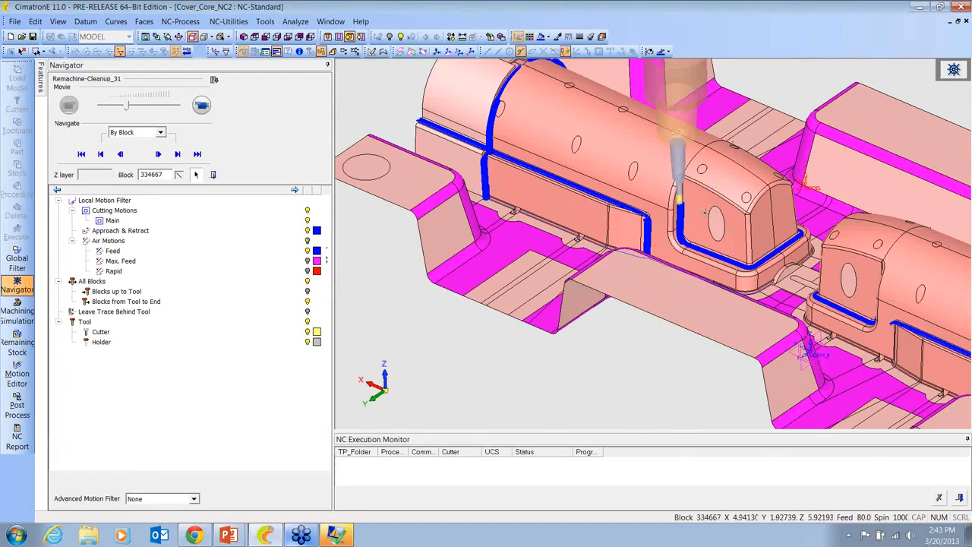
{"action": "middle_click_drag", "start_coordinate": [687, 226], "coordinate": [644, 265], "text": "ctrl"}
{"action": "right_click_drag", "start_coordinate": [644, 266], "coordinate": [677, 130], "text": "ctrl"}
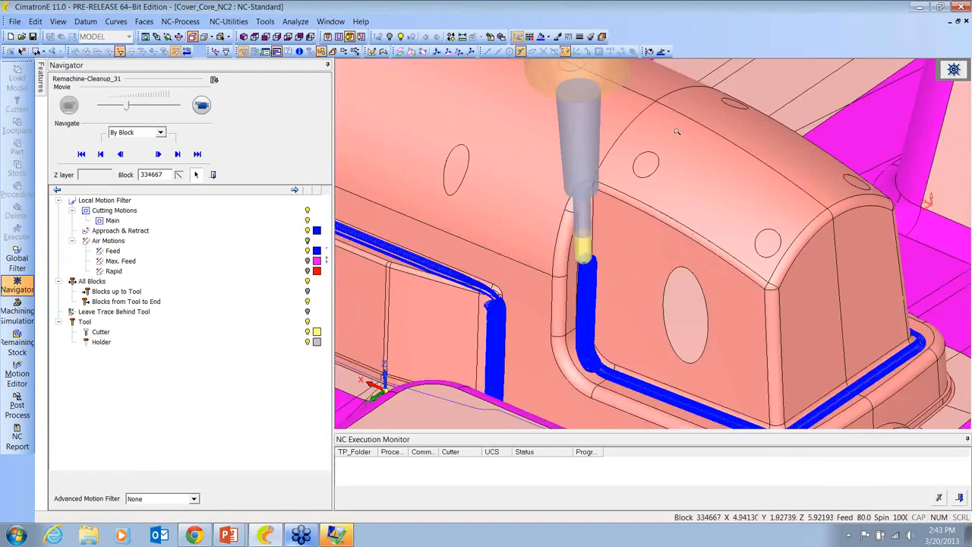
{"action": "left_click_drag", "start_coordinate": [676, 130], "coordinate": [576, 166], "text": "ctrl"}
{"action": "middle_click_drag", "start_coordinate": [588, 231], "coordinate": [619, 318]}
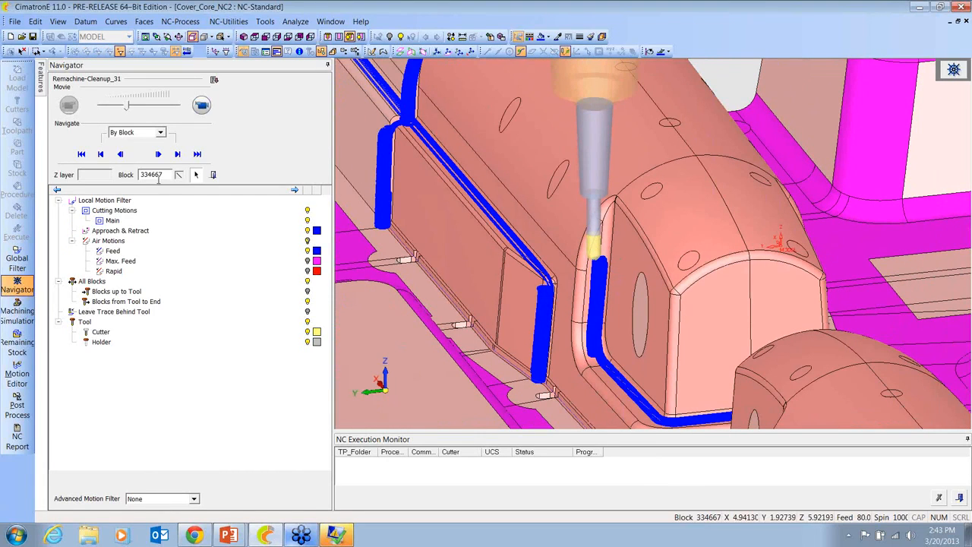
Step: Play the 5x ReMachine tool motion at a higher speed and observe the tool and holder over the core
{"action": "left_click", "coordinate": [201, 106]}
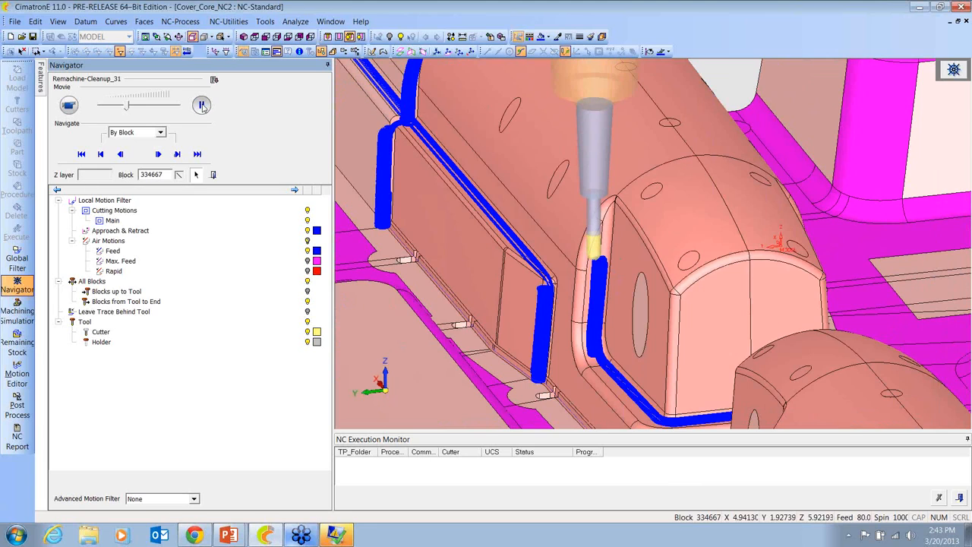
{"action": "left_click_drag", "start_coordinate": [127, 105], "coordinate": [150, 107]}
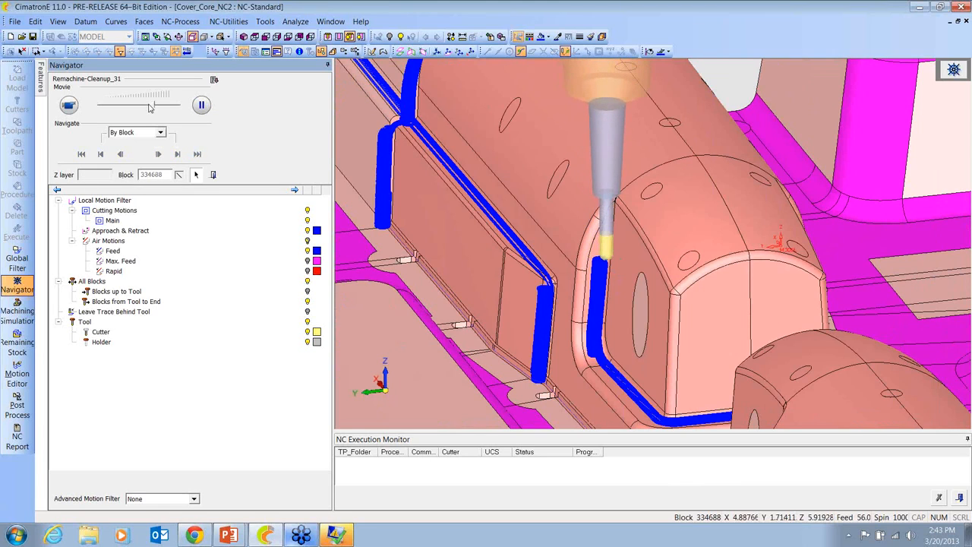
{"action": "scroll", "coordinate": [644, 242], "scroll_direction": "down", "scroll_amount": 2}
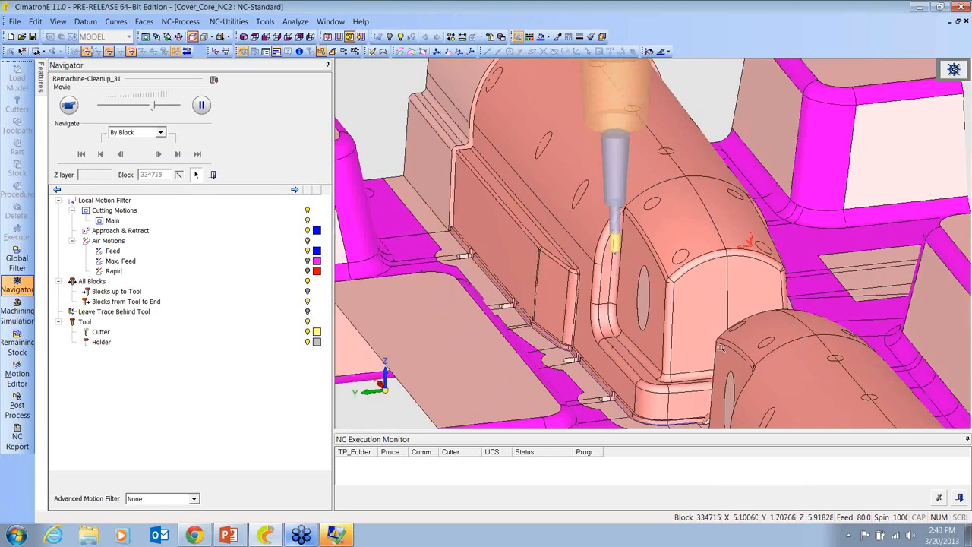
{"action": "left_click_drag", "start_coordinate": [659, 257], "coordinate": [636, 247], "text": "ctrl"}
{"action": "scroll", "coordinate": [636, 246], "scroll_direction": "down", "scroll_amount": 2}
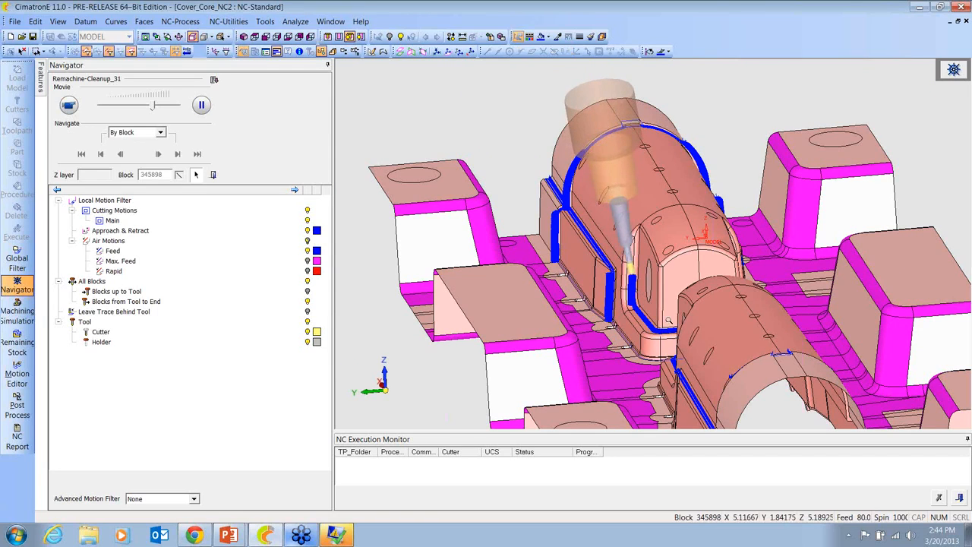
Step: Inspect the tilted tool and holder at the side recess from above and at an angle during the 5x ReMachine playback
{"action": "scroll", "coordinate": [674, 239], "scroll_direction": "up", "scroll_amount": 3}
{"action": "mouse_move", "coordinate": [675, 282]}
{"action": "middle_mouse_down"}
{"action": "mouse_move", "coordinate": [673, 299]}
{"action": "mouse_move", "coordinate": [682, 265]}
{"action": "middle_mouse_up"}
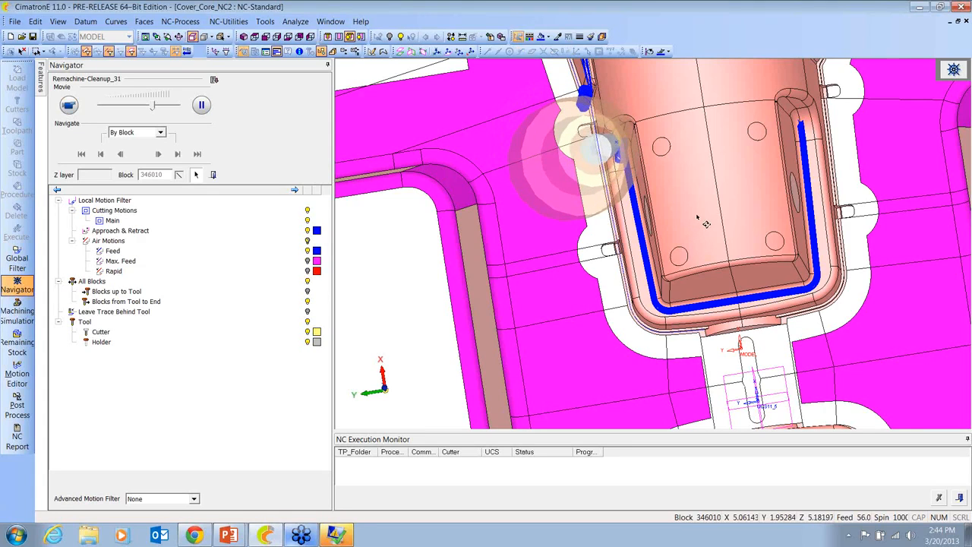
{"action": "middle_click_drag", "start_coordinate": [698, 217], "coordinate": [681, 230]}
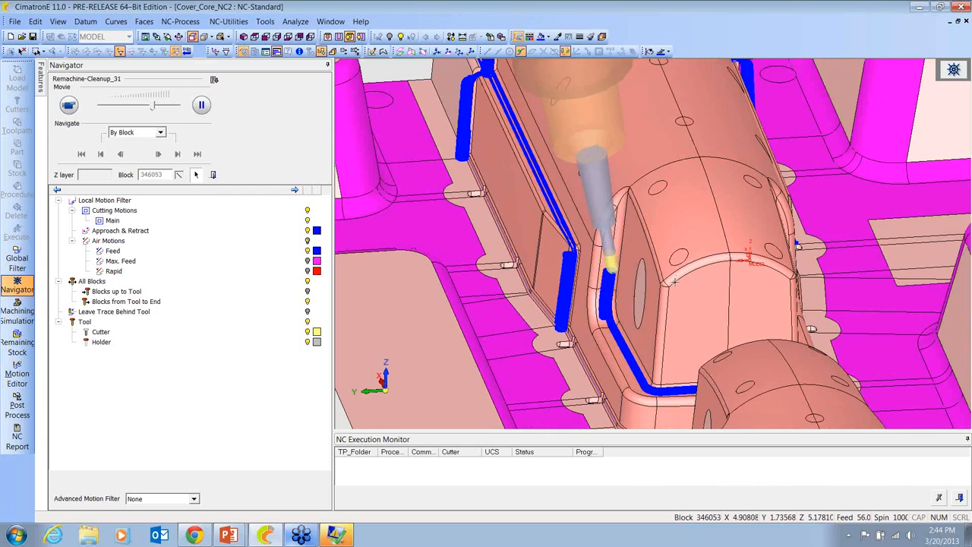
{"action": "middle_click_drag", "start_coordinate": [668, 224], "coordinate": [670, 291]}
Step: Watch the cutter along the core's long side ledge from the end and at an angle, and exit the Navigator
{"action": "scroll", "coordinate": [673, 253], "scroll_direction": "down", "scroll_amount": 3}
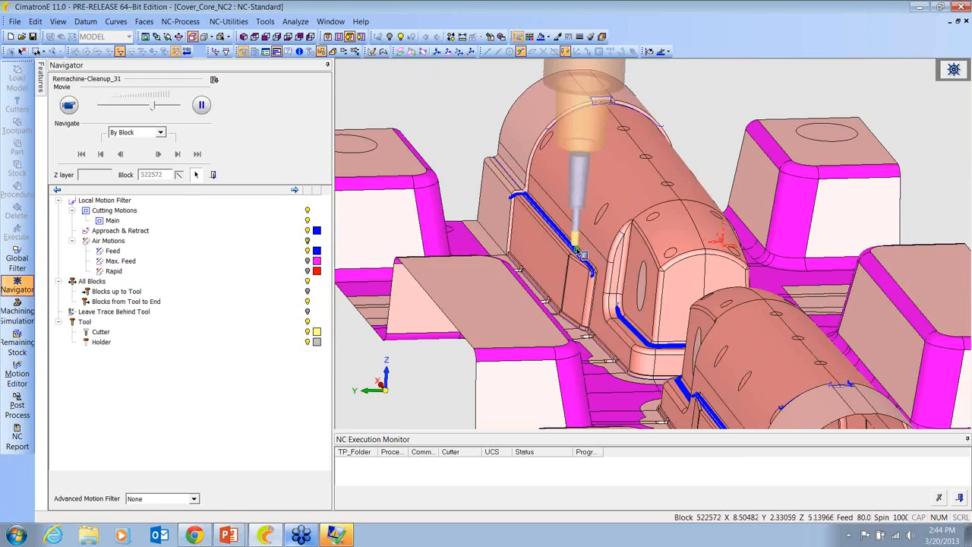
{"action": "middle_click_drag", "start_coordinate": [569, 232], "coordinate": [590, 201]}
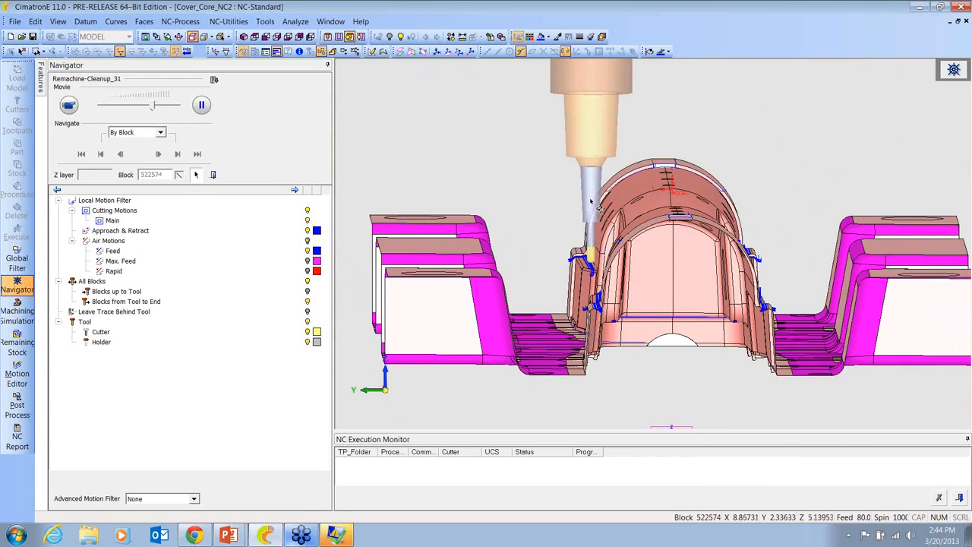
{"action": "middle_click_drag", "start_coordinate": [605, 271], "coordinate": [587, 246]}
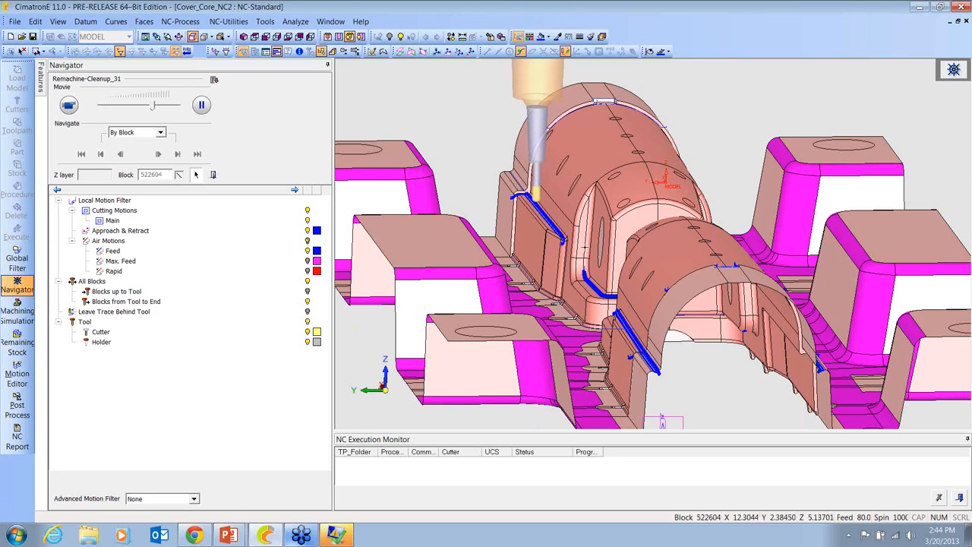
{"action": "left_click", "coordinate": [212, 174]}
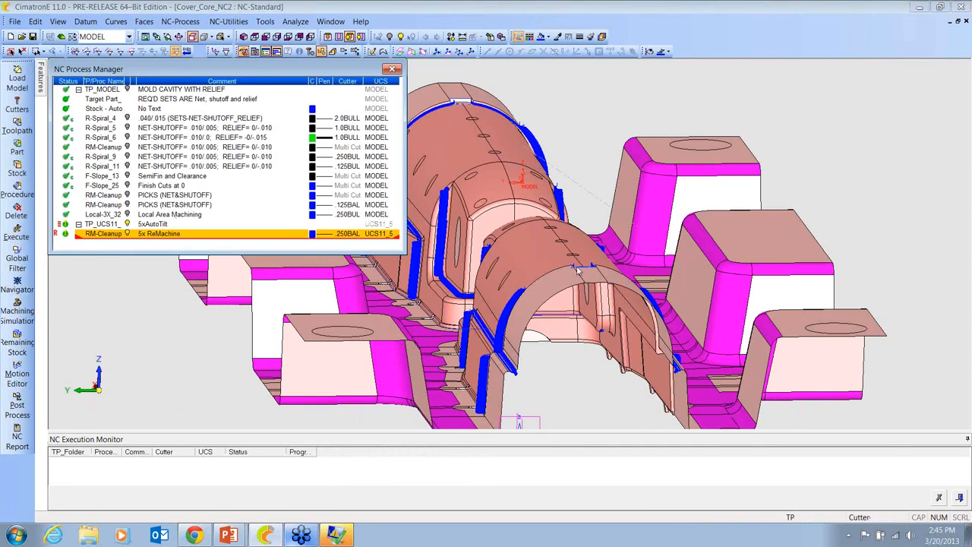
Step: Examine the complete 5x ReMachine toolpath over both halves of the core from the end and the side
{"action": "right_click_drag", "start_coordinate": [656, 208], "coordinate": [544, 306], "text": "ctrl"}
{"action": "middle_click_drag", "start_coordinate": [545, 306], "coordinate": [643, 306], "text": "ctrl"}
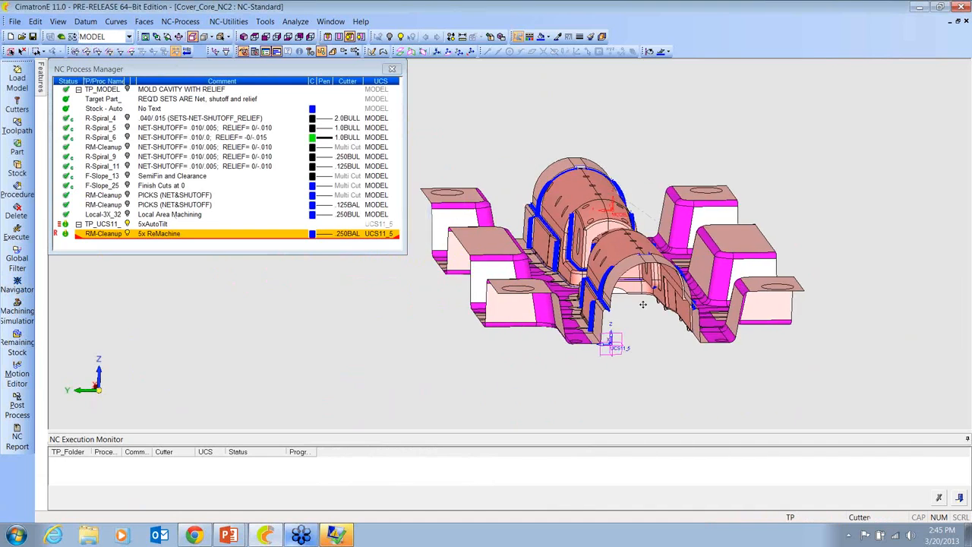
{"action": "left_click_drag", "start_coordinate": [642, 306], "coordinate": [698, 331], "text": "ctrl"}
{"action": "right_click_drag", "start_coordinate": [698, 331], "coordinate": [516, 279], "text": "ctrl"}
{"action": "middle_click_drag", "start_coordinate": [516, 279], "coordinate": [605, 325], "text": "ctrl"}
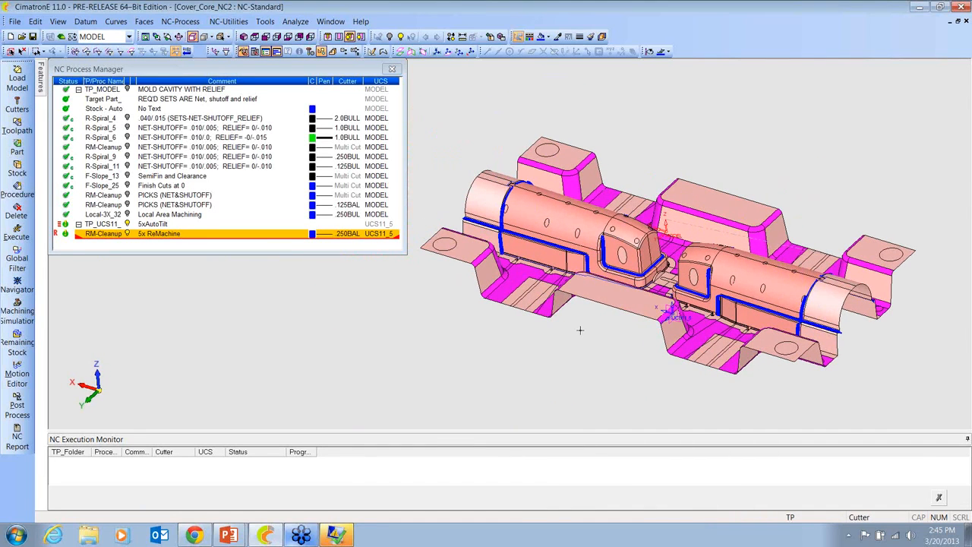